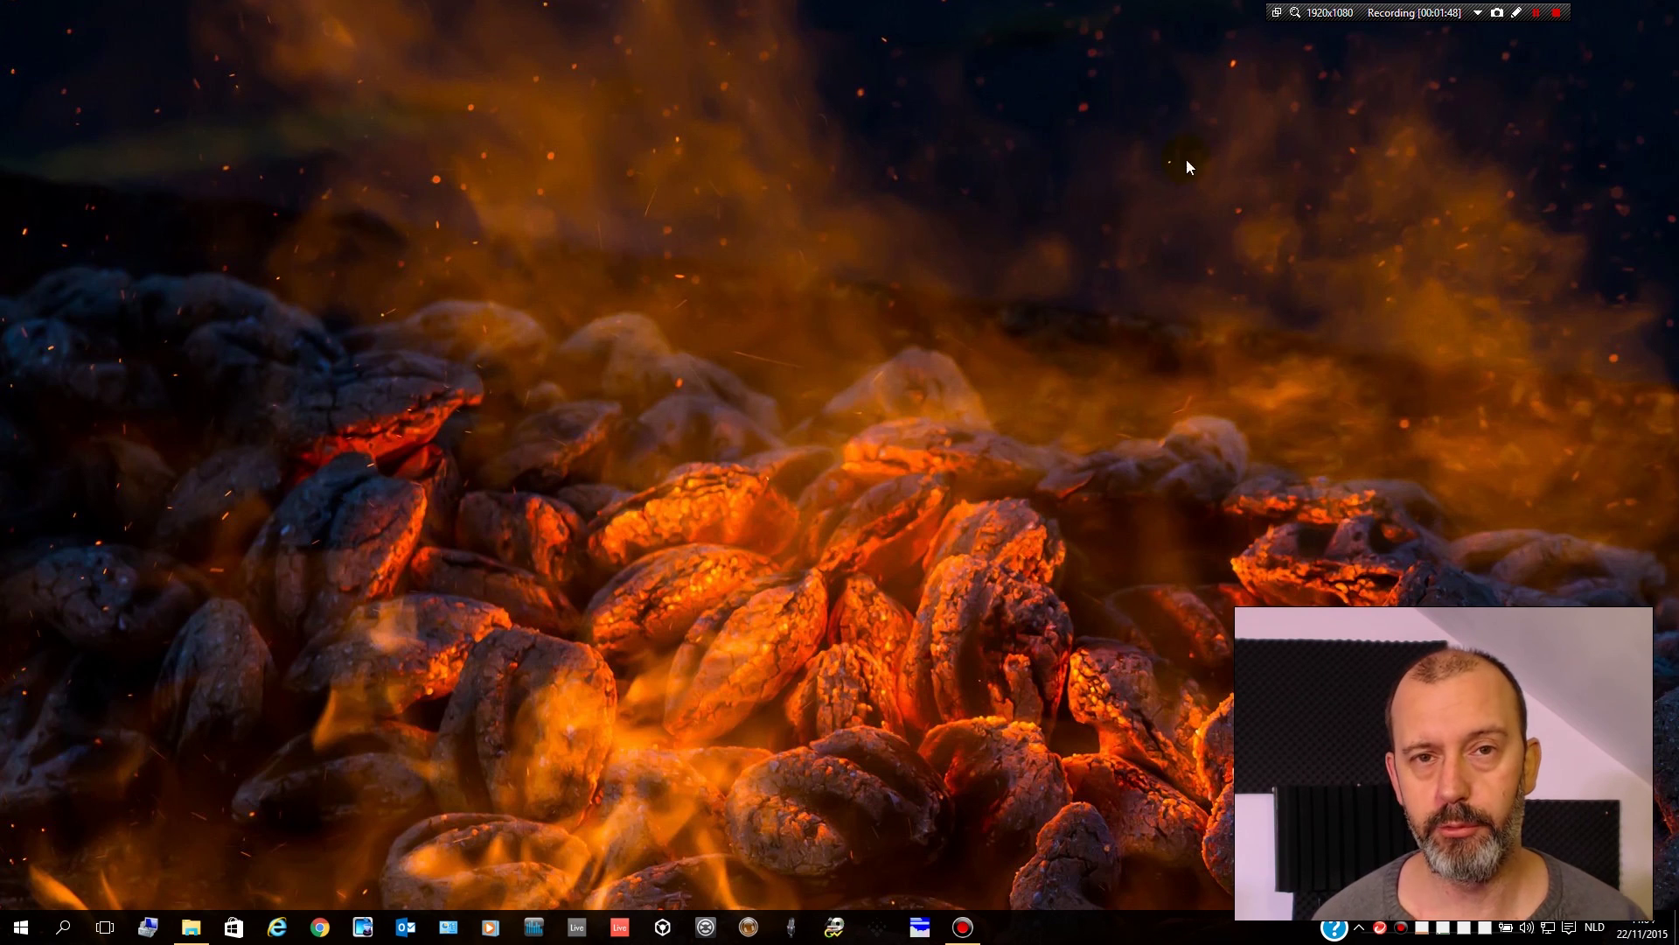
- Launch GoldWave and open its Batch Processing dialog
click(836, 928)
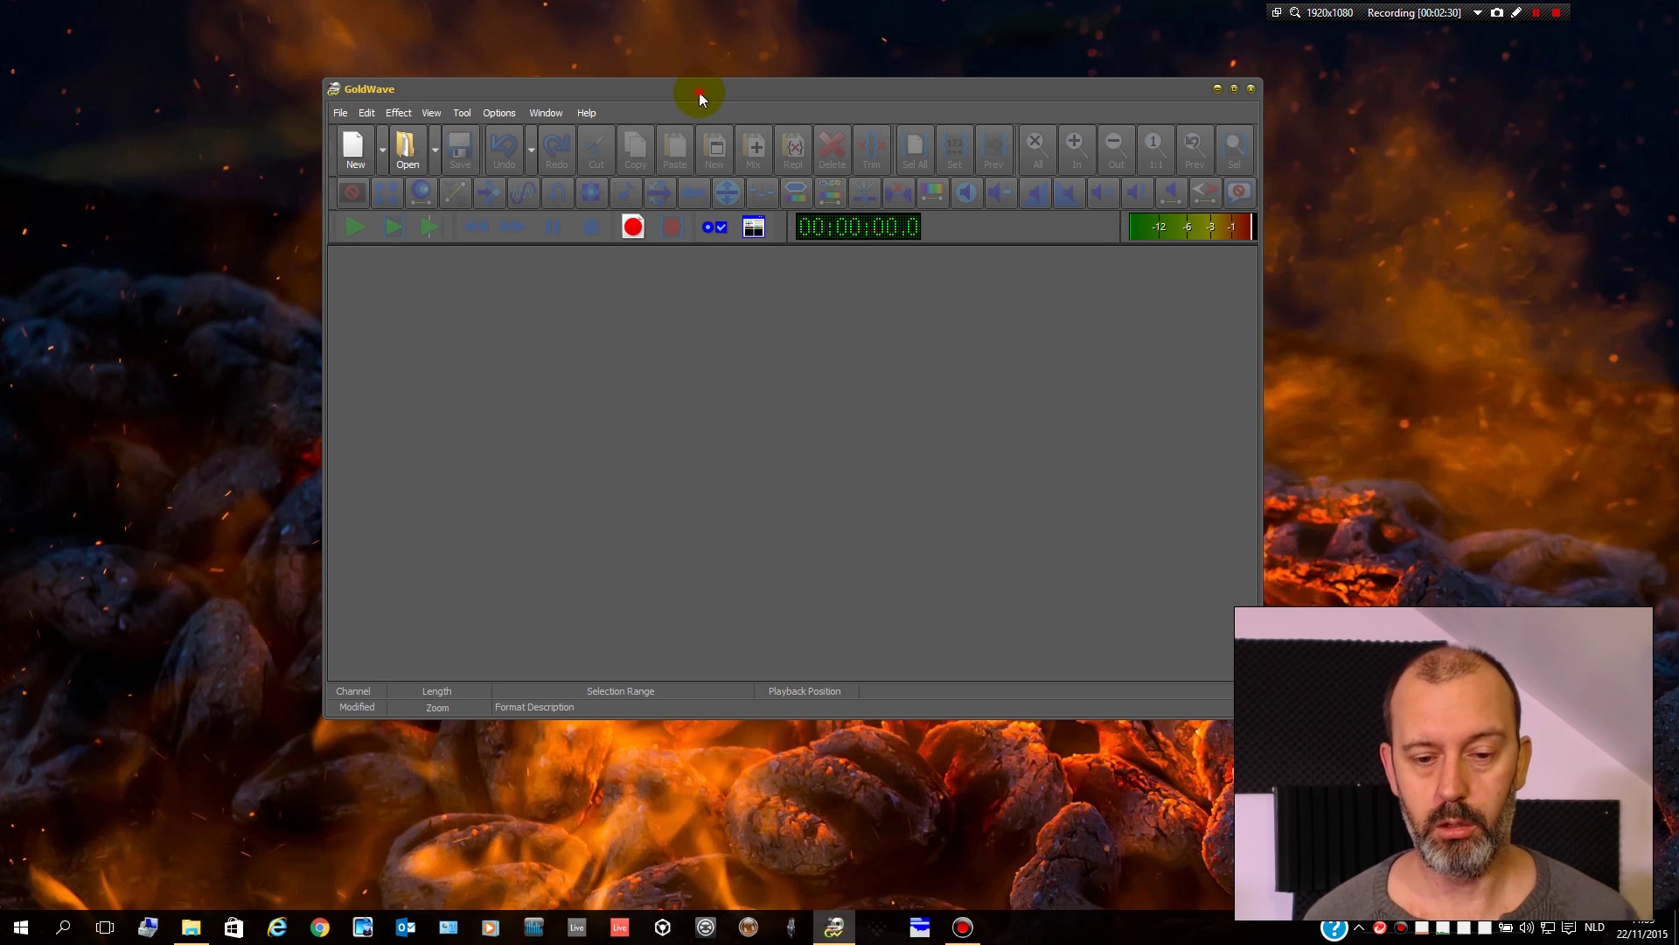
drag(699, 92, 690, 85)
drag(535, 82, 533, 87)
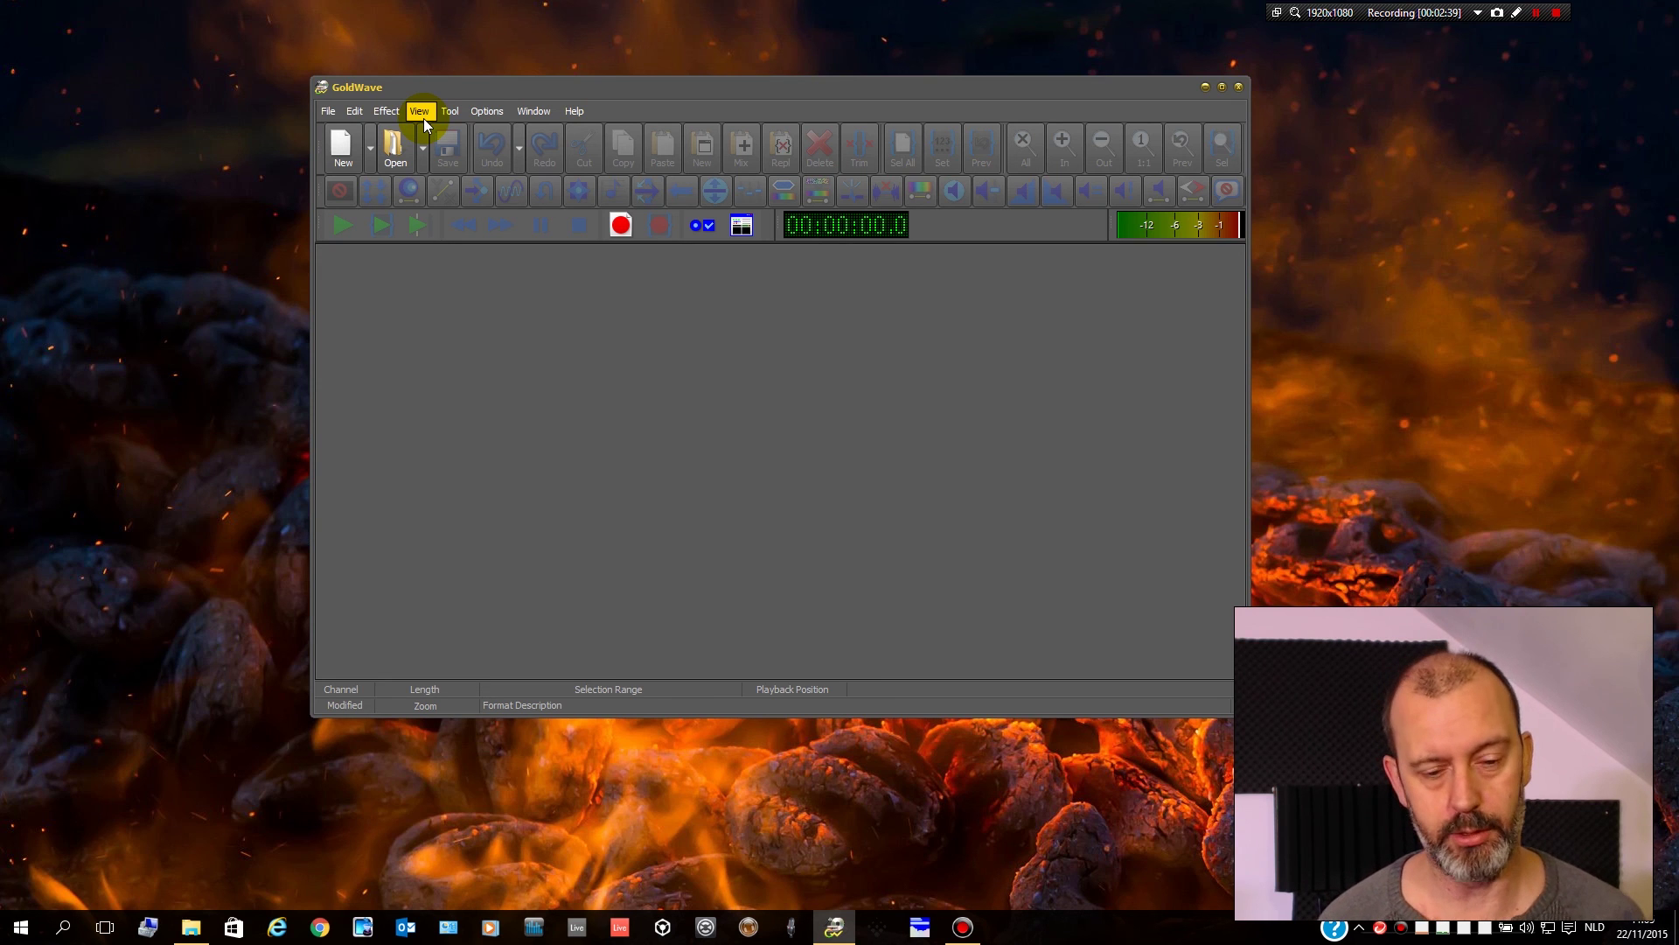
click(328, 117)
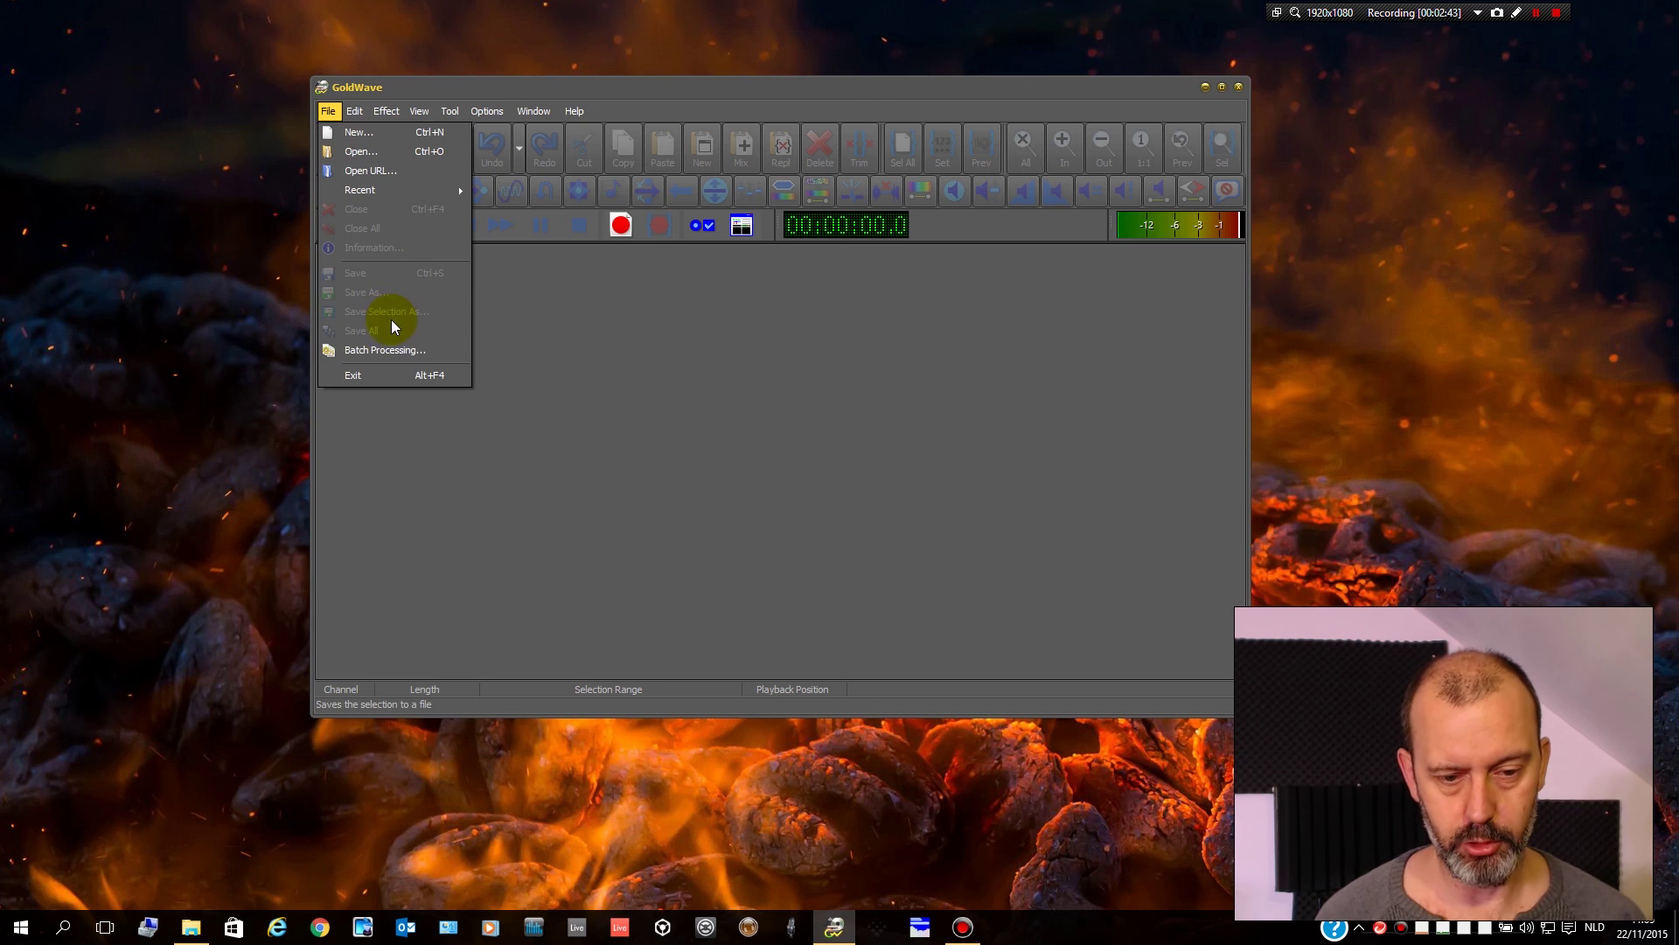
click(400, 352)
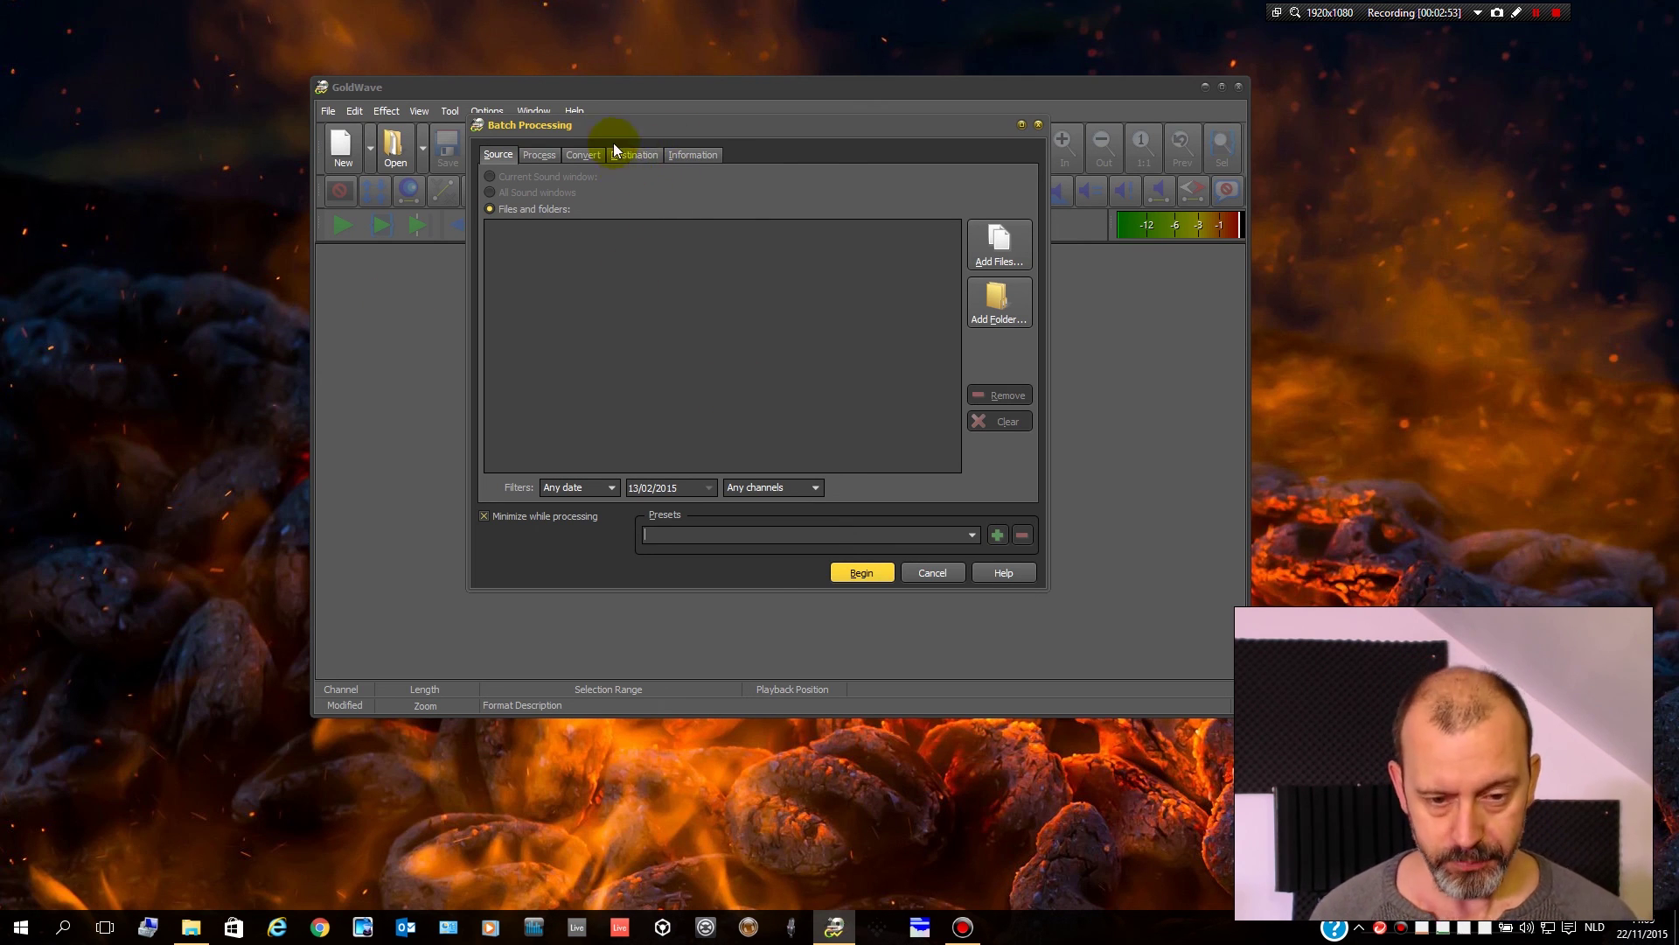
drag(612, 129, 604, 139)
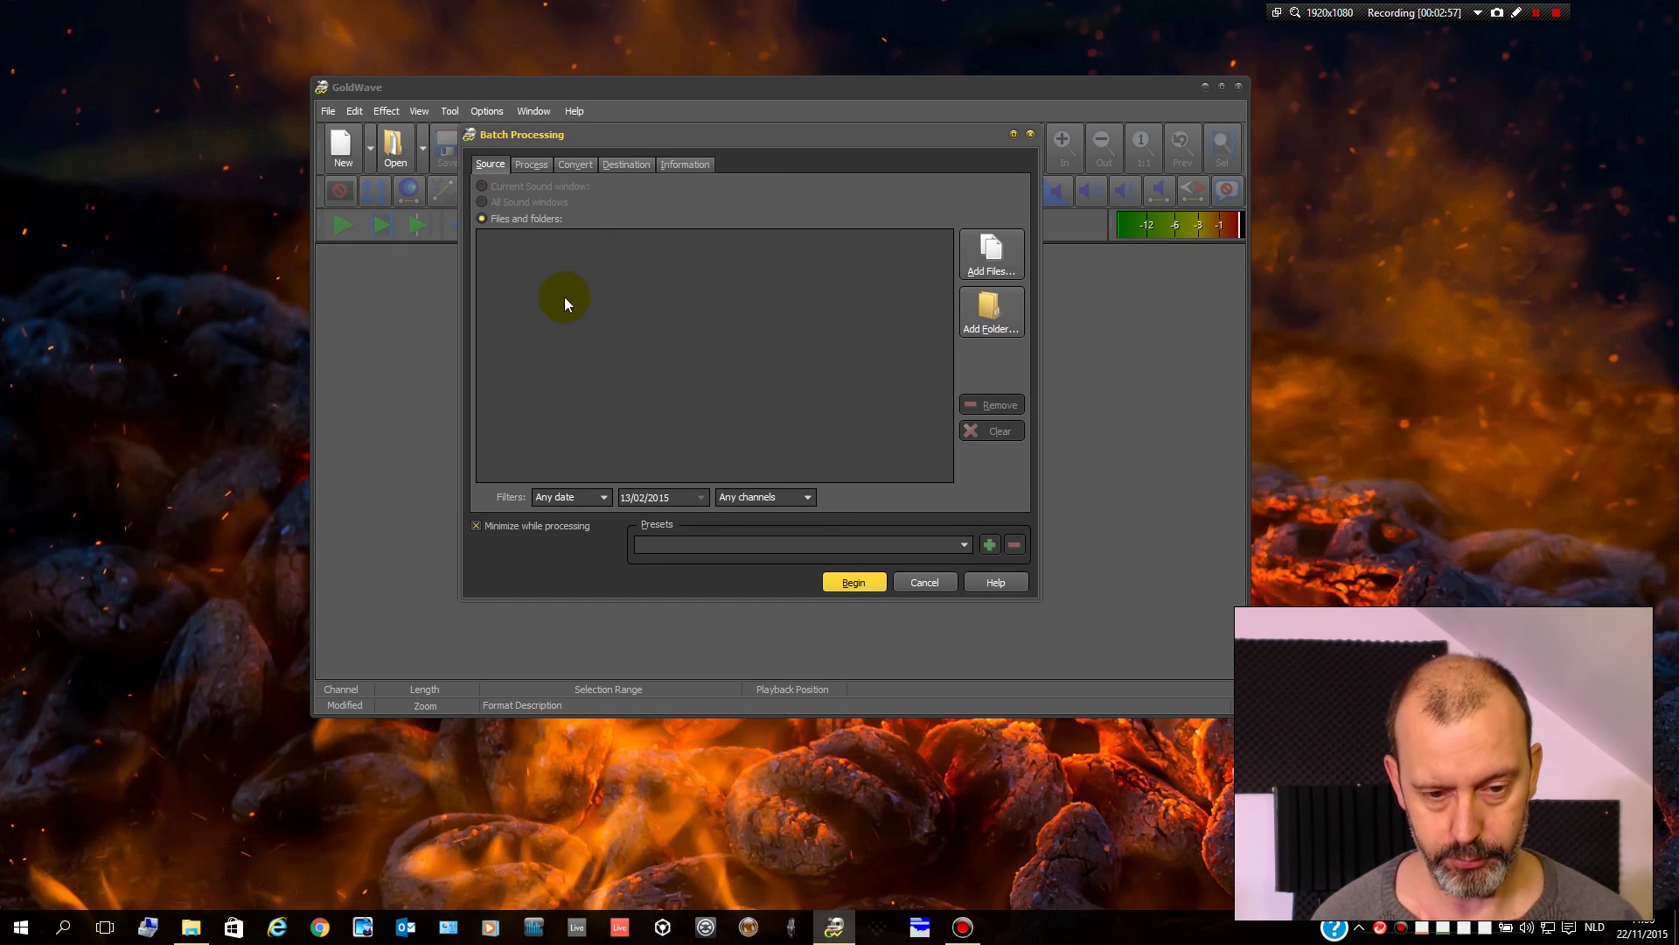
- Switch to File Explorer, examine the Beatport 201509 and Beatport 201510 subfolders of ConvertCollectionSamples, and return to GoldWave
click(190, 927)
click(489, 256)
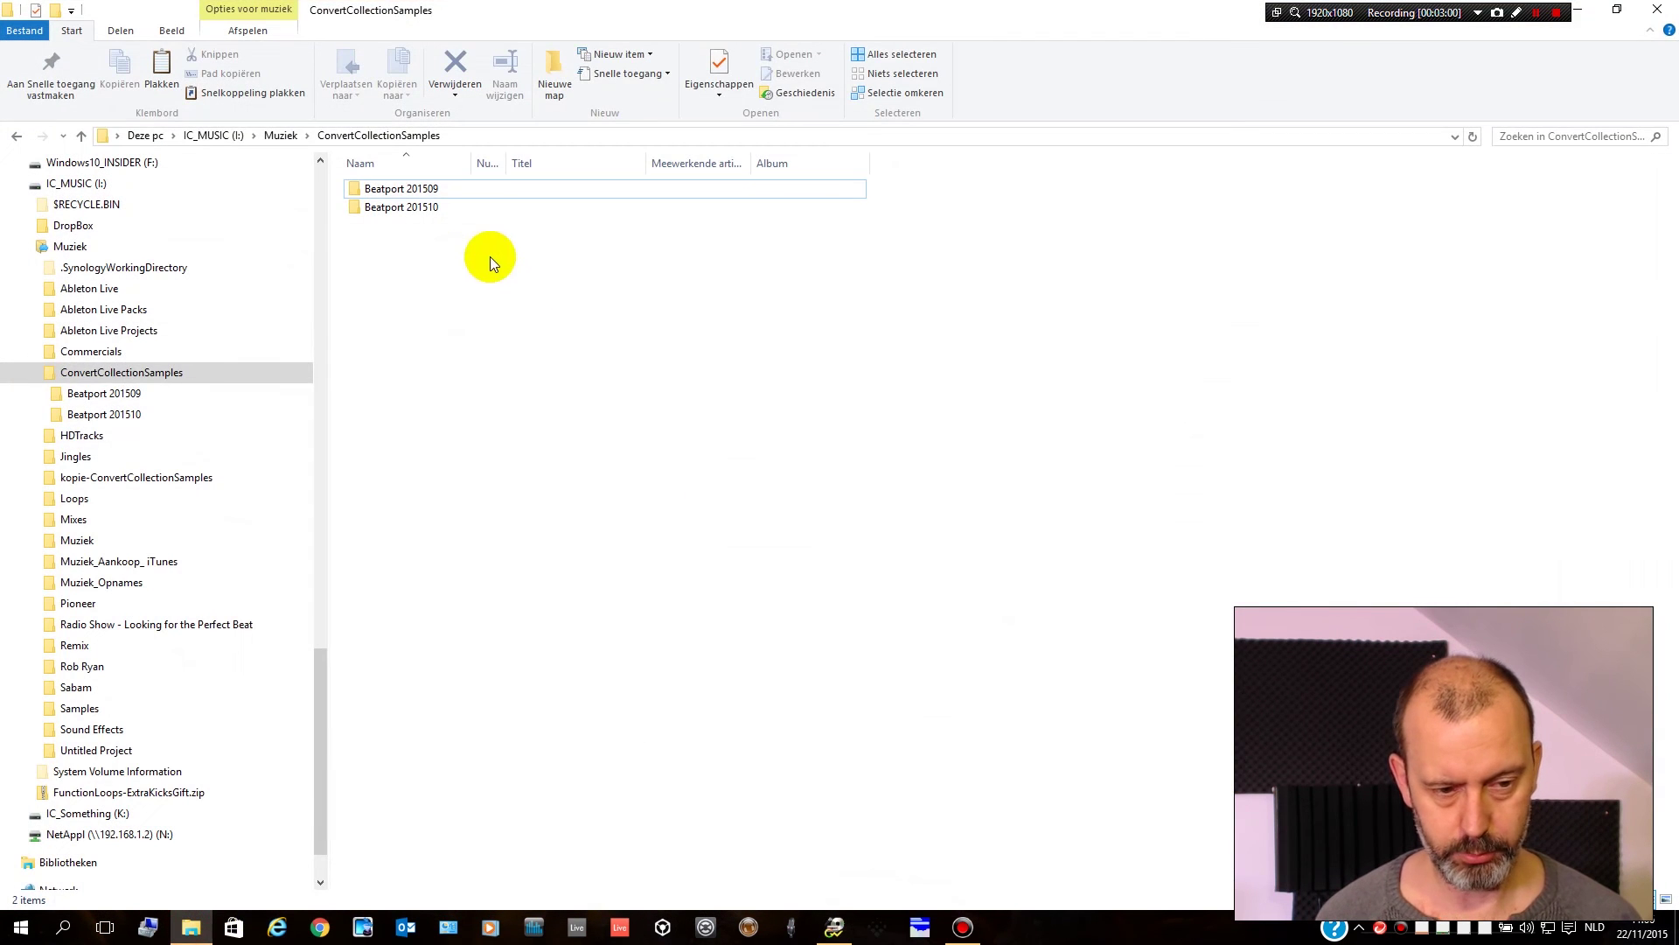
click(133, 393)
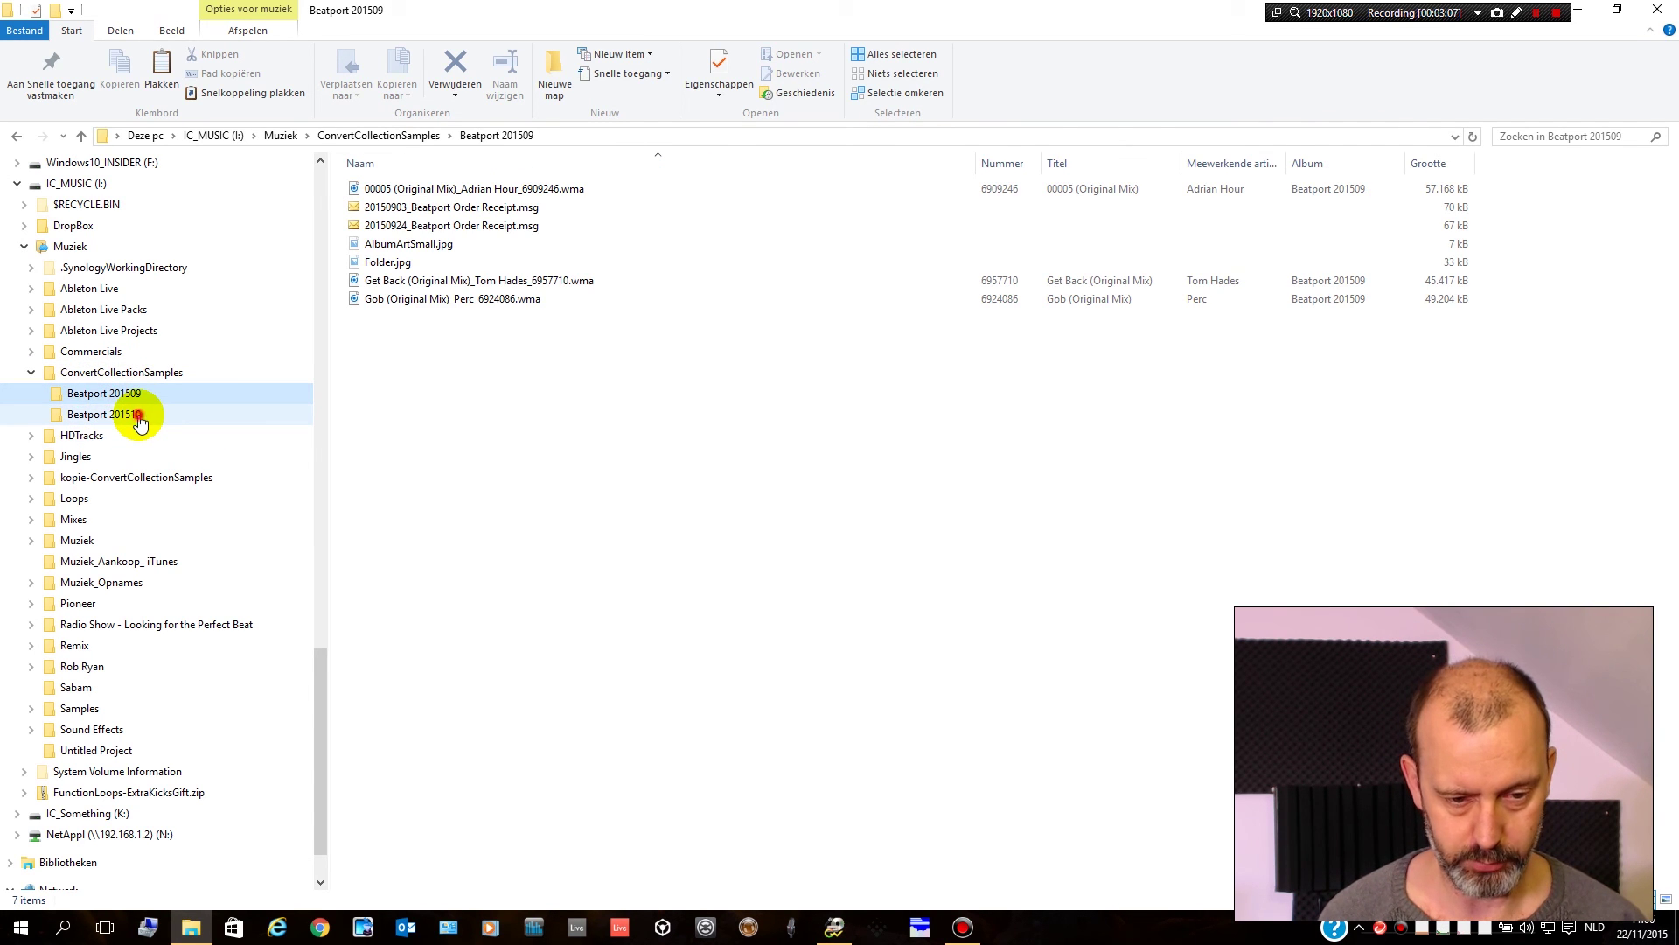
click(138, 417)
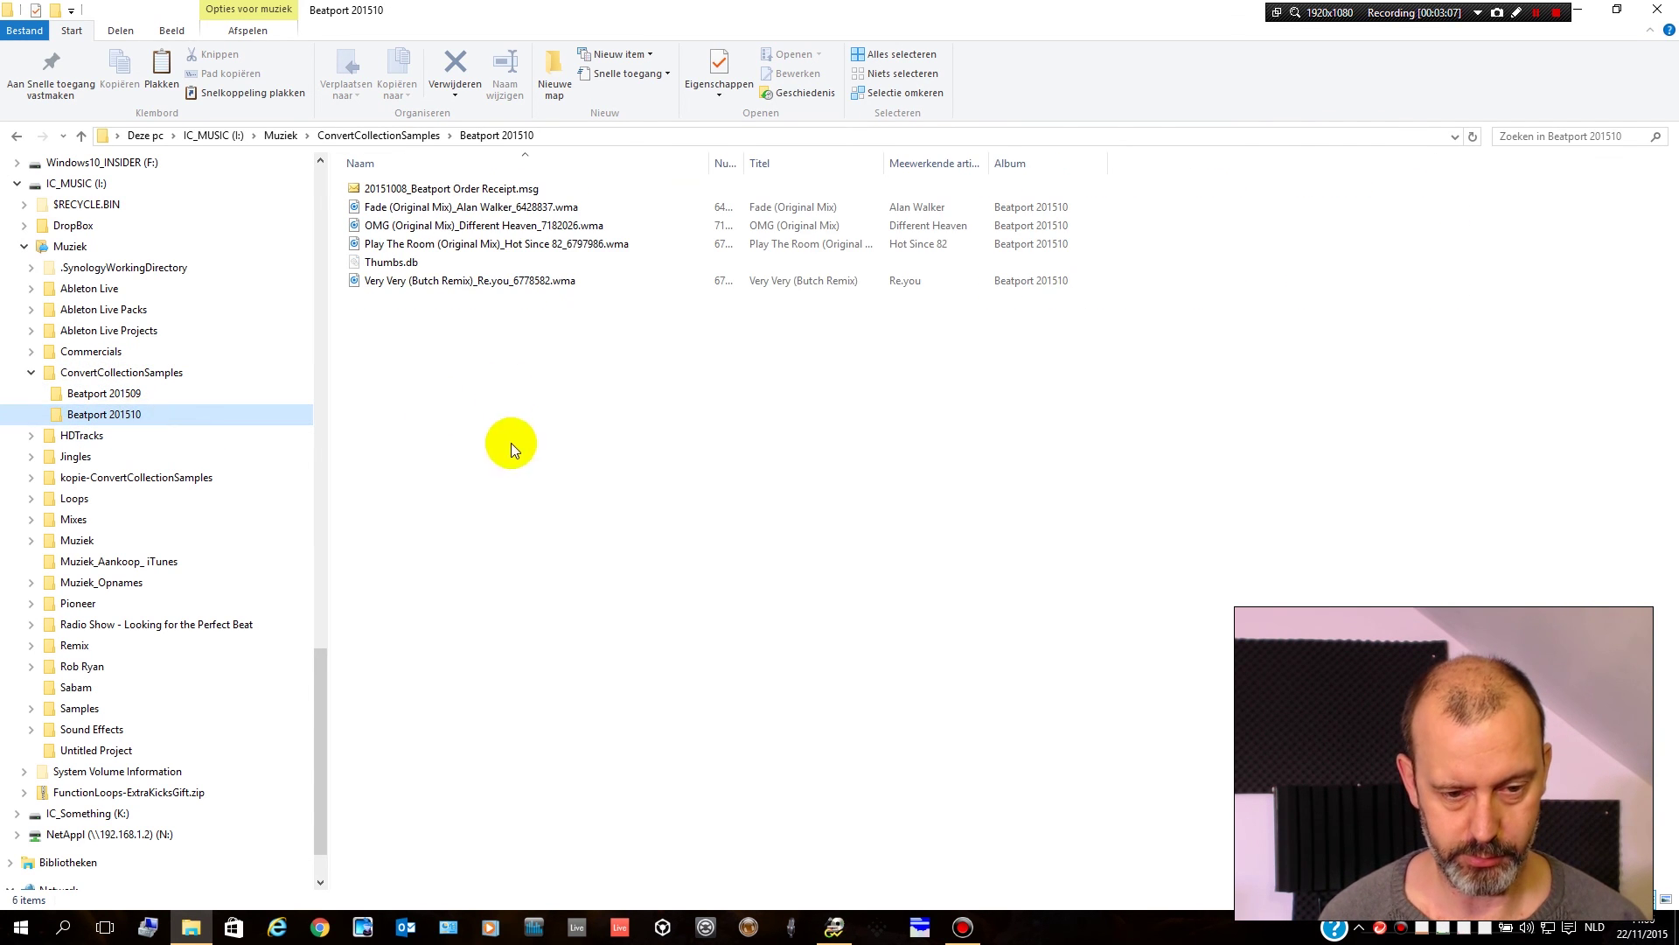
click(127, 372)
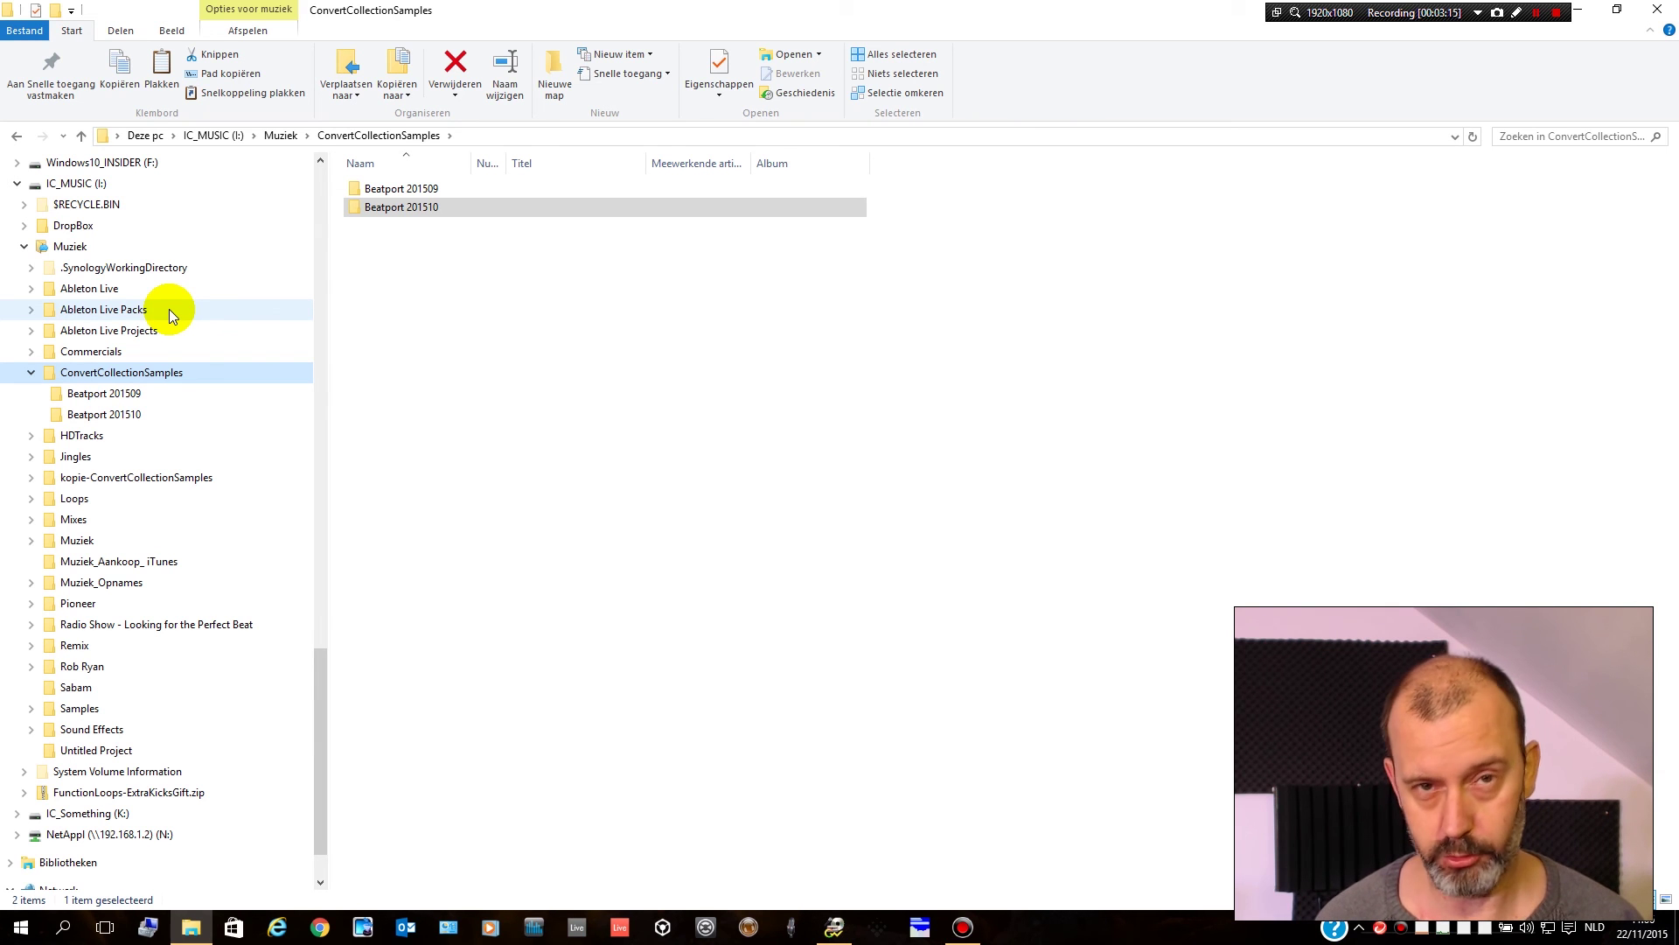
click(1586, 12)
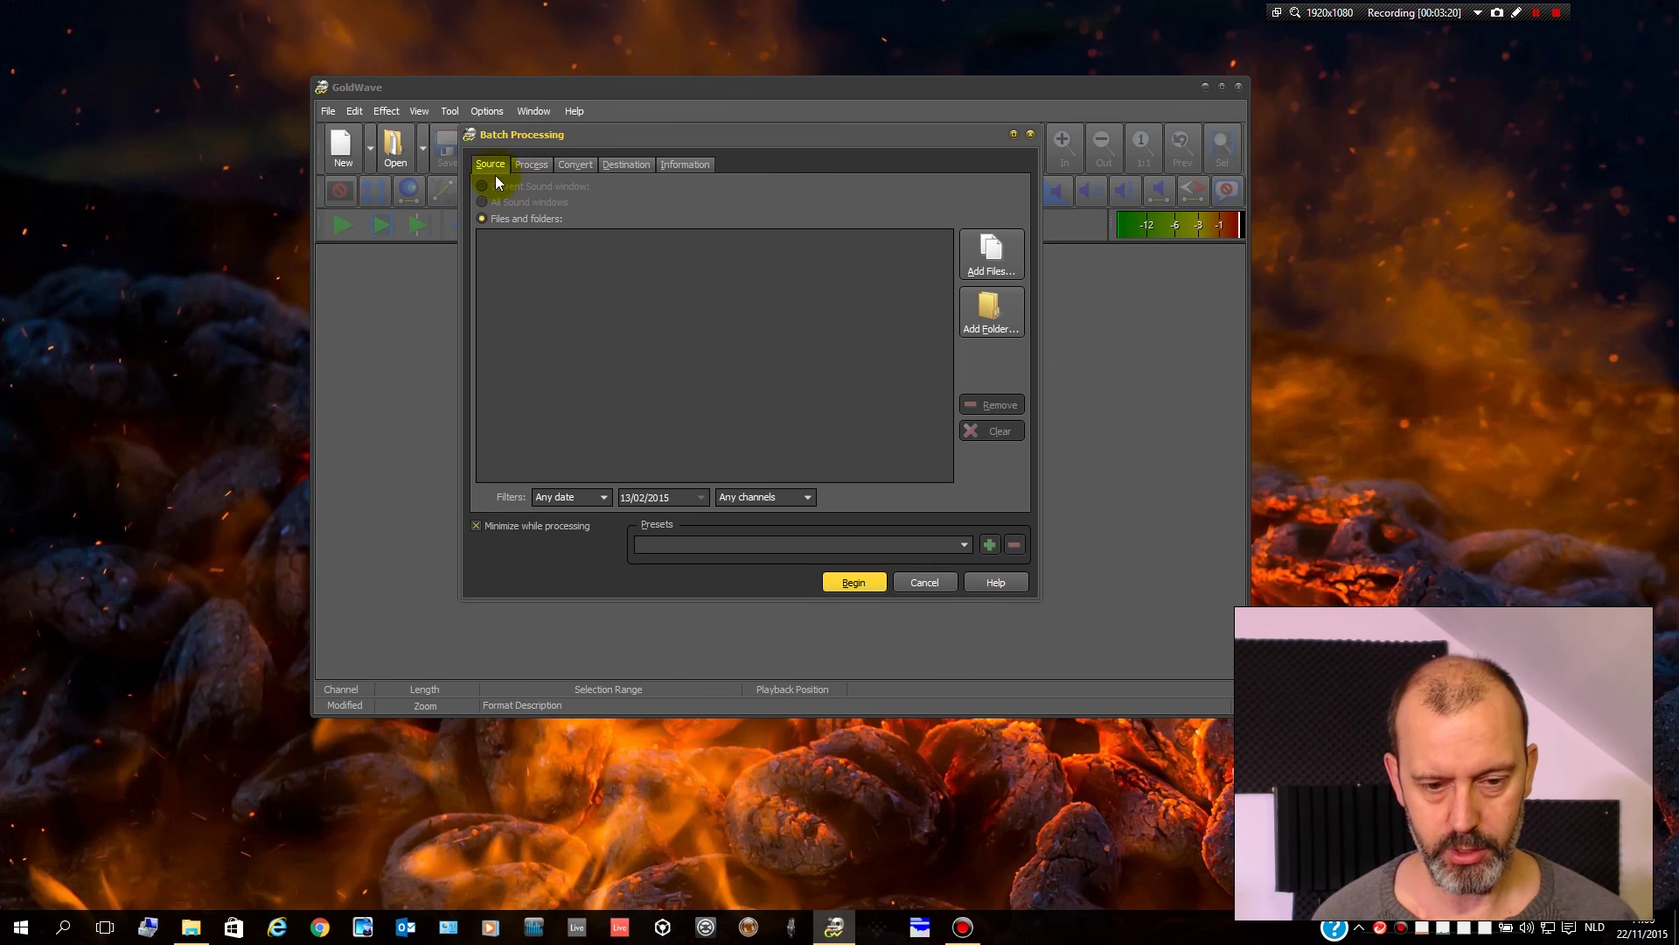
- Choose files and folders as the batch source and select I:\Muziek\ConvertCollectionSamples as the folder to add
click(519, 223)
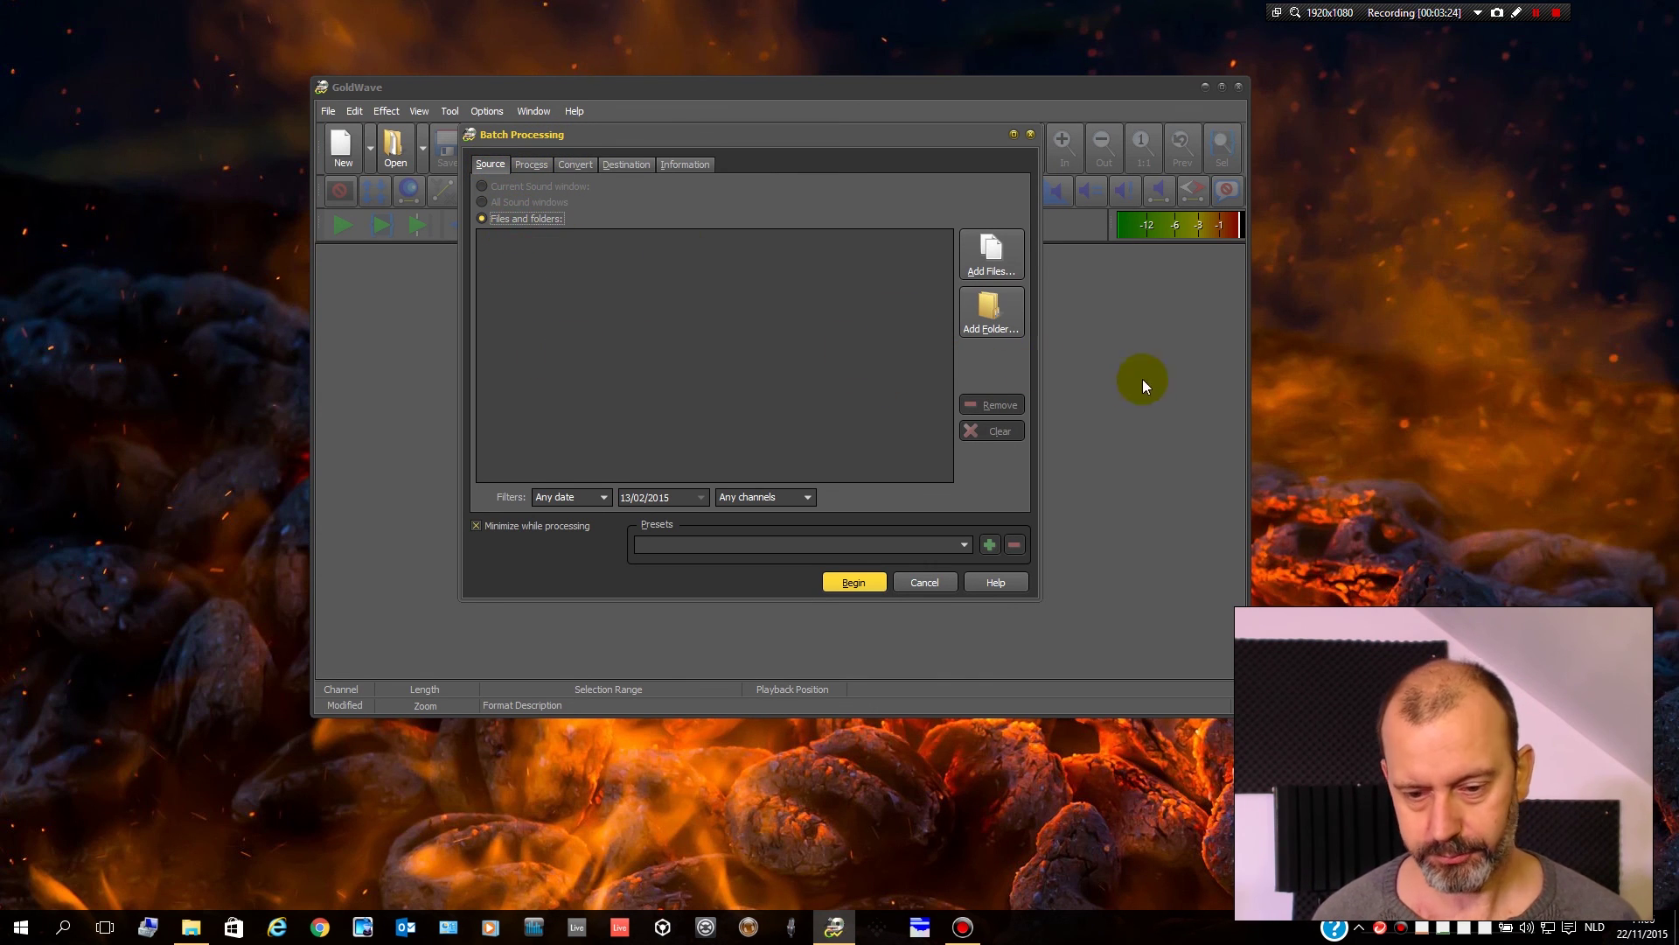
click(994, 317)
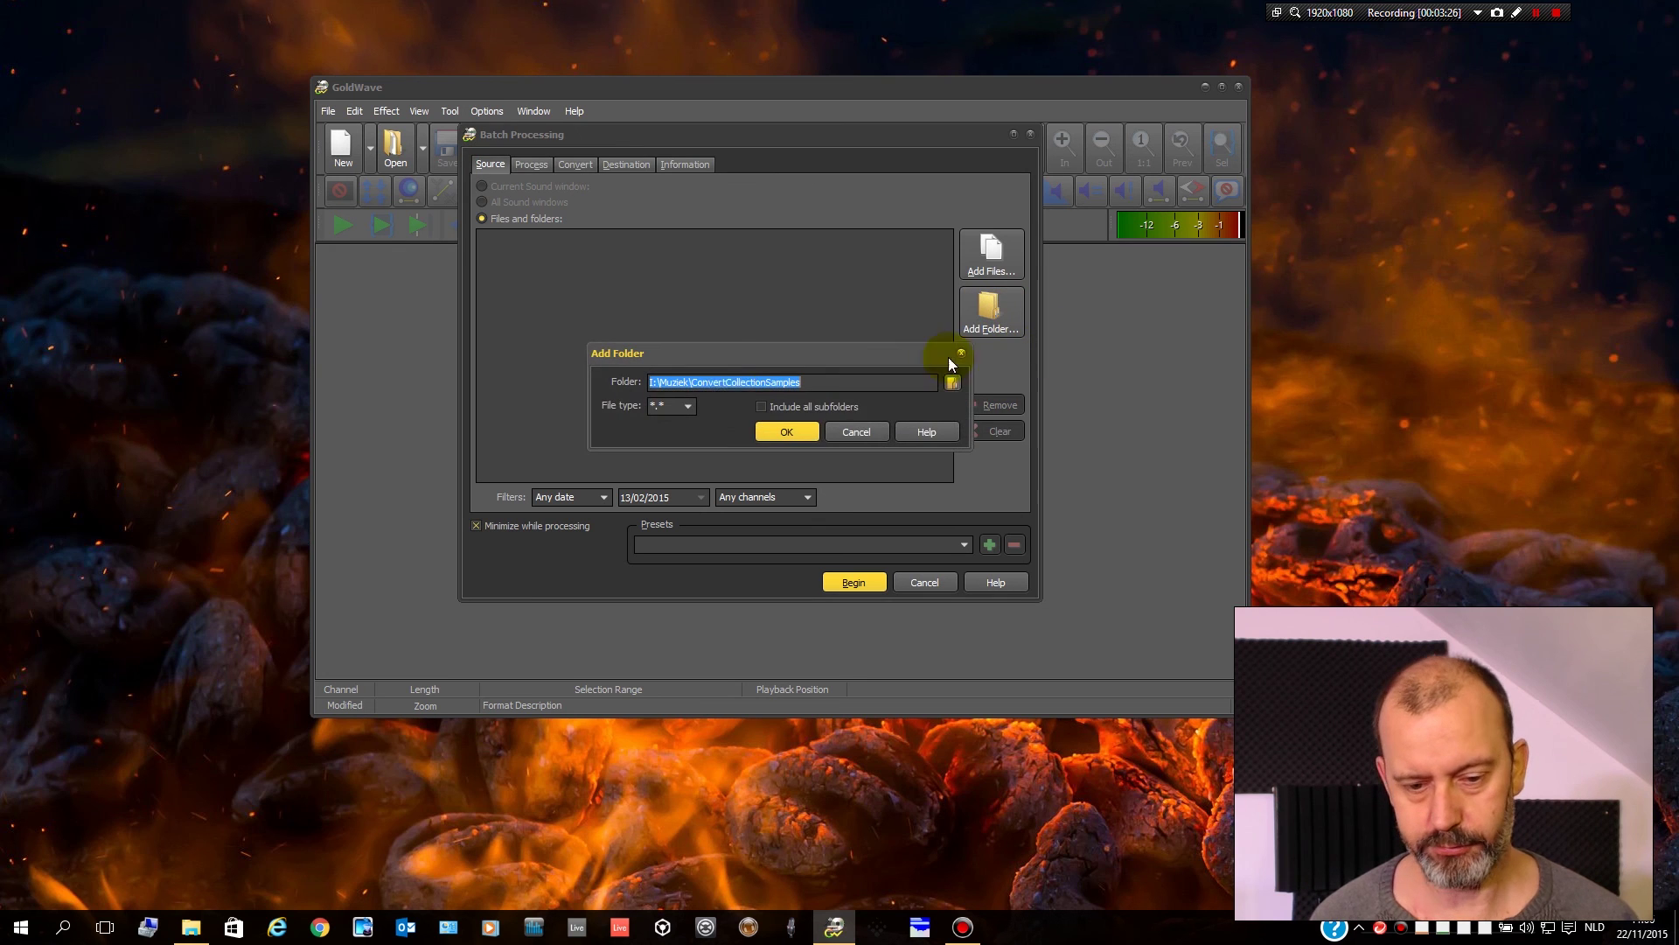
drag(732, 359, 716, 235)
click(936, 264)
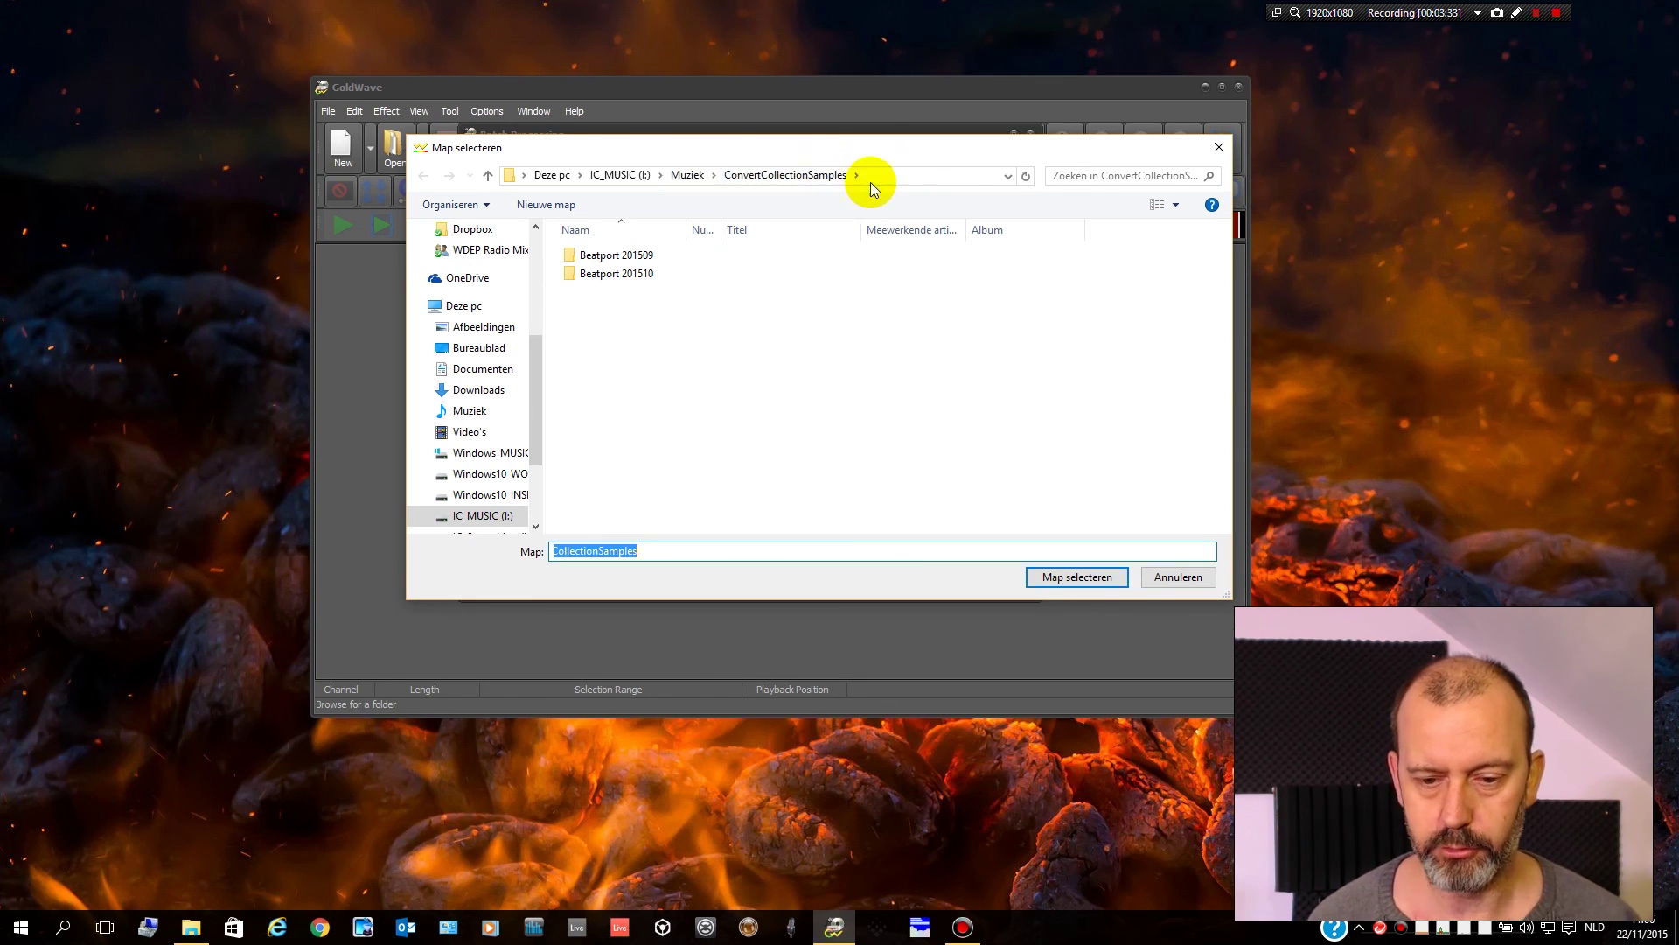
click(1070, 576)
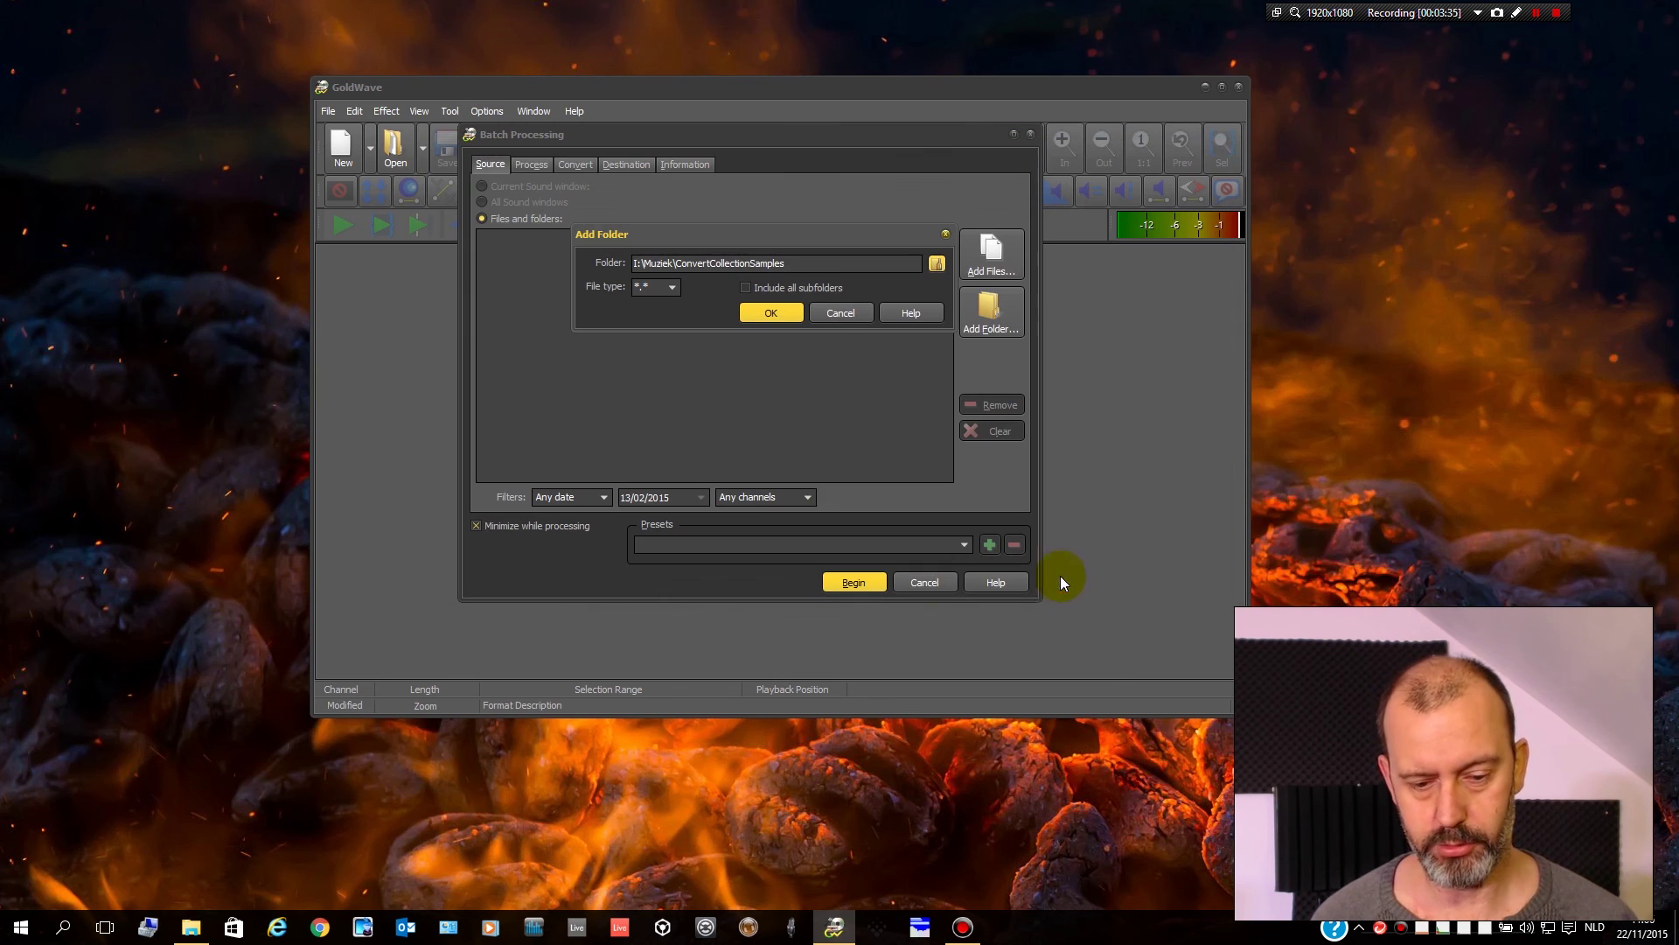
- Restrict the added folder to *.wma files, include all subfolders, and add it to the batch source list
click(671, 288)
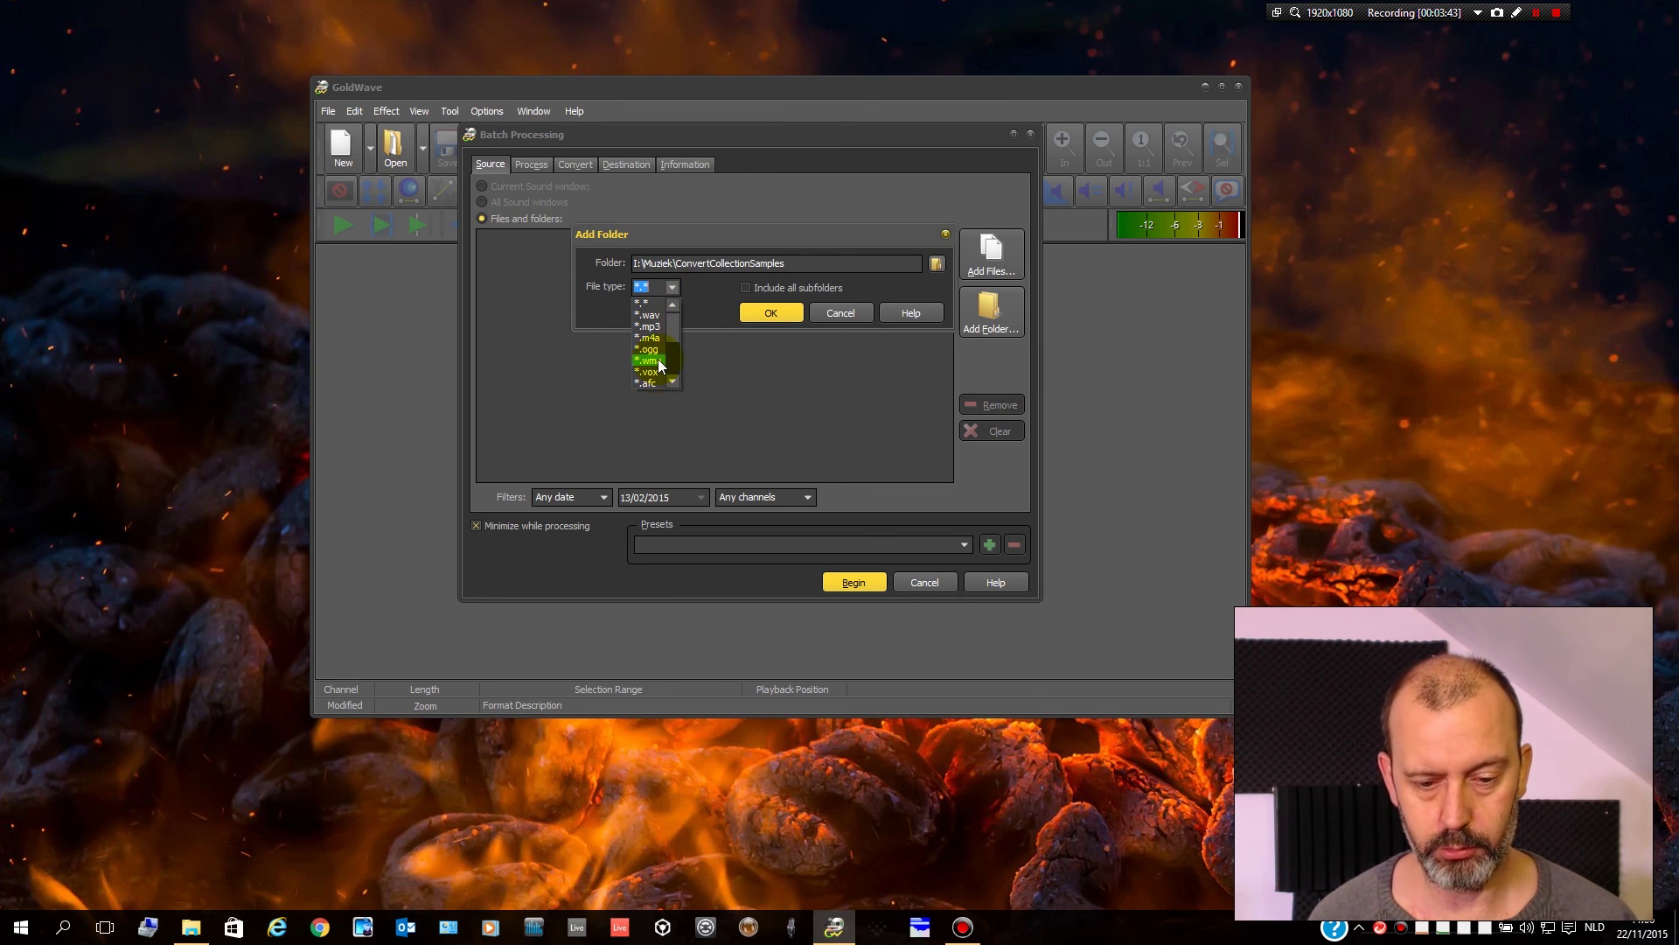
click(657, 360)
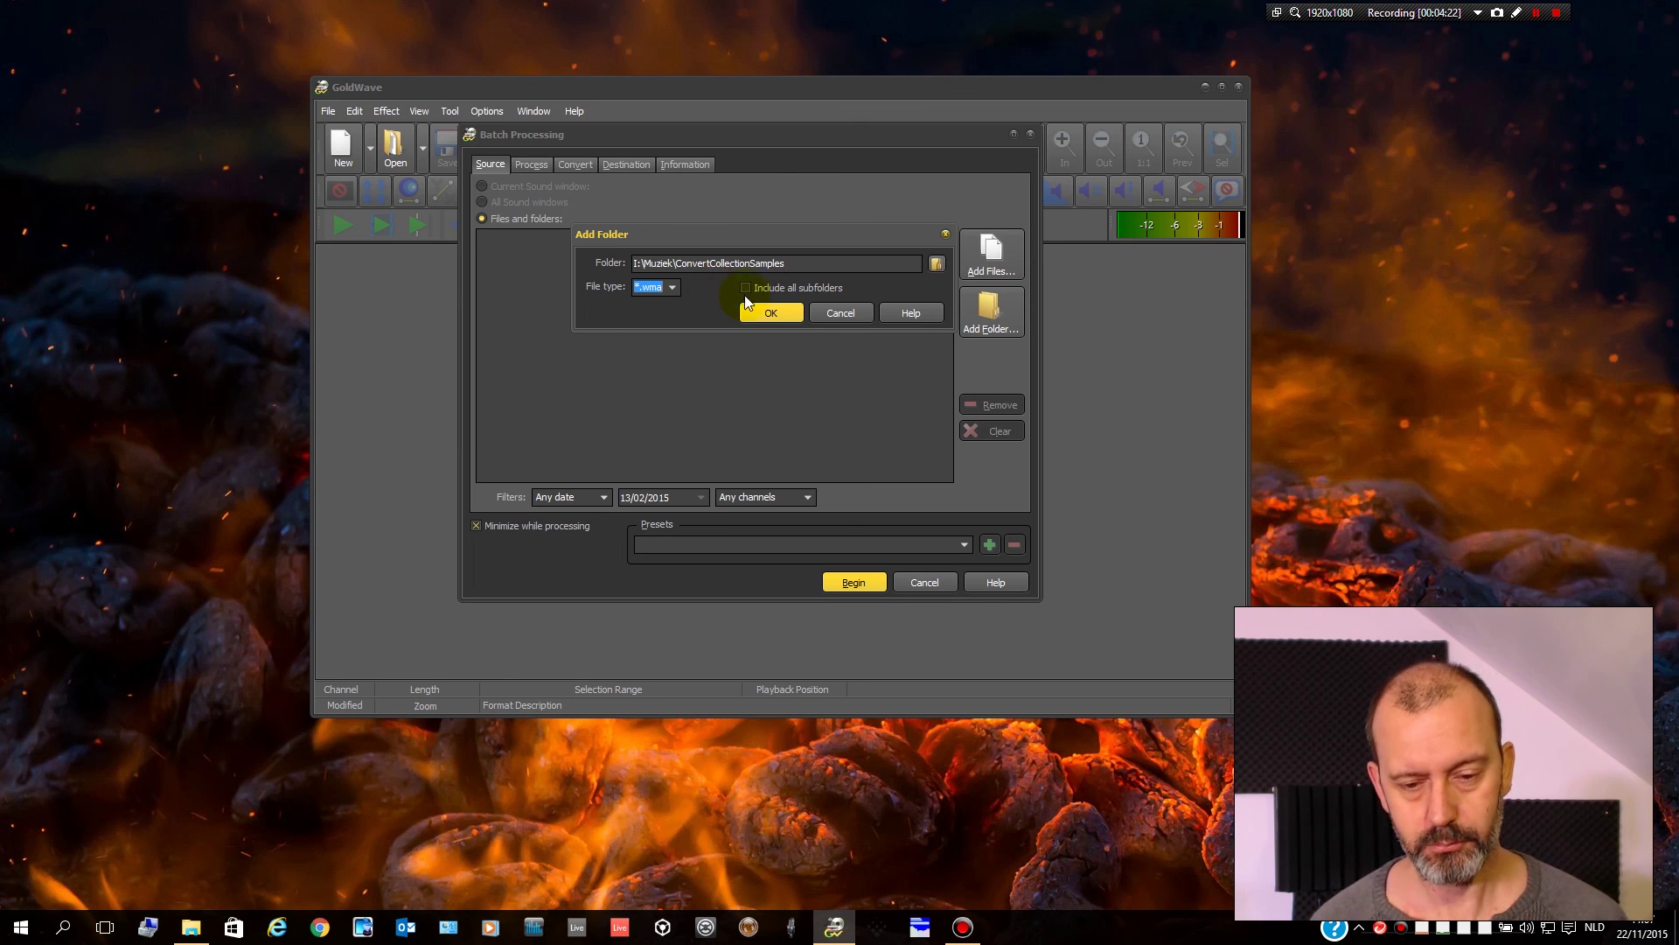
drag(756, 235, 744, 258)
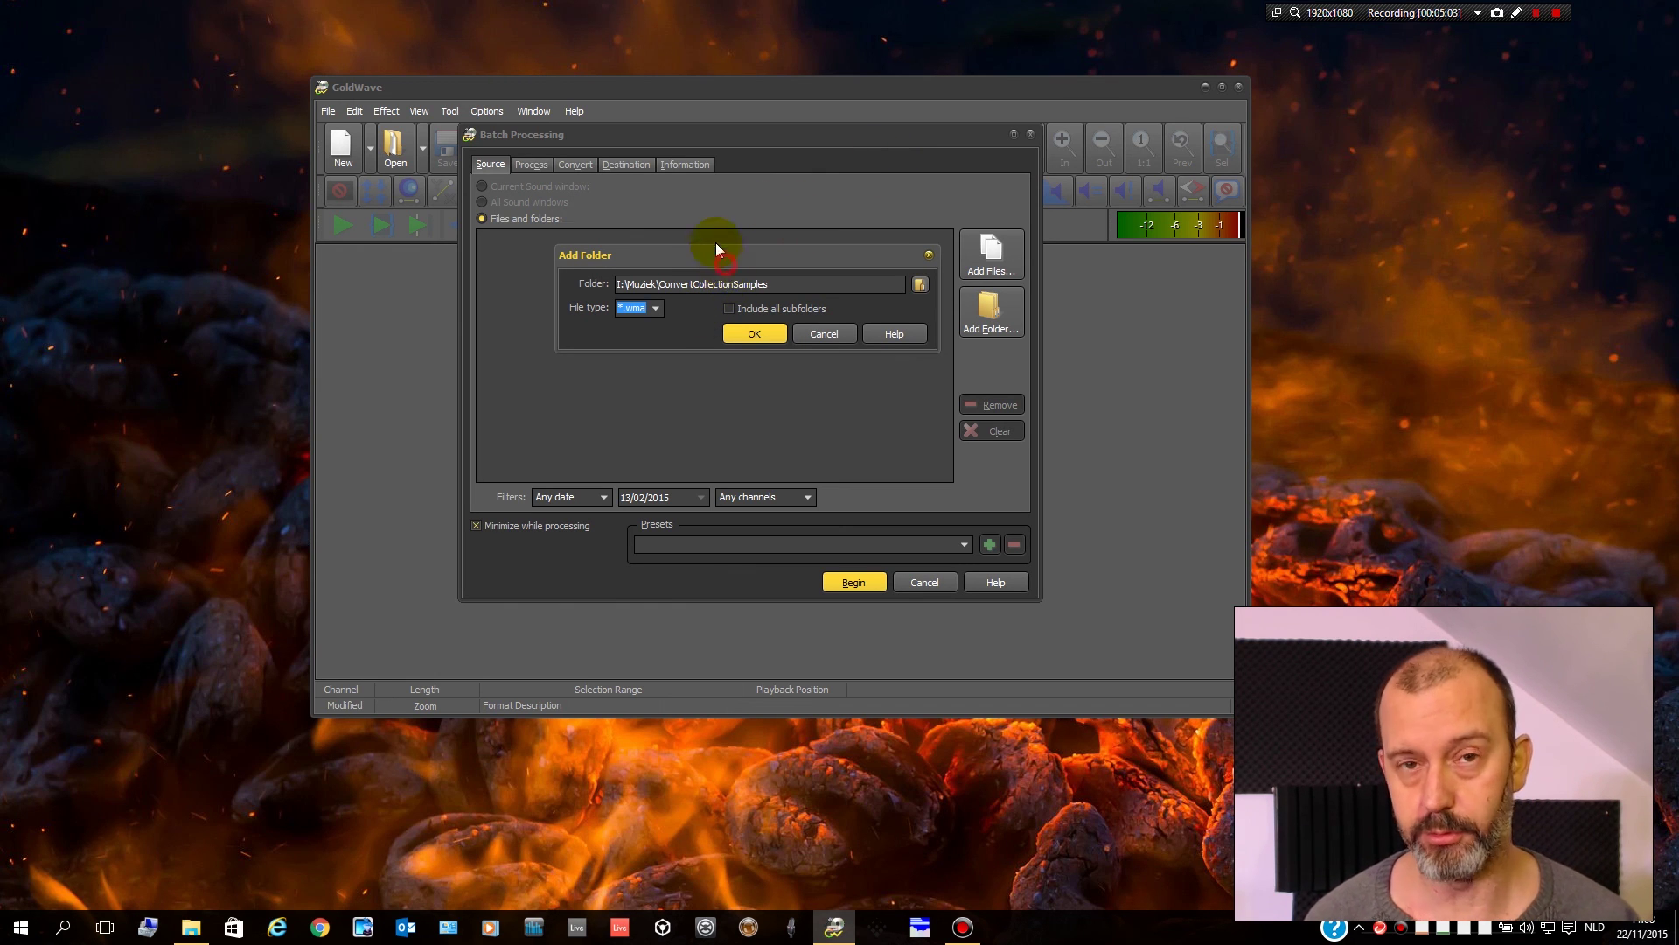
drag(726, 262, 713, 243)
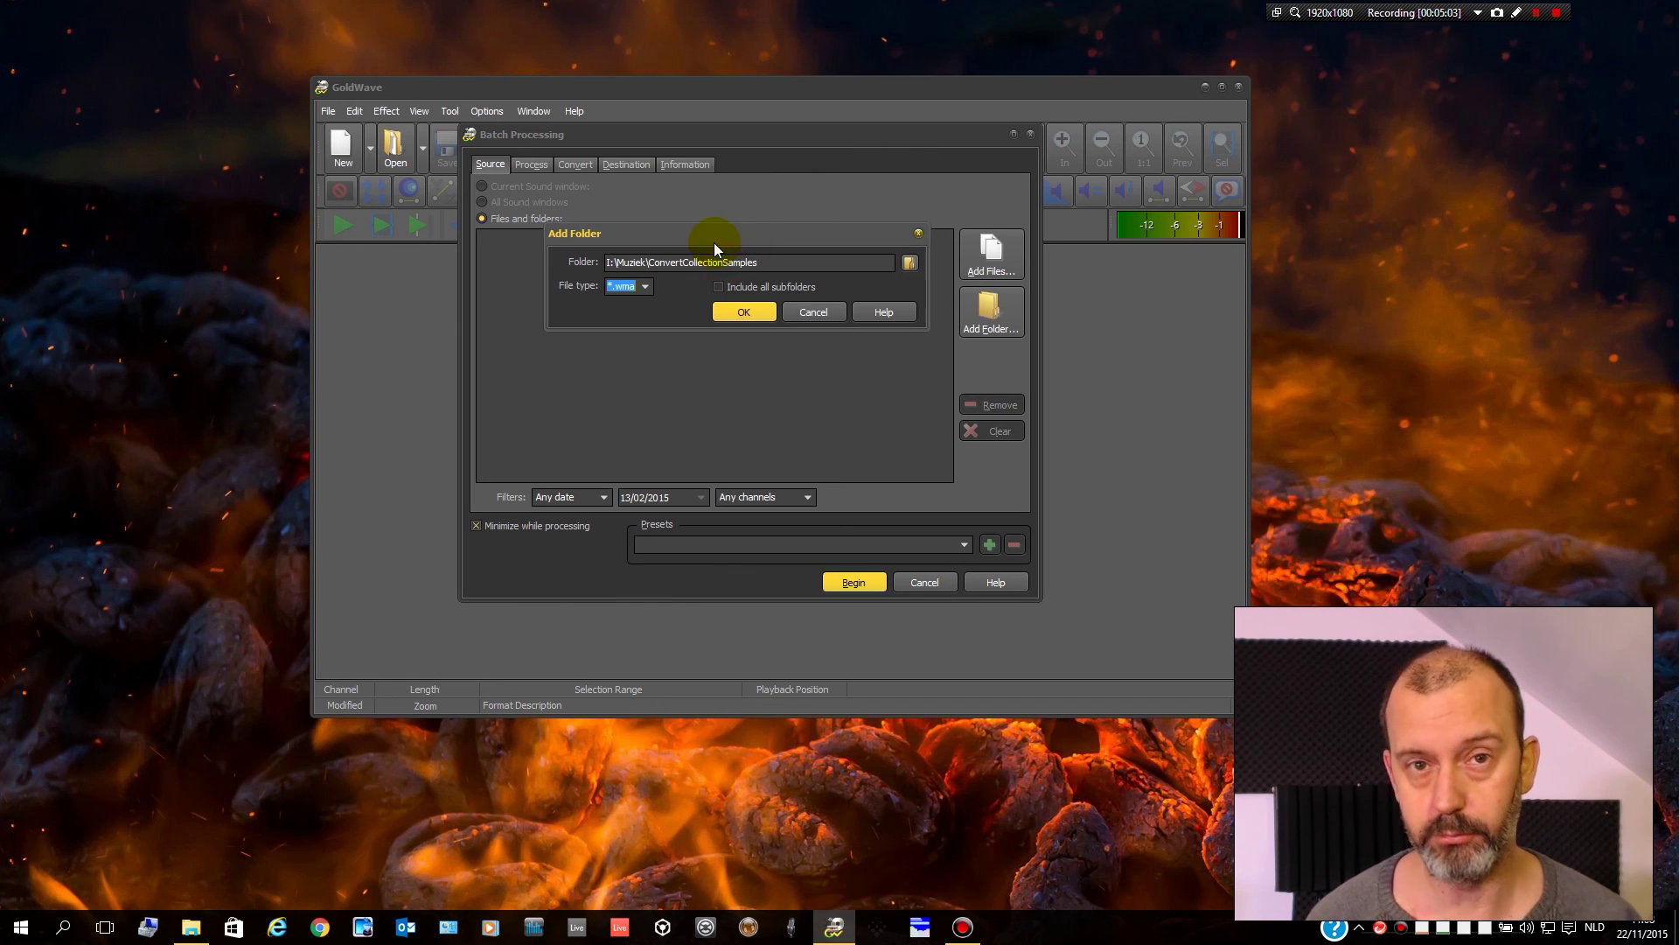
click(719, 286)
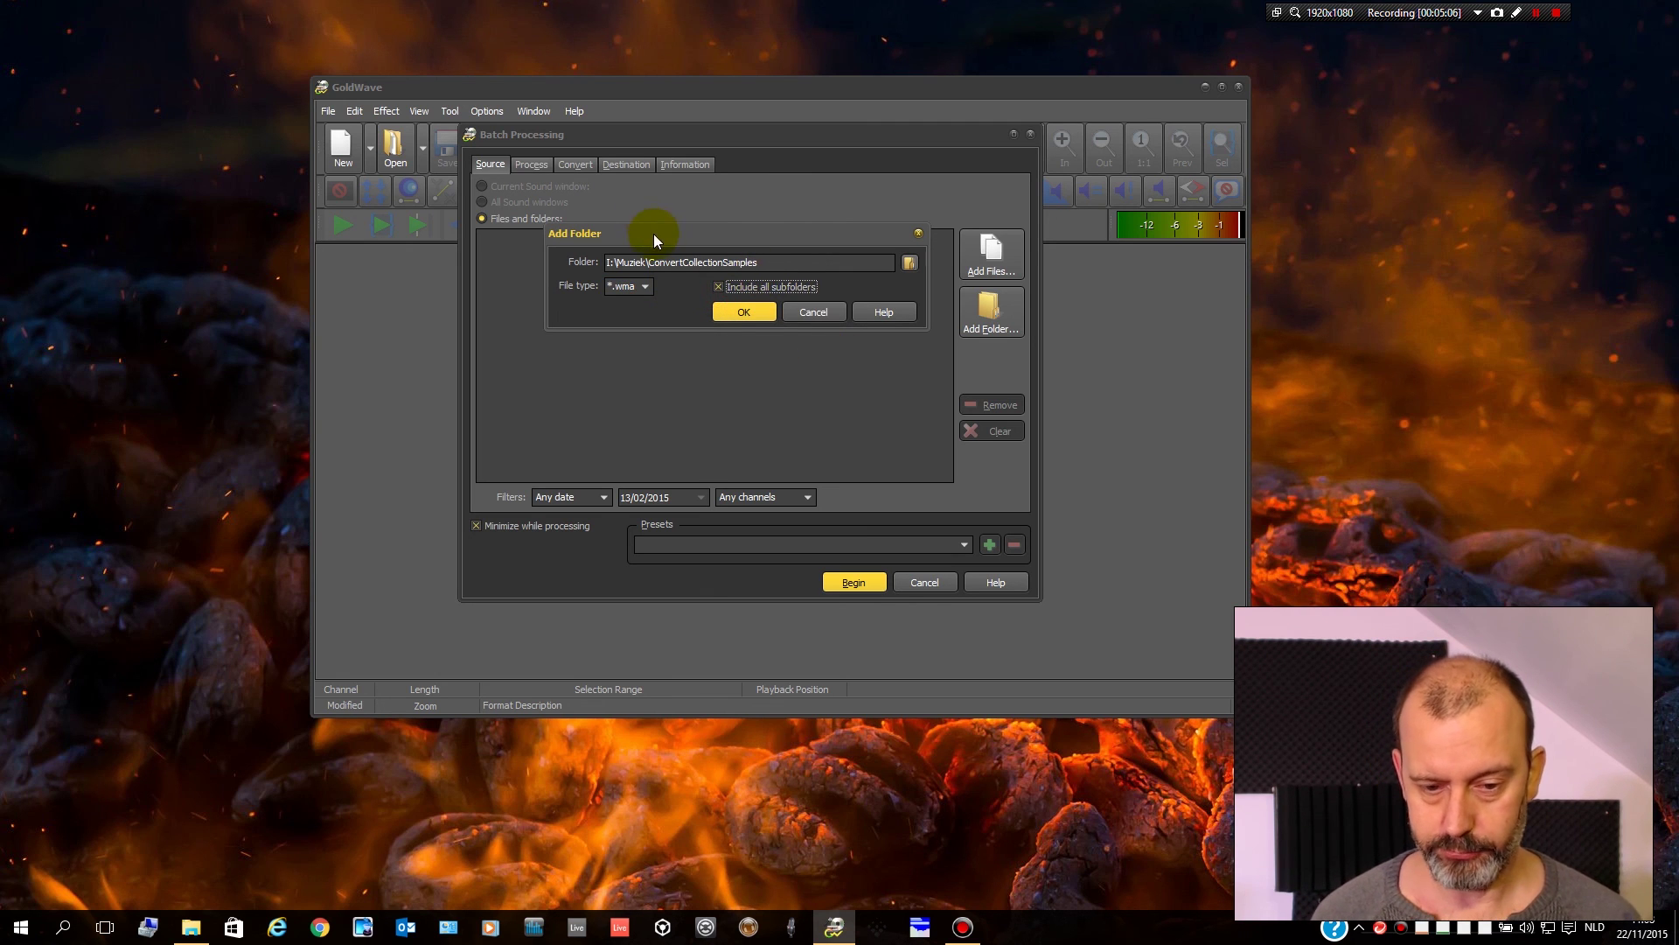
drag(653, 233, 663, 227)
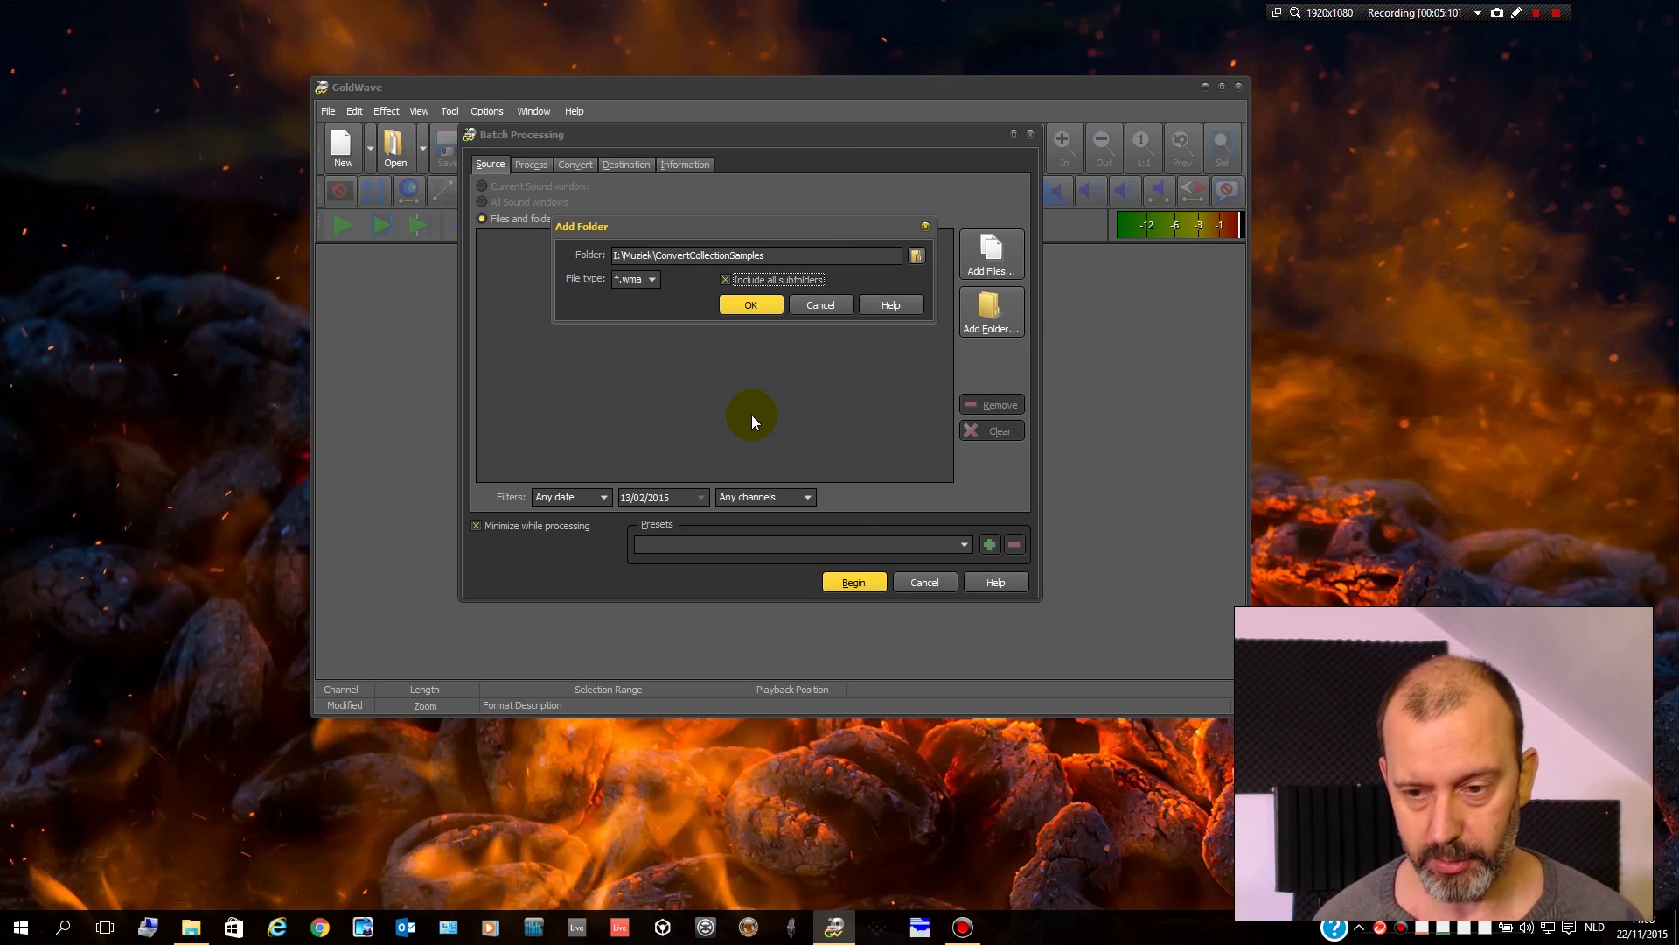
click(762, 311)
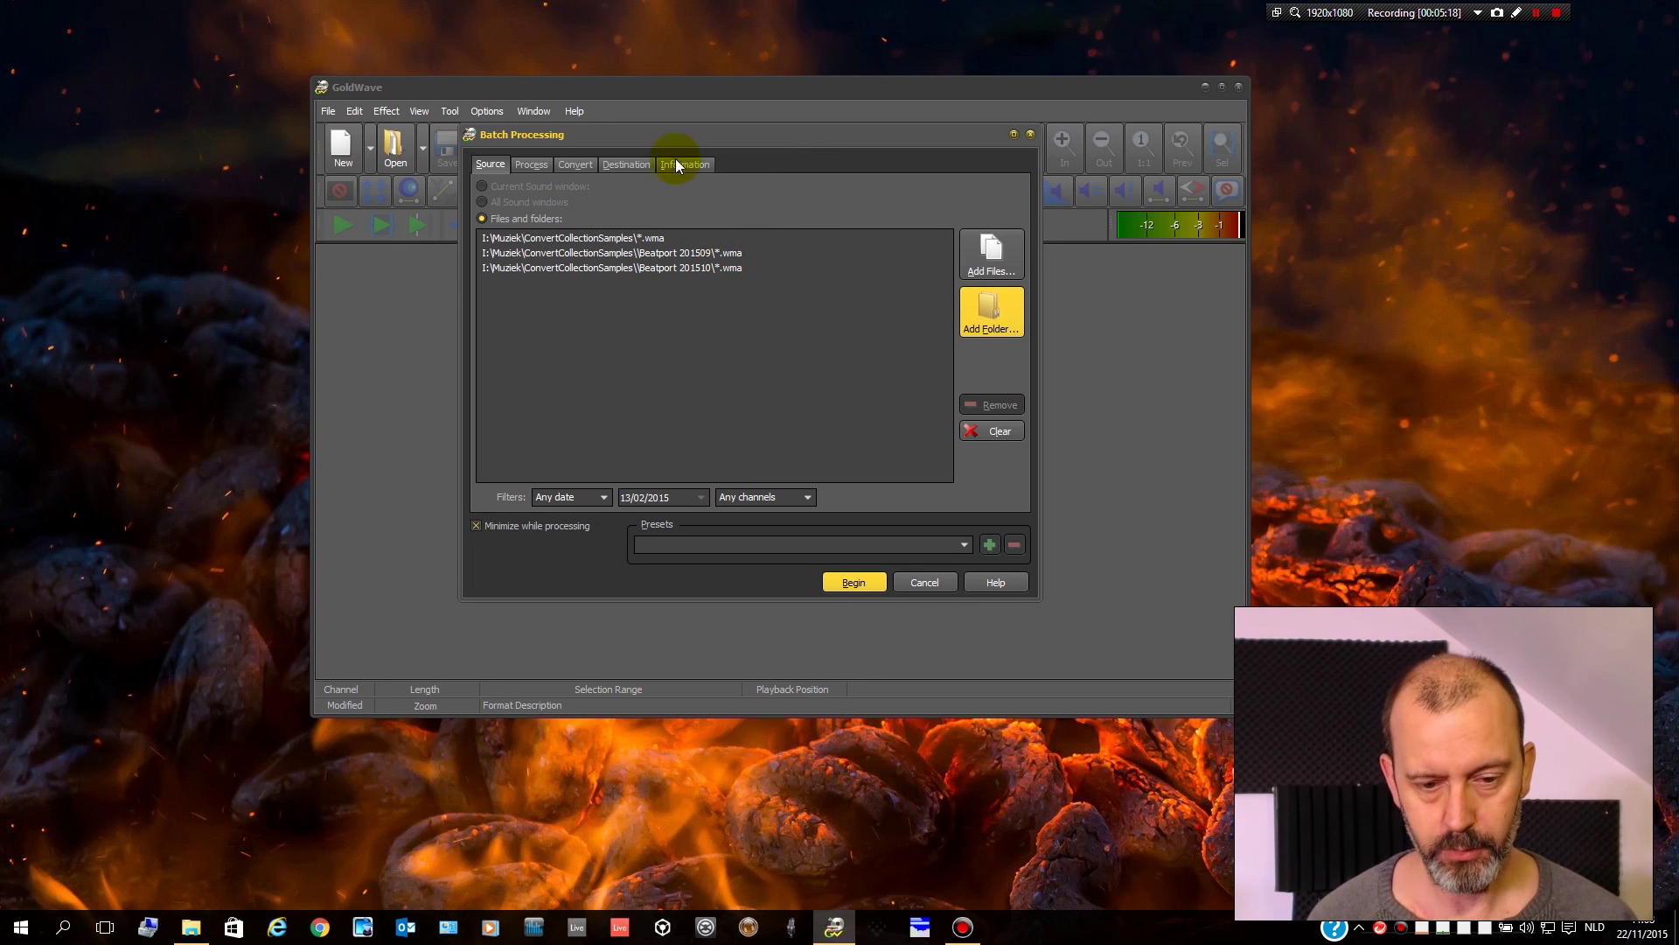
- Enable format conversion for the batch with FLAC: Lossless Codec (*.flac) as the file type and review its compression options
click(535, 165)
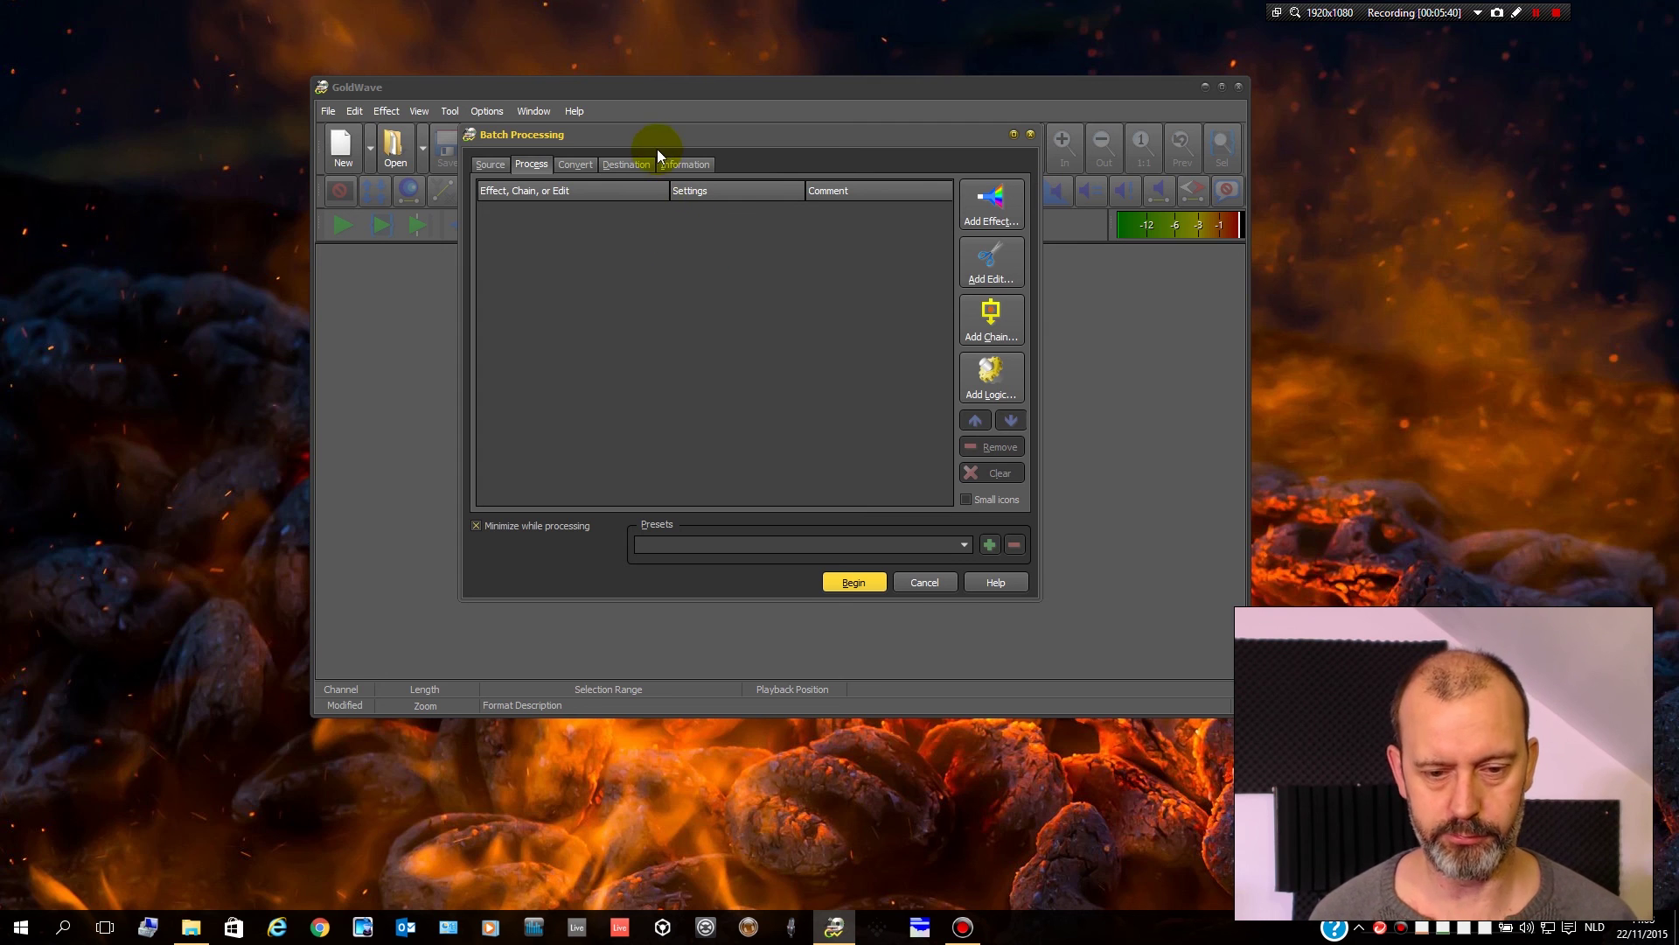
drag(660, 138, 644, 139)
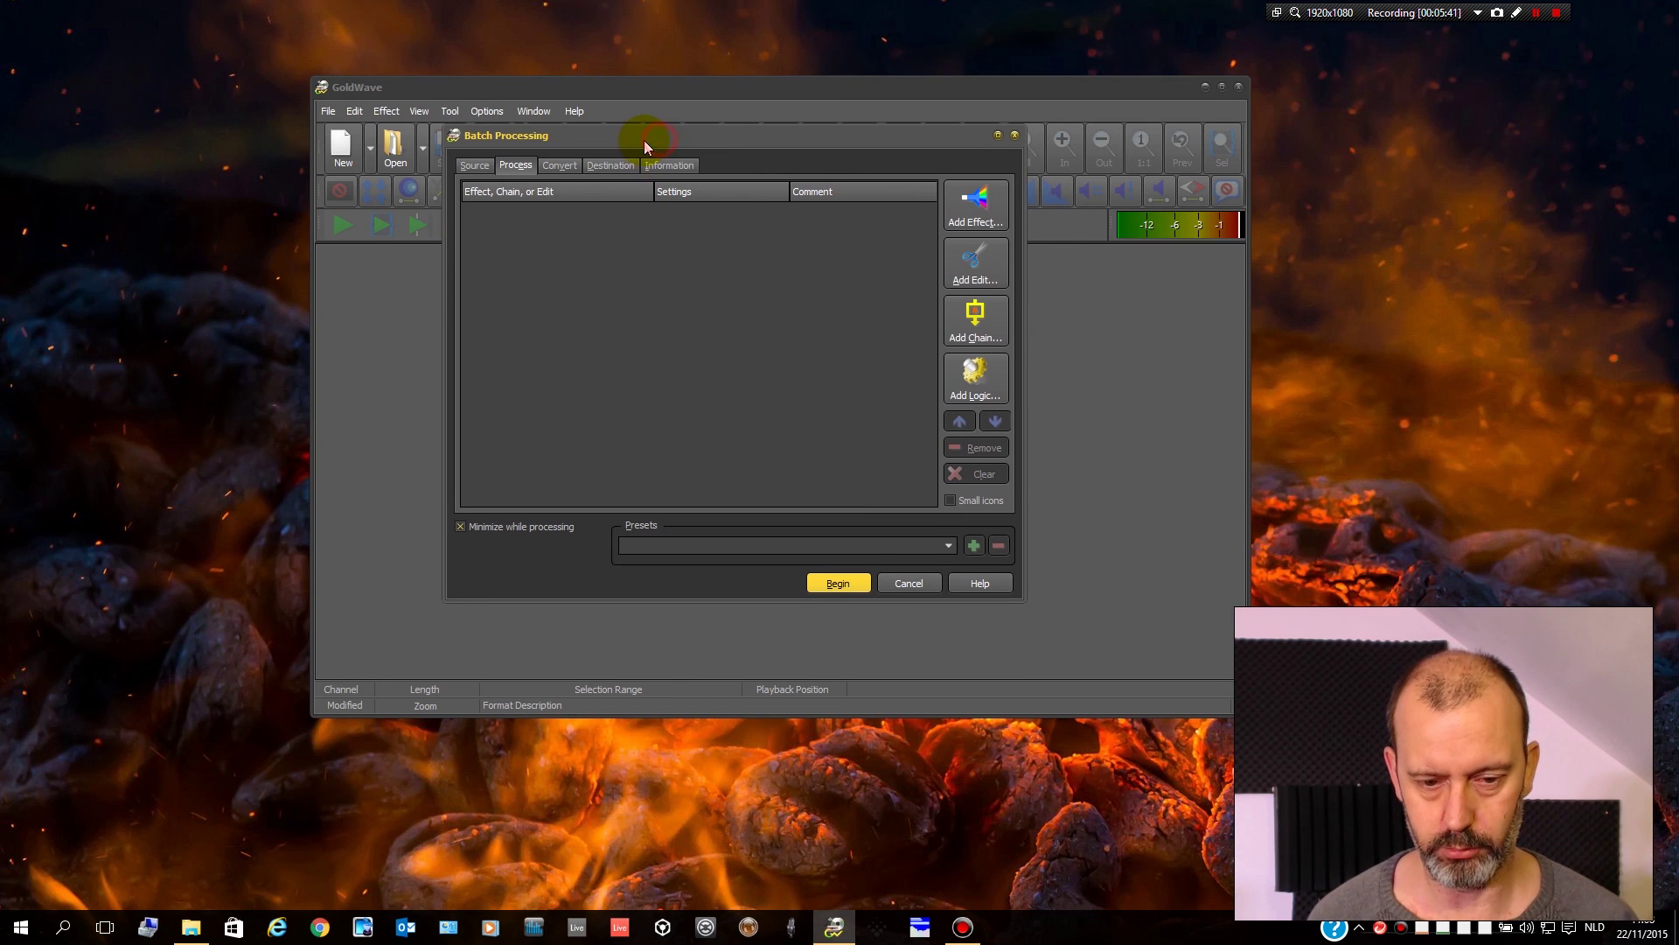
click(559, 166)
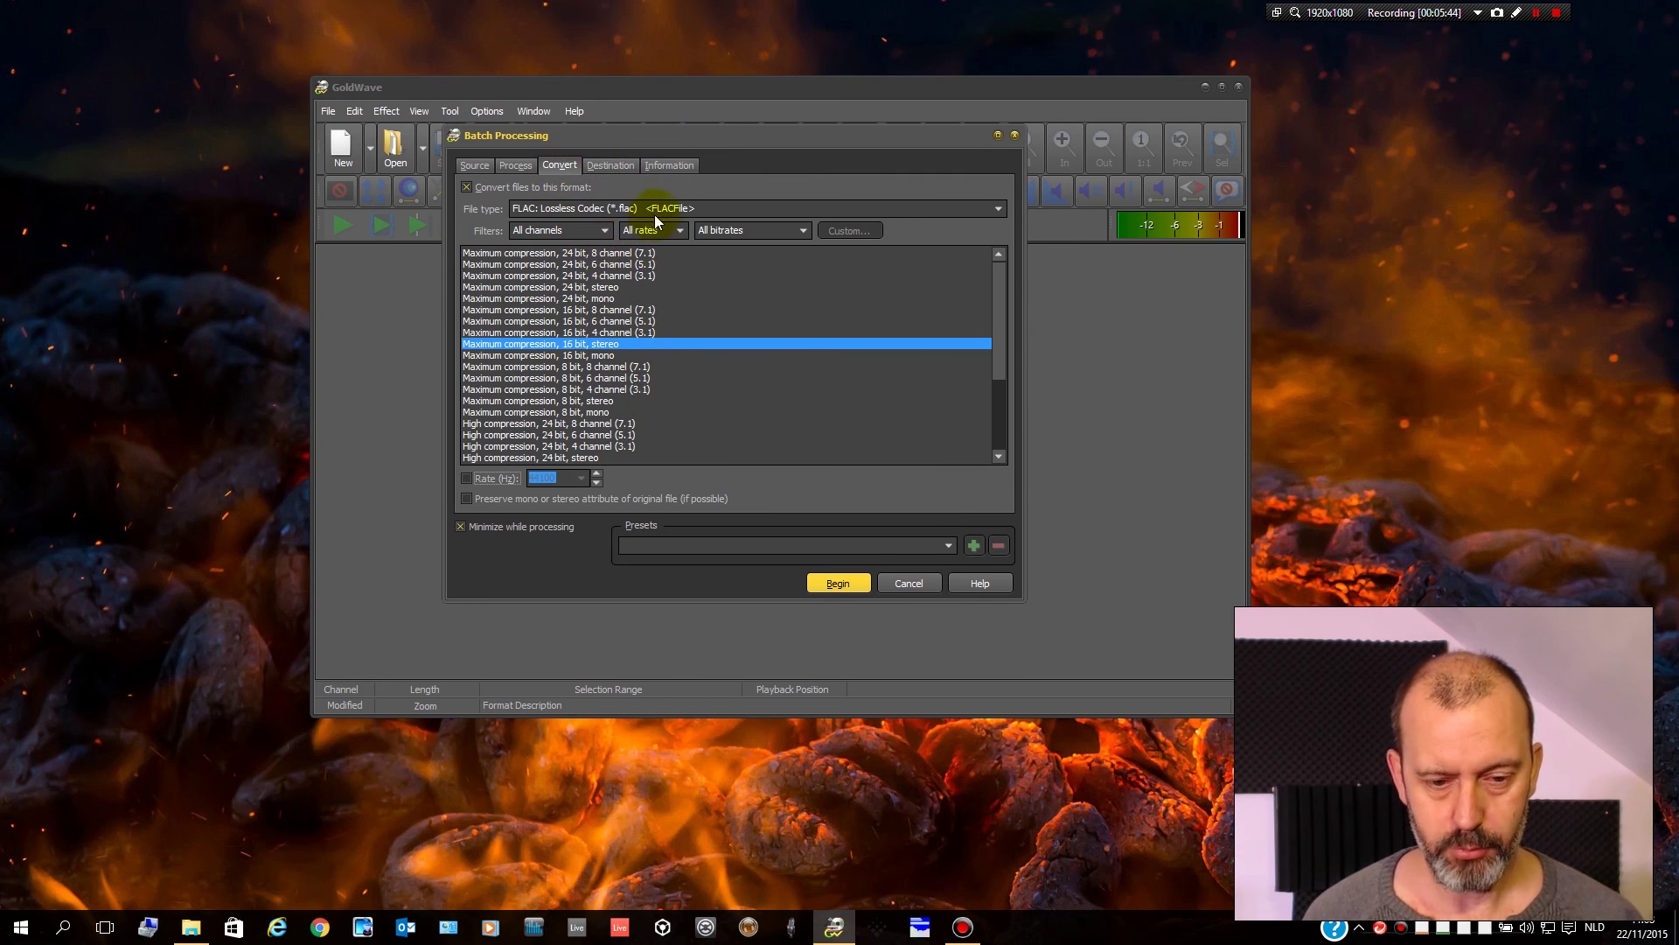
click(495, 188)
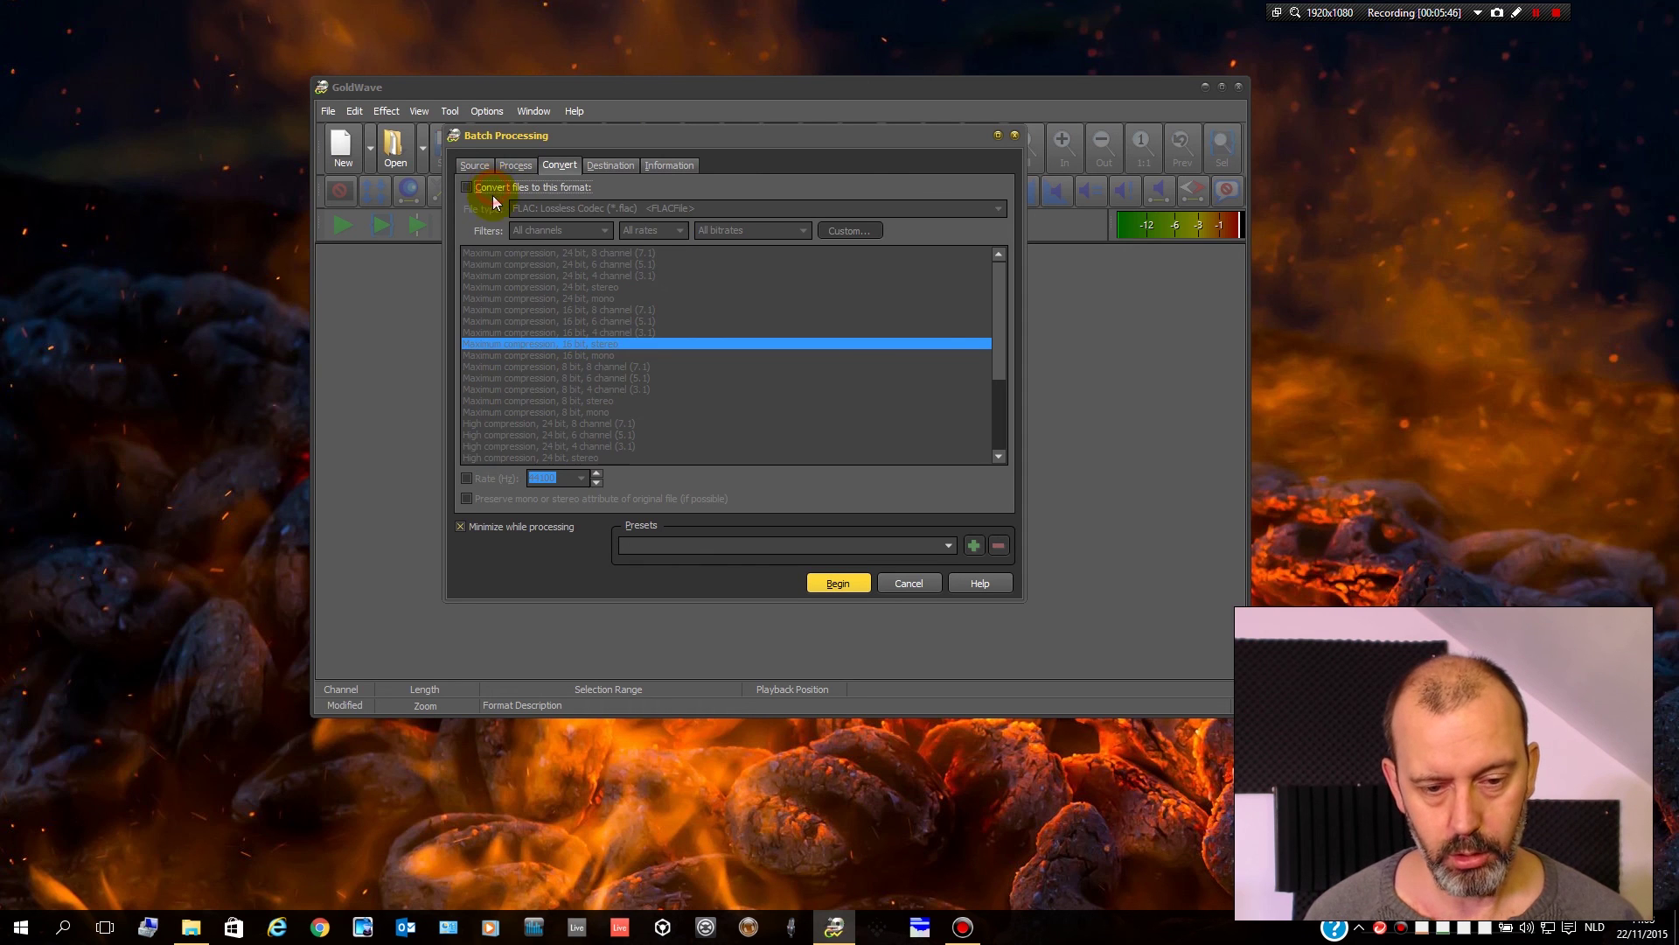
click(495, 188)
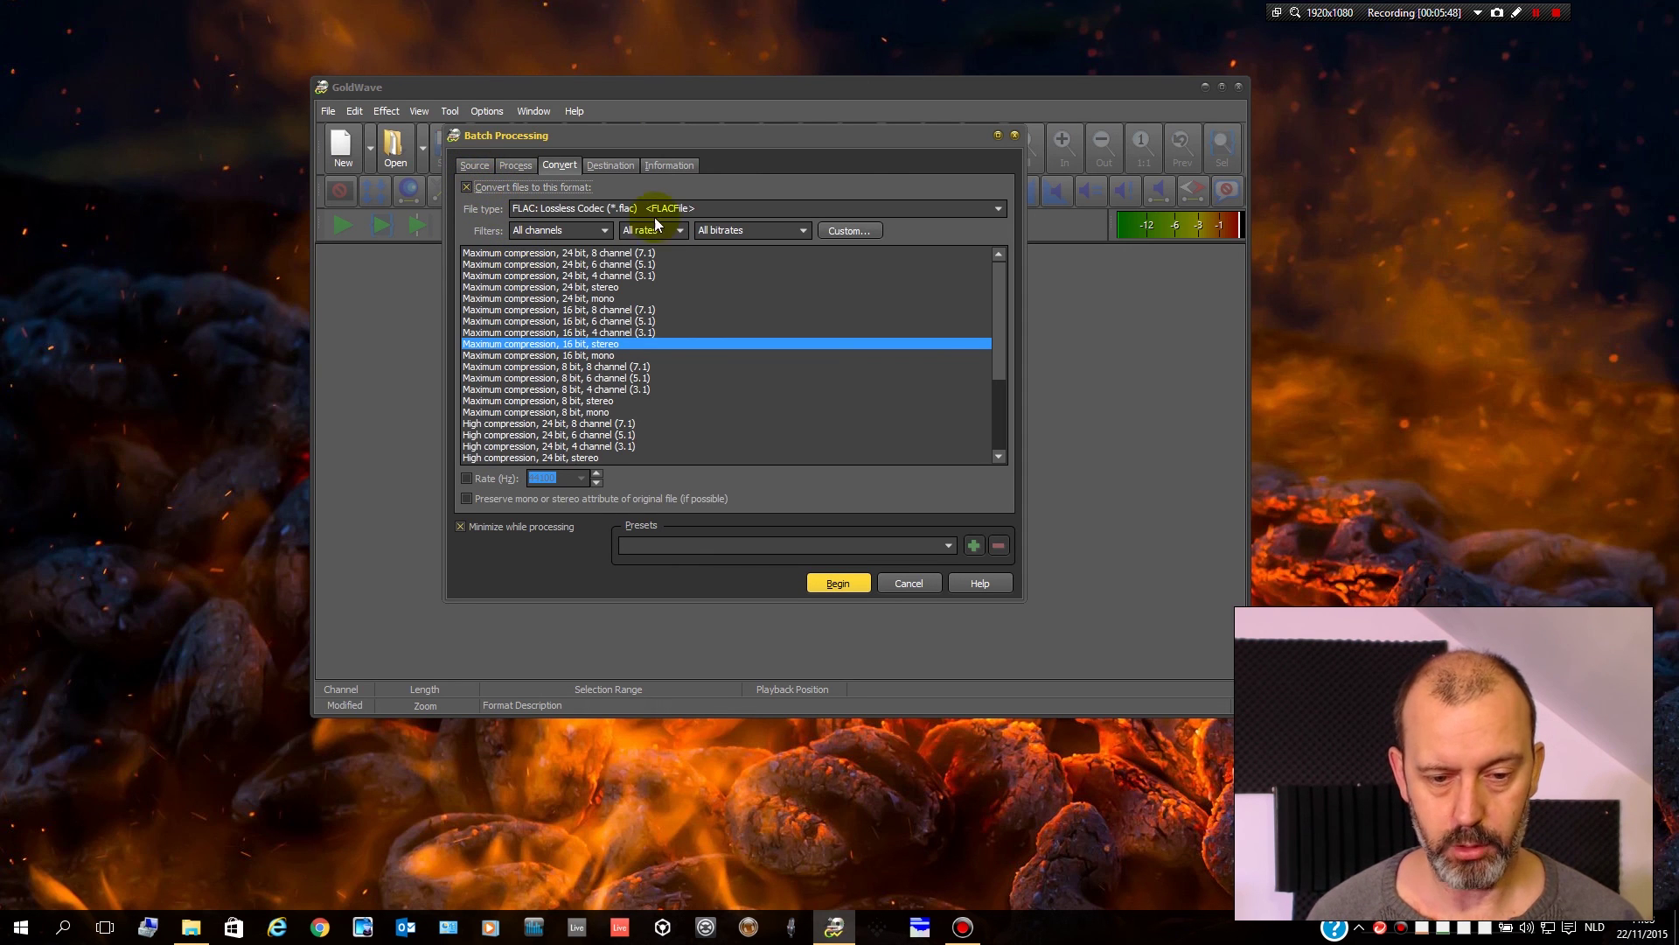
click(558, 210)
click(600, 408)
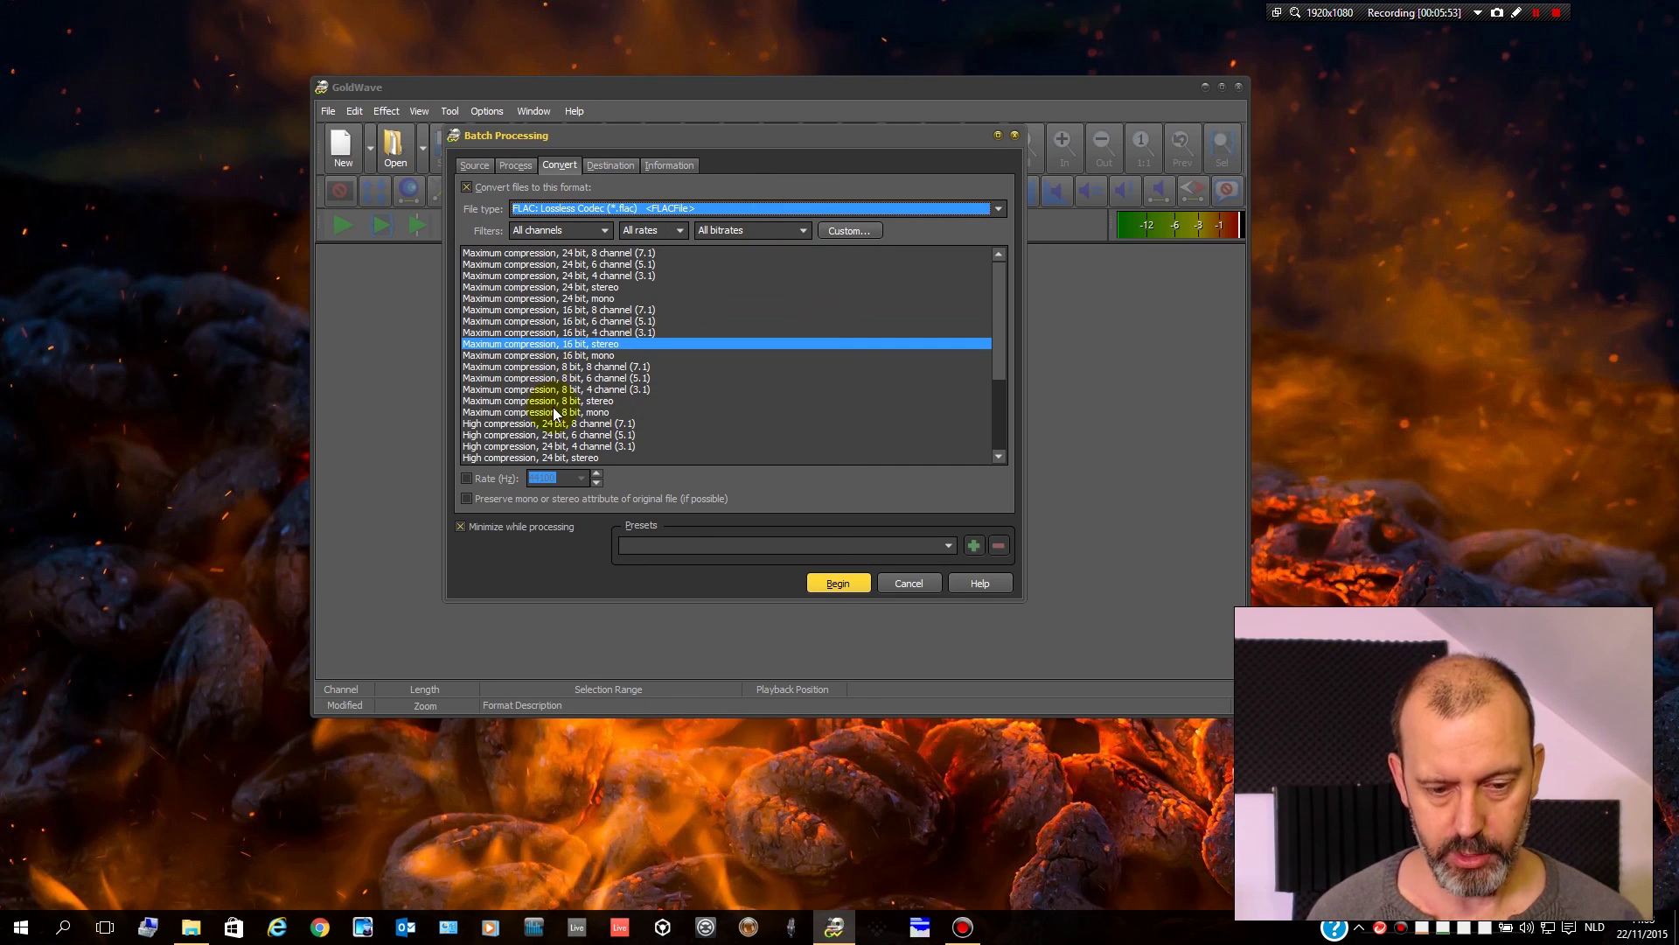
scroll(551, 354, down, 1)
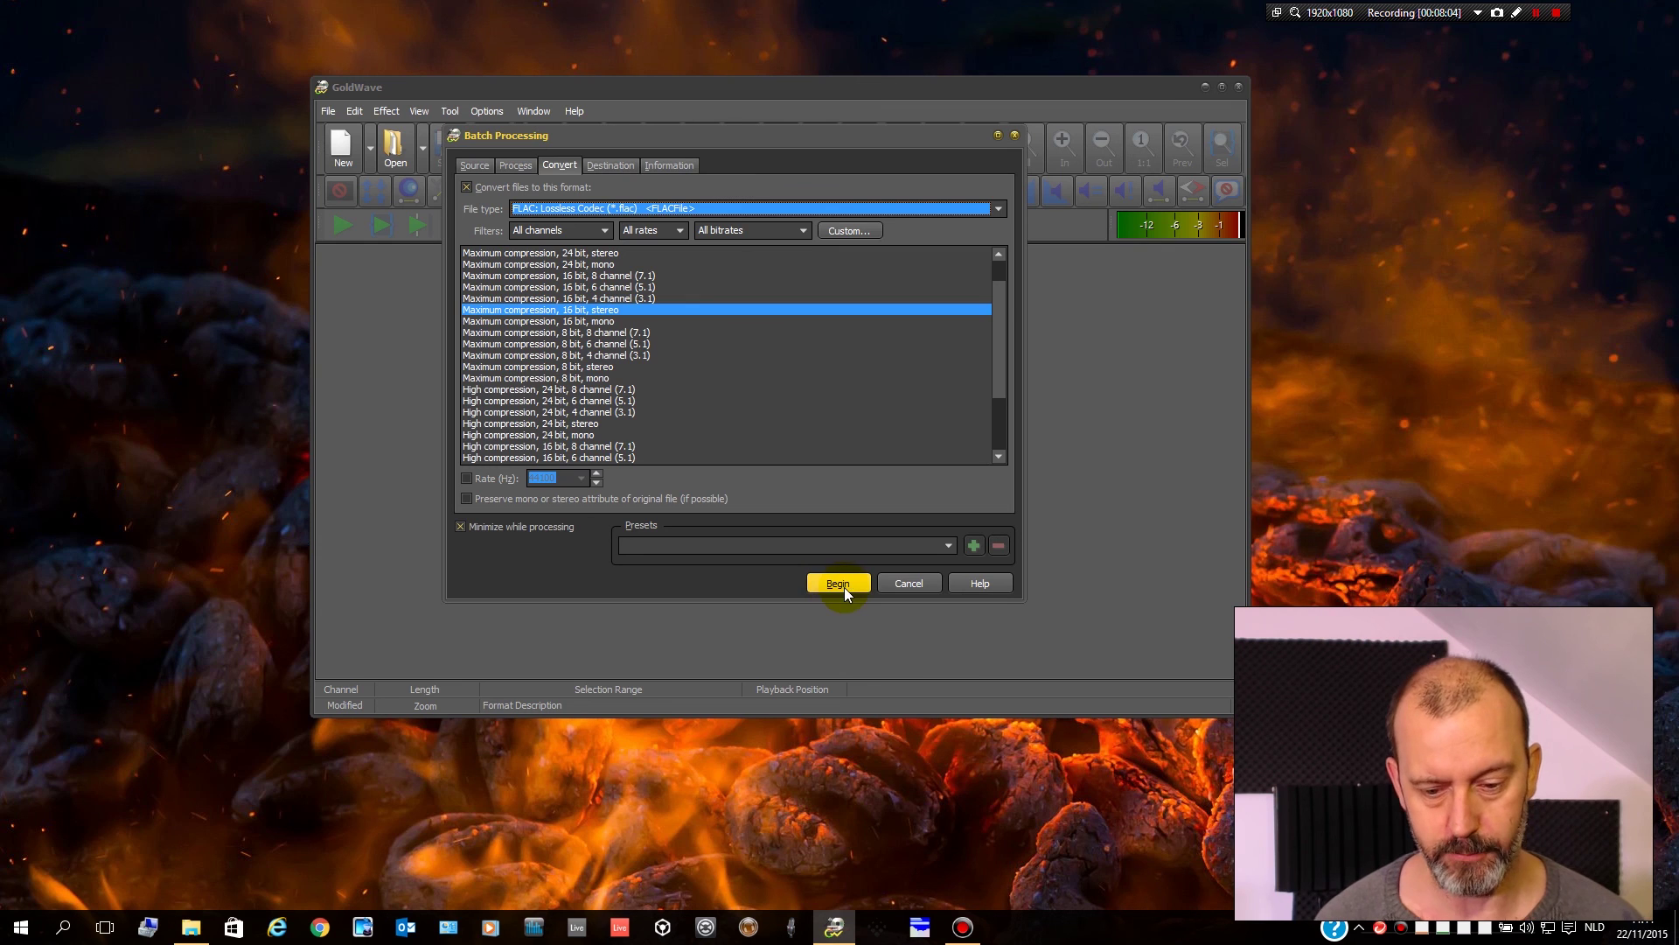
- Review the option of a separate destination folder with preserved subfolder structure, and set the batch to store all files in their original folders
click(625, 175)
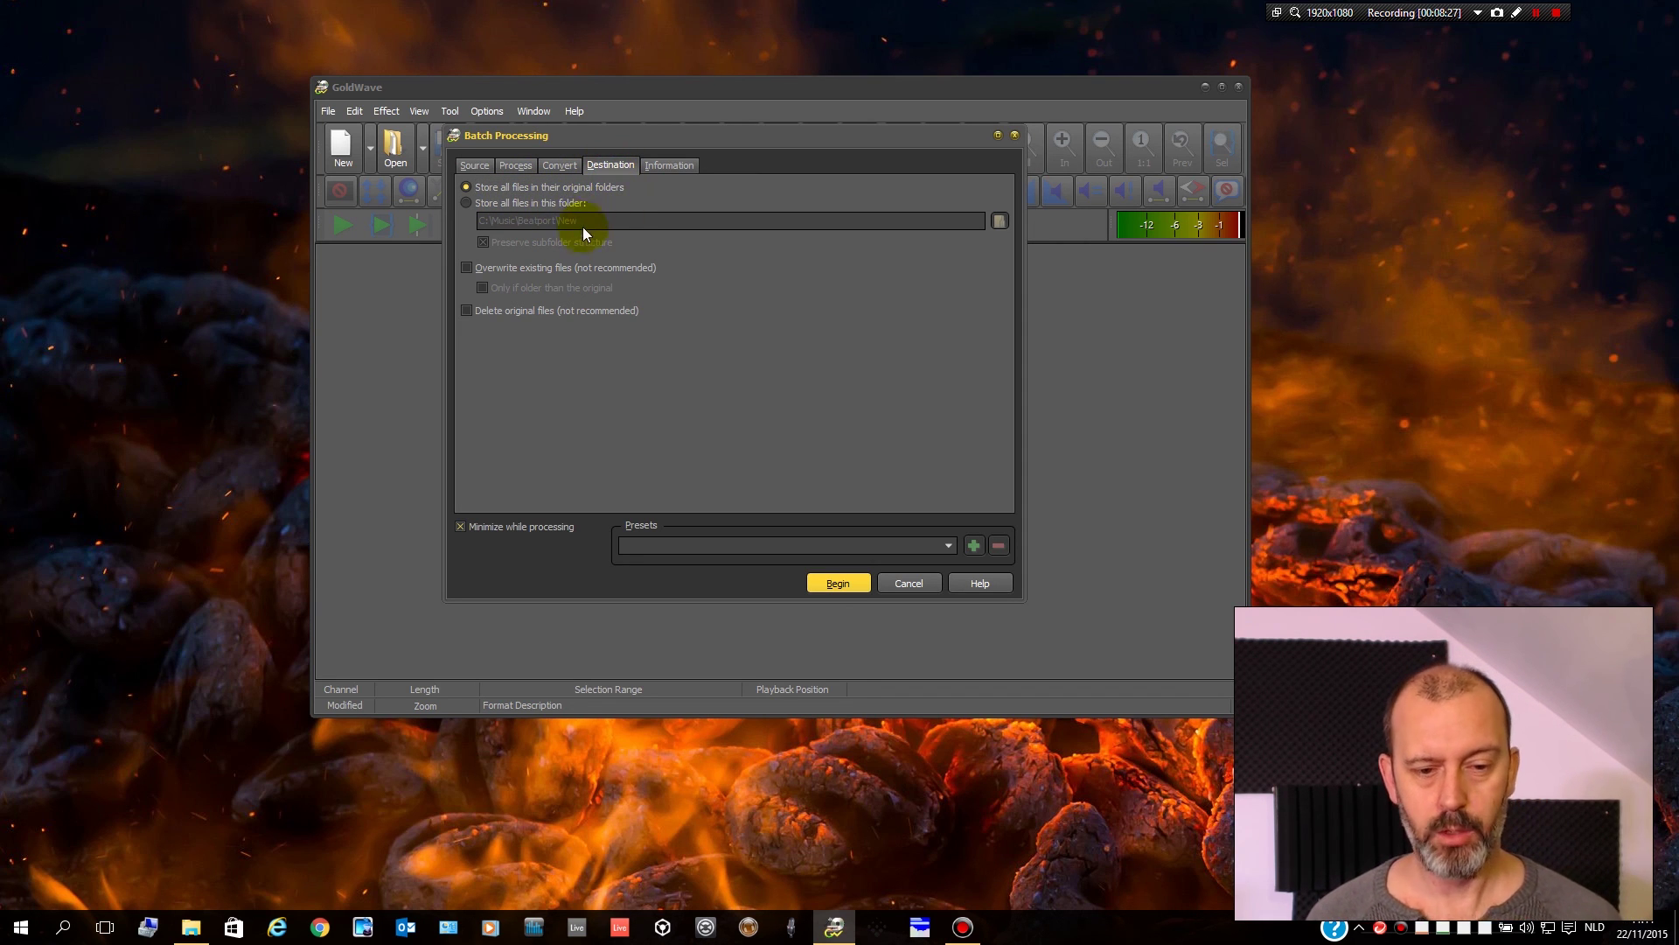
click(570, 208)
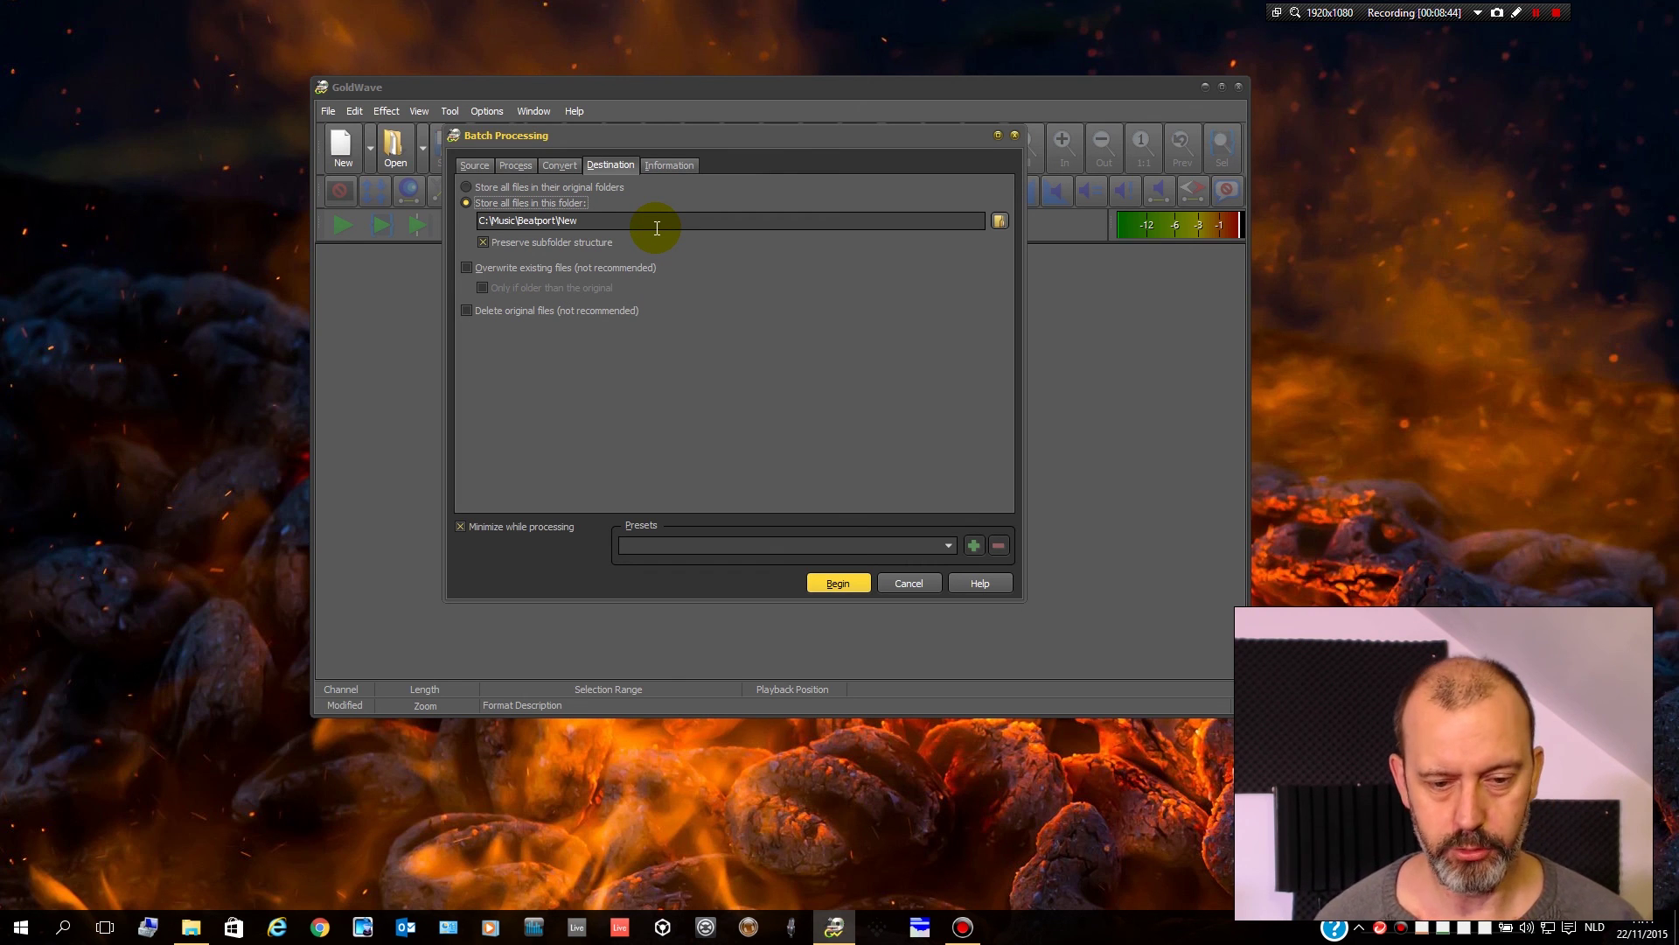
click(482, 243)
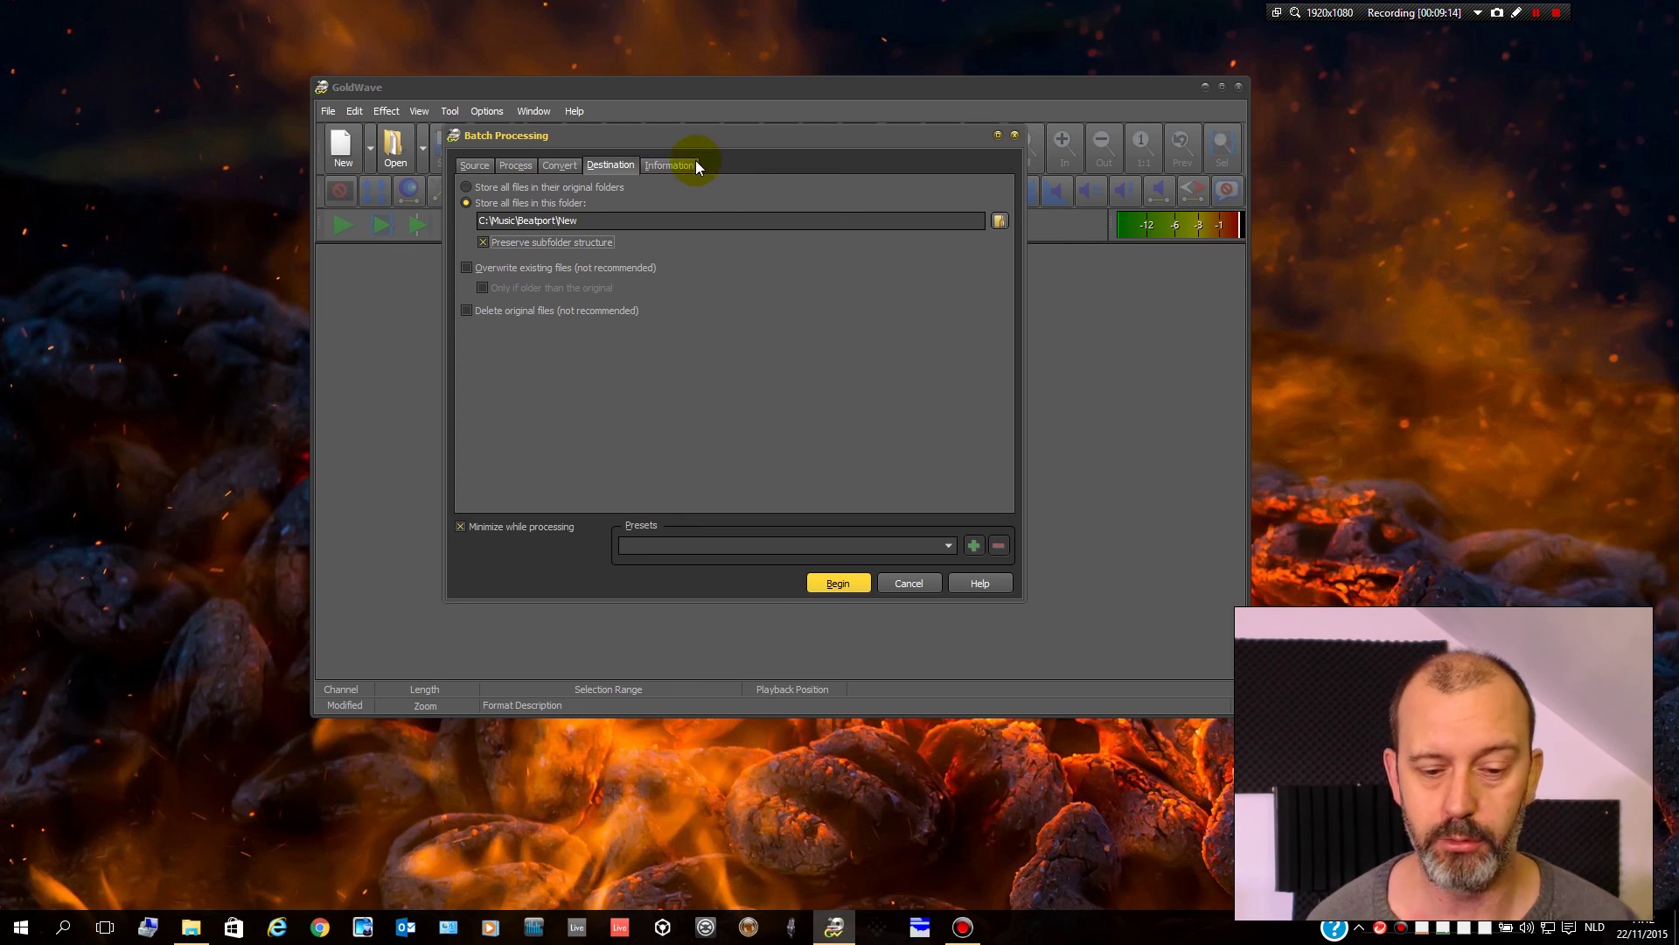
click(511, 188)
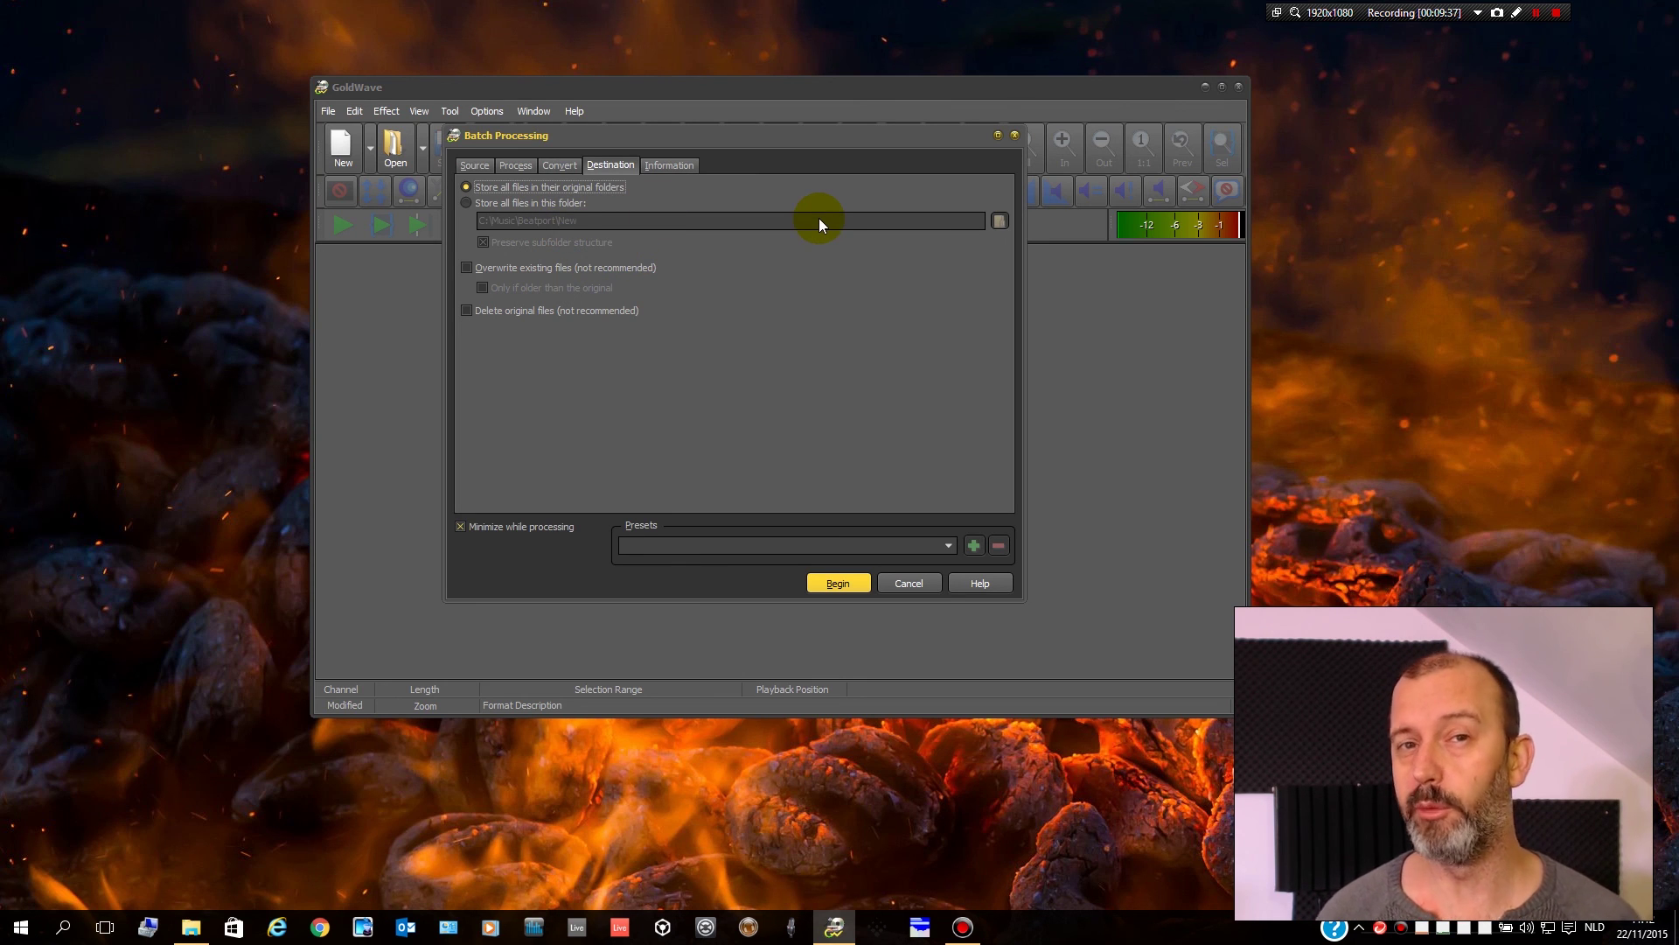
- Switch to File Explorer and examine the files in the Beatport 201509 folder, including the order receipts
click(189, 938)
click(401, 190)
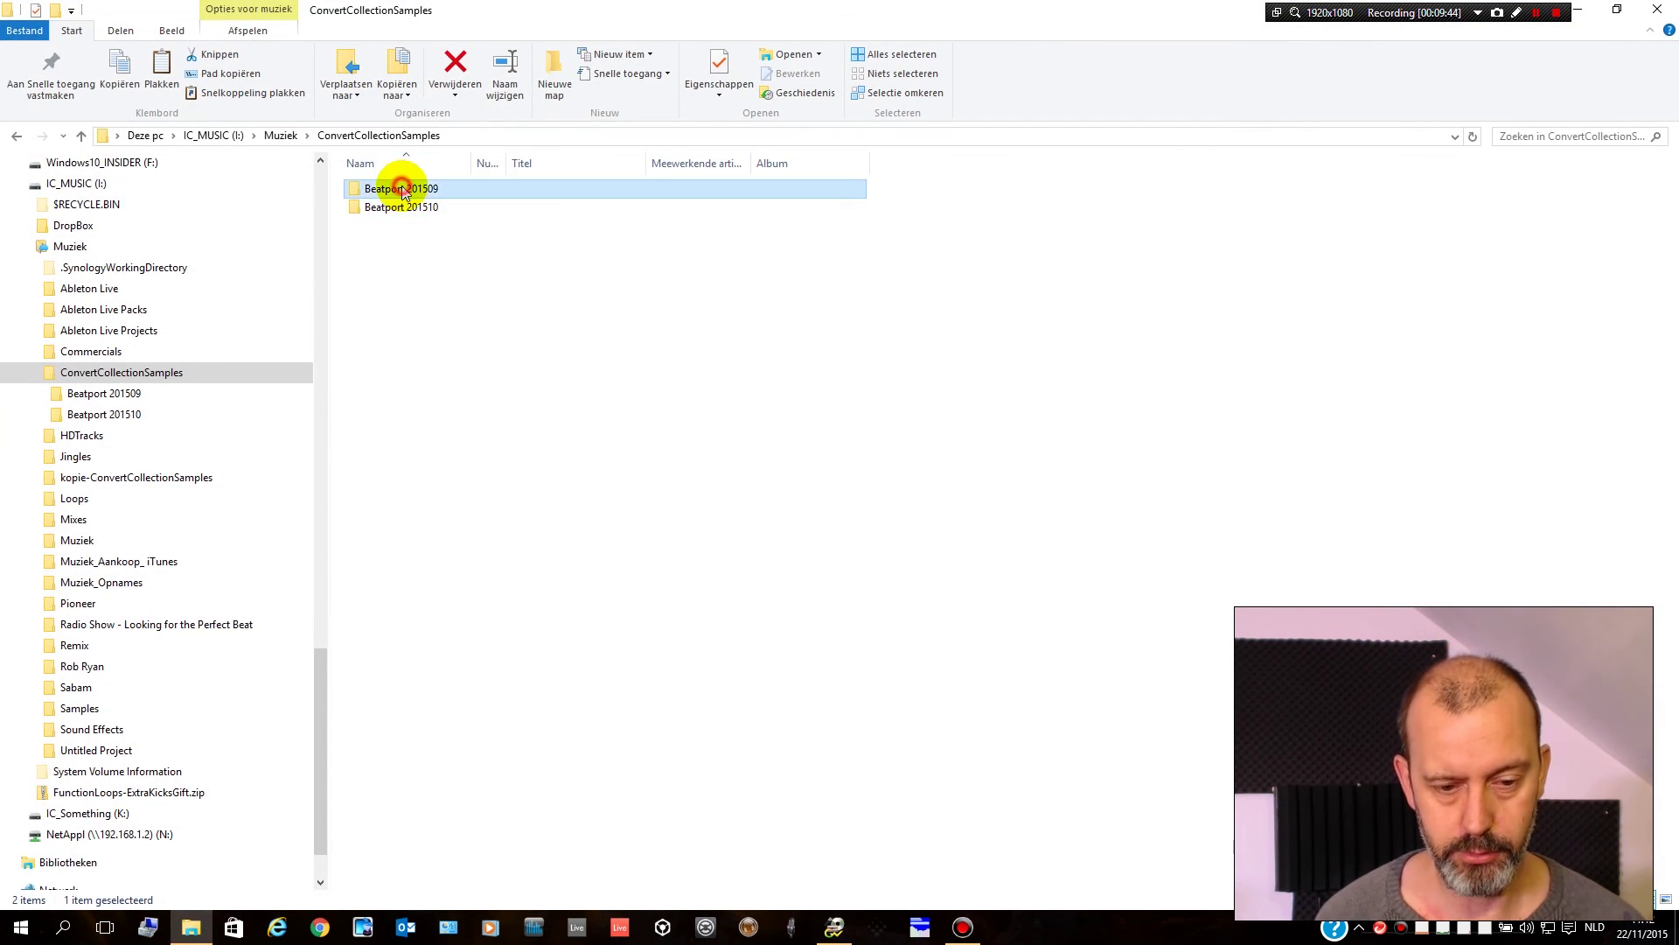
double_click(402, 190)
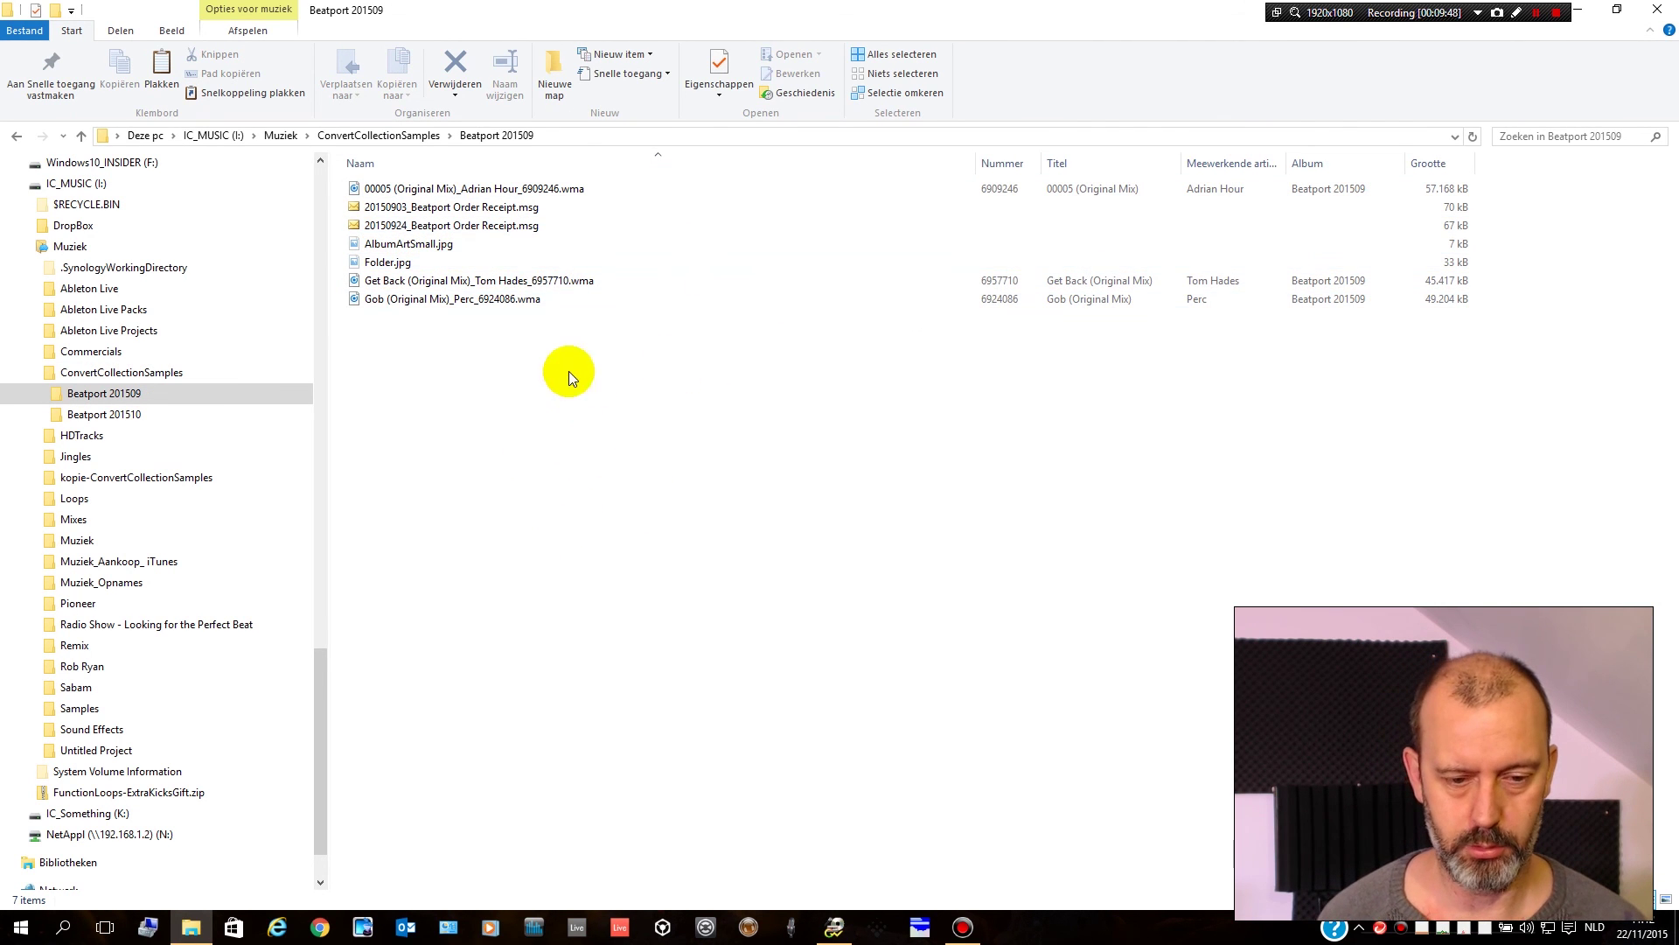
click(470, 208)
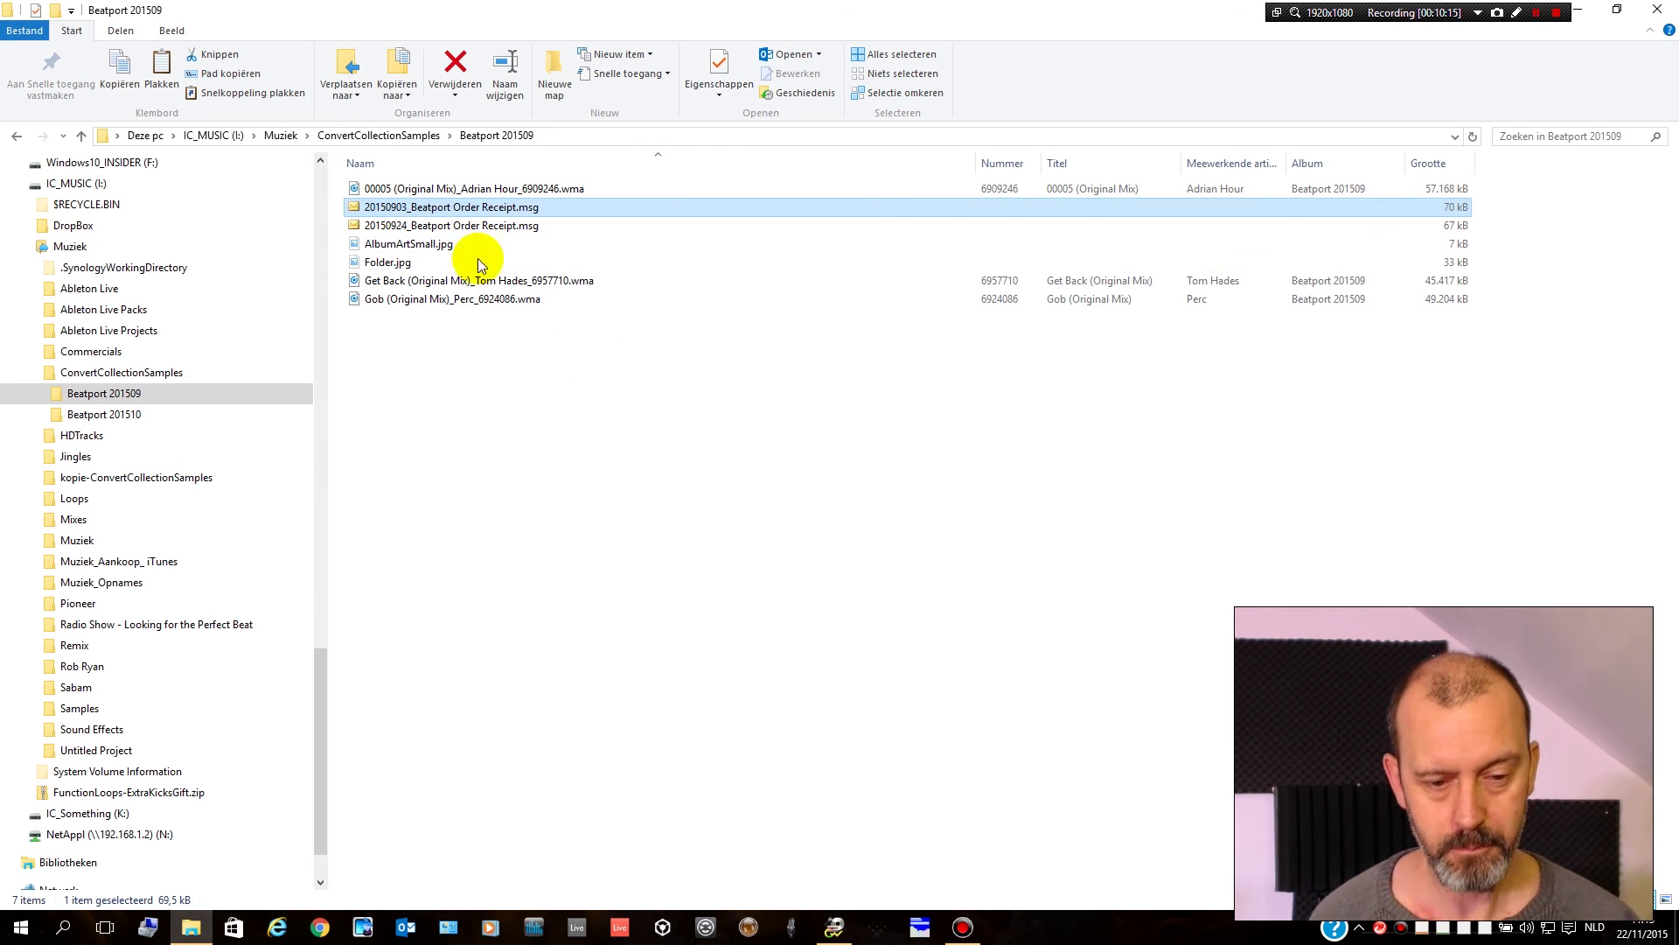
- Return to GoldWave, check that current text information is retained, start the batch conversion, and bring up its progress window
click(1578, 10)
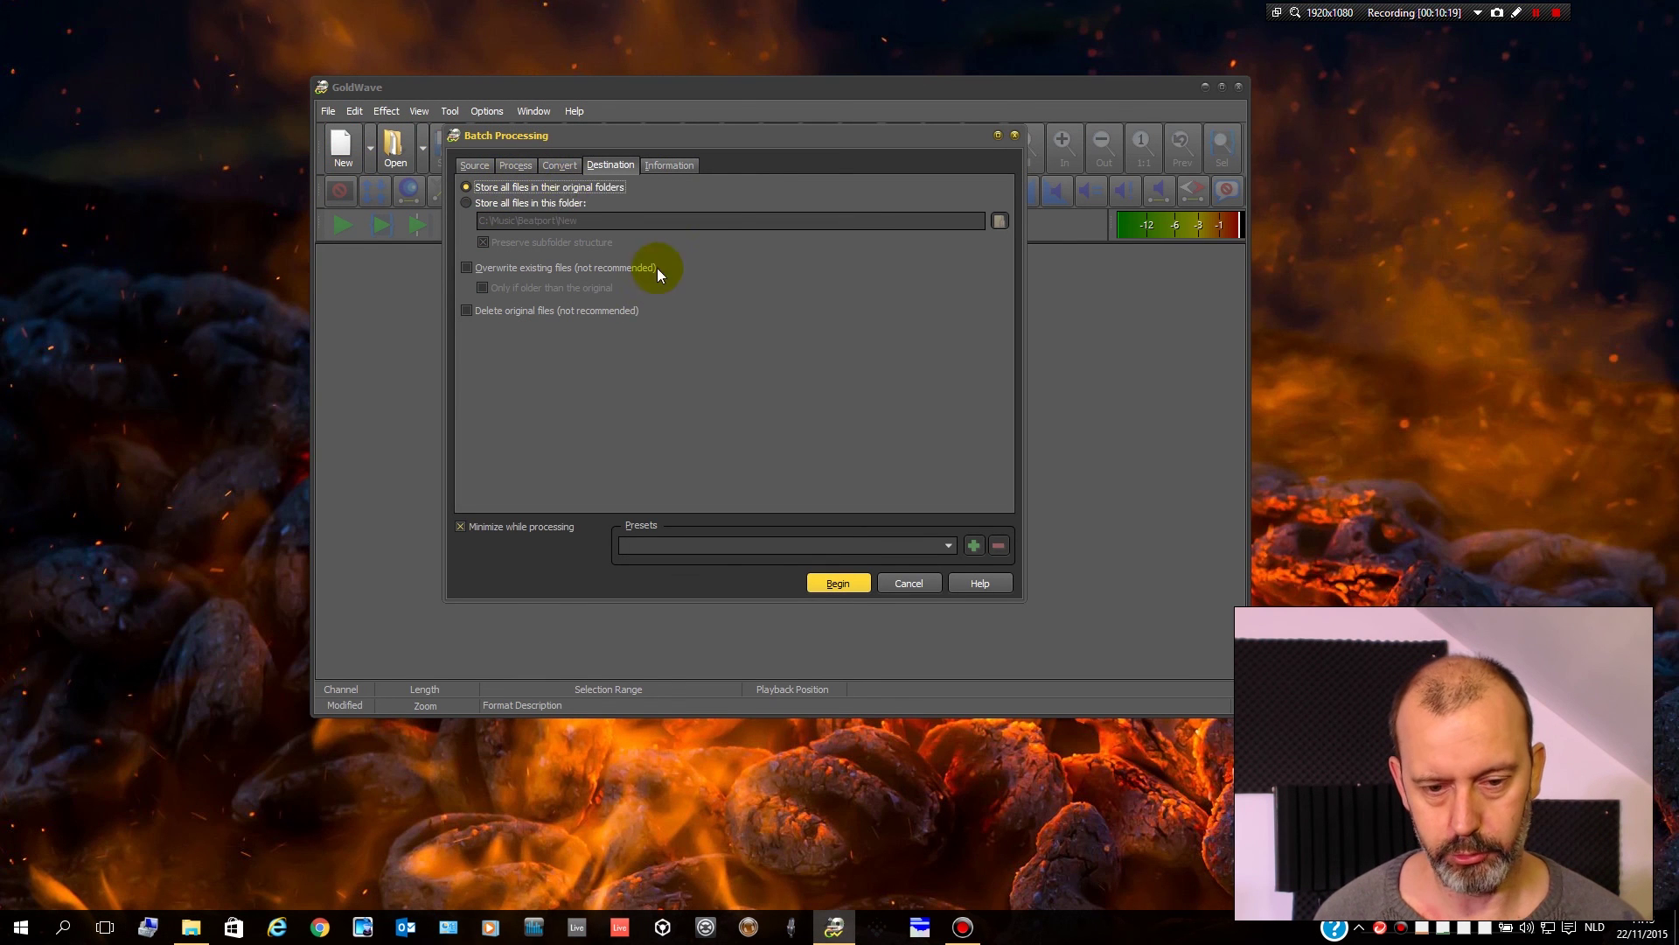
click(664, 168)
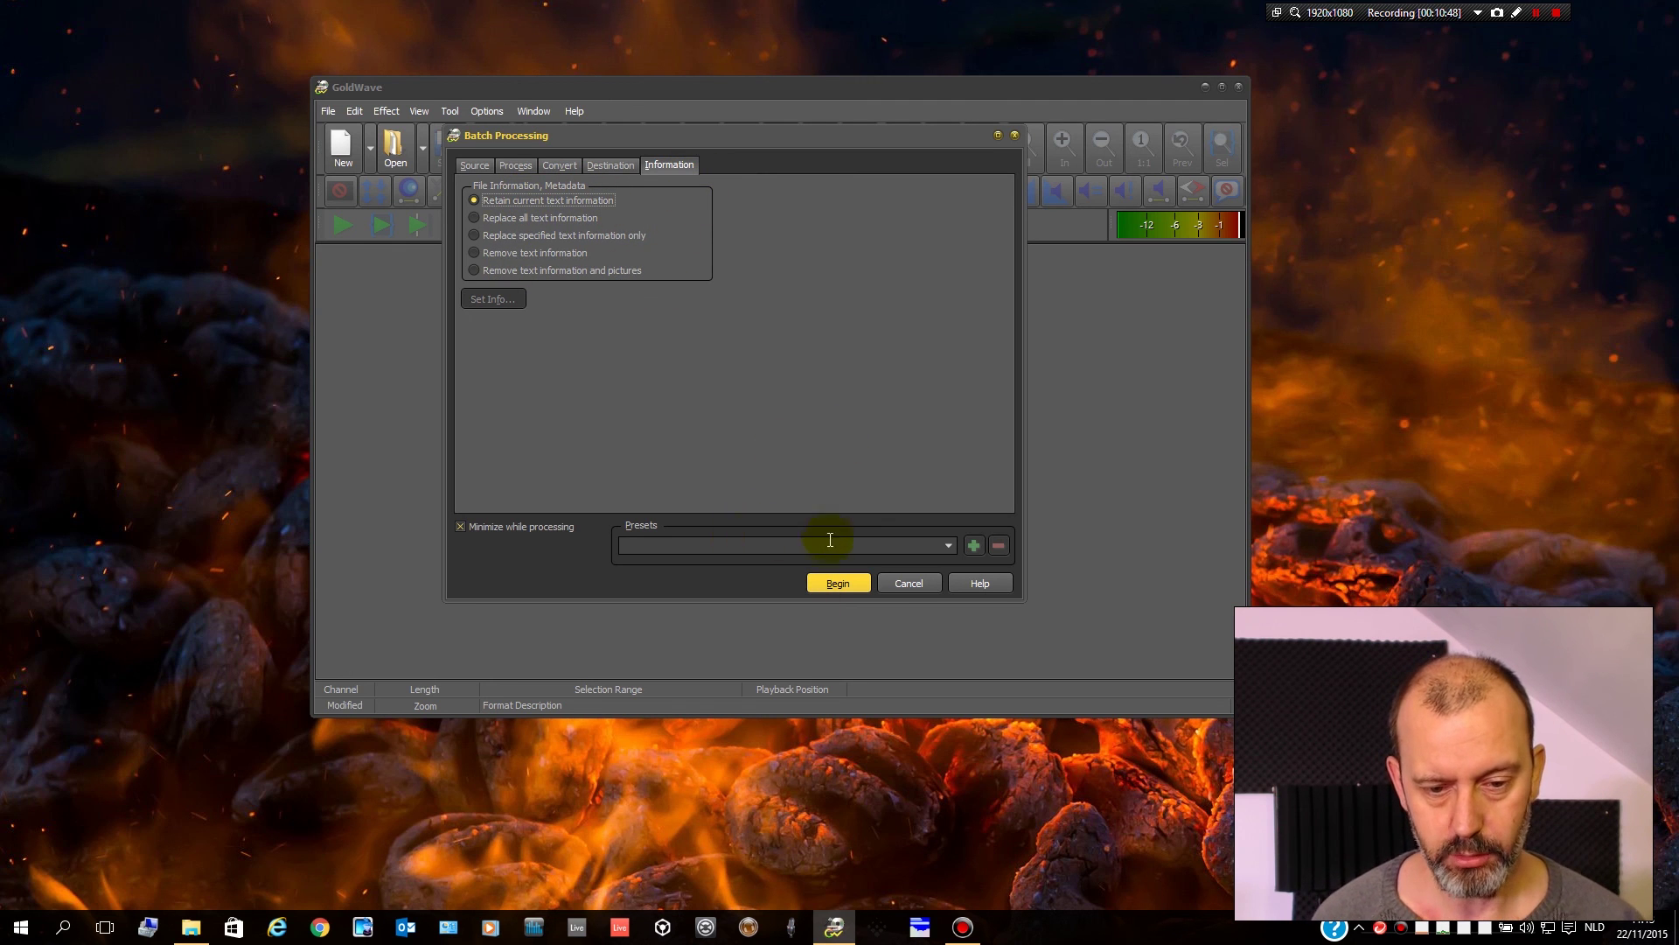
click(838, 584)
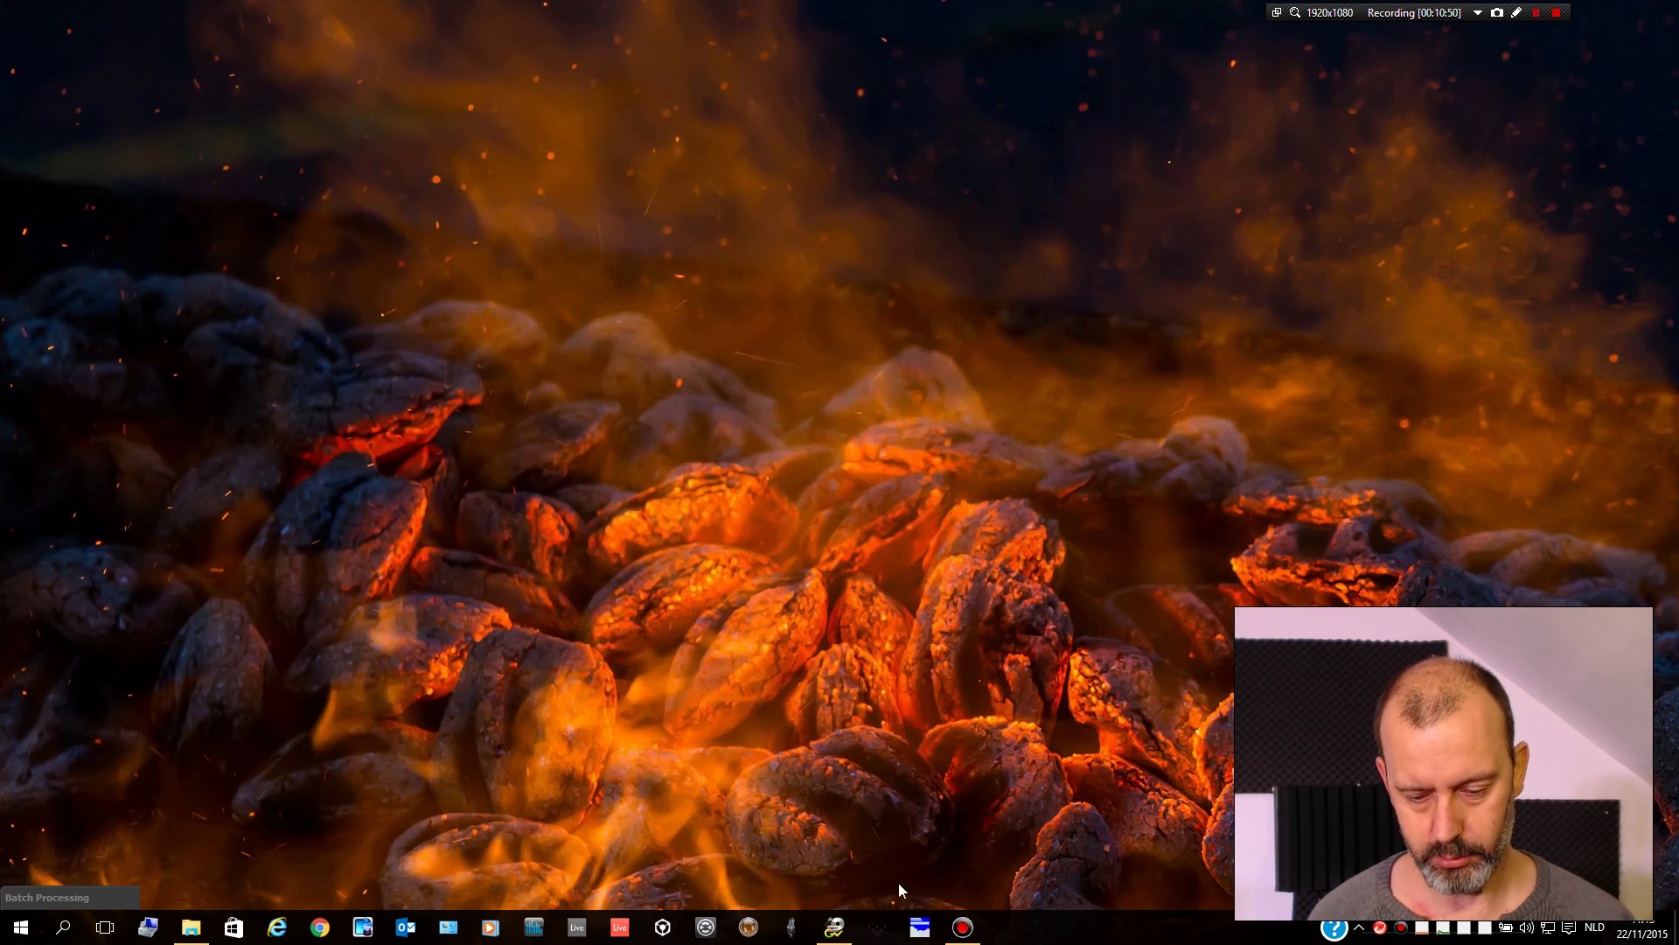
click(833, 927)
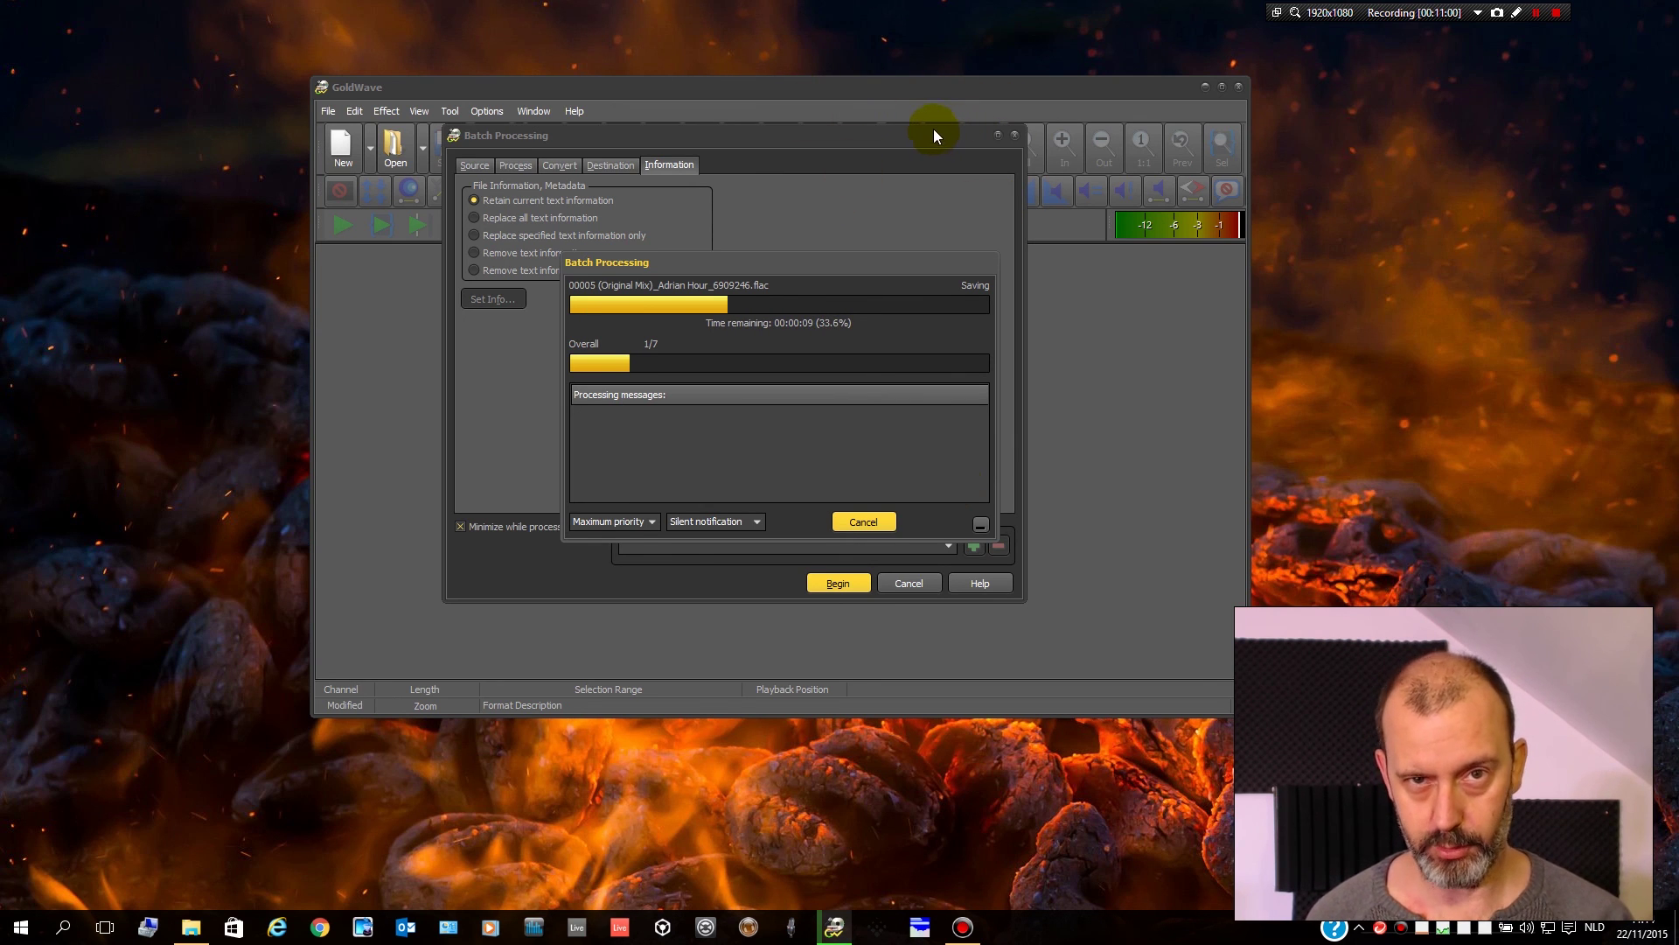
click(1516, 13)
click(1516, 13)
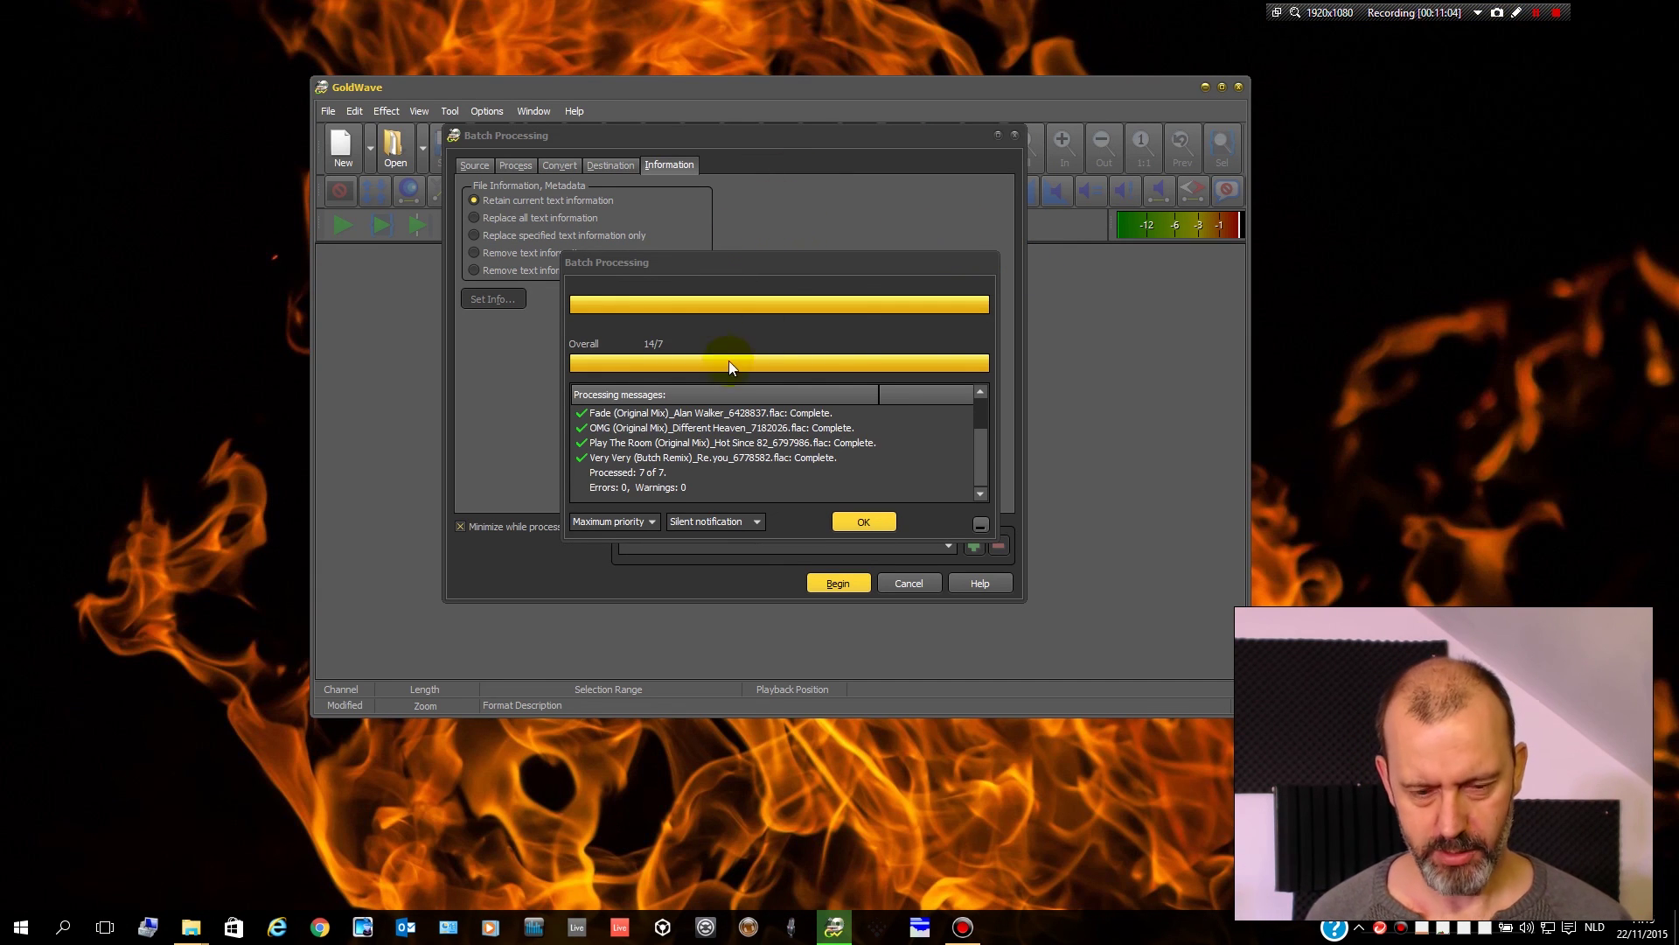
- Review the processing messages for all converted files, dismiss the report and the Batch Processing dialog, and exit GoldWave
drag(752, 270, 714, 226)
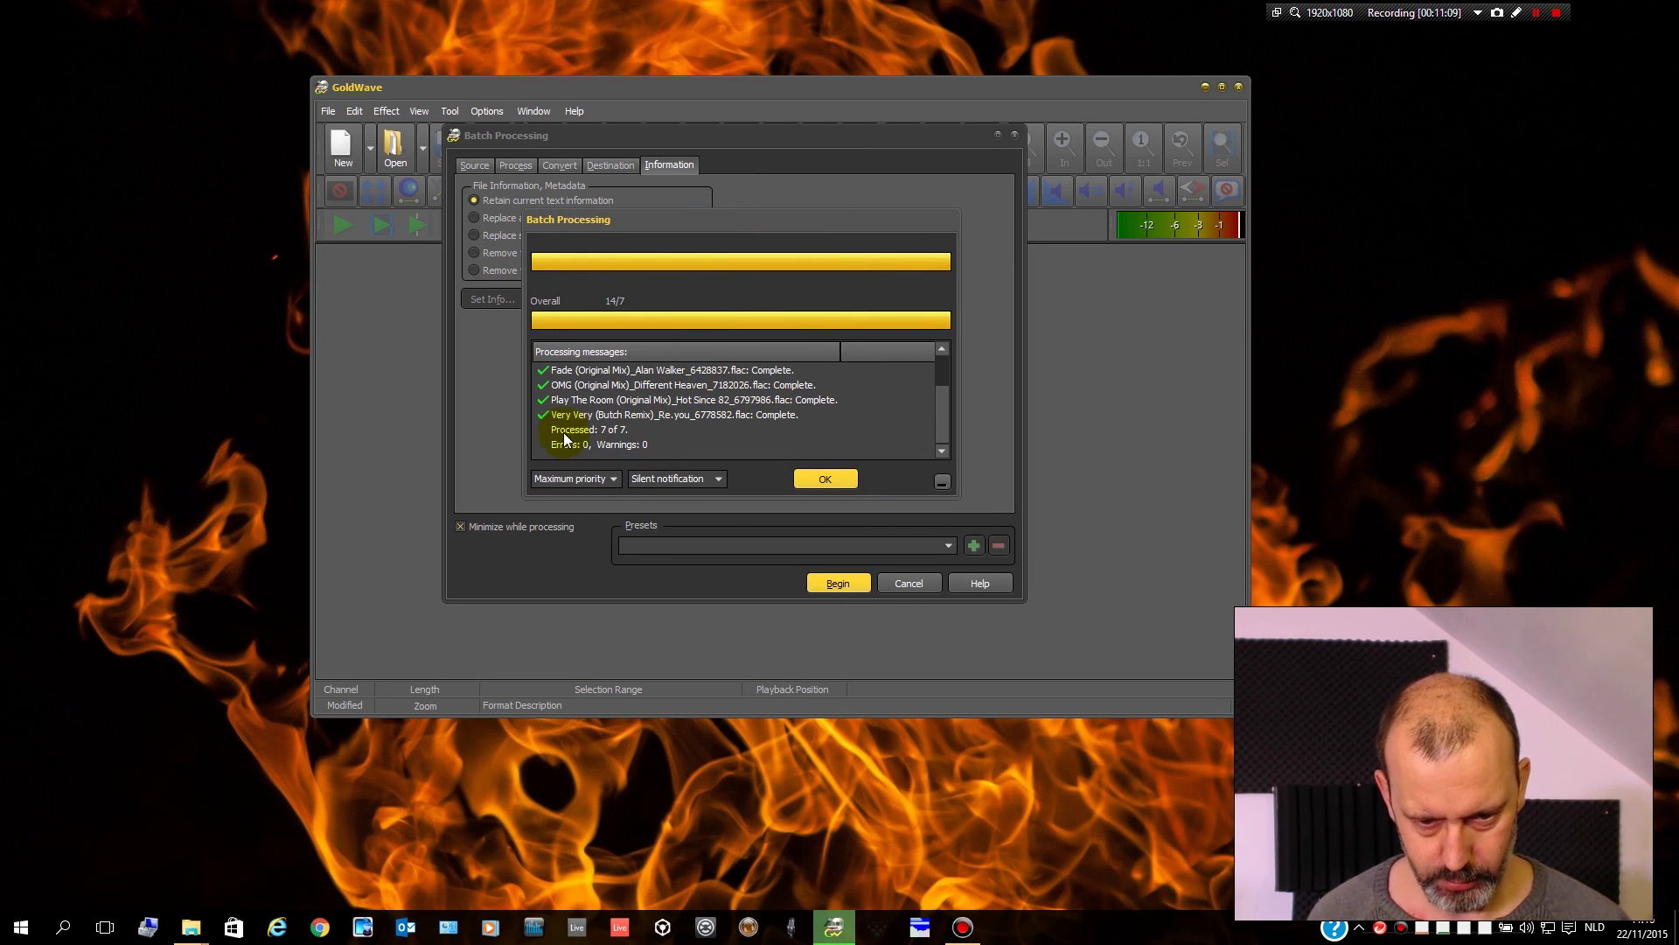
scroll(570, 389, up, 1)
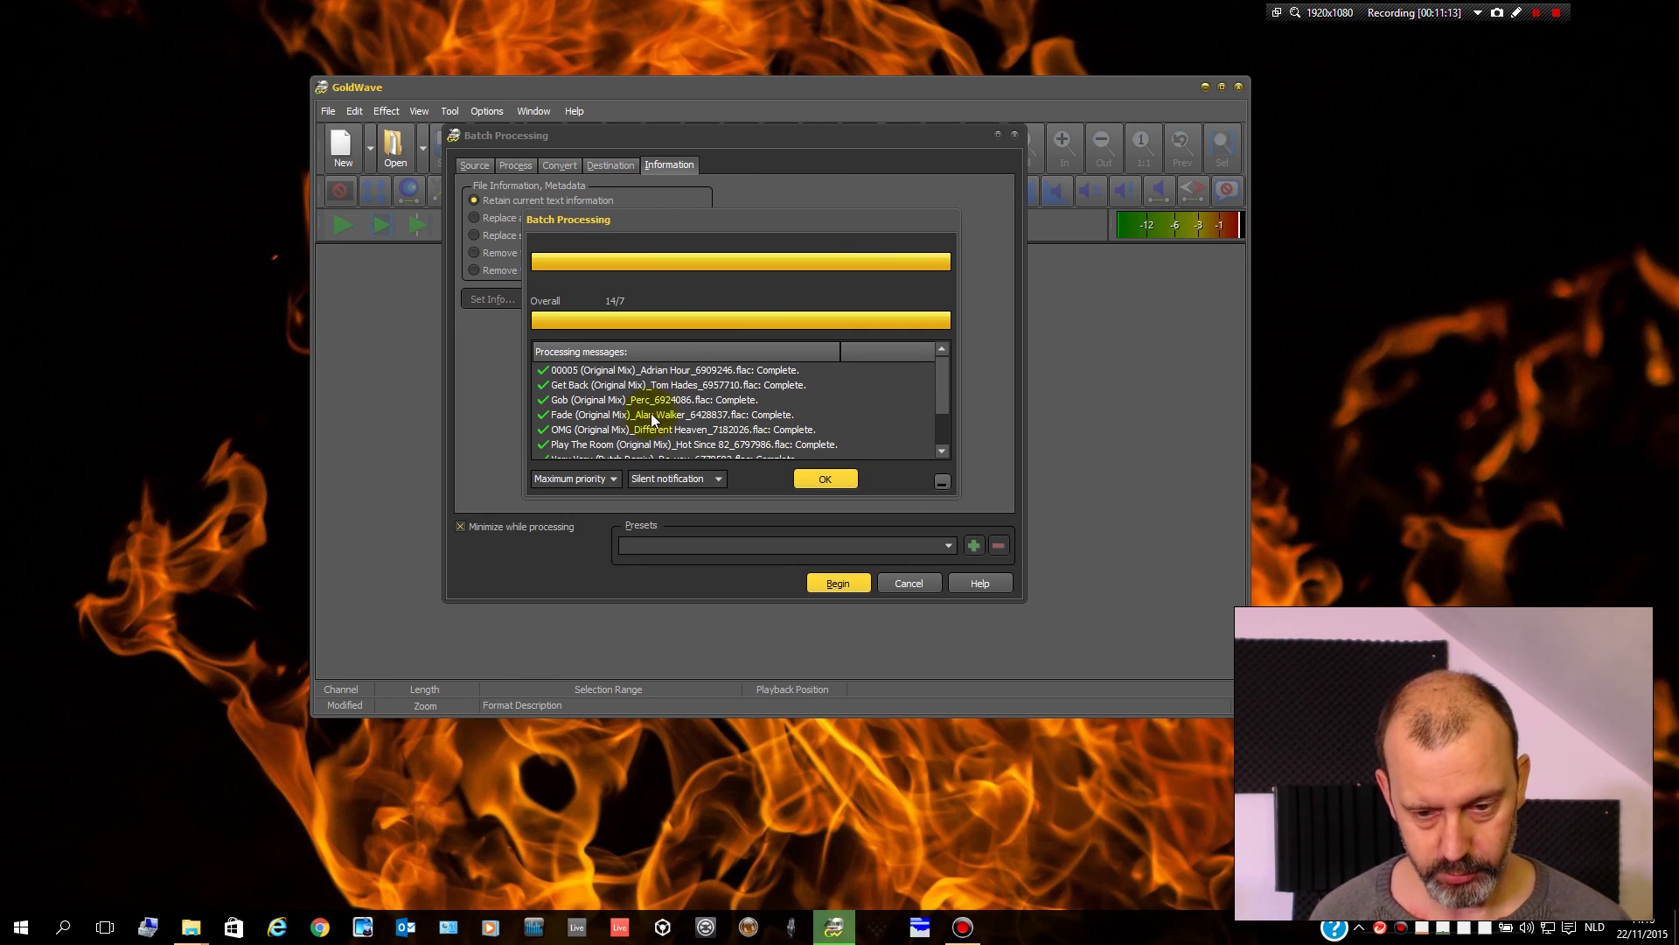
scroll(651, 413, down, 1)
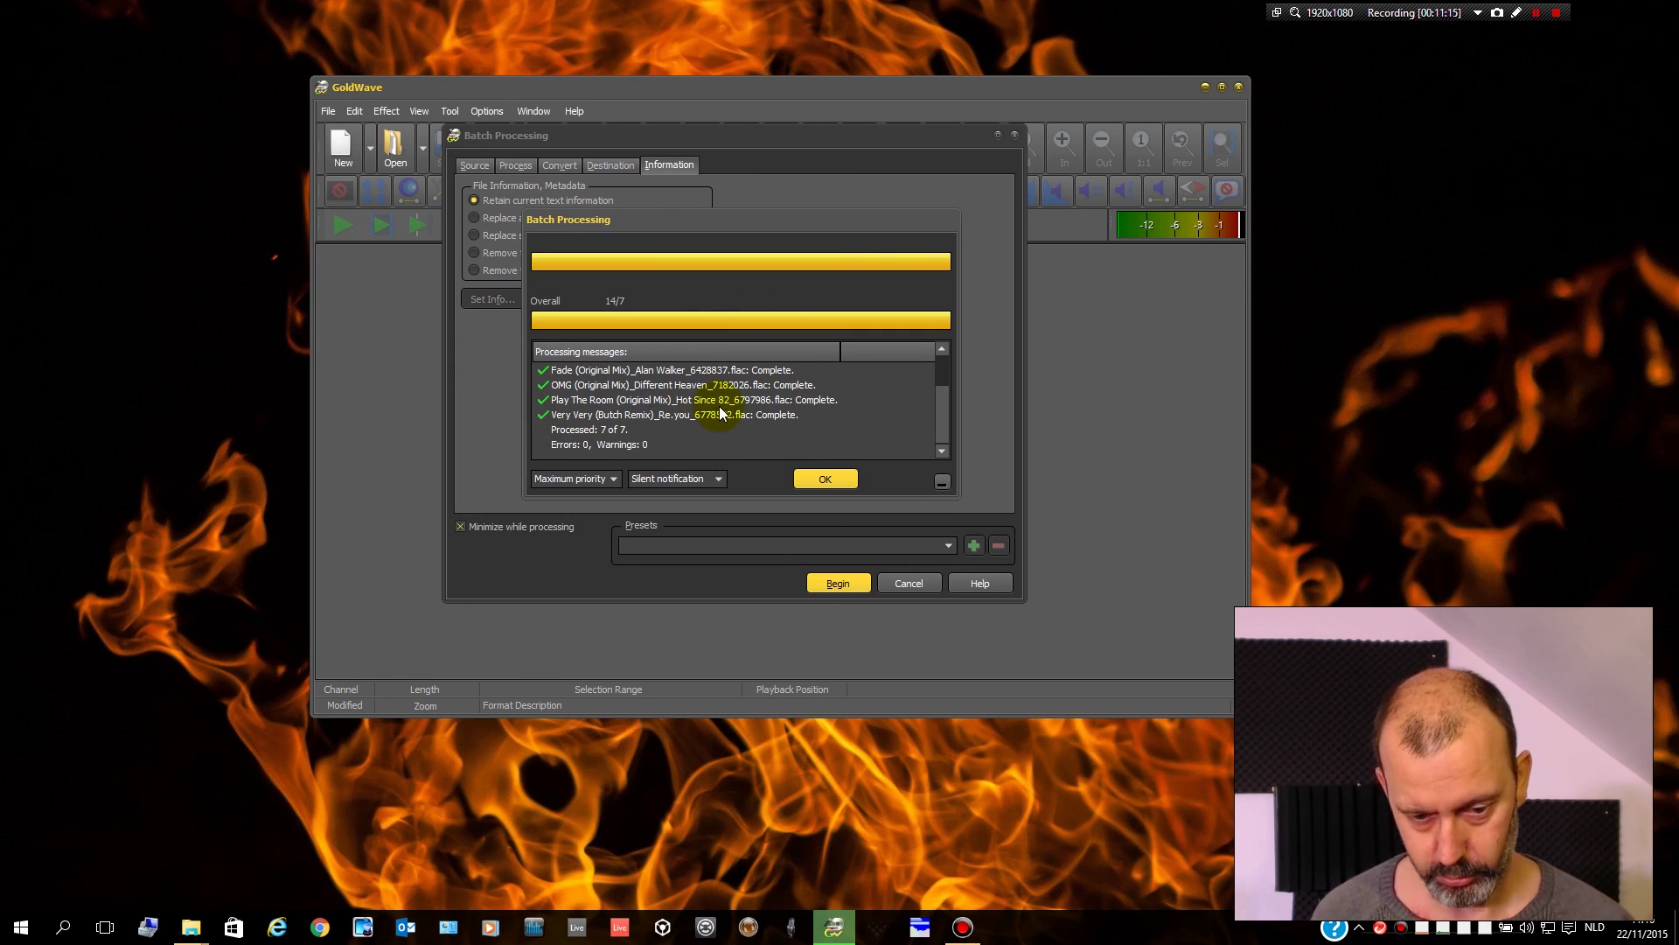
click(835, 477)
click(905, 583)
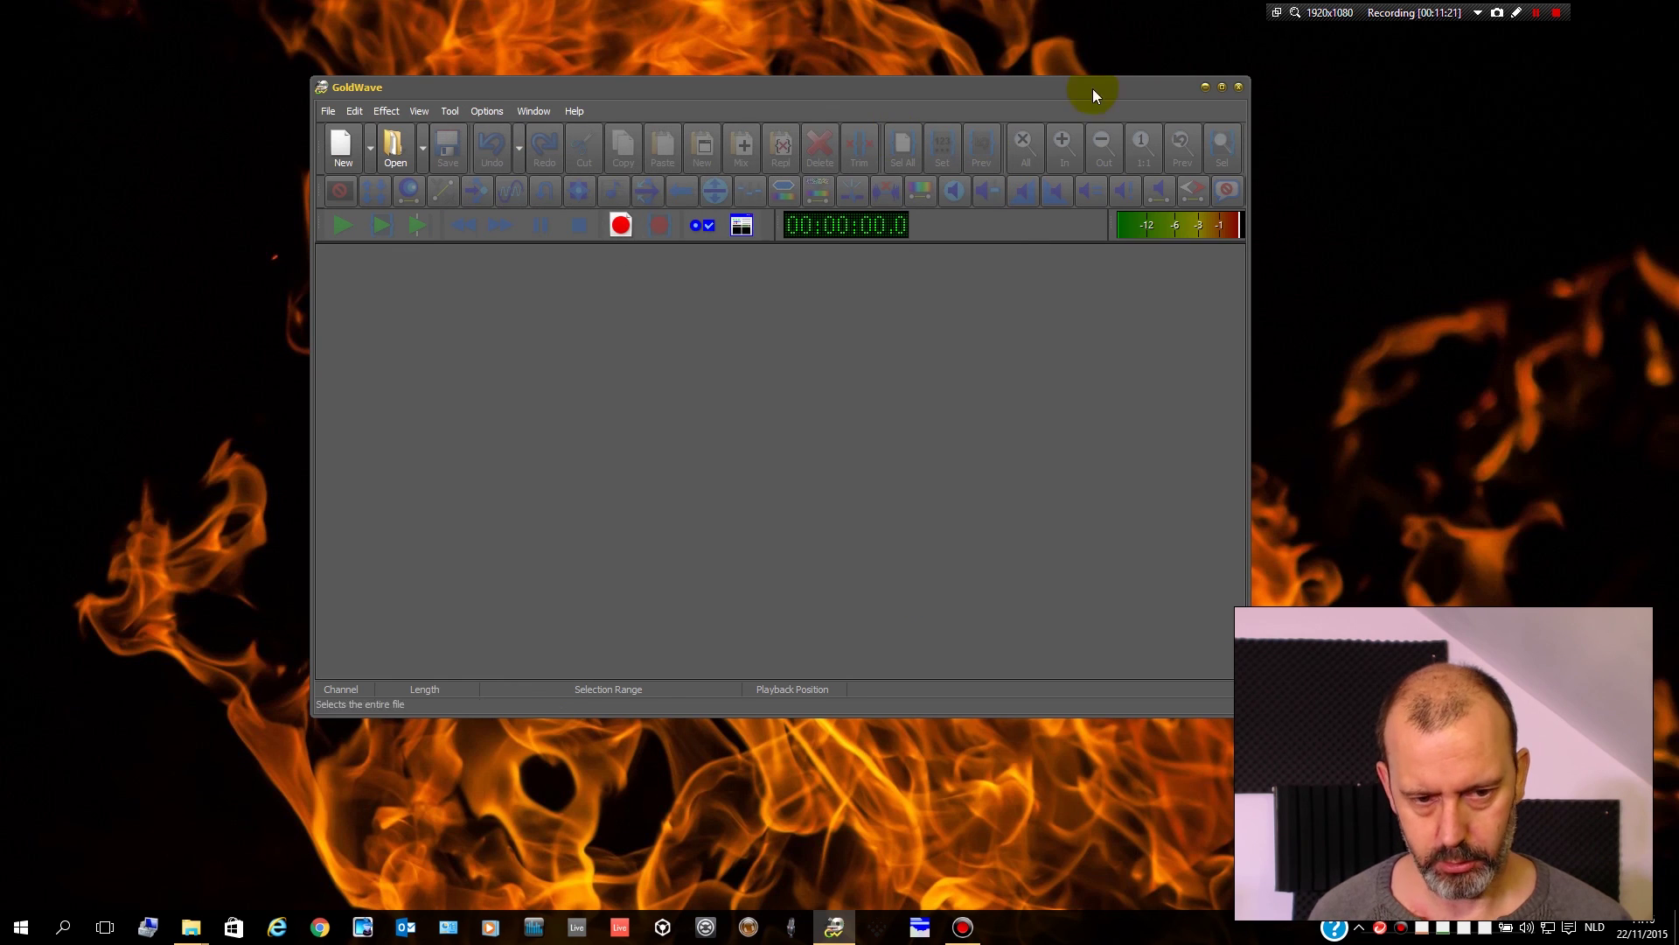
key(alt+F4)
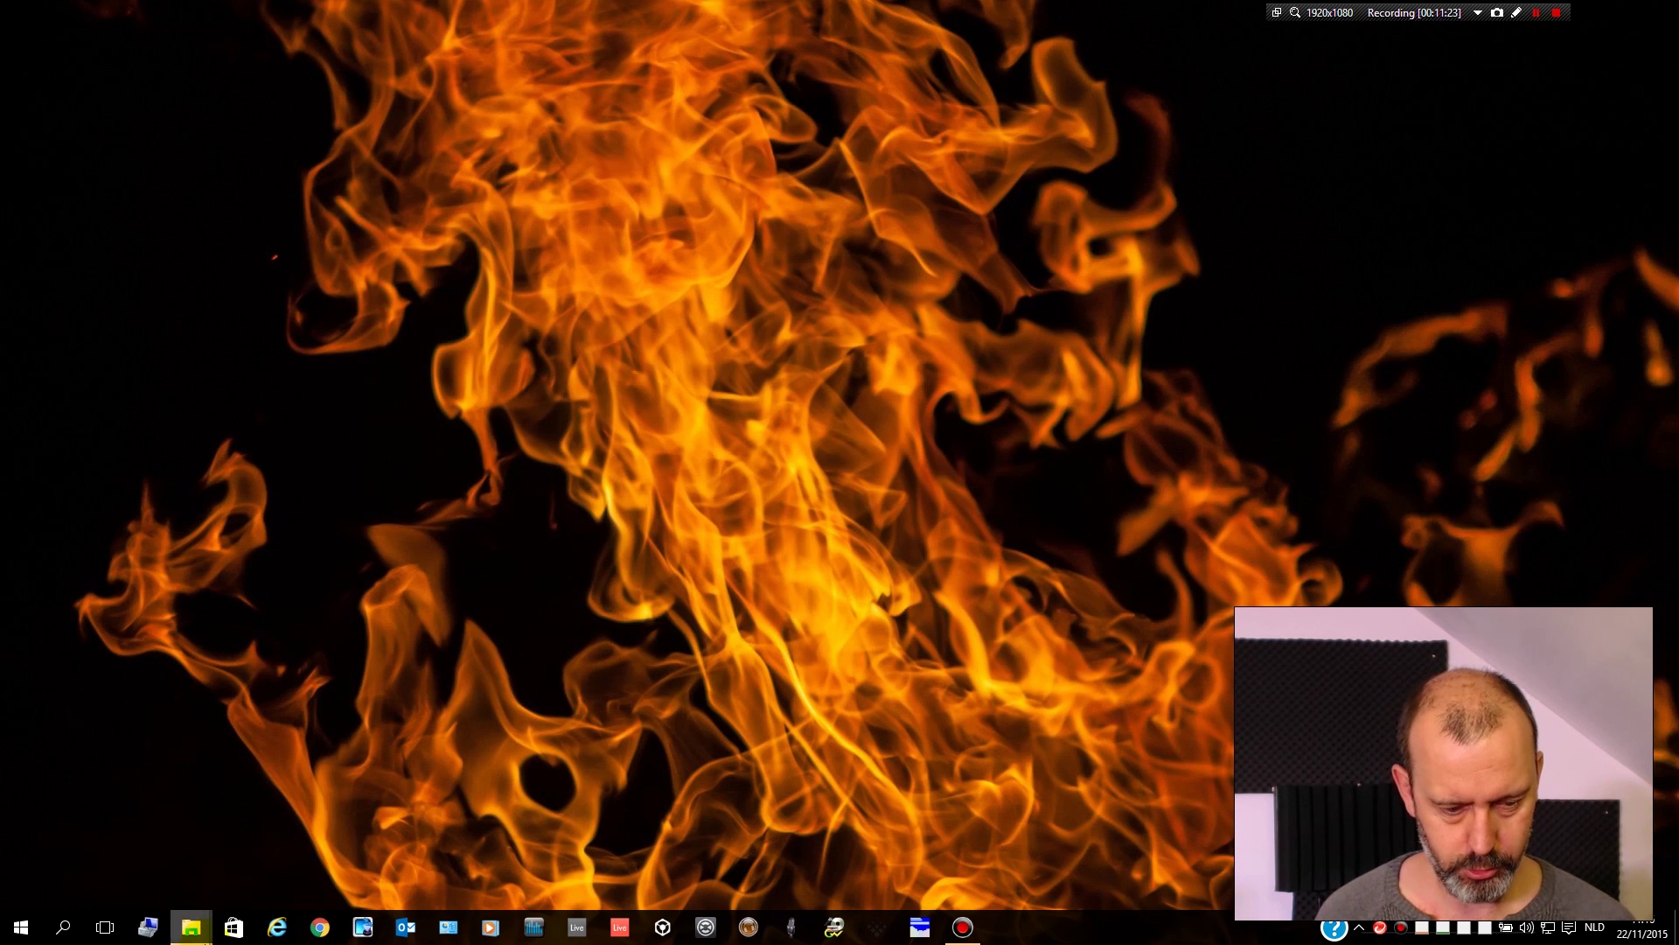
- Switch to File Explorer and compare the Beatport 201509 file list with file name extensions hidden and shown, leaving extensions shown
click(107, 825)
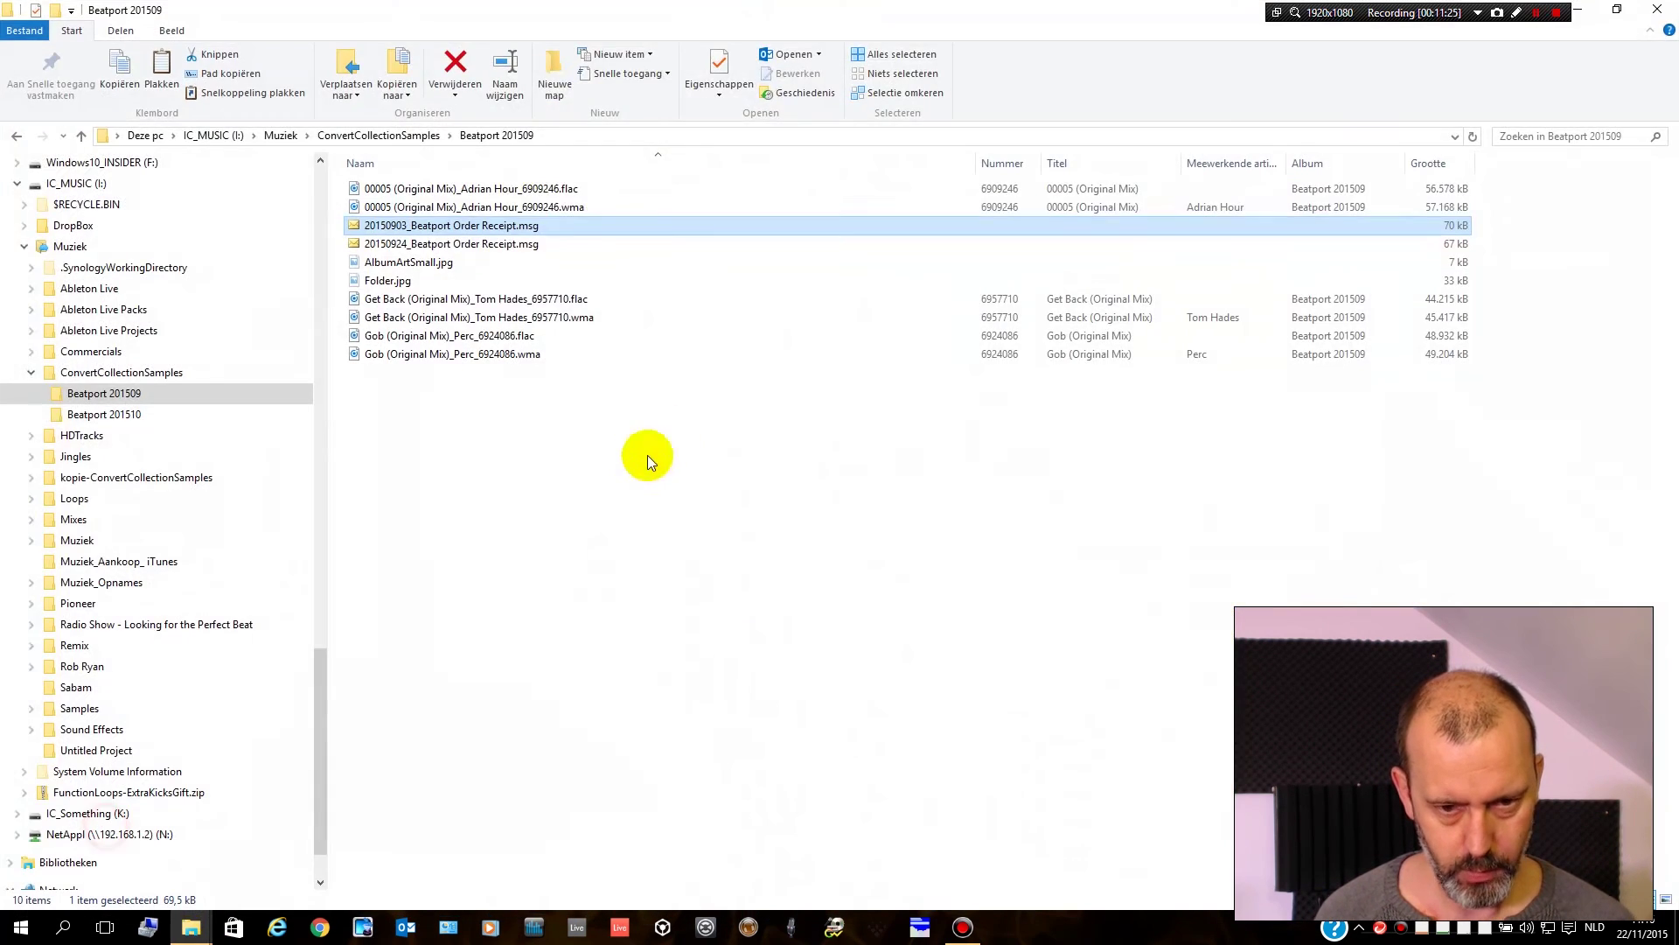
click(642, 483)
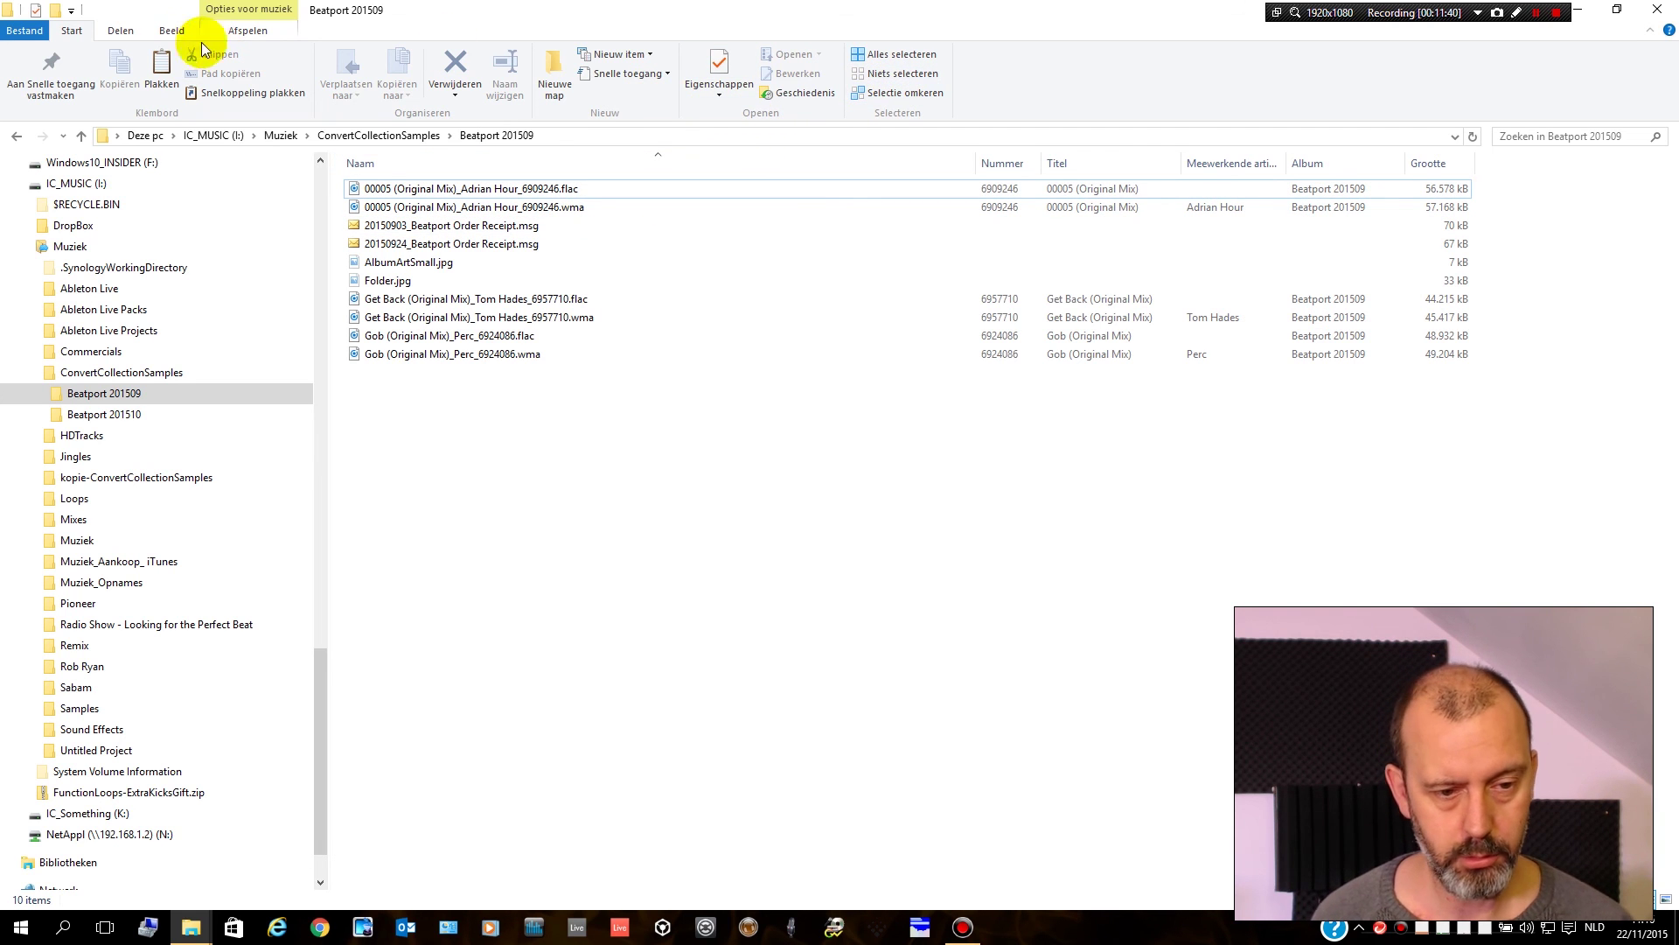
click(171, 32)
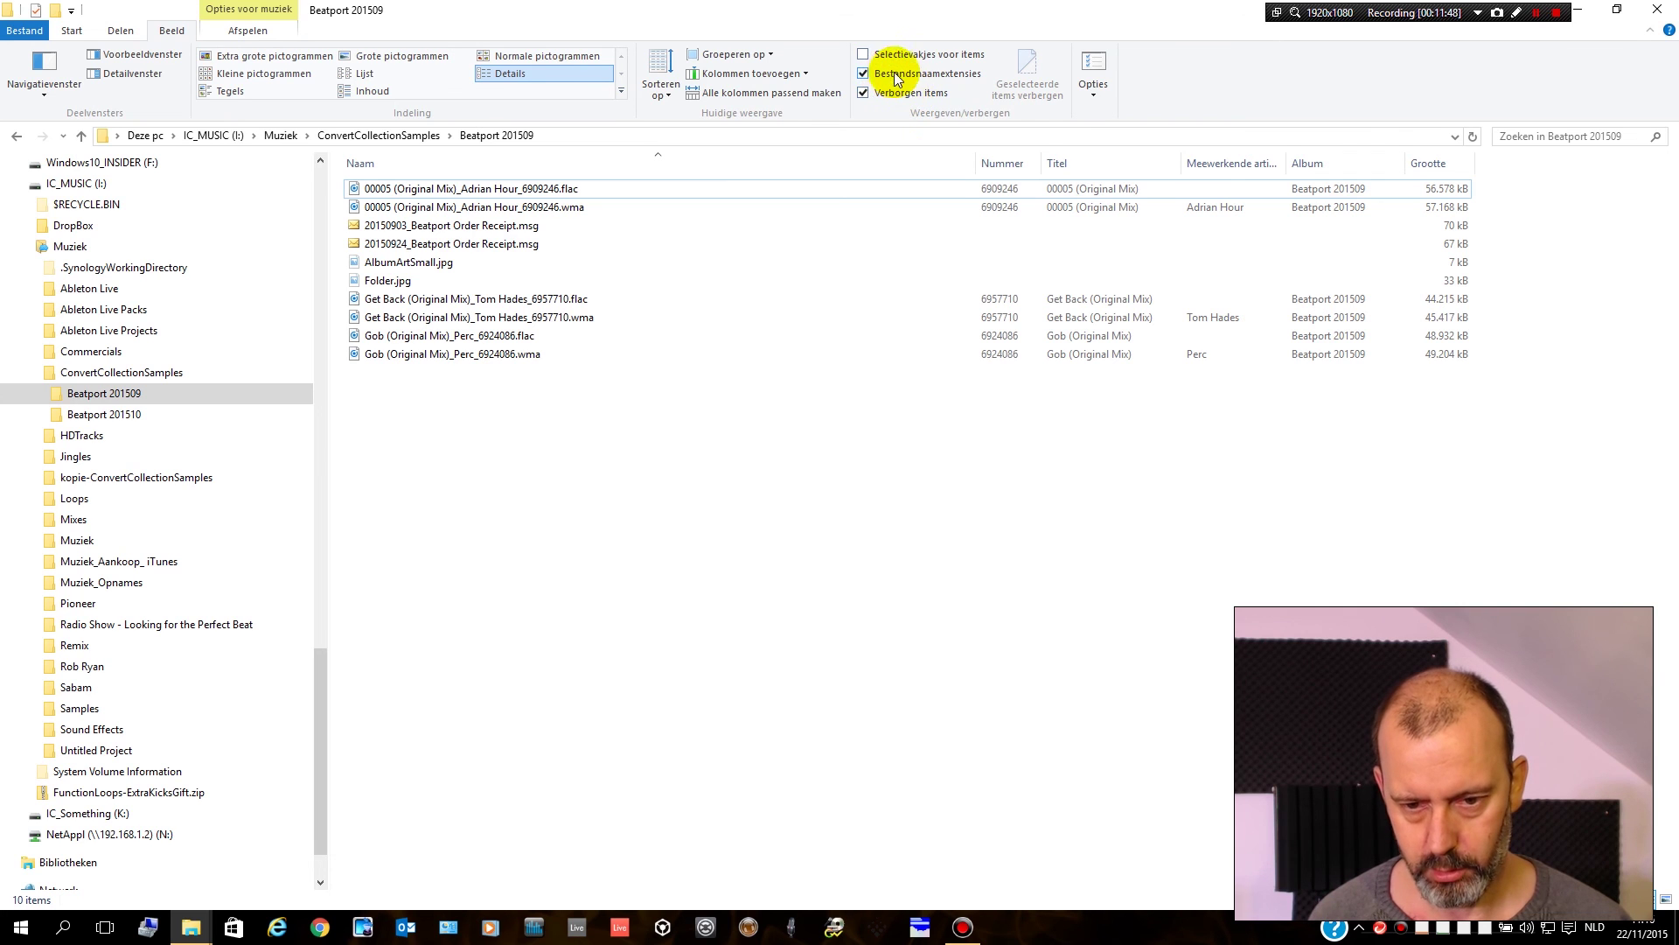
click(864, 74)
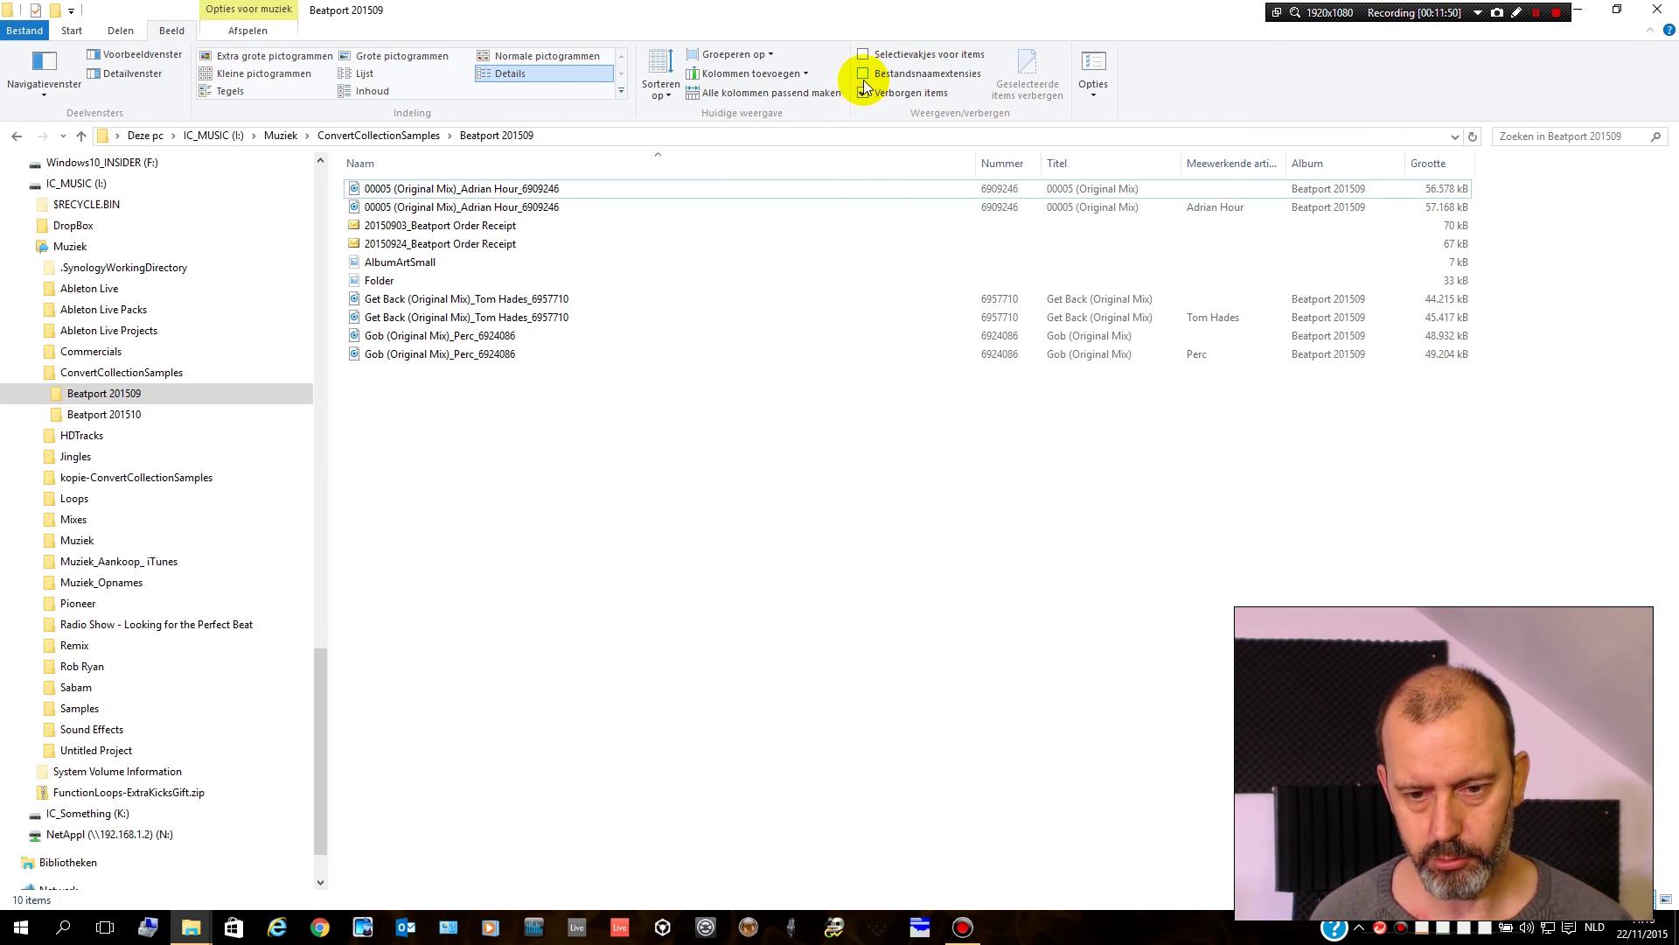
click(864, 74)
click(864, 75)
click(864, 75)
click(865, 75)
click(864, 75)
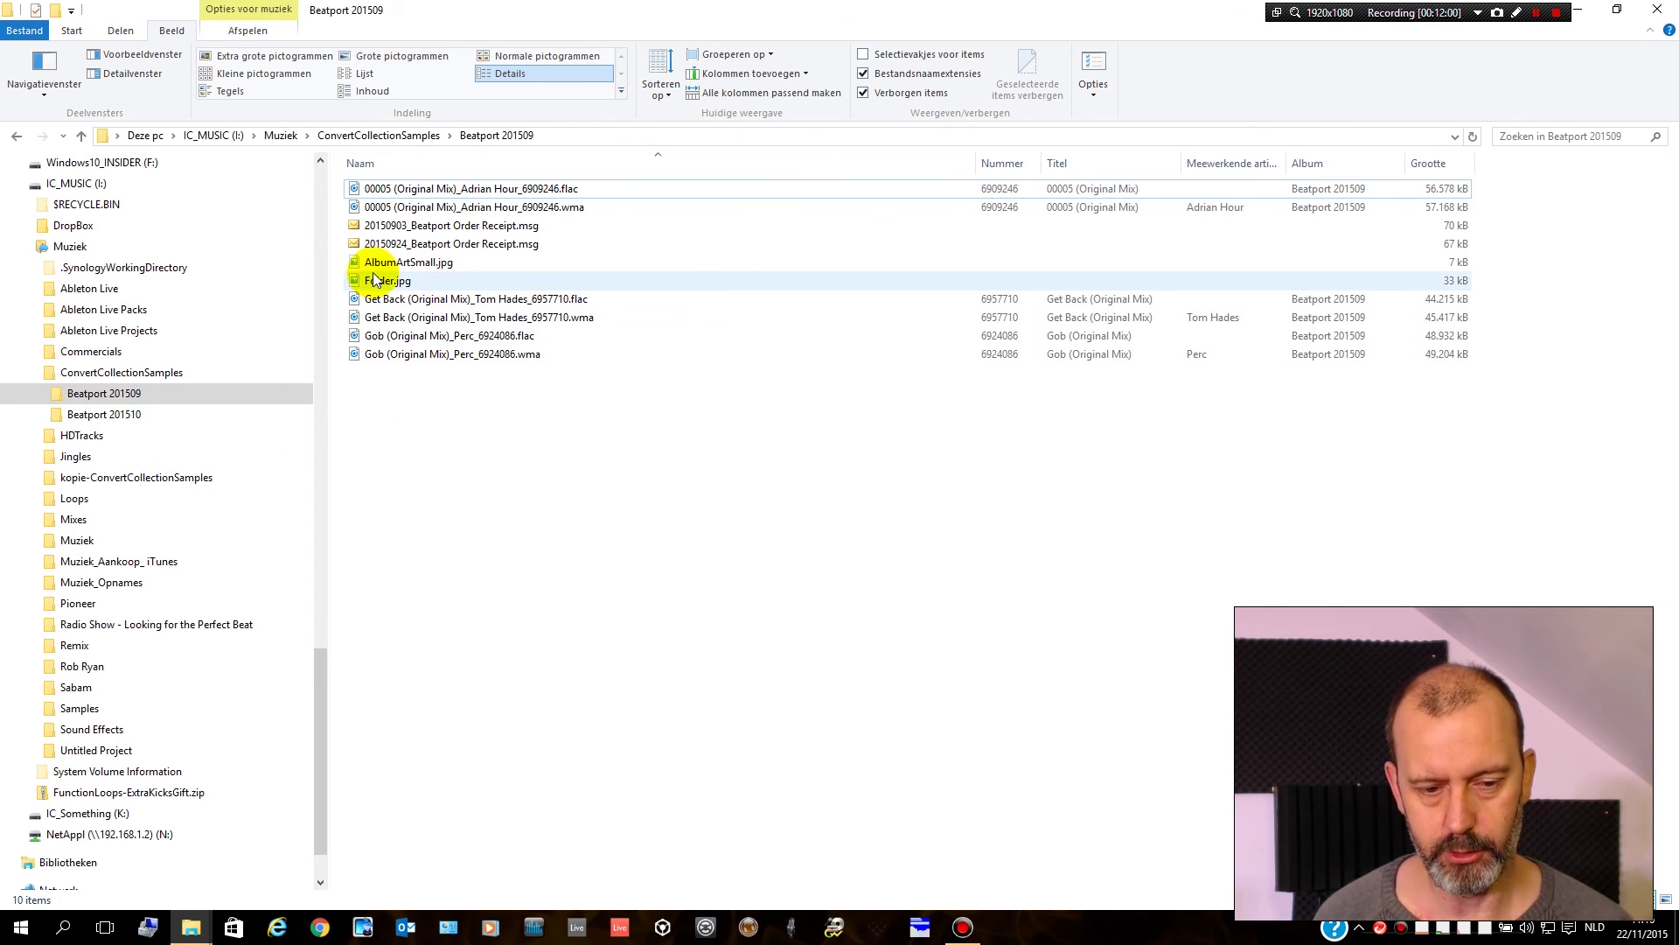
click(623, 188)
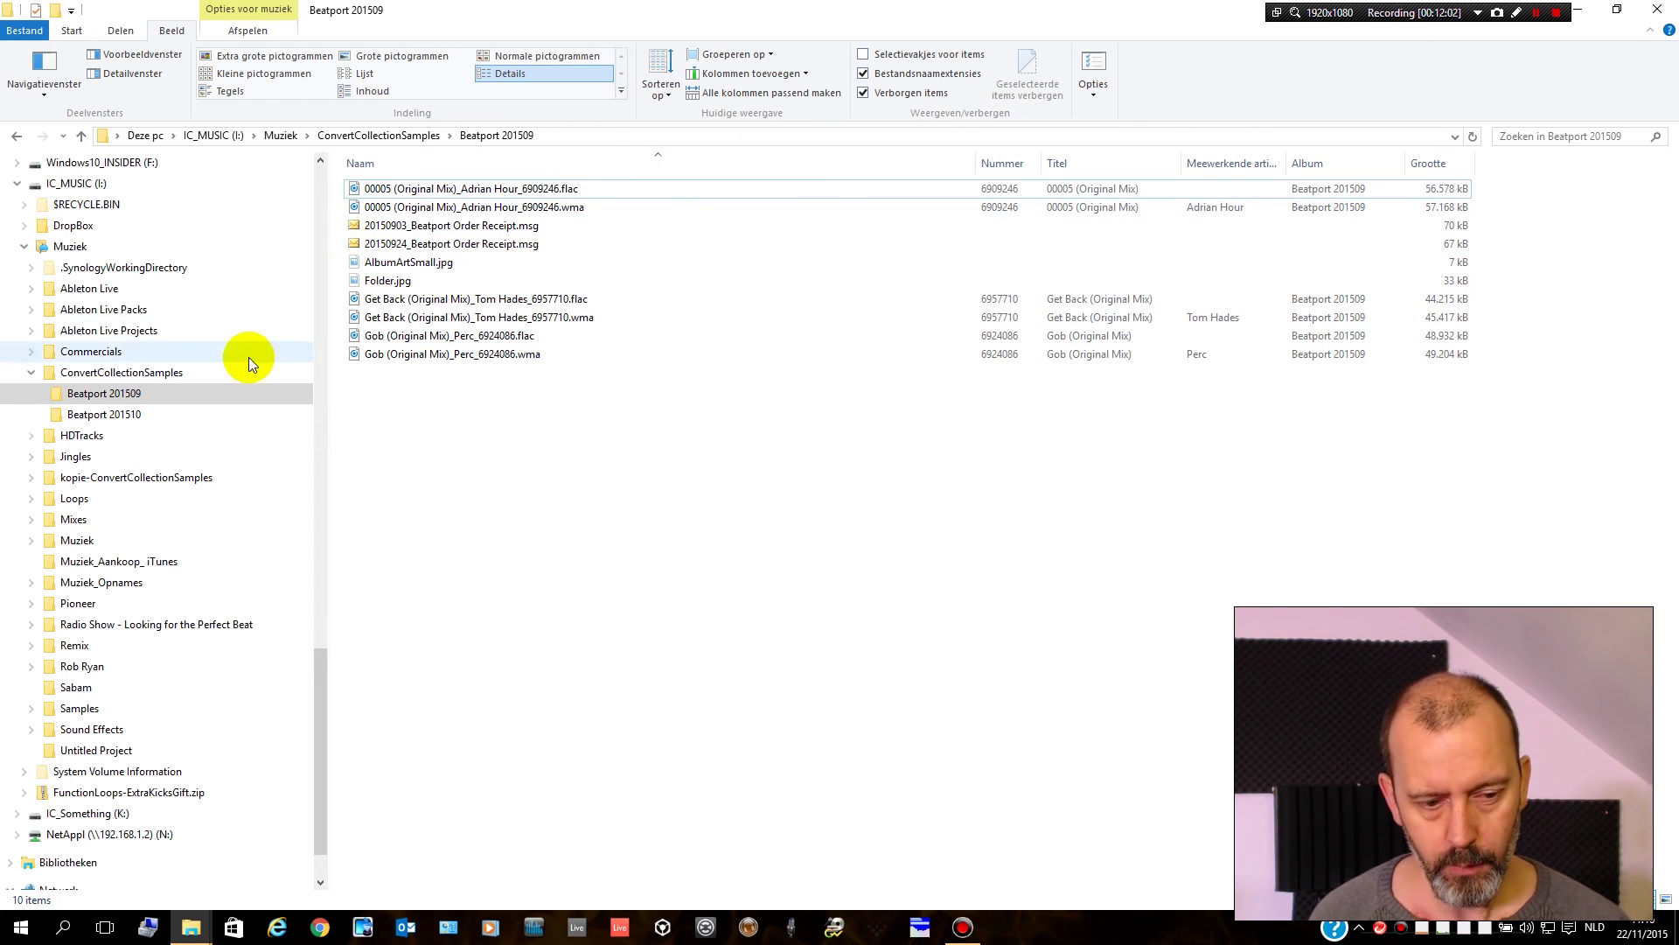
- Search the ConvertCollectionSamples folder and its subfolders for *.wma
click(115, 382)
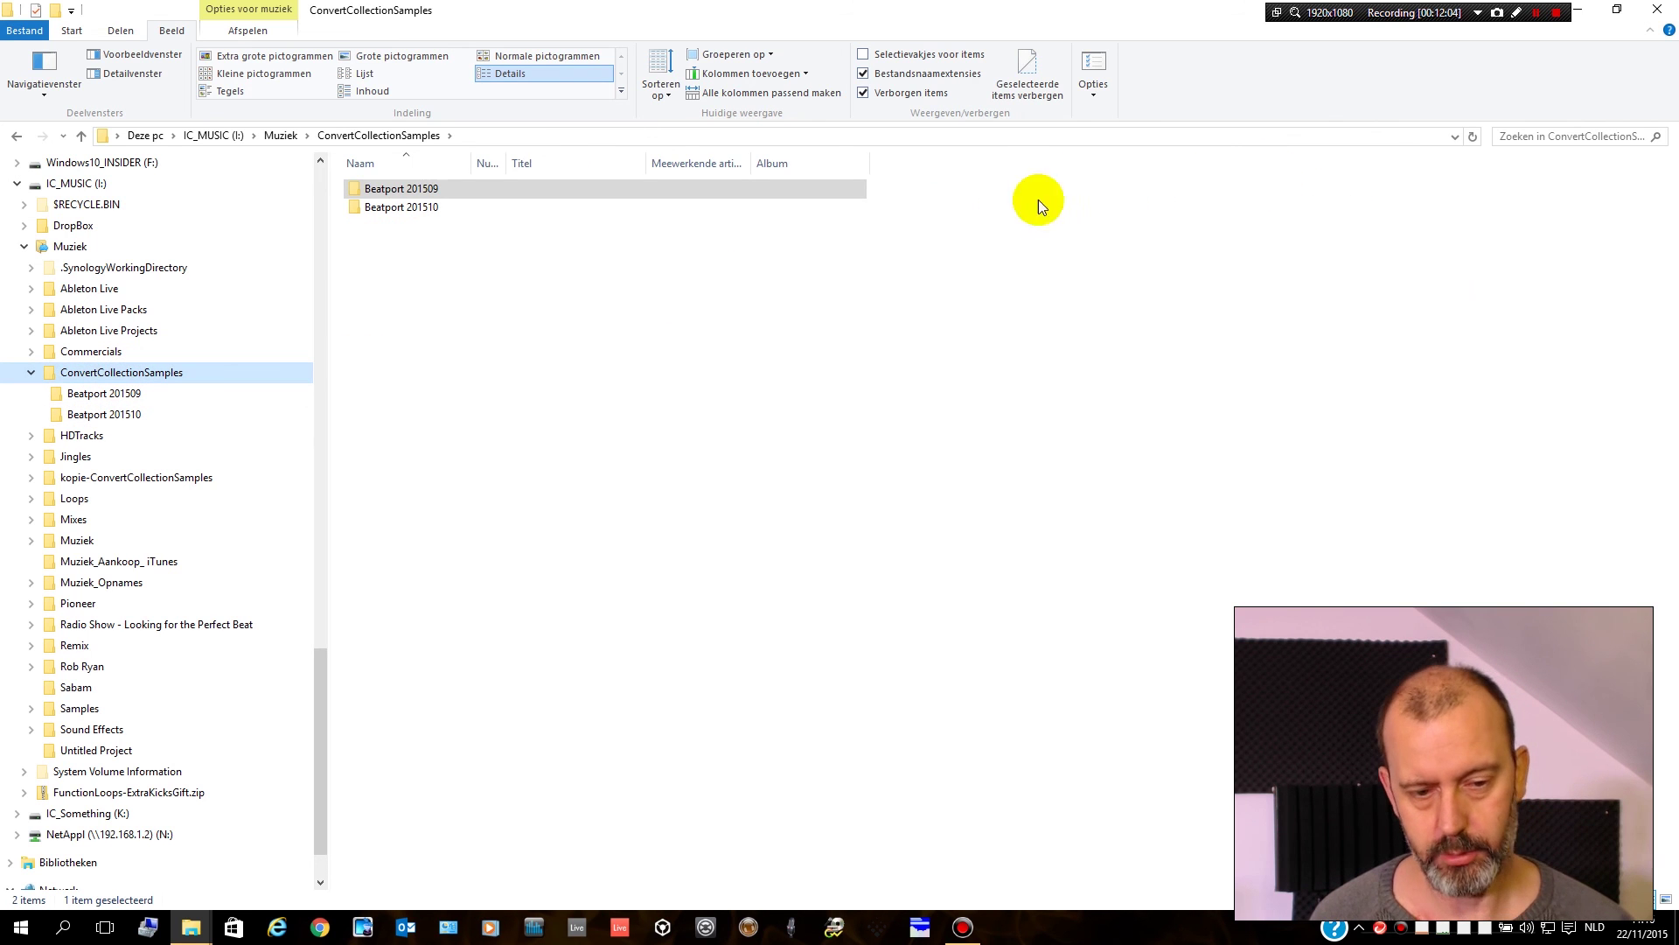
click(1590, 136)
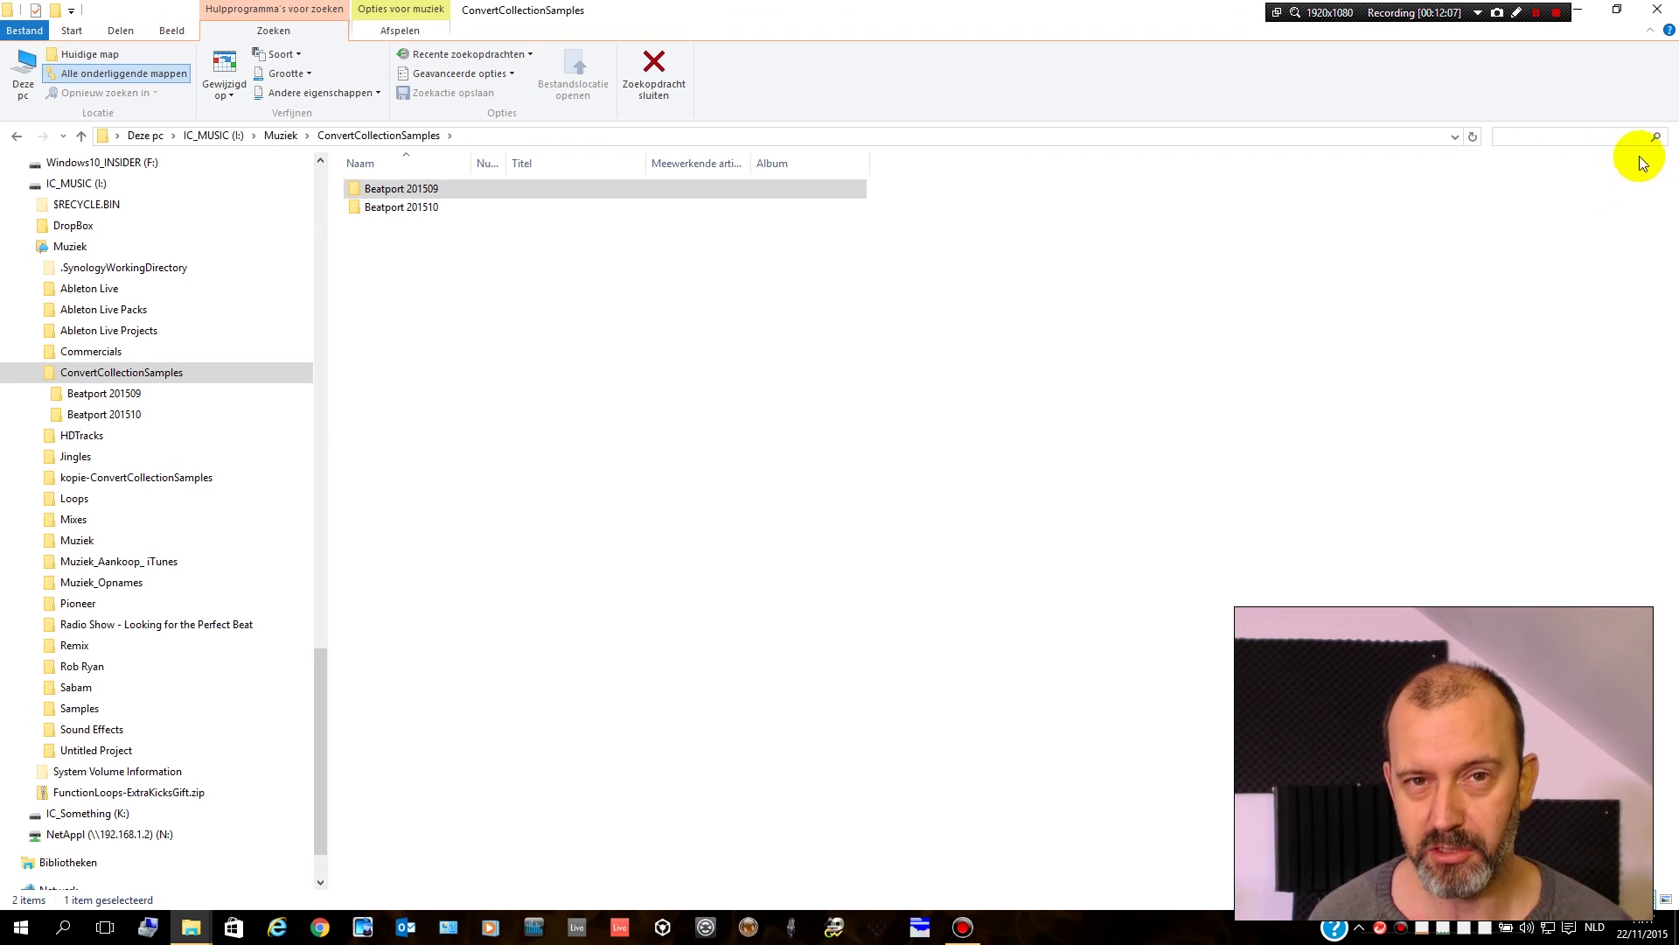
text(*.wma)
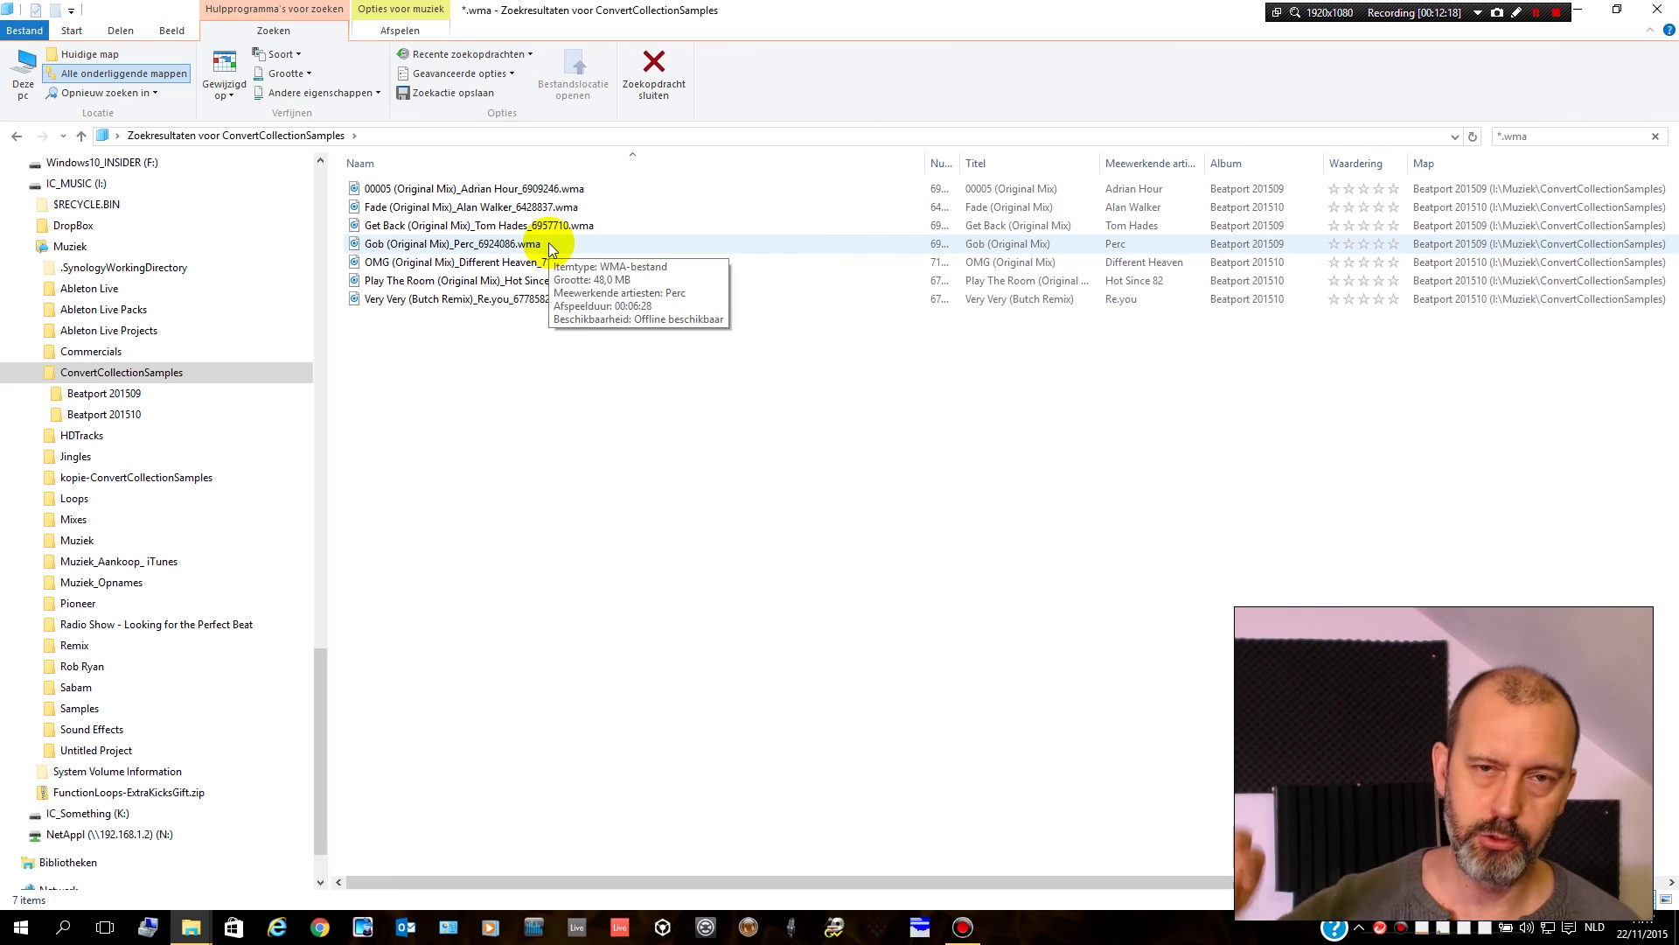
- Delete all WMA files in the search results, moving them to the Recycle Bin
click(1189, 496)
key(ctrl+a)
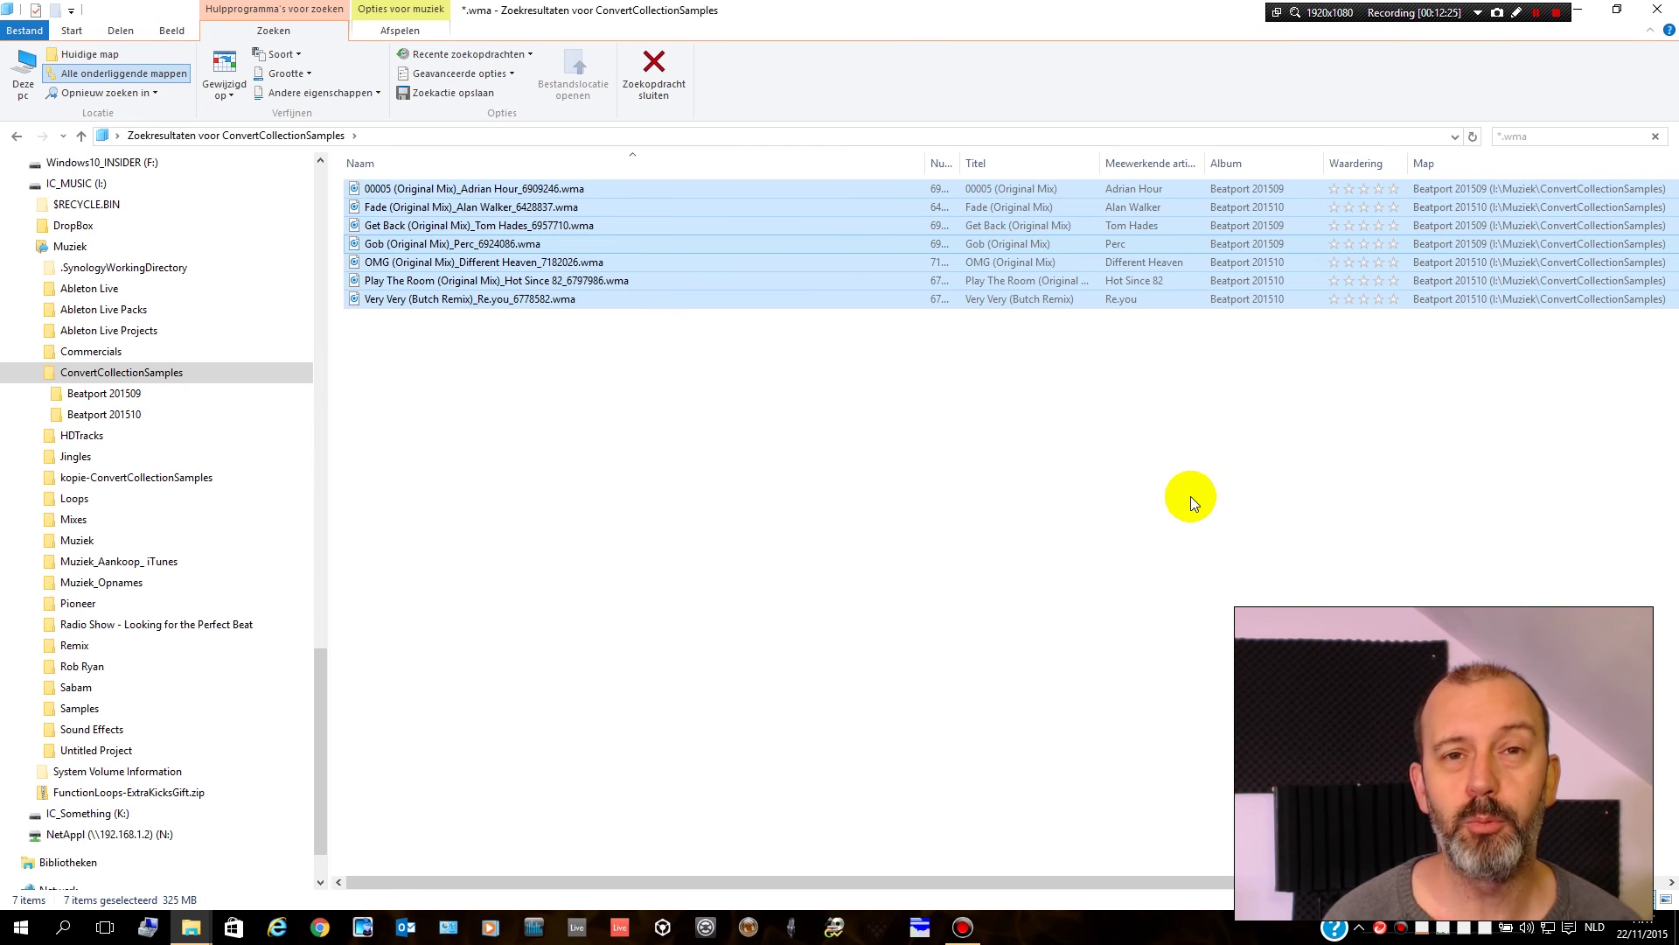
key(Delete)
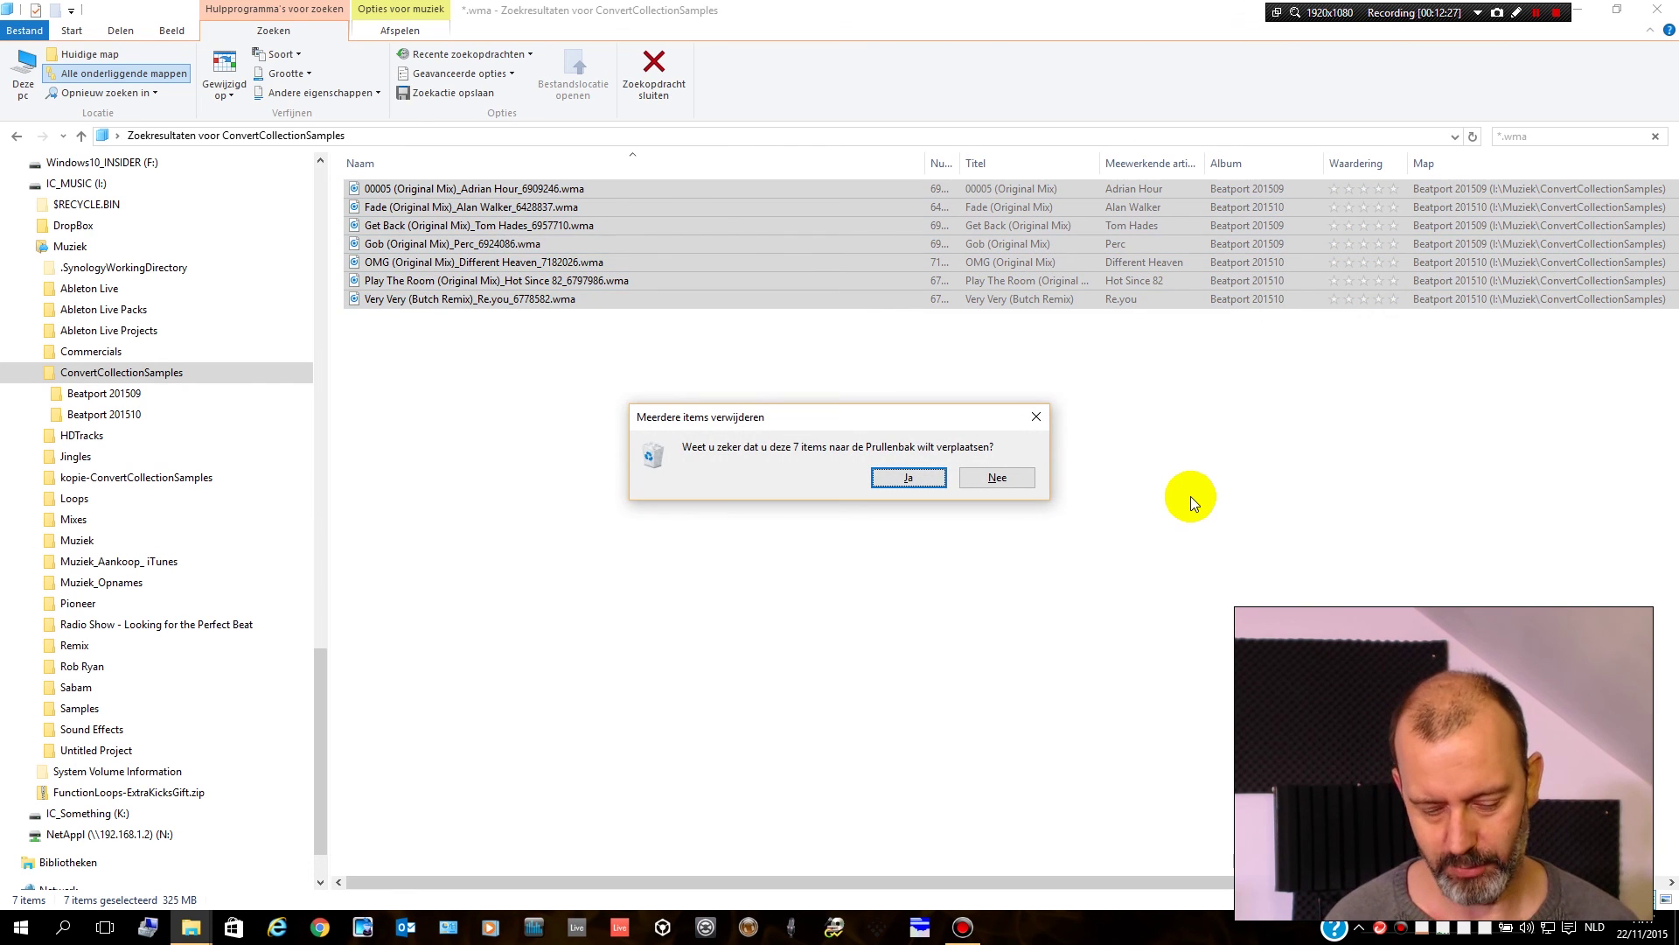
click(997, 478)
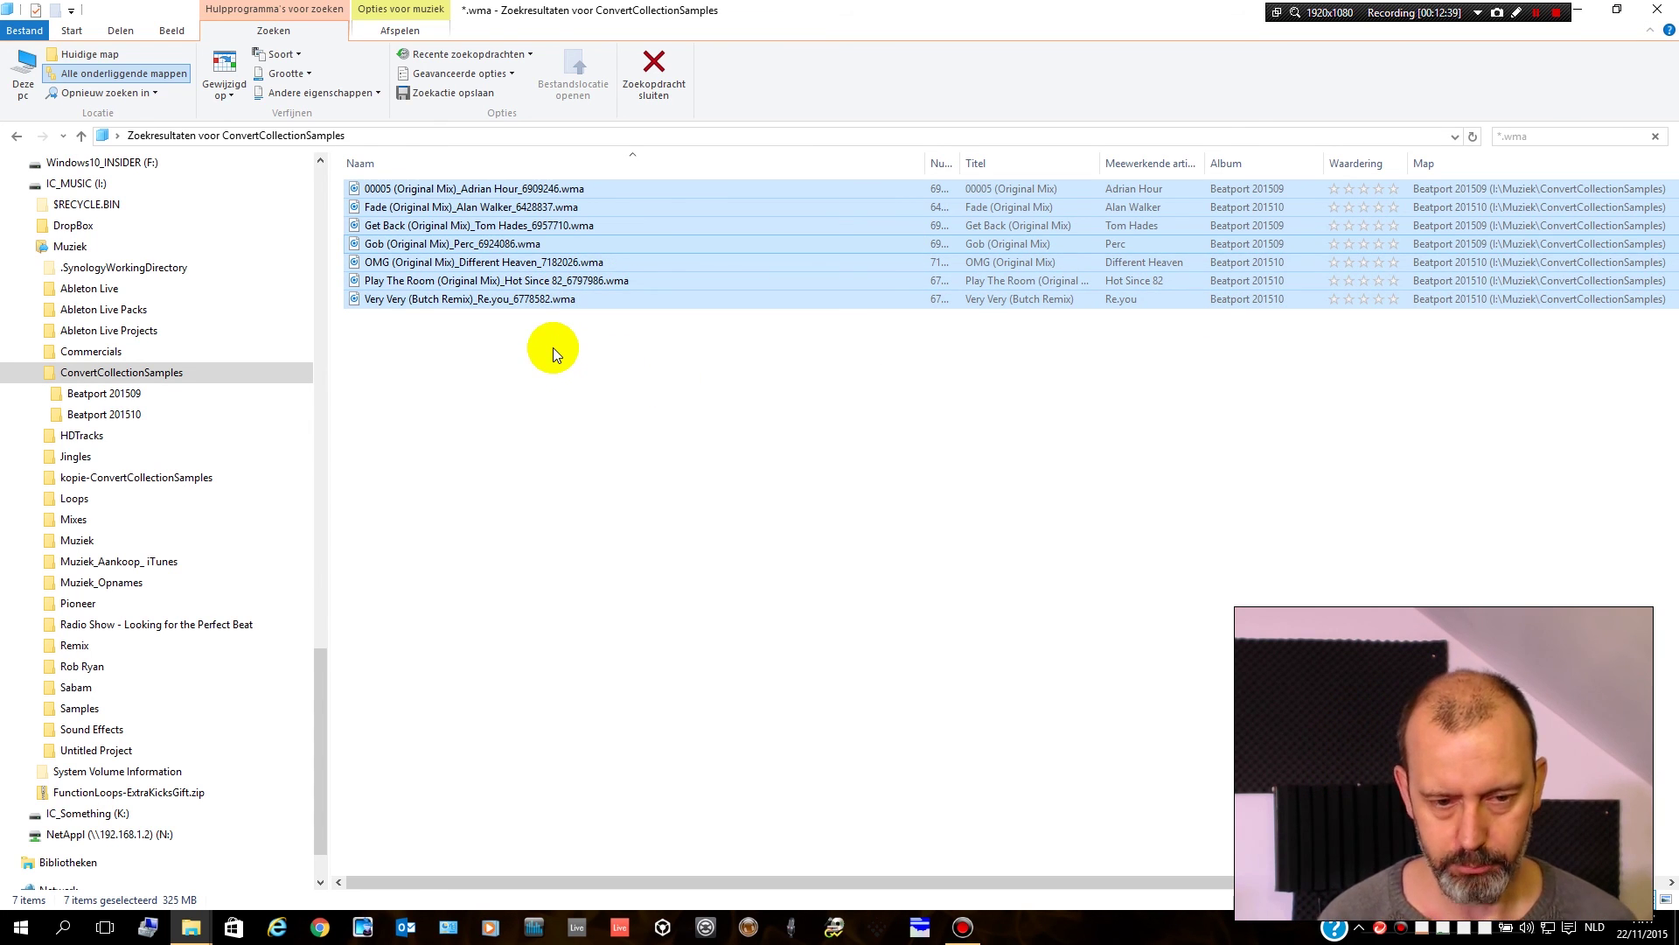
key(Delete)
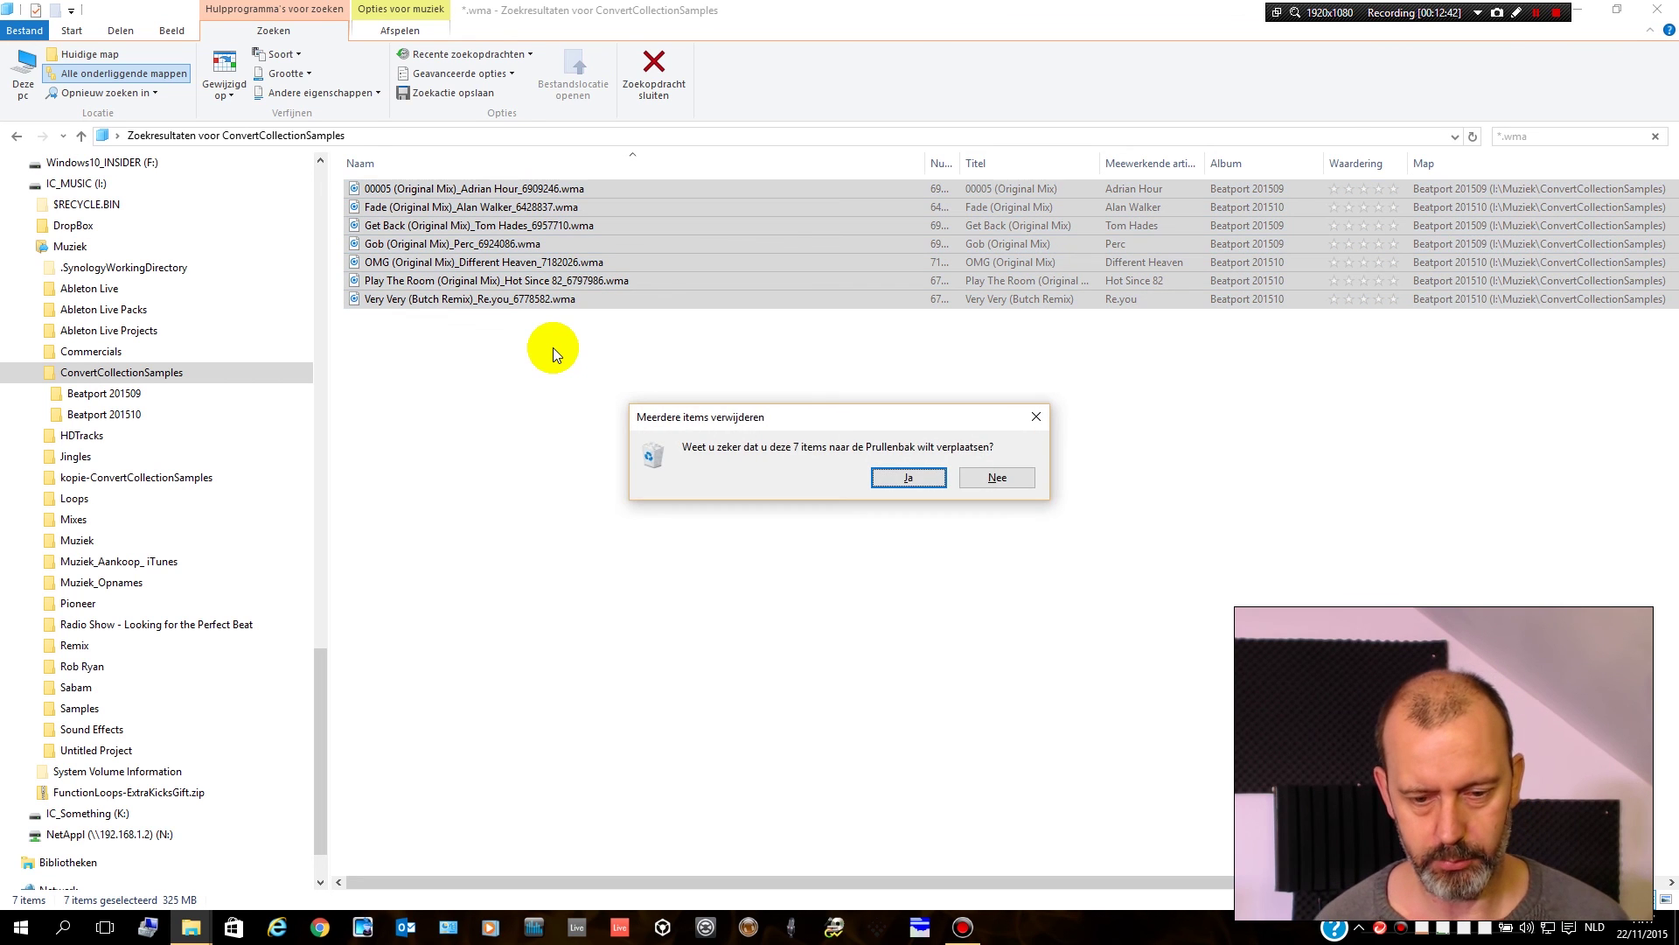
key(Escape)
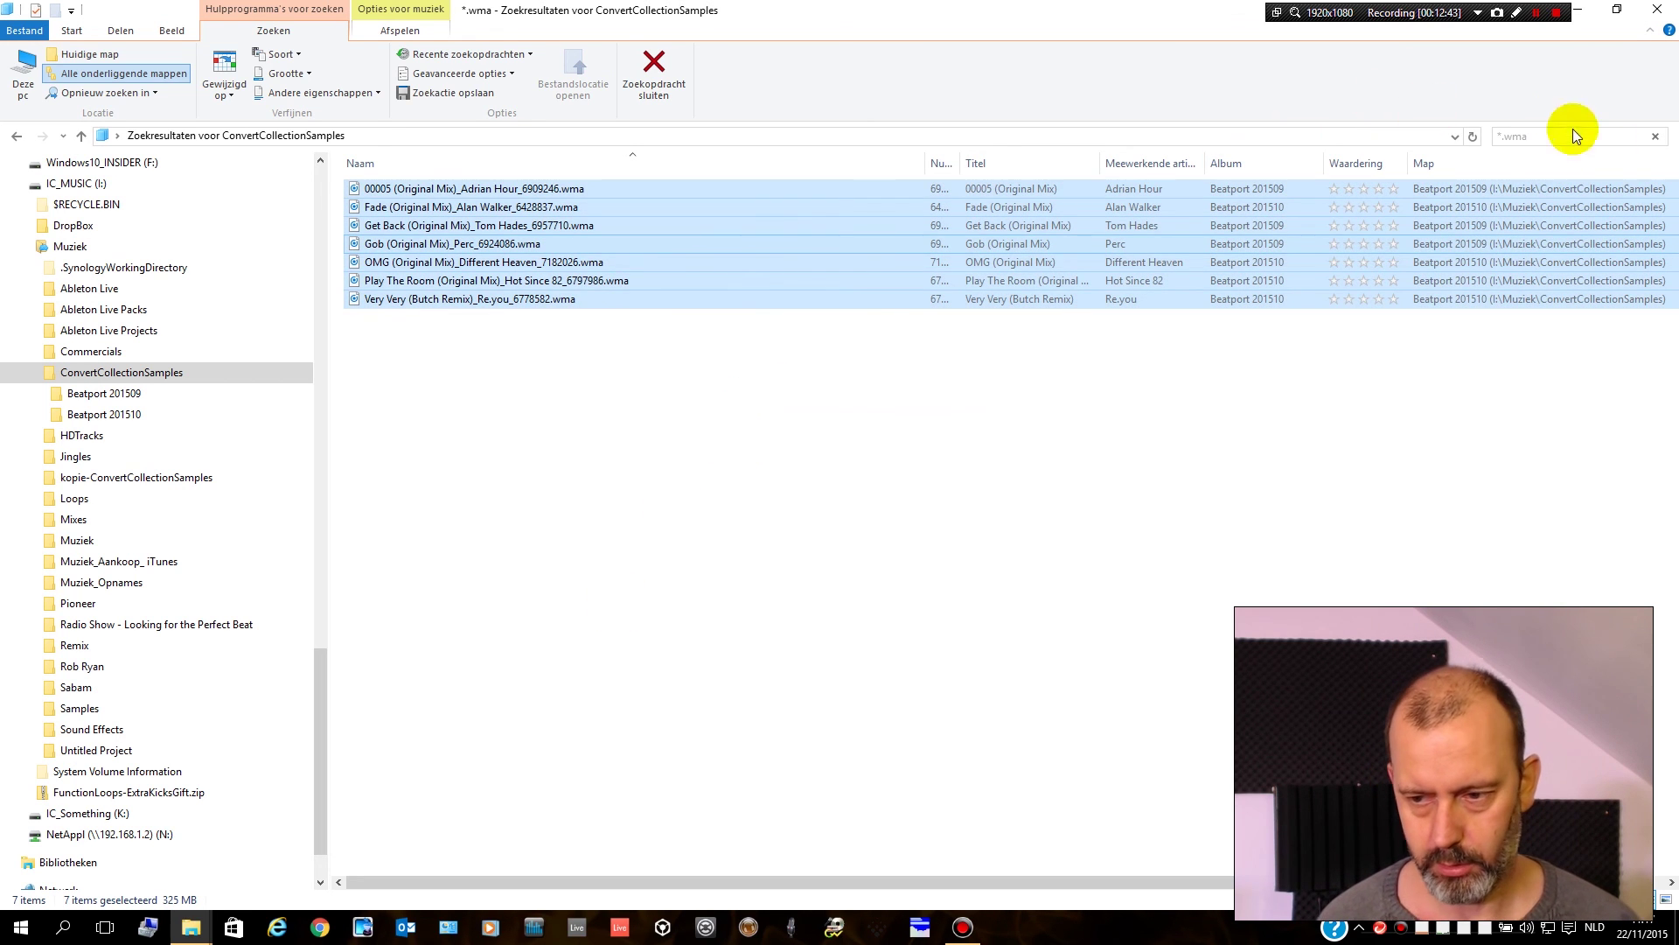
- Repeat the *.wma search in ConvertCollectionSamples to check for leftover files, clear the search, and minimize File Explorer
click(1655, 136)
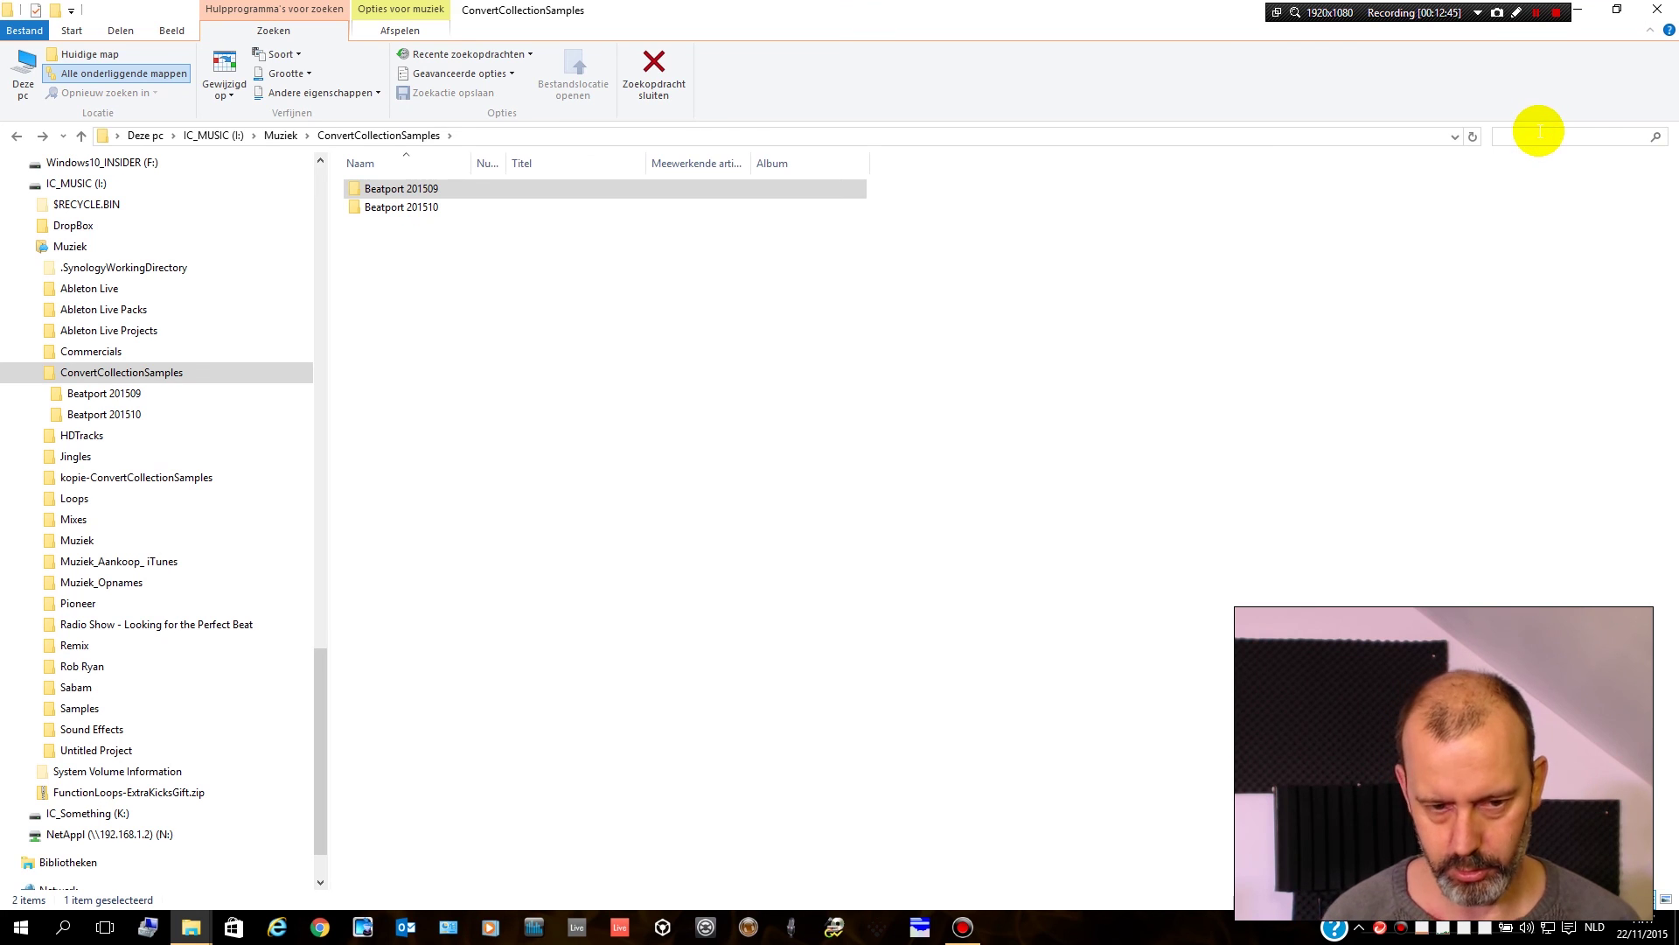
text(*.wma)
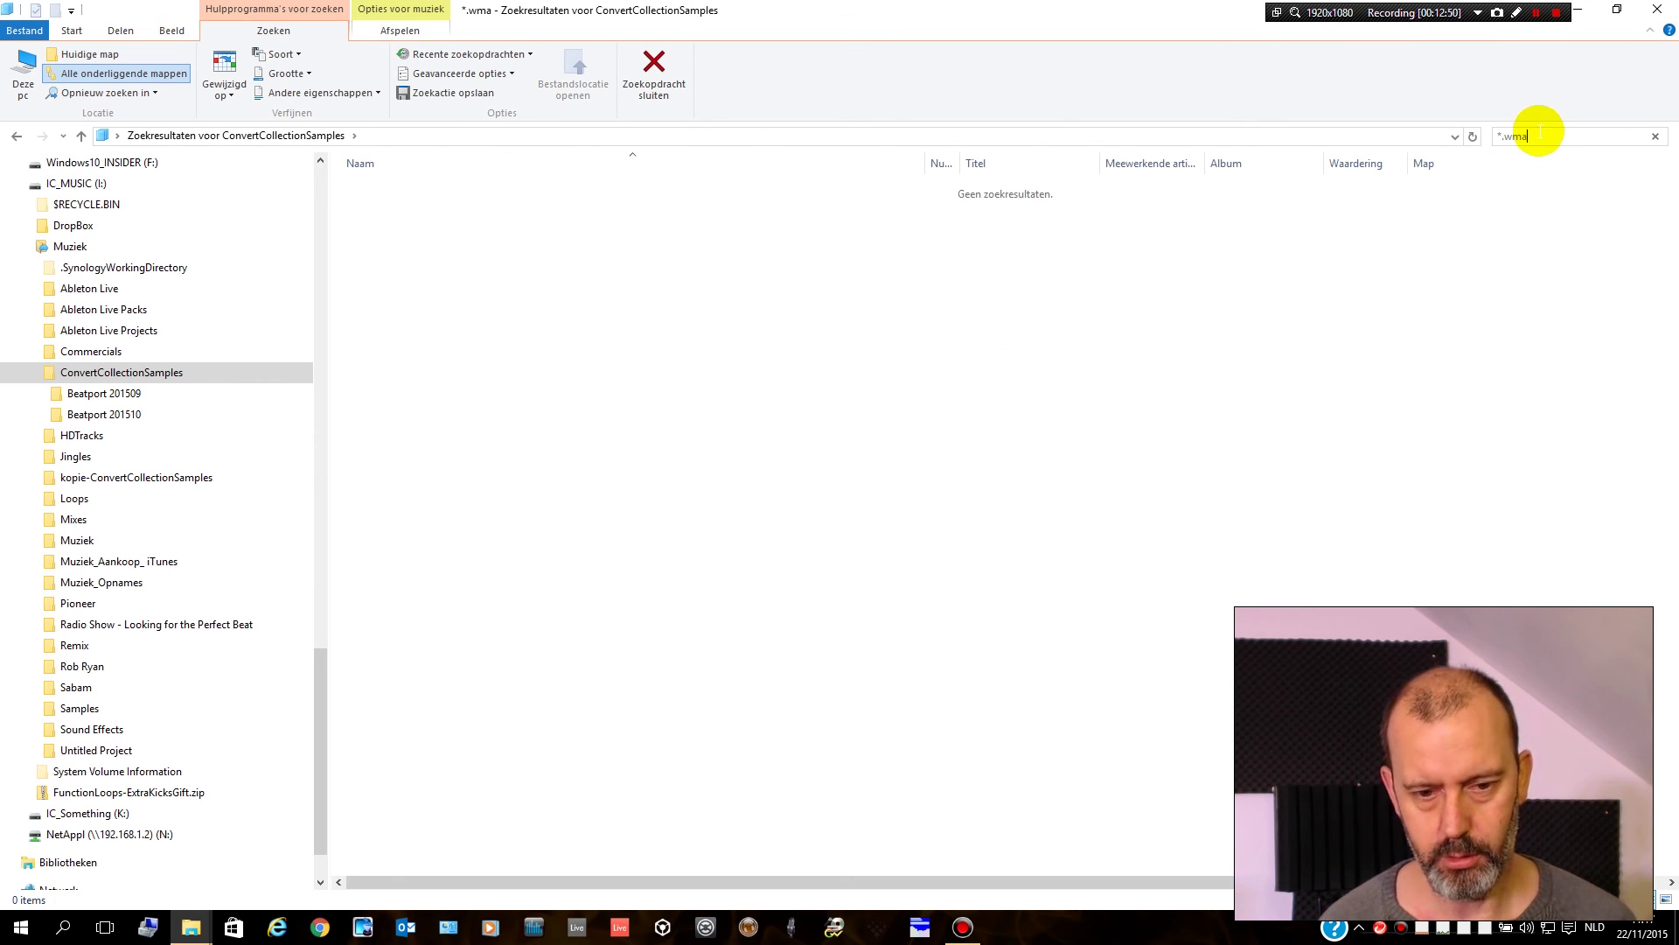
click(1655, 136)
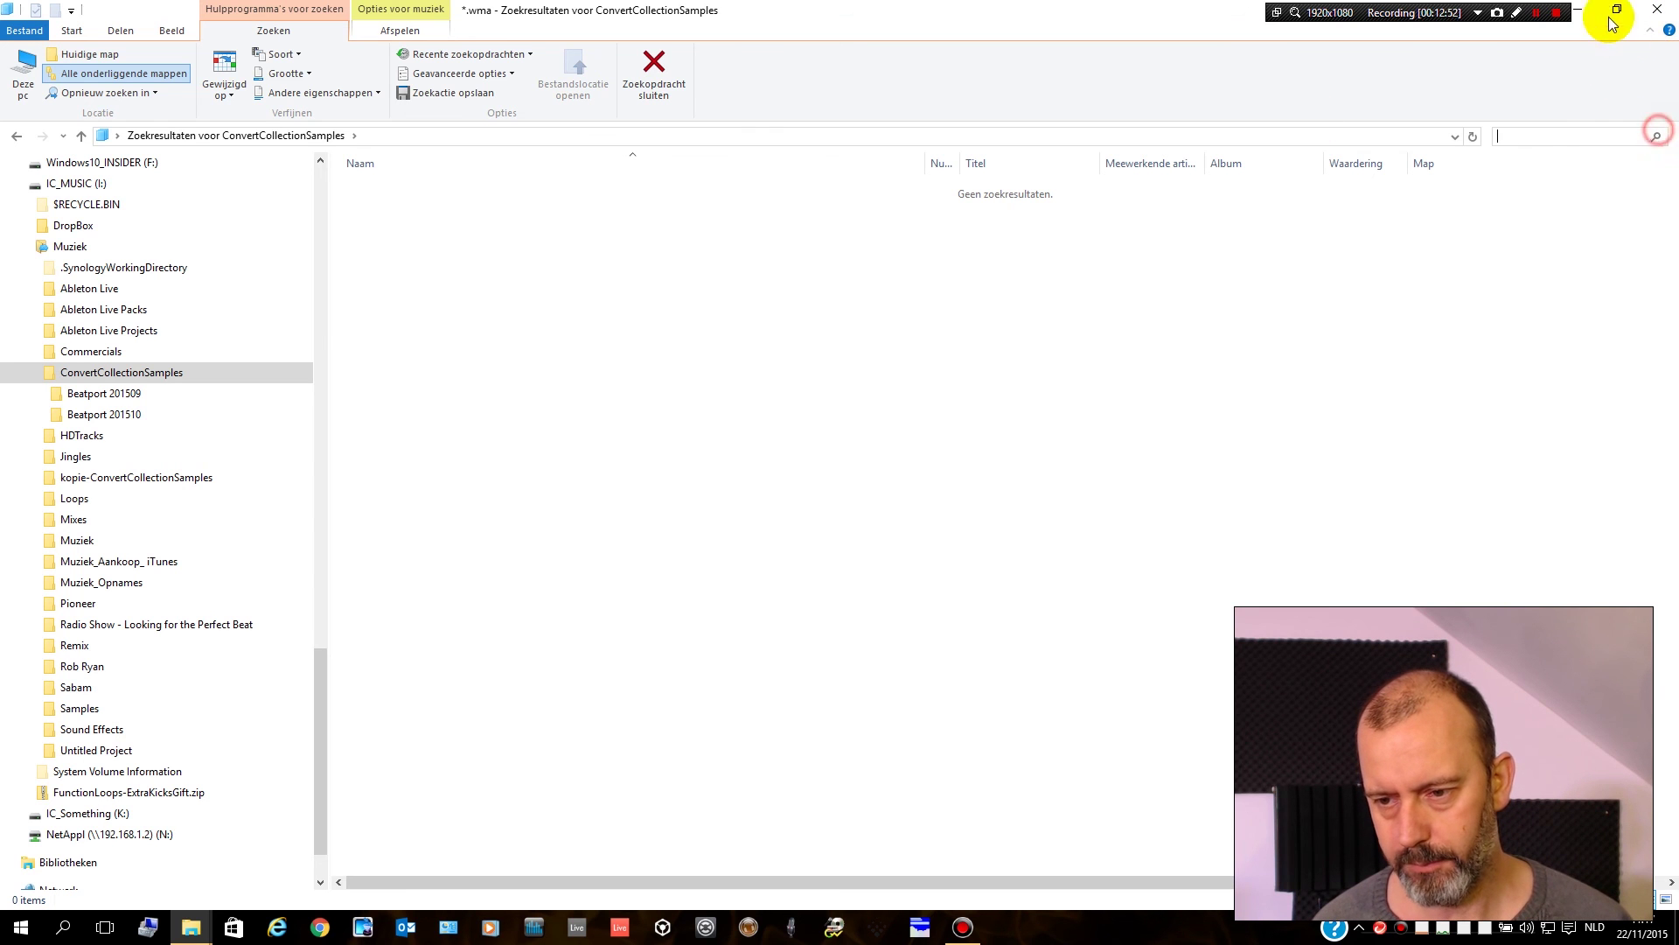
click(1578, 10)
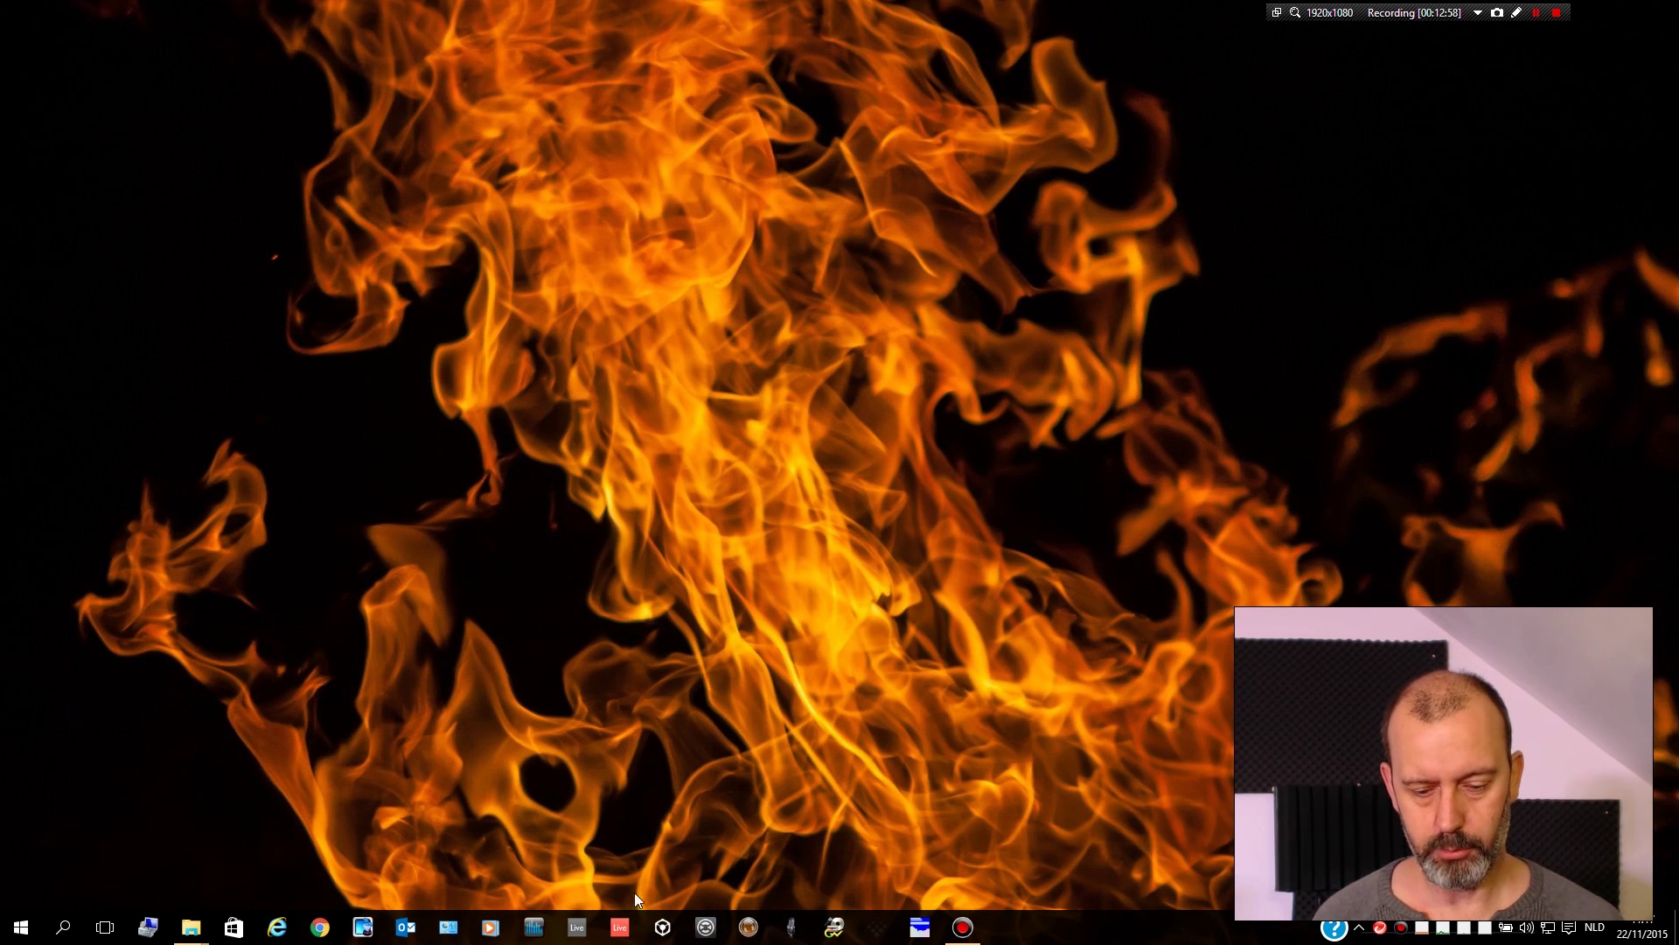
- Switch to Traktor and try to load the track Get Back (Original Mix) from the Track Collection into deck A
click(704, 926)
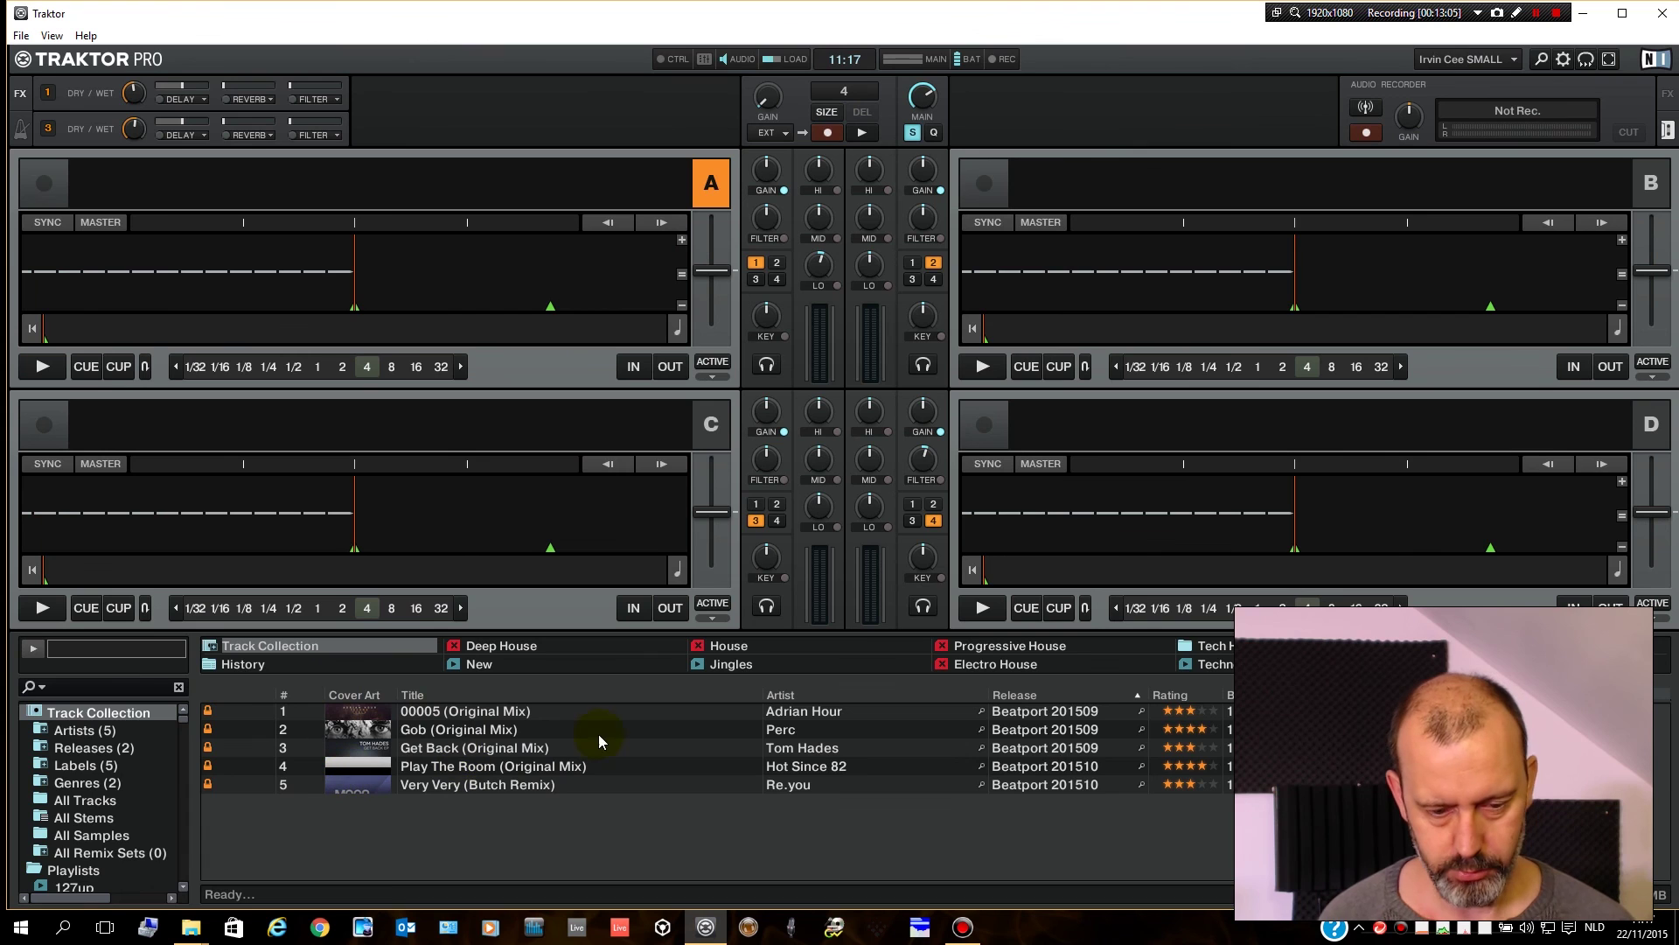
click(535, 749)
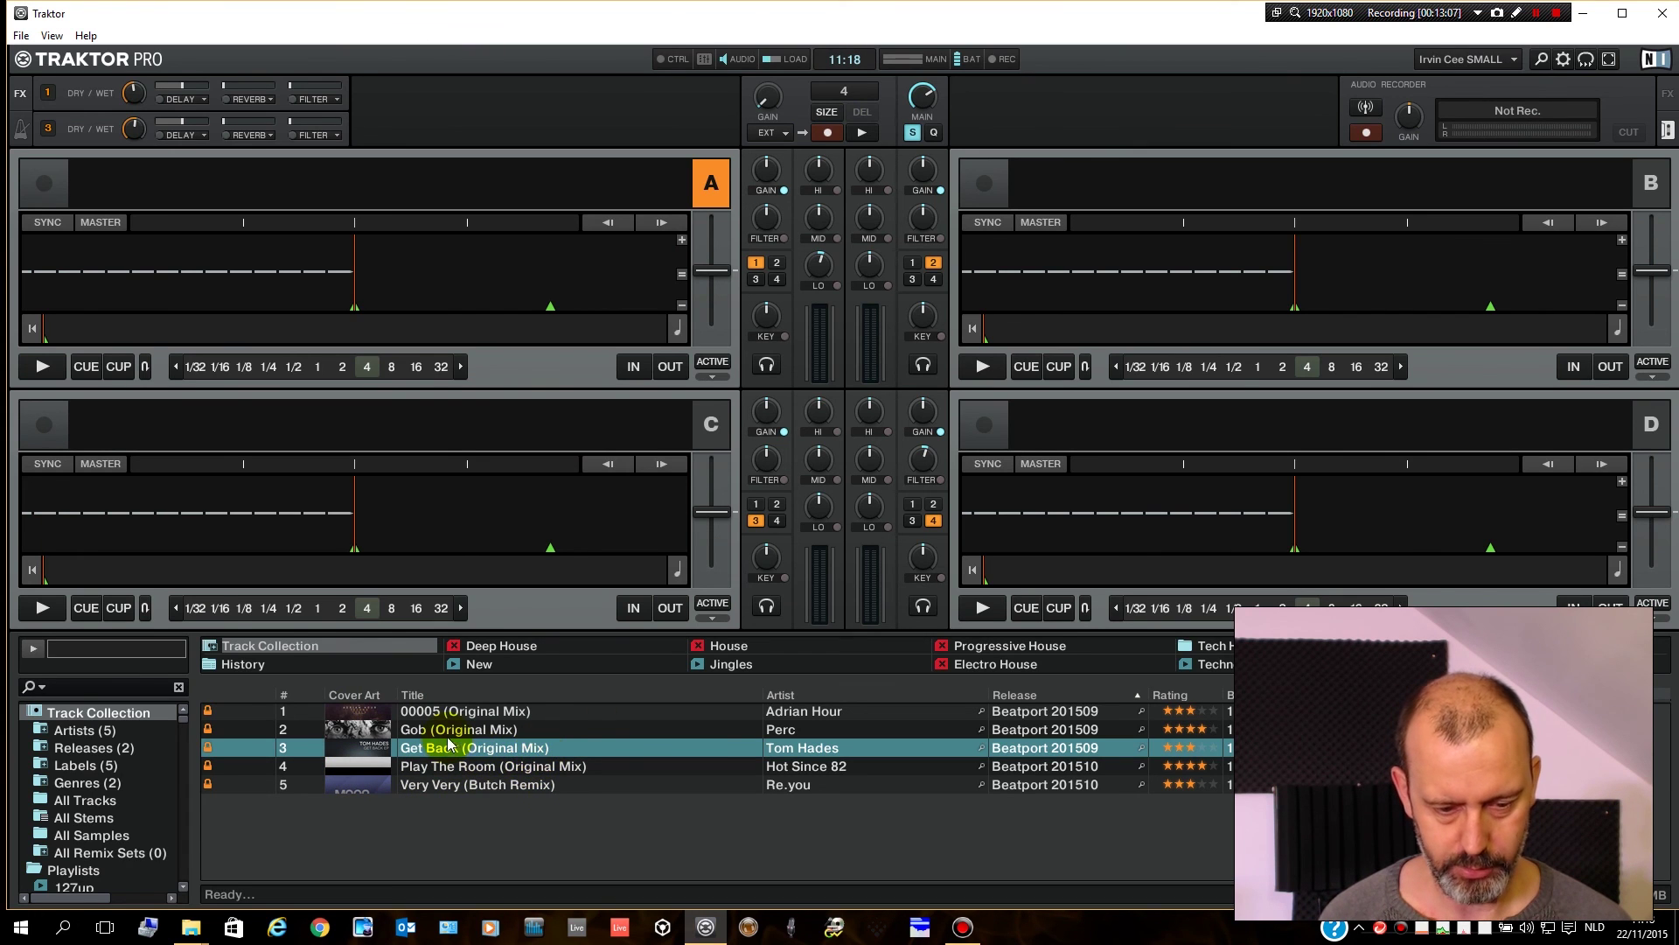
drag(474, 749, 218, 271)
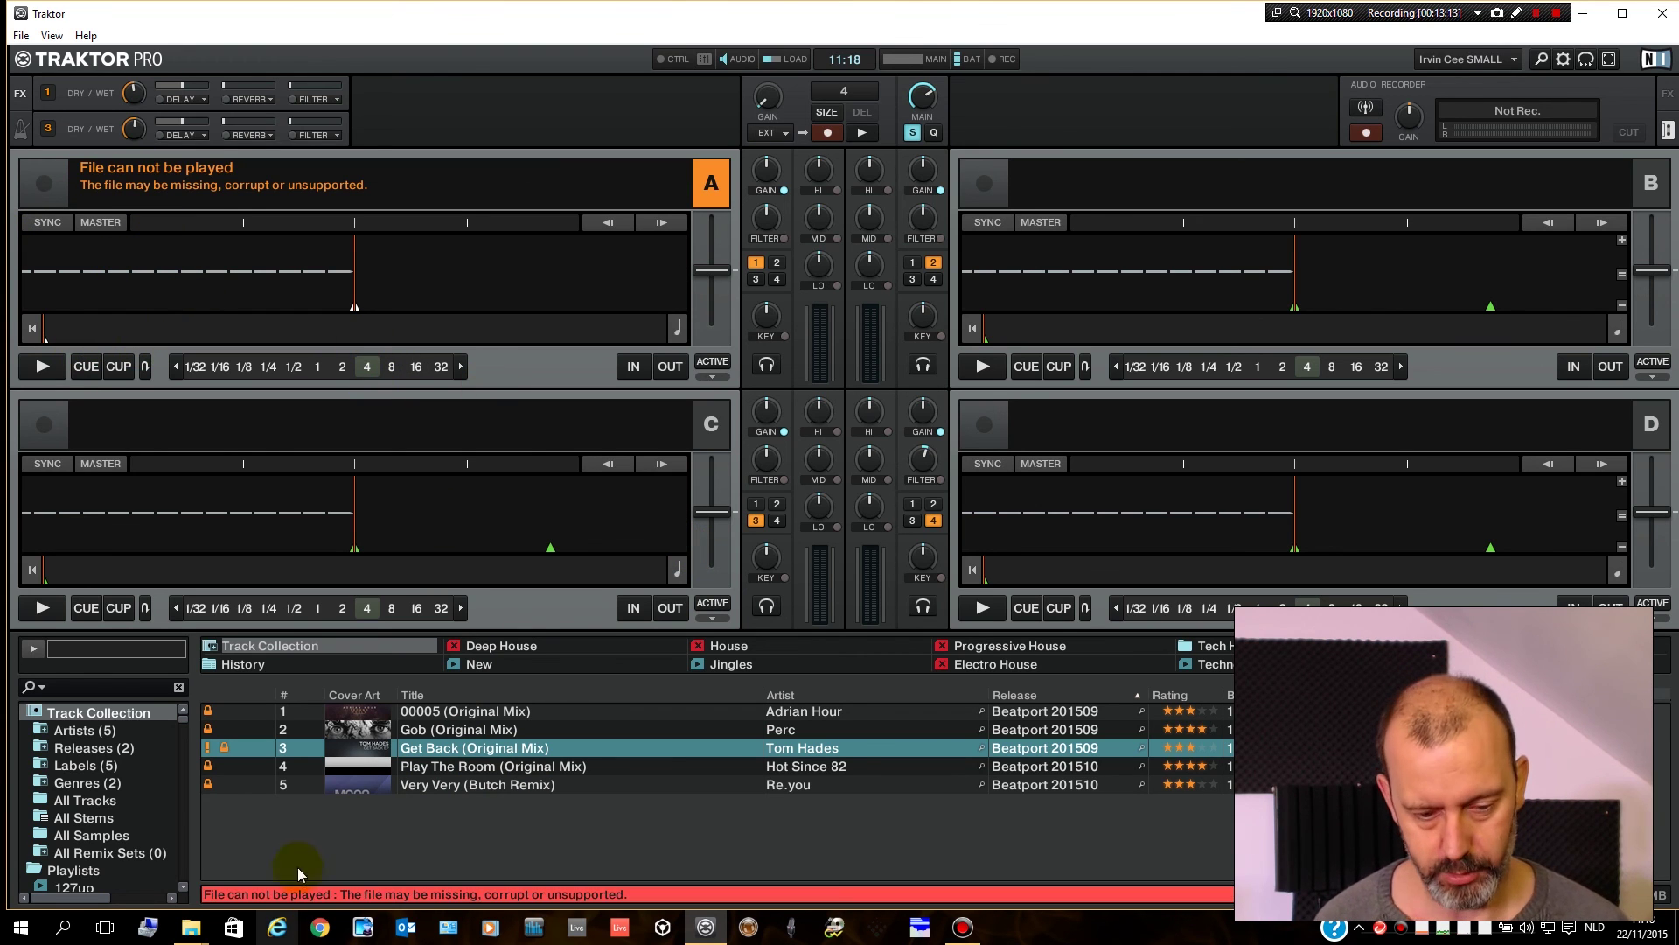
- Examine the file path in the edit details of Get Back (Original Mix) with the browser enlarged, and close them without changes
right_click(516, 748)
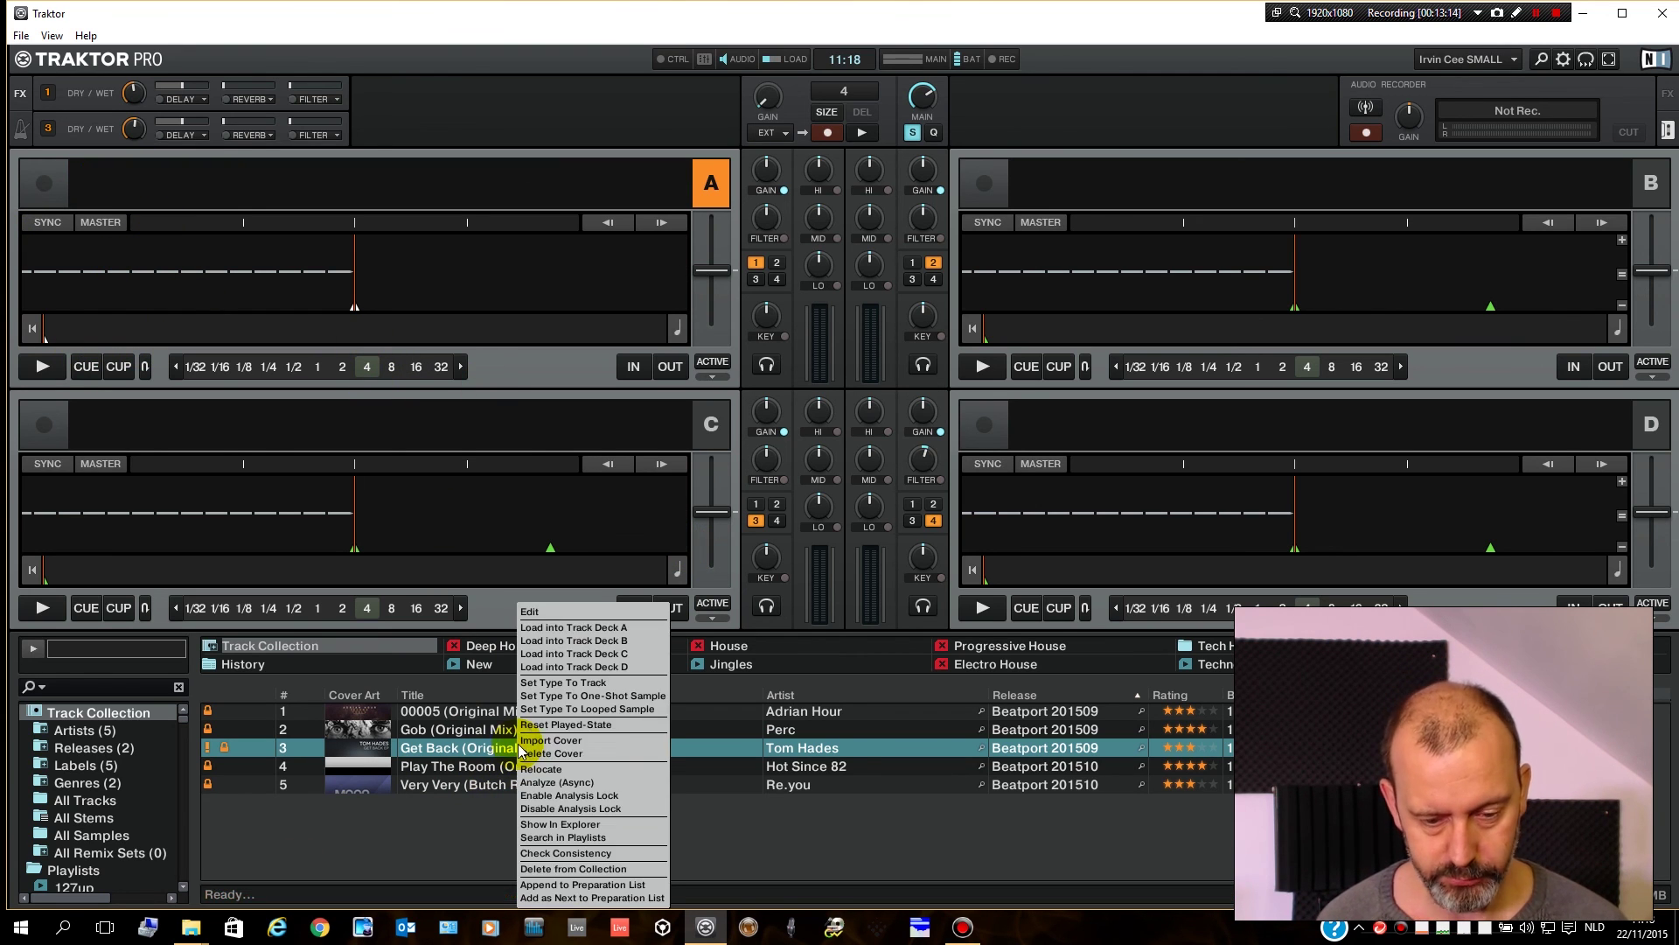
click(528, 612)
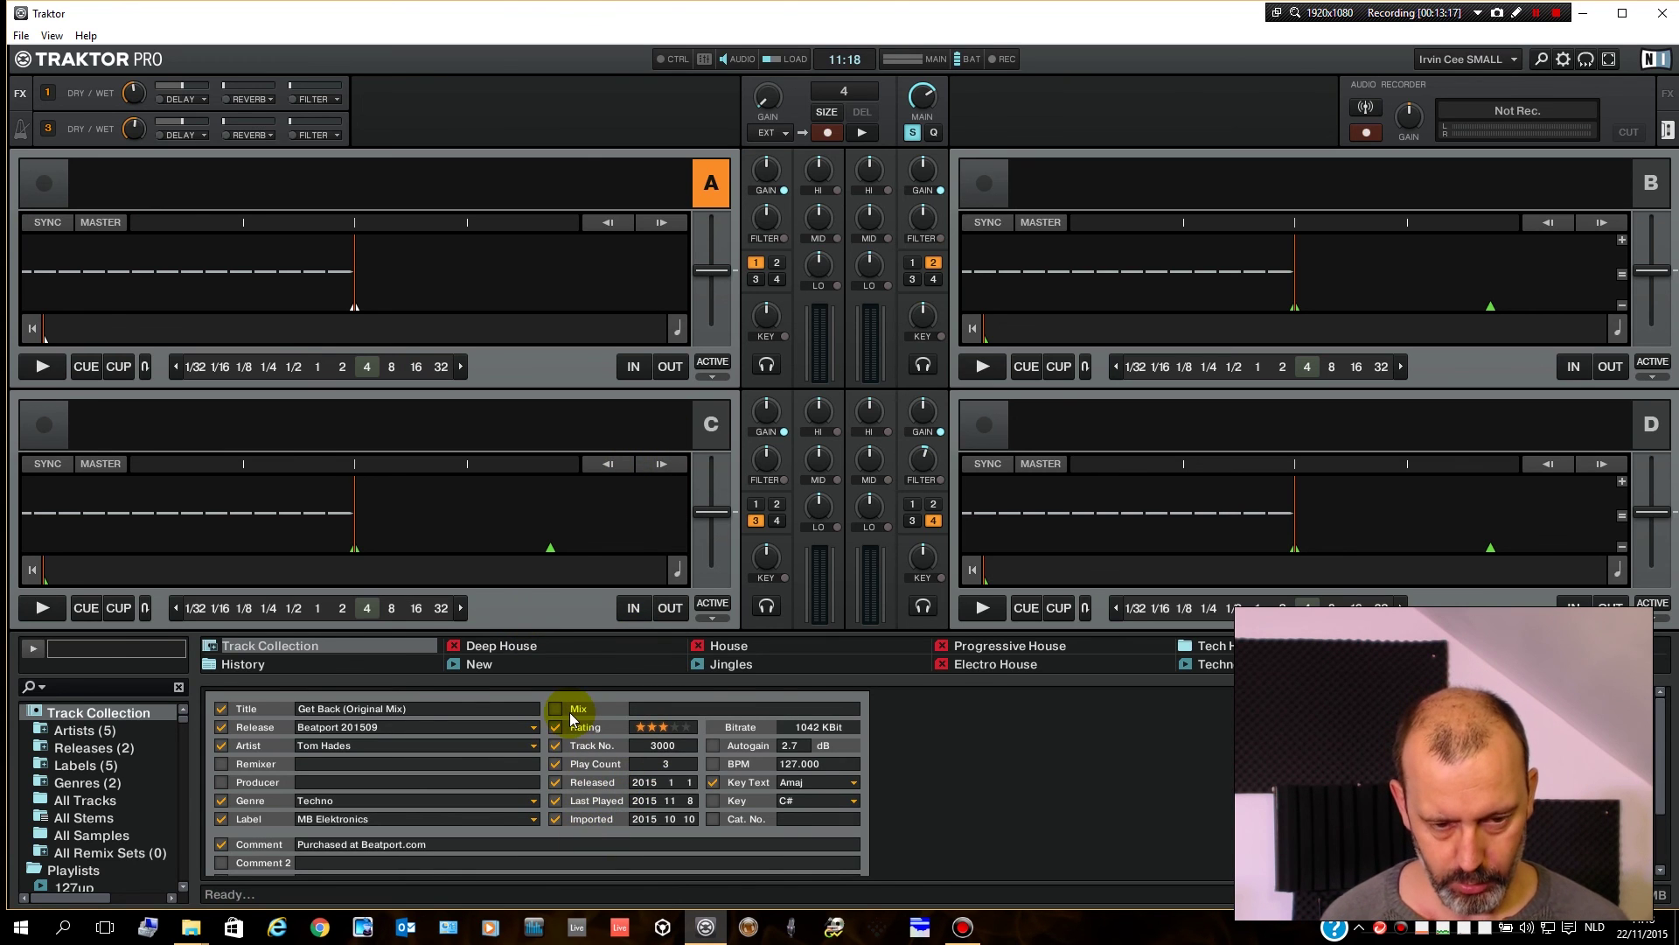
key(space)
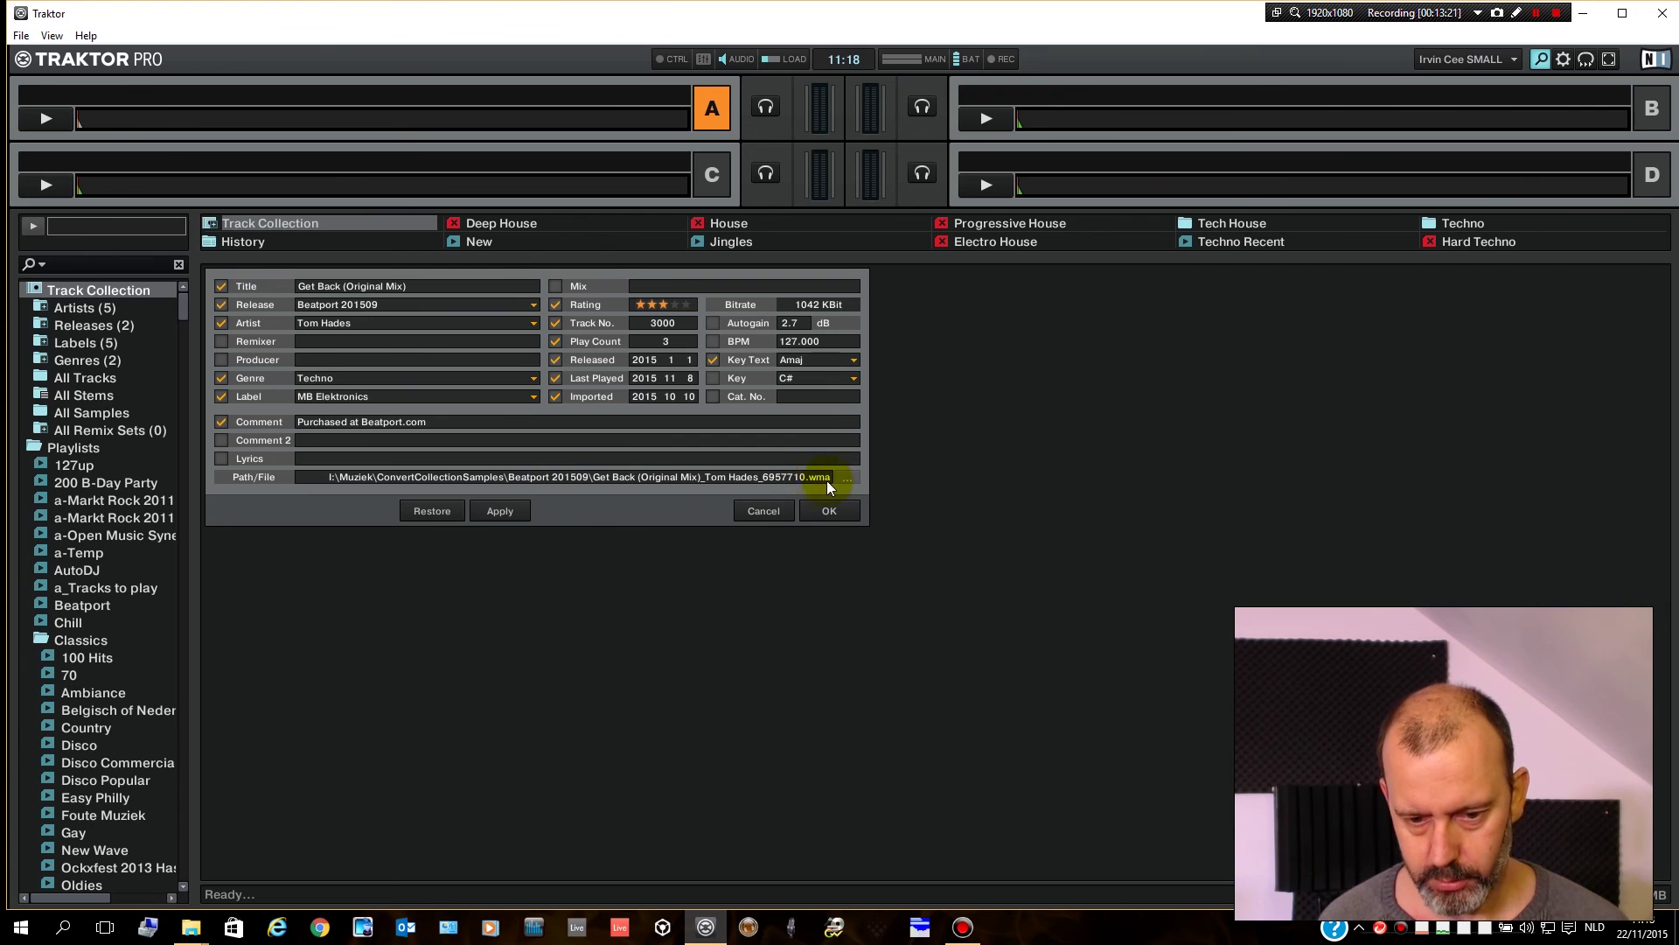
click(774, 511)
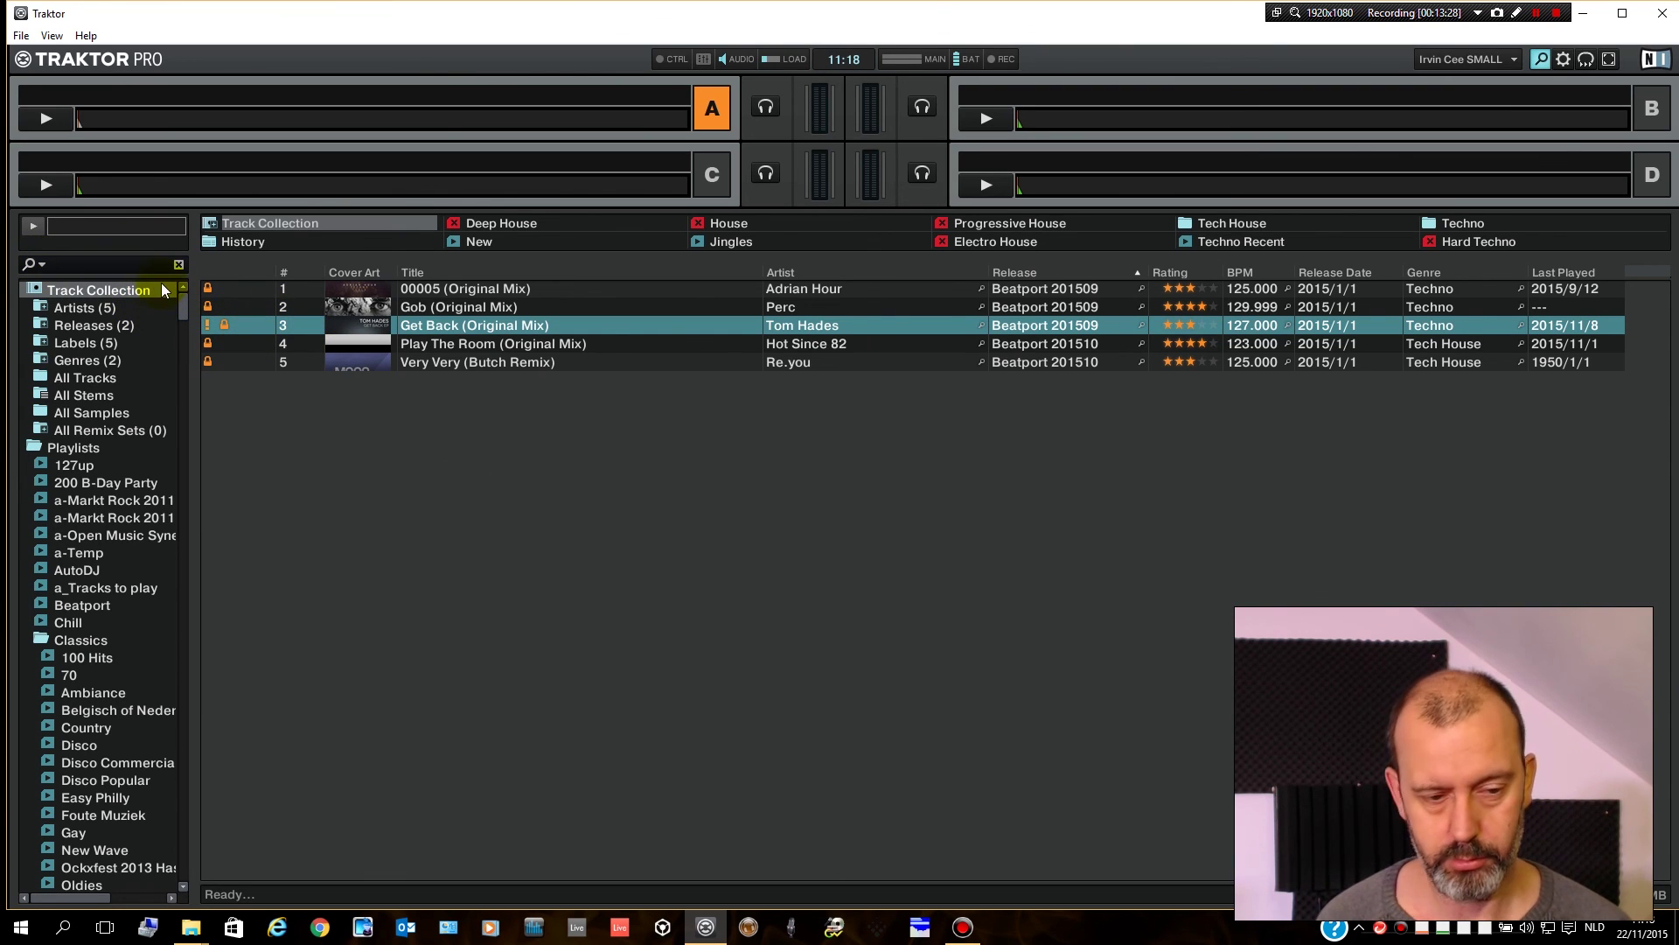
- Run a consistency check on the Track Collection and move the report window clear of the track list
right_click(104, 290)
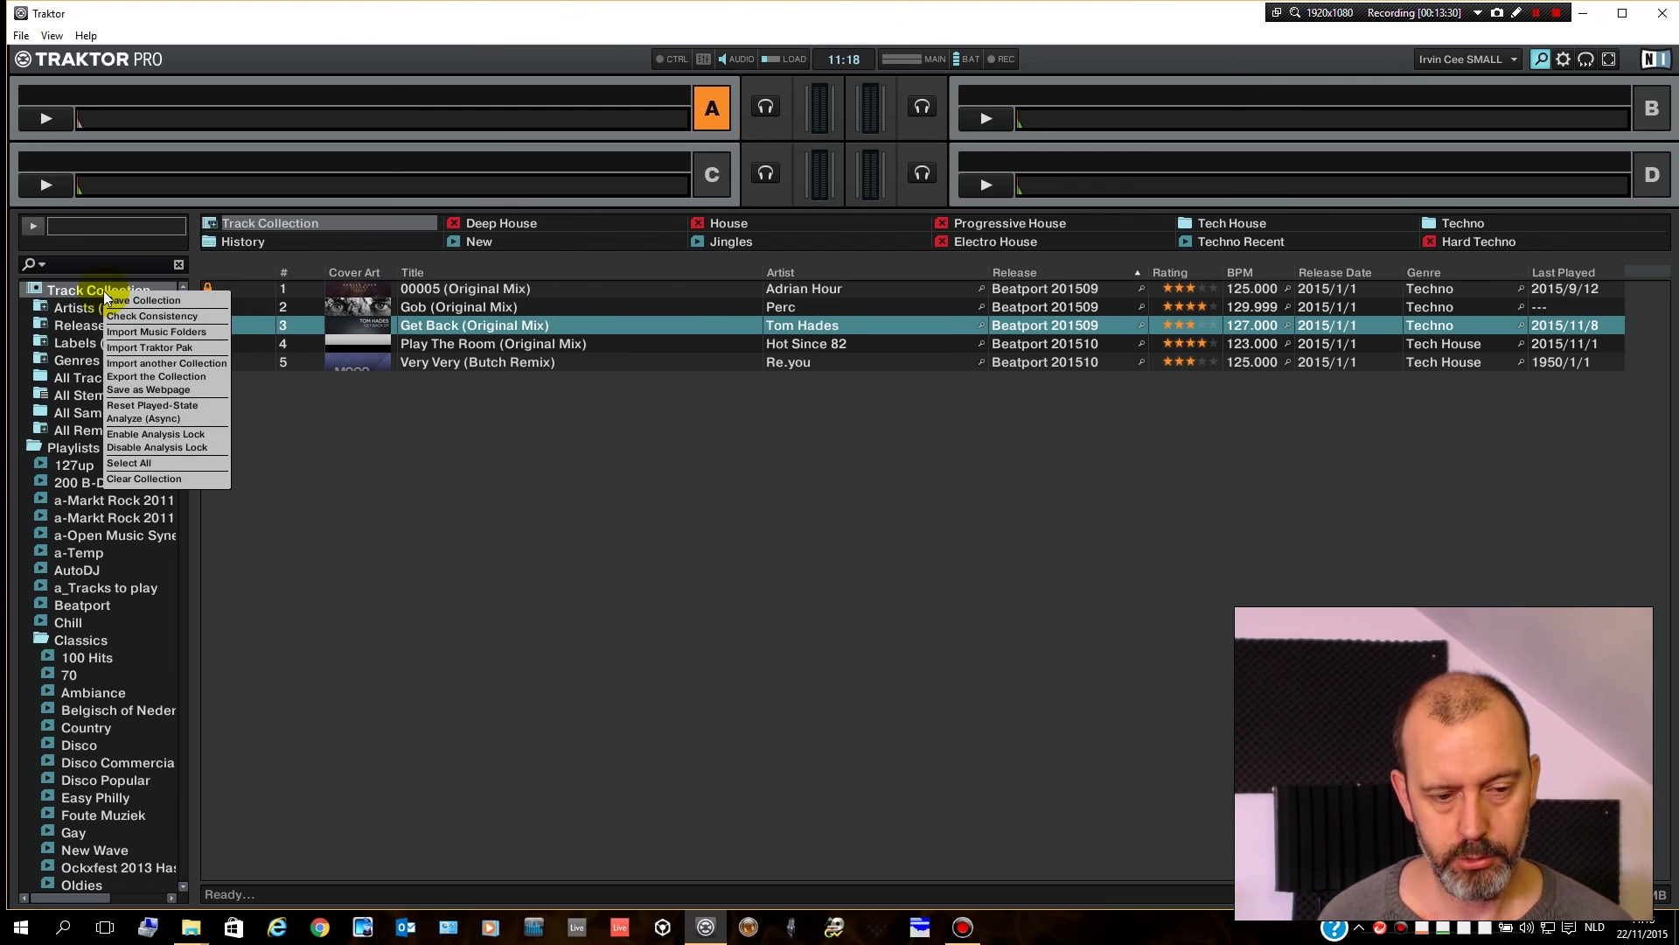
click(152, 316)
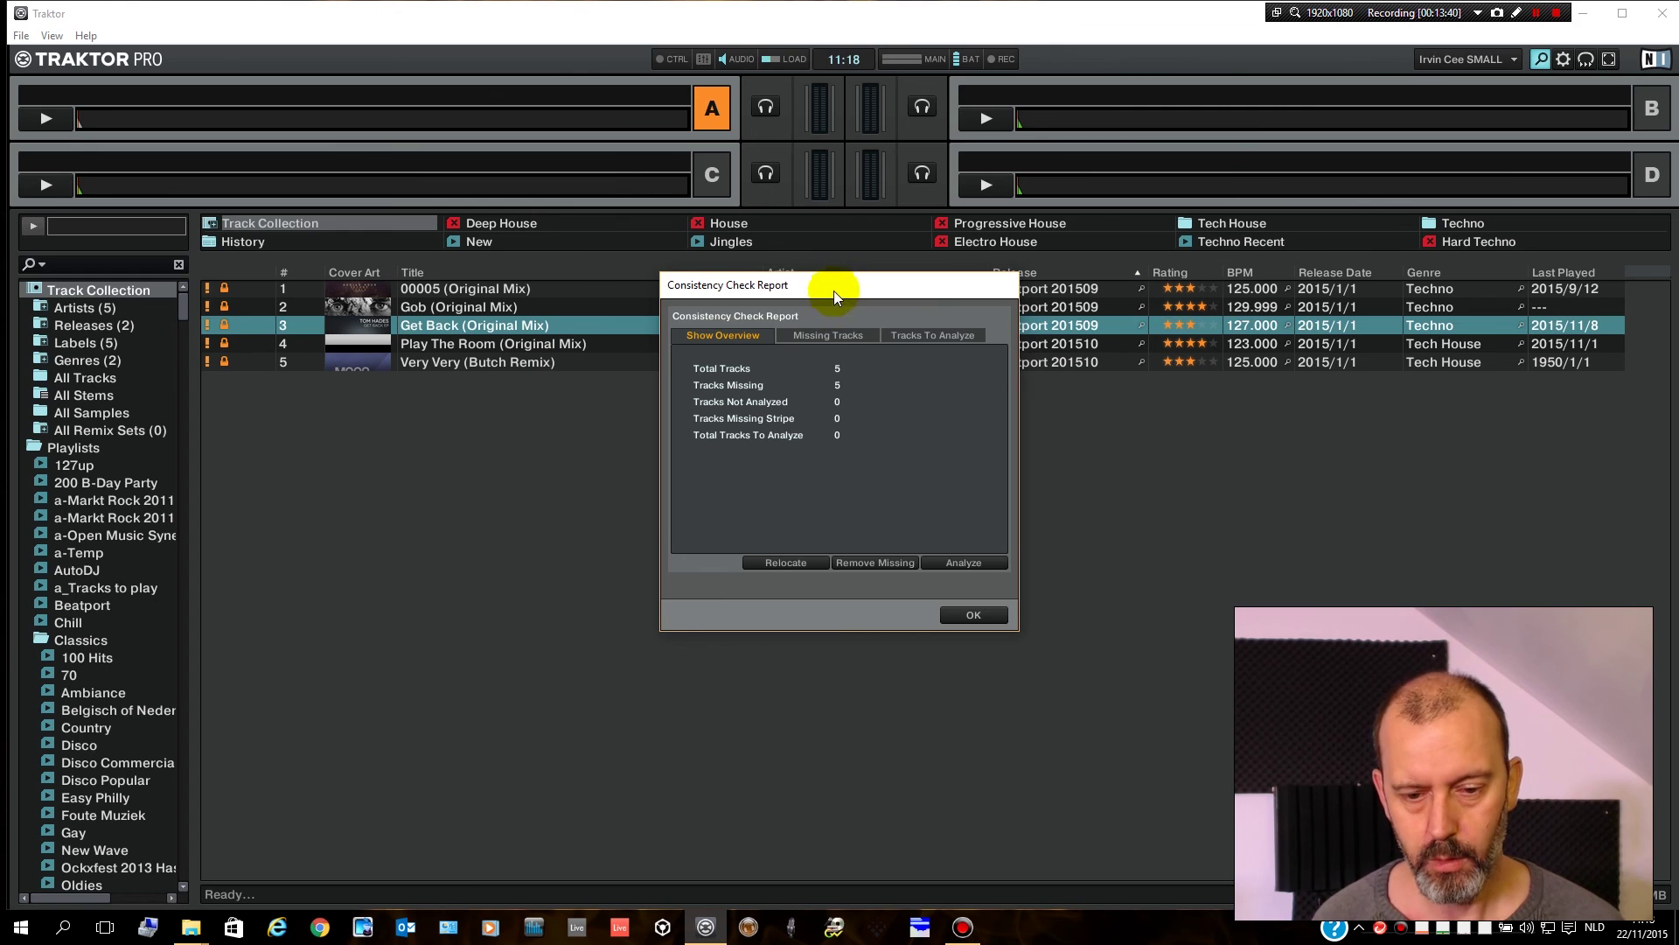
drag(833, 290, 729, 238)
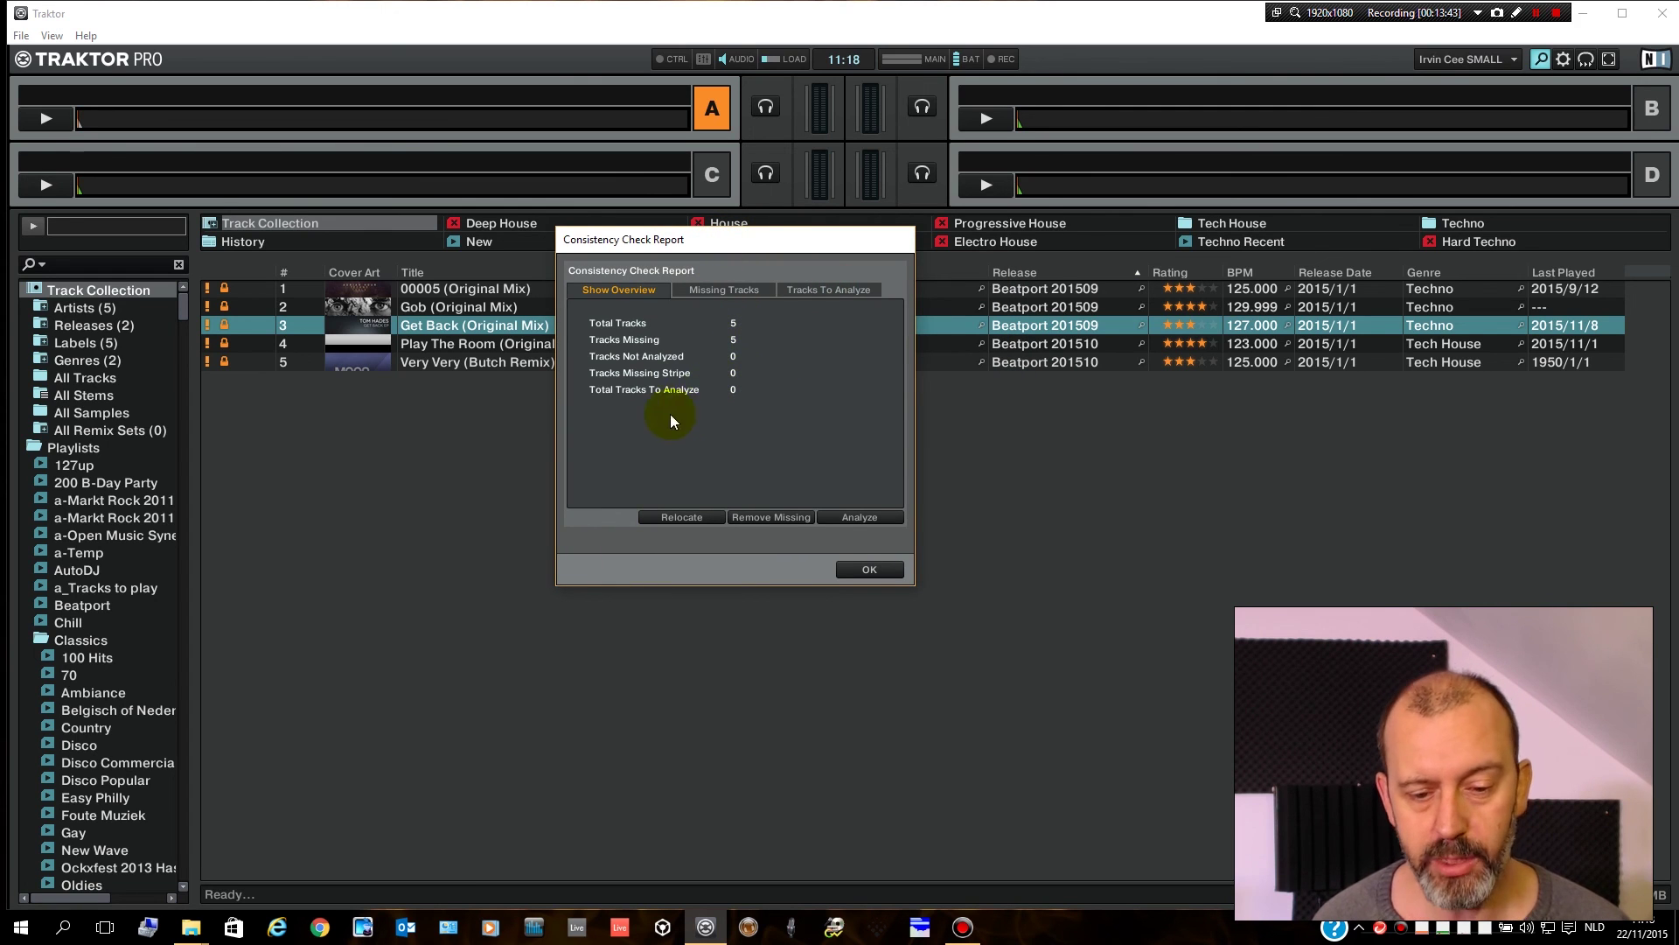
drag(681, 245, 617, 184)
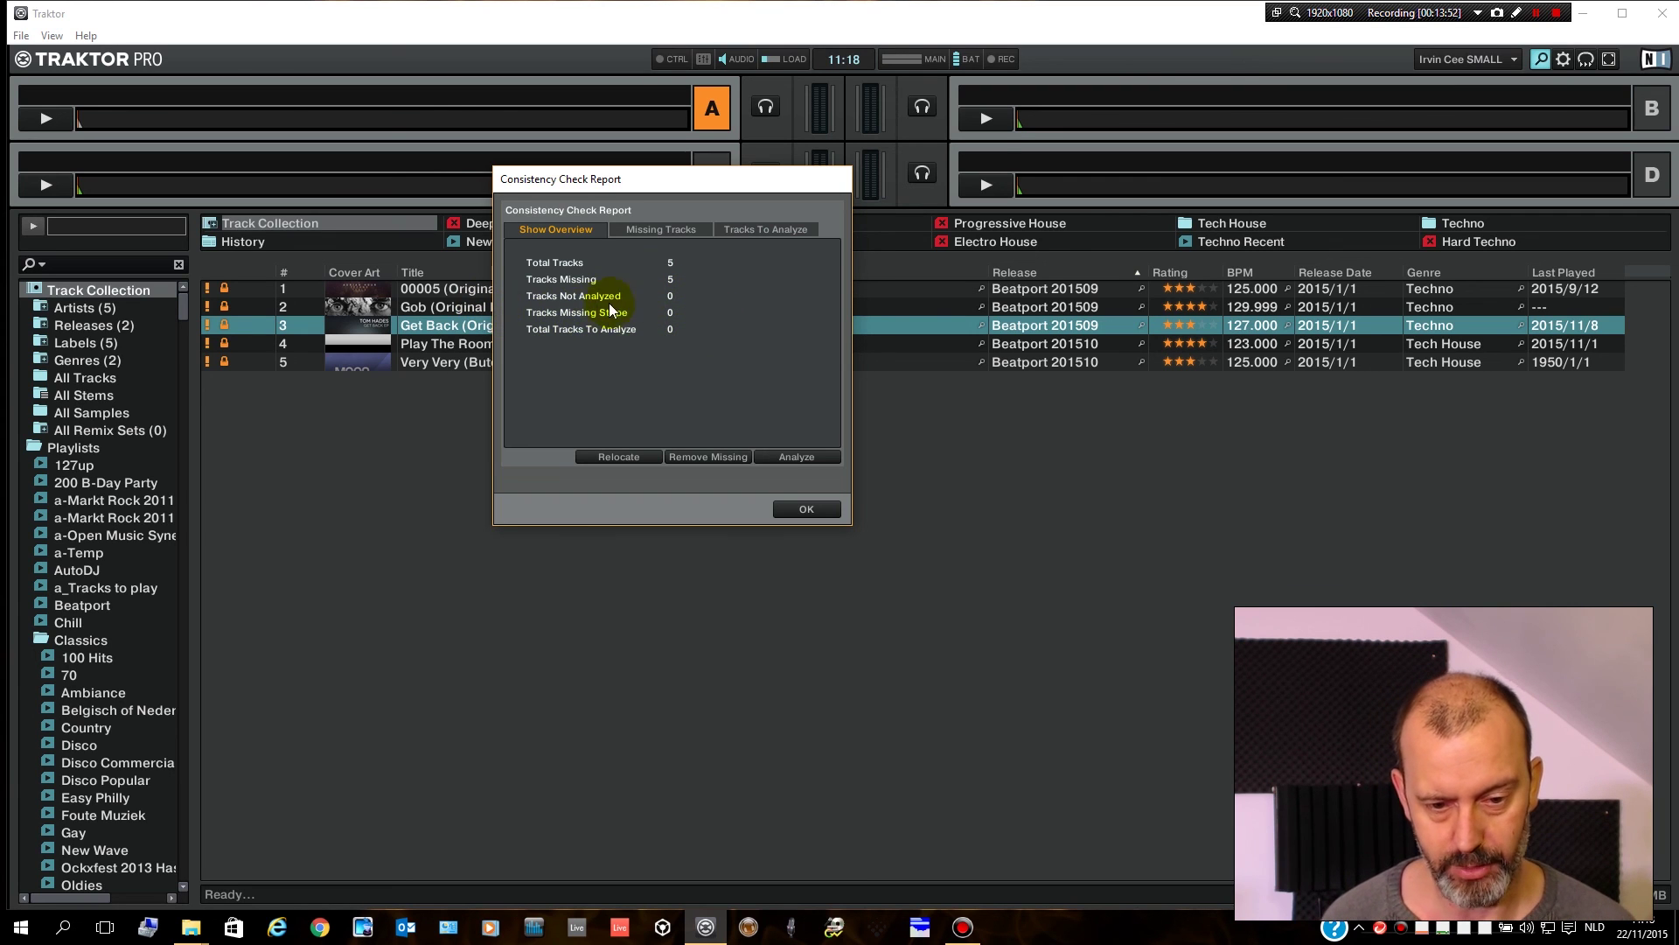
- Relocate the missing tracks using the ConvertCollectionSamples folder under Muziek on IC_MUSIC (I:), and close the consistency report
click(620, 458)
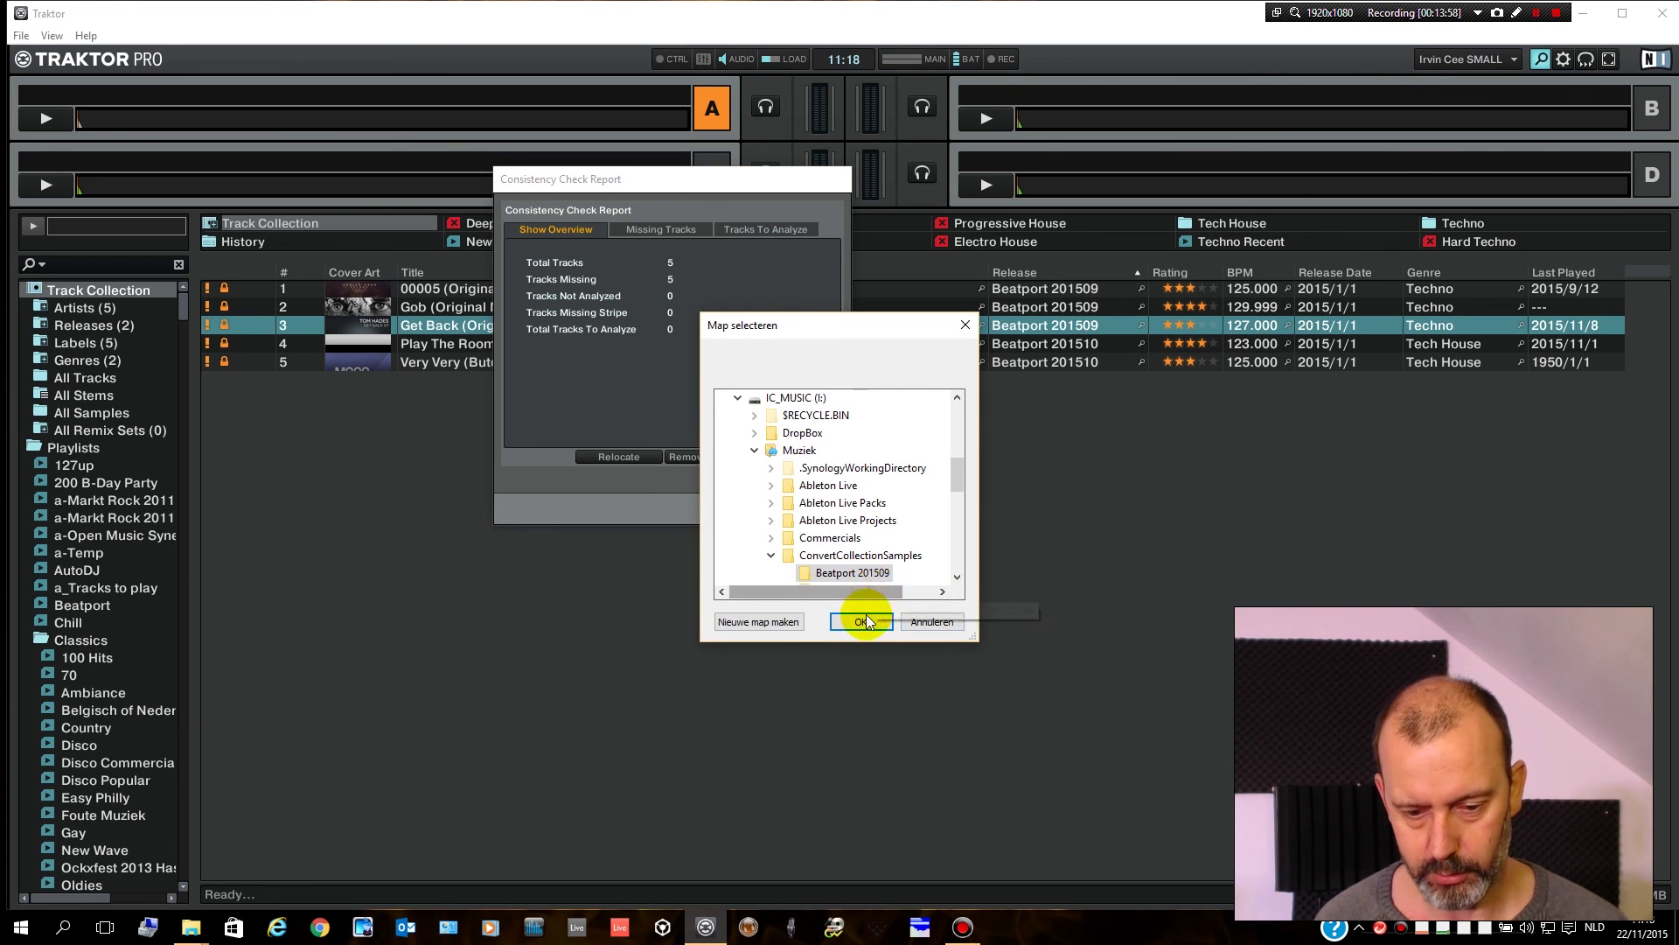
click(862, 554)
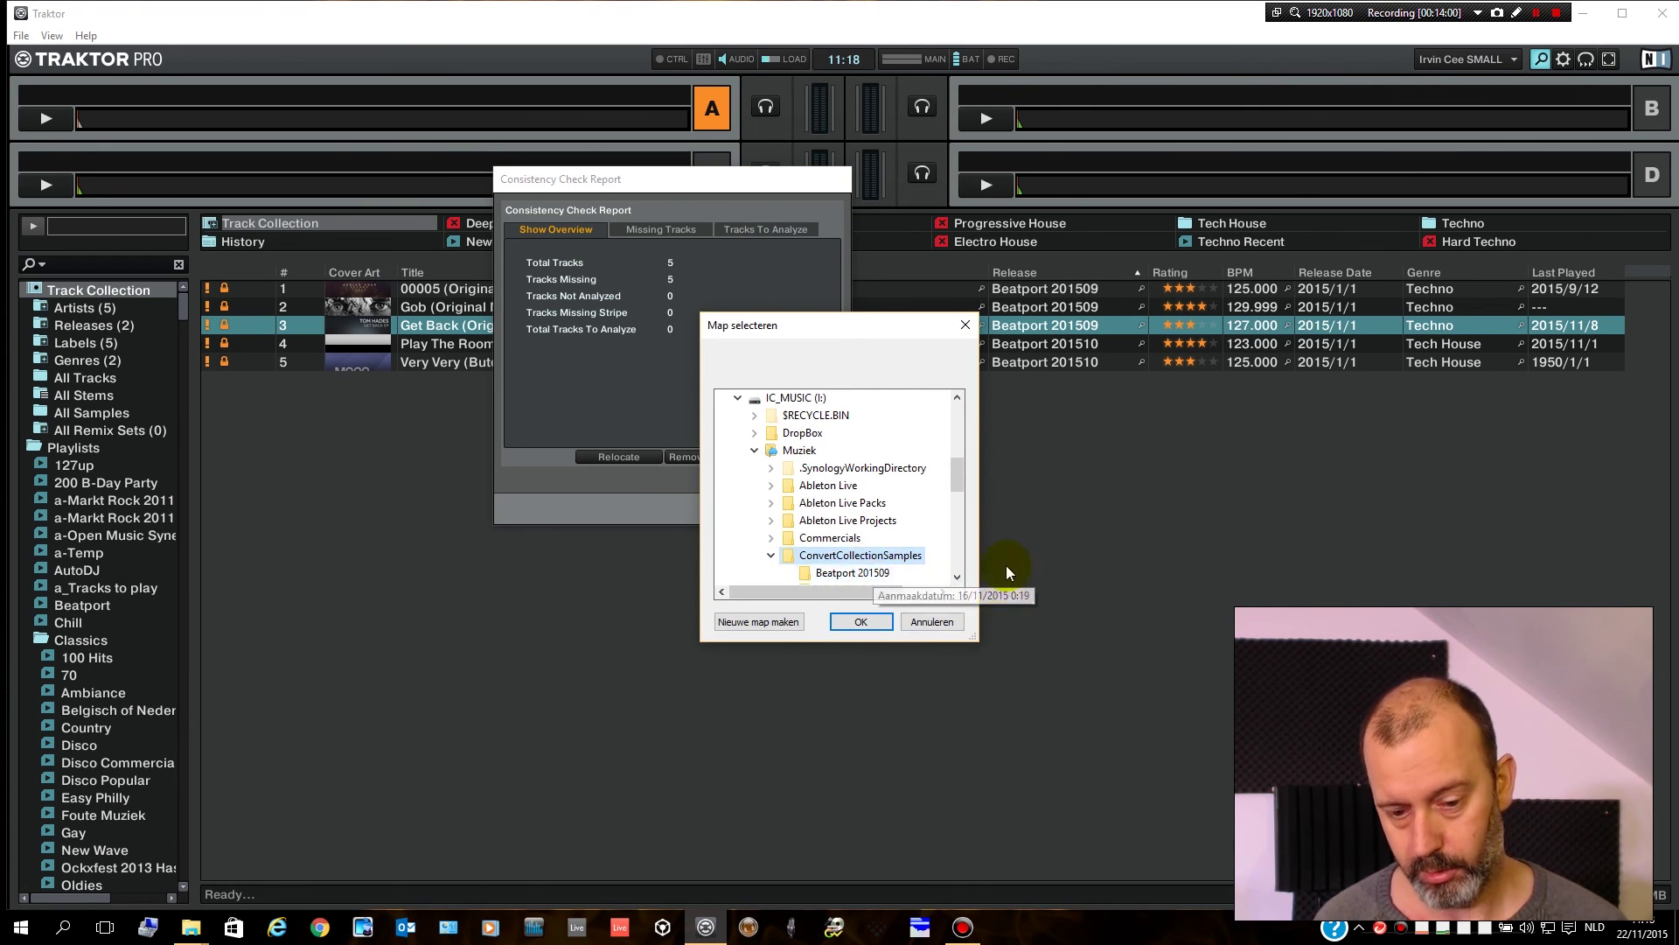
drag(956, 468, 958, 490)
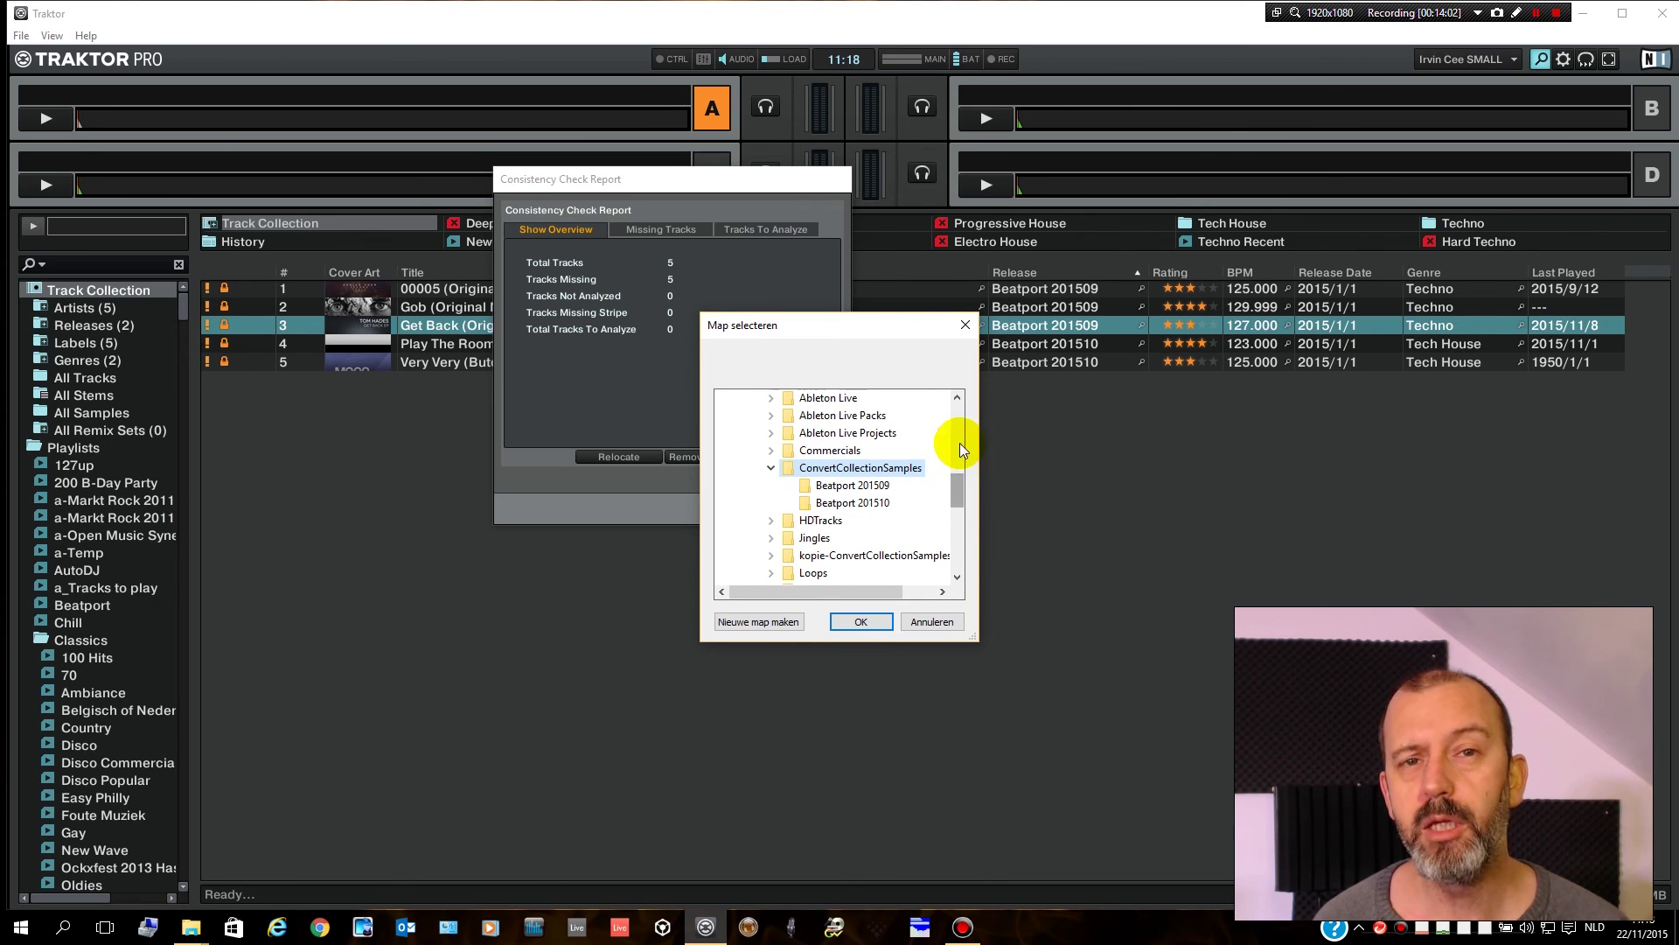
click(858, 626)
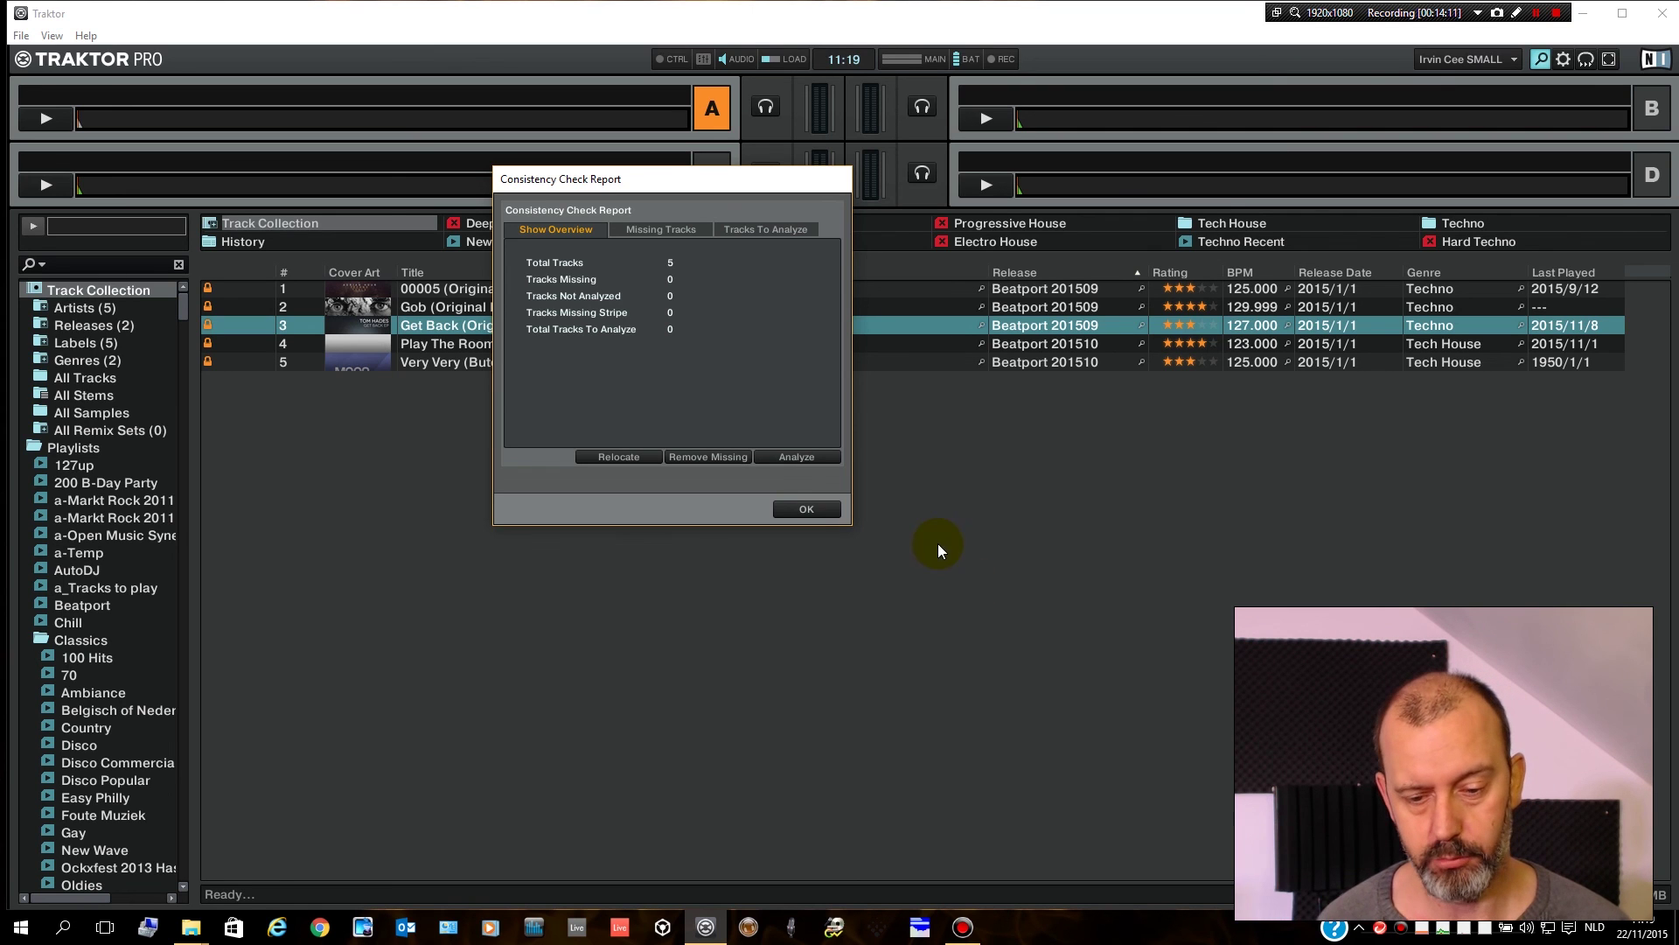
click(810, 508)
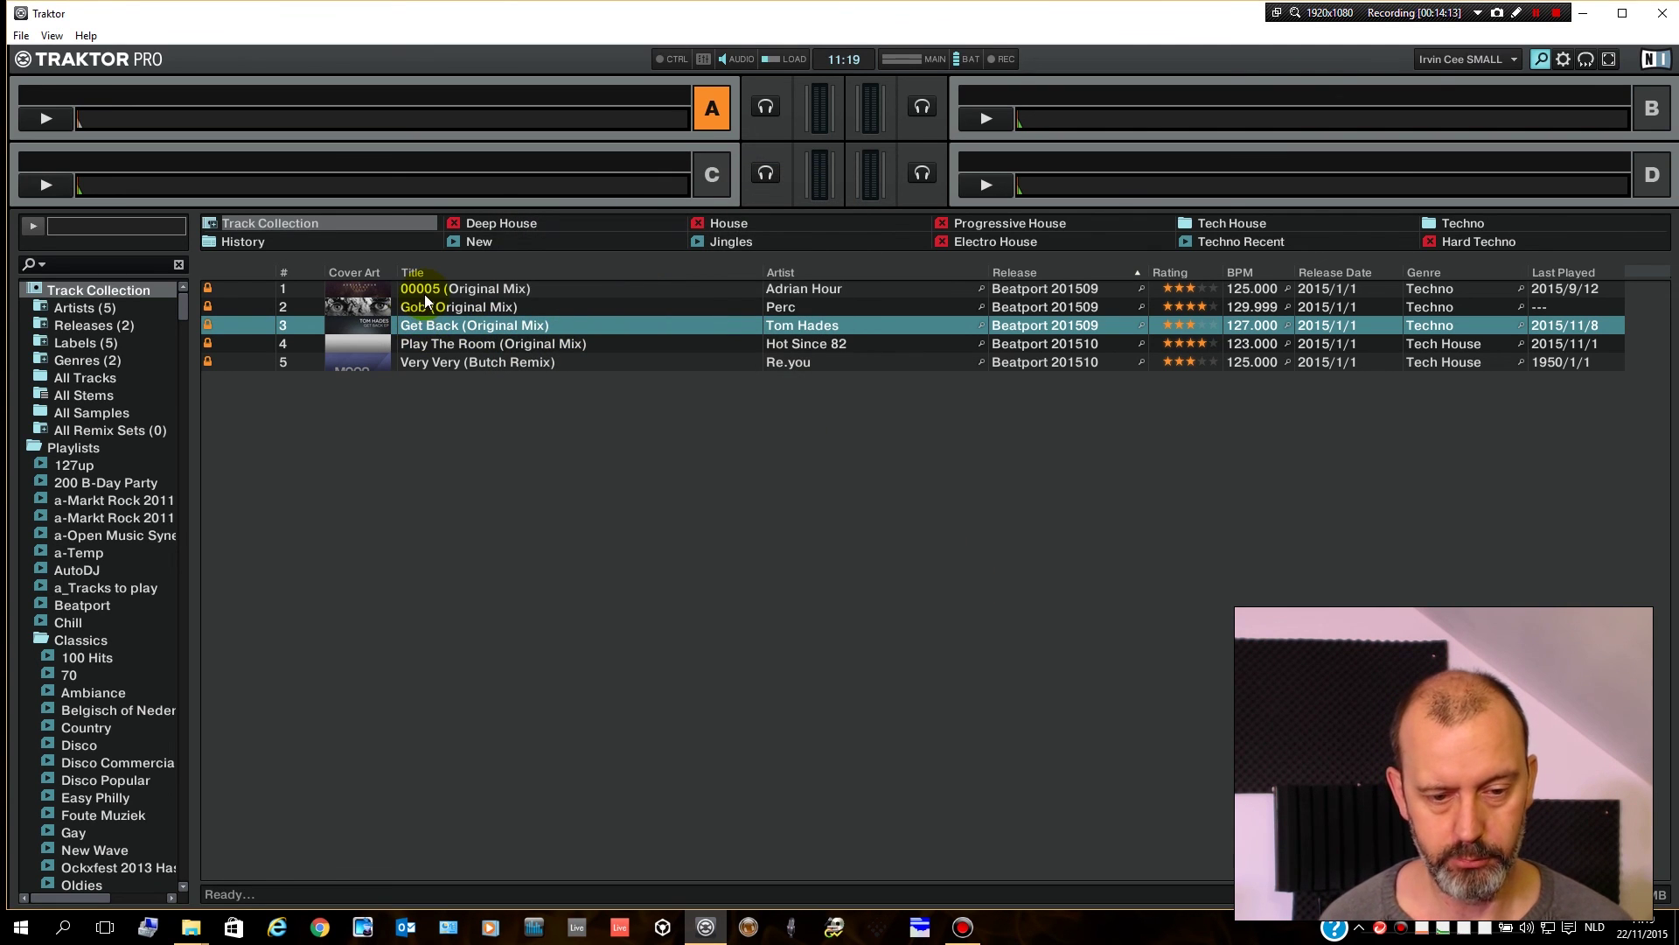
- Load Get Back (Original Mix) into deck A and play it briefly to test the relocated file
drag(427, 325, 119, 89)
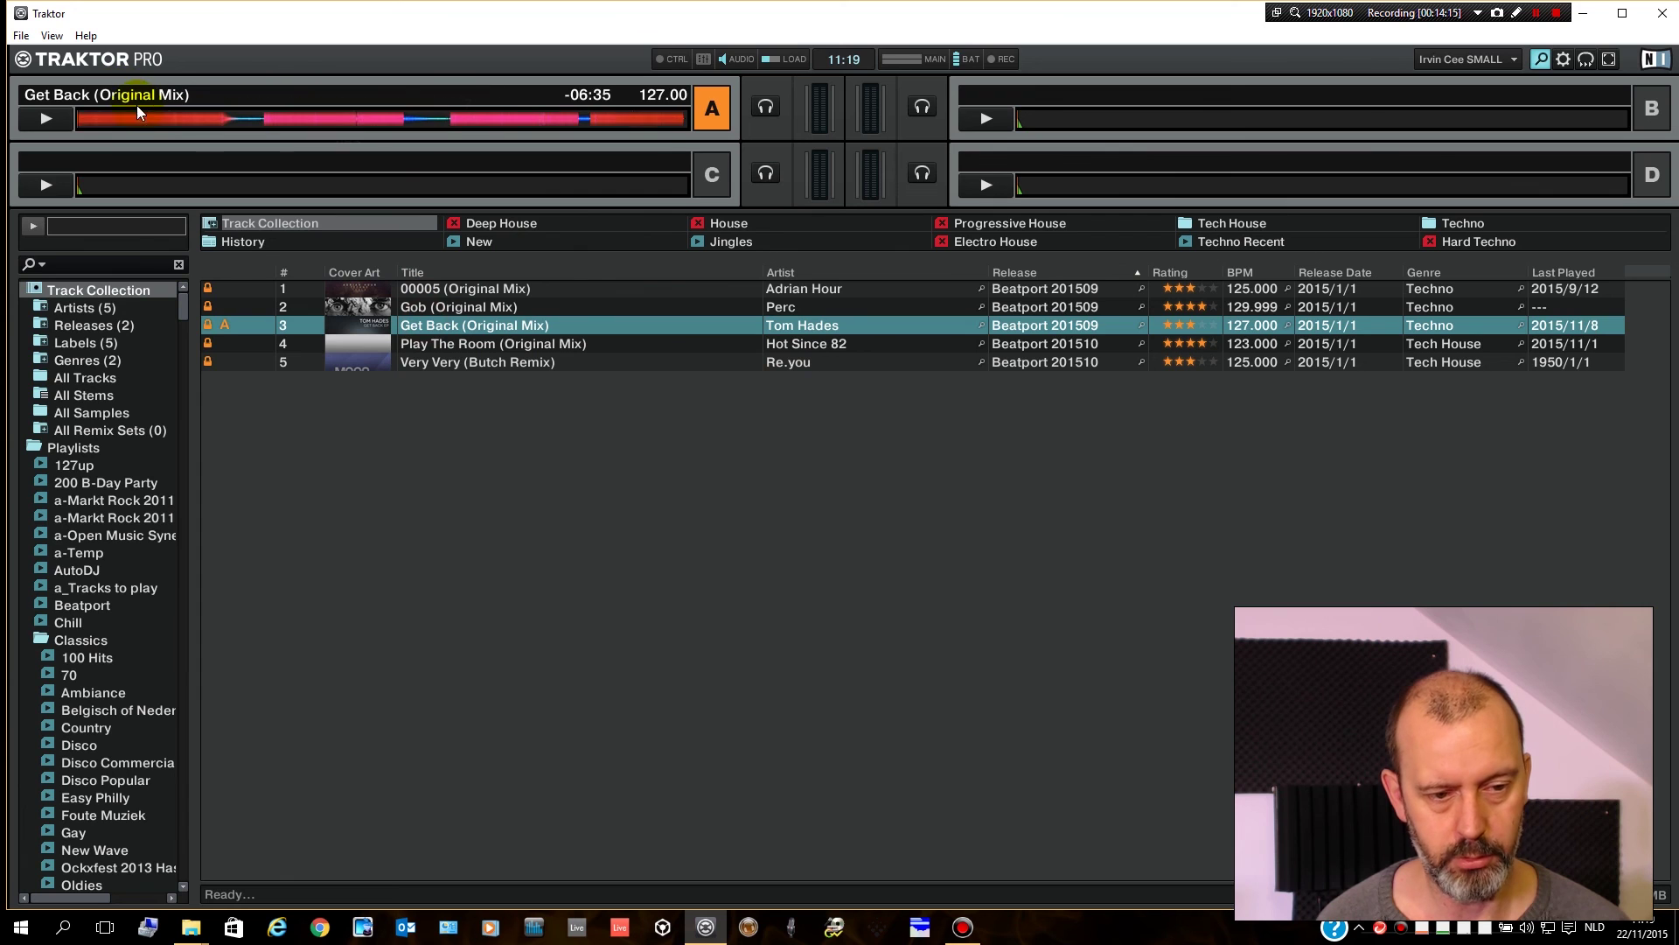
click(53, 119)
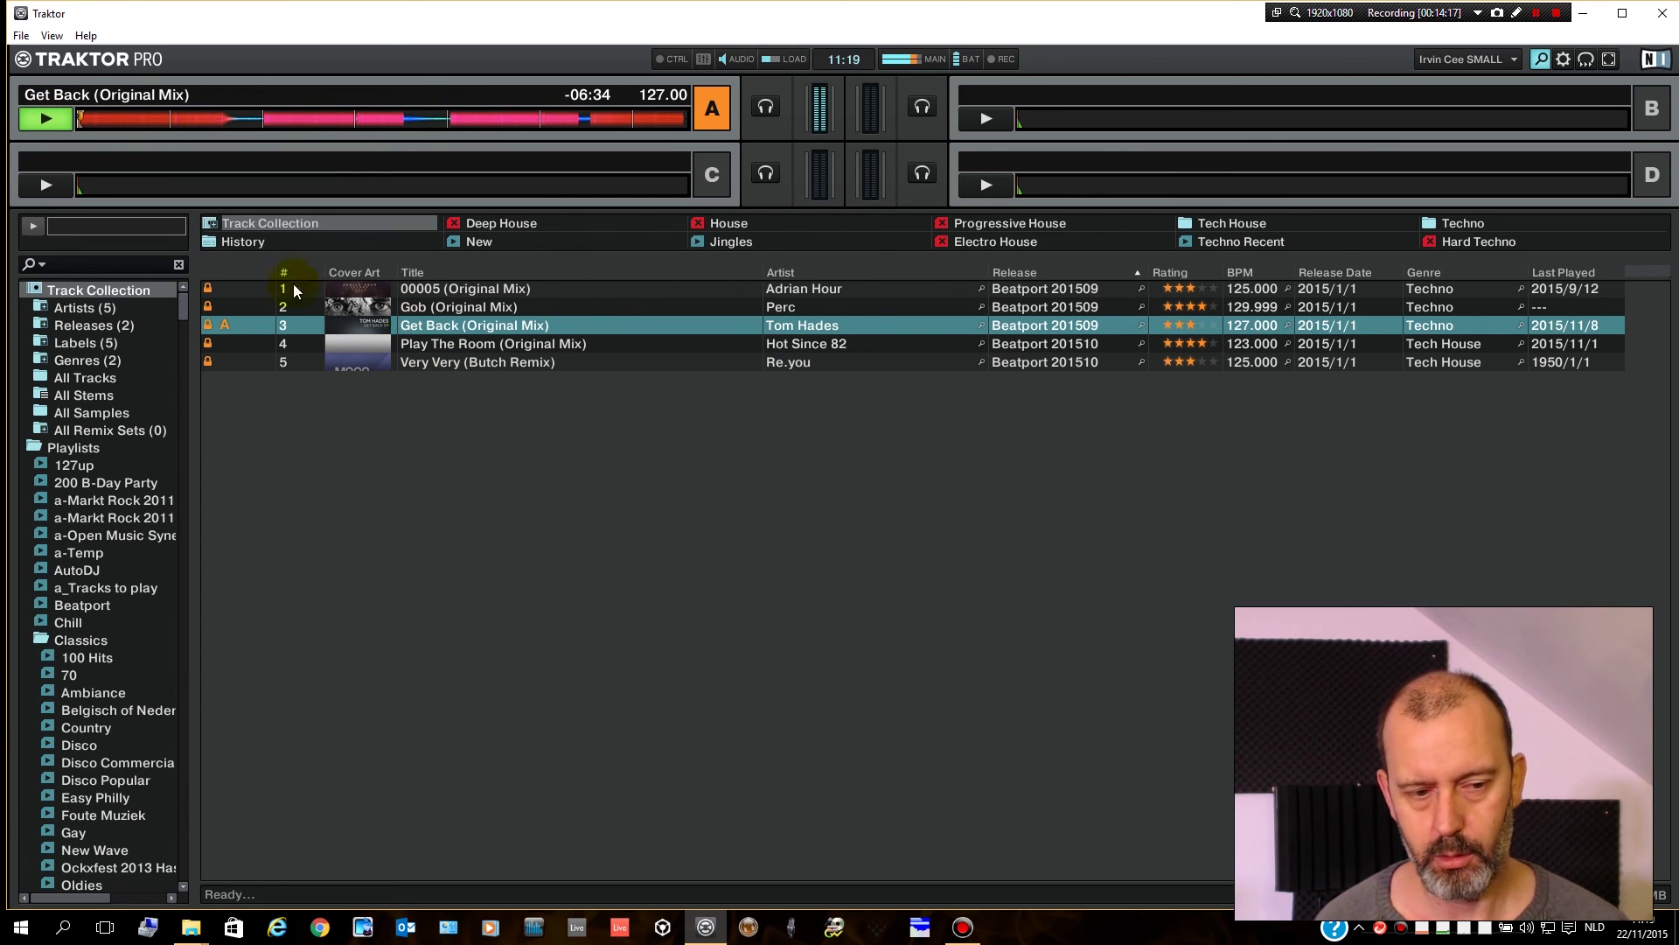
click(45, 120)
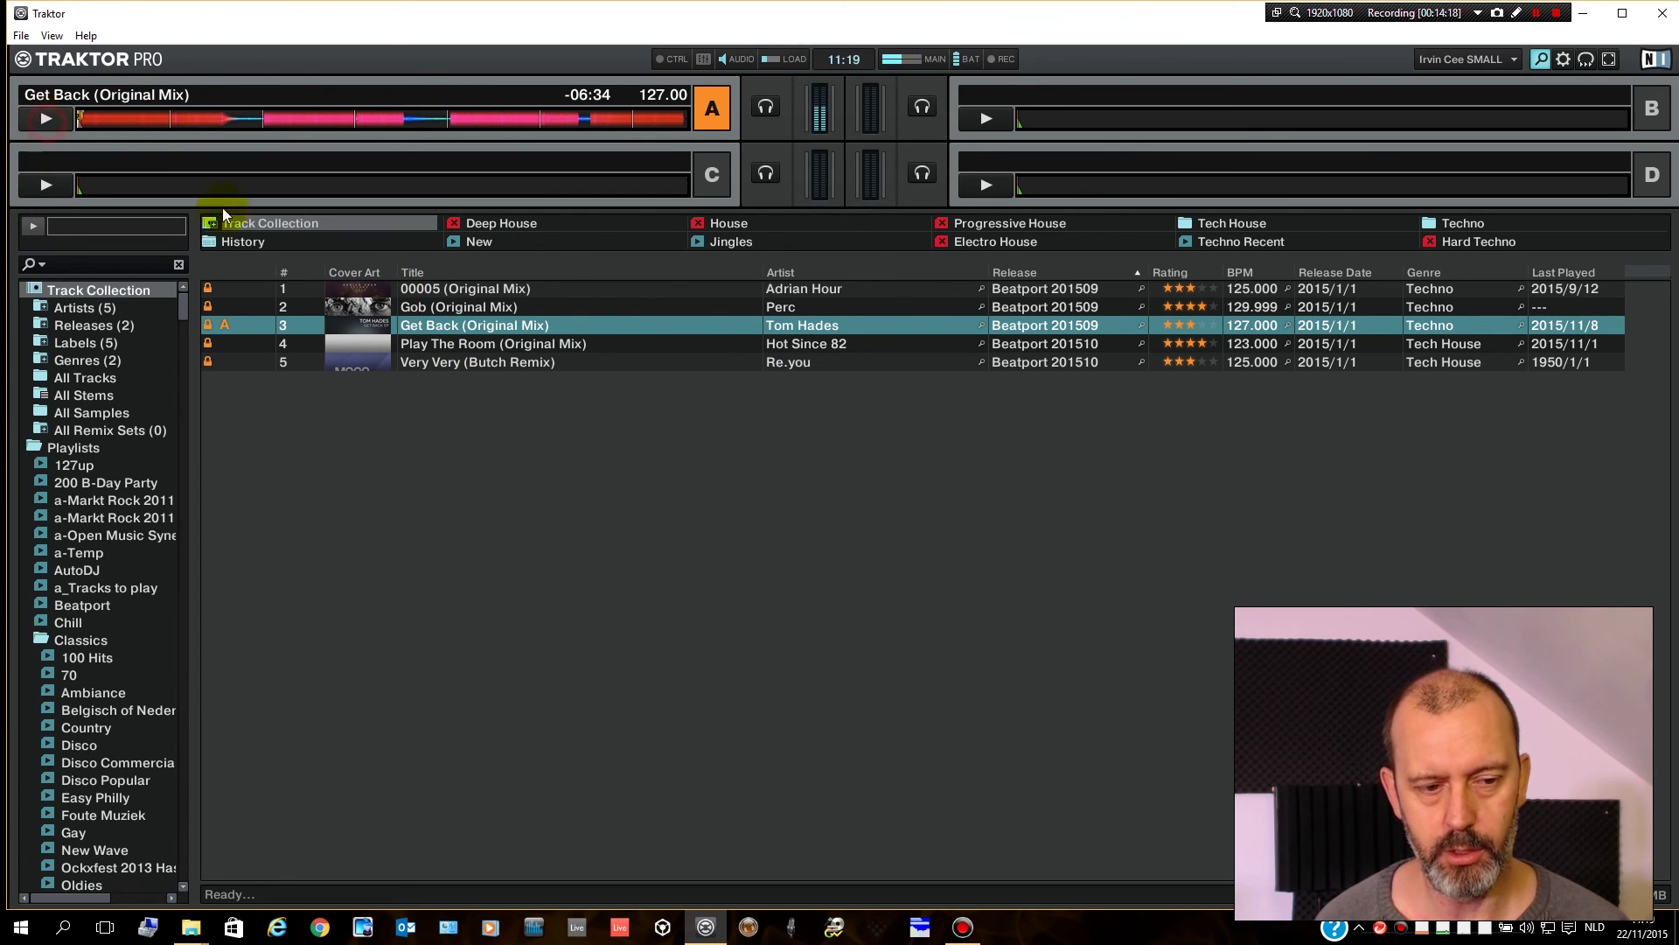
- Open the edit details of Get Back (Original Mix) to check its file path
right_click(525, 331)
click(545, 334)
click(830, 506)
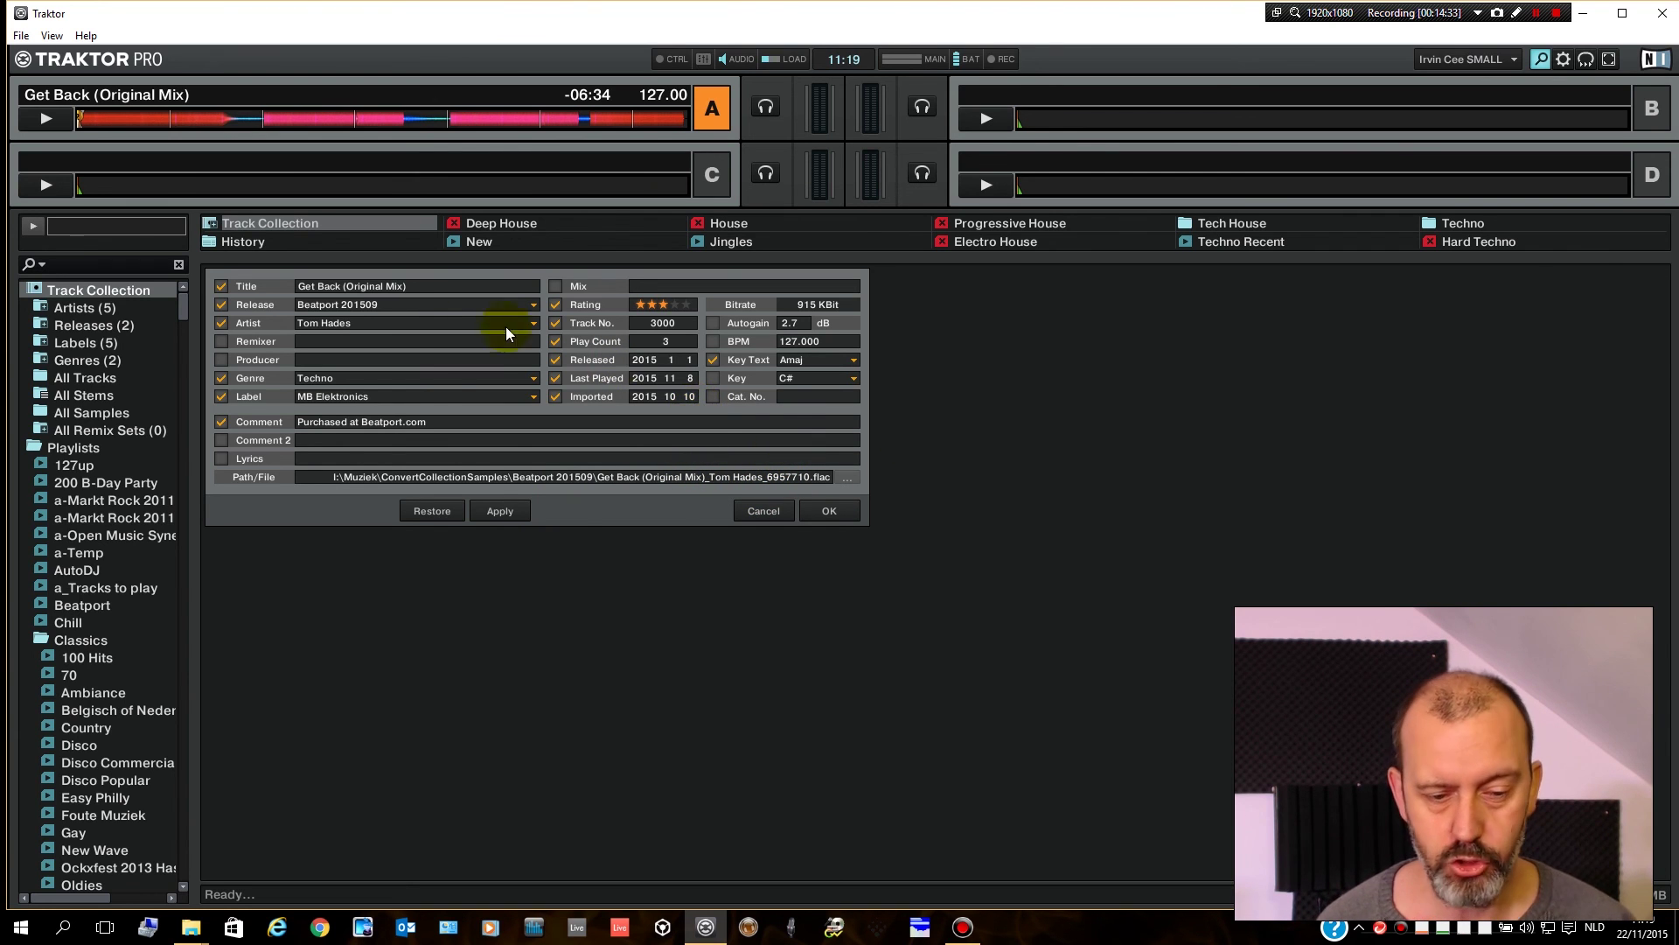
- Look up the Traktor 2.10.0 folder in File Explorer, return to Traktor, and cancel the track's edit details
key(alt+Tab)
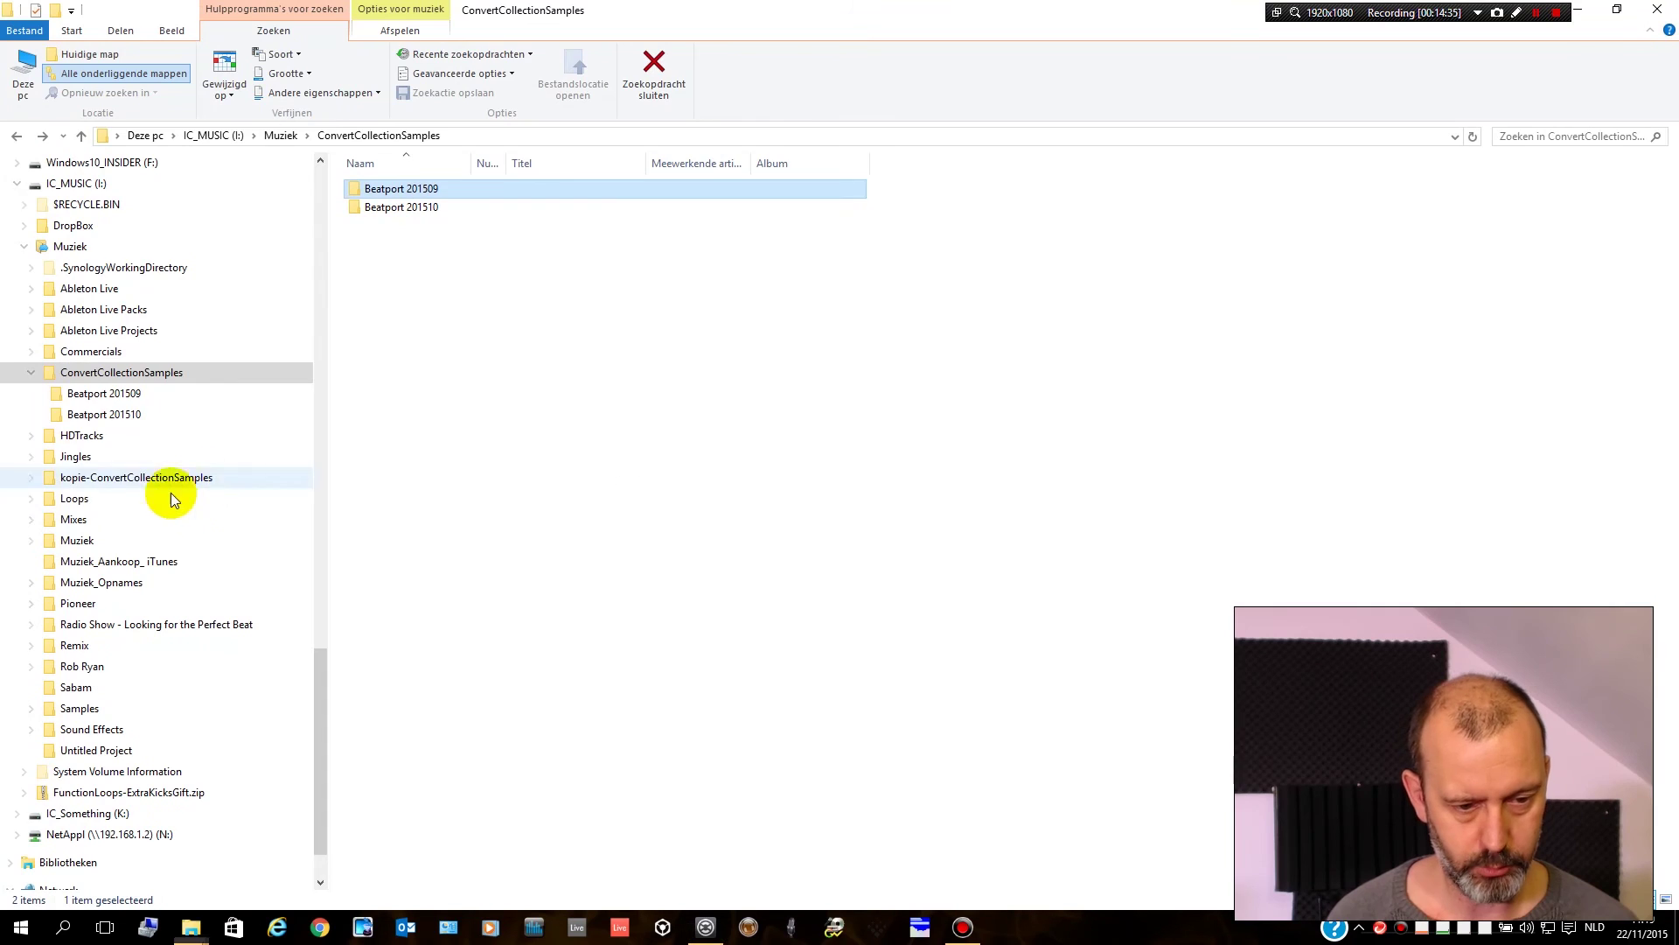
scroll(46, 207, up, 4)
scroll(39, 274, up, 16)
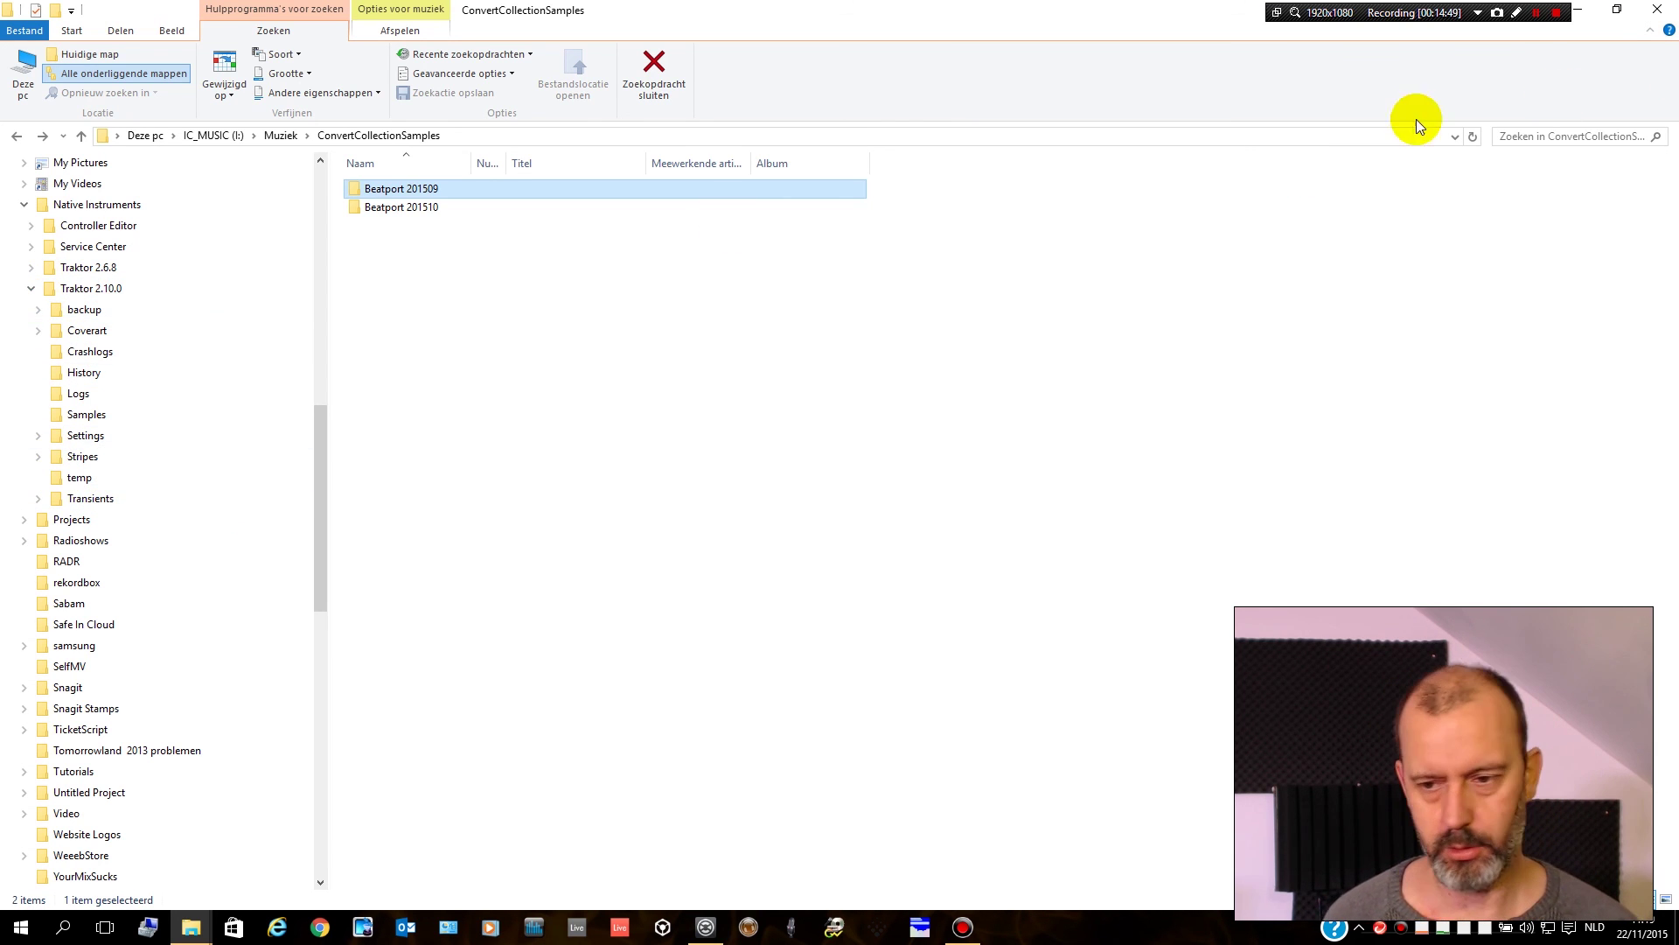
click(1589, 17)
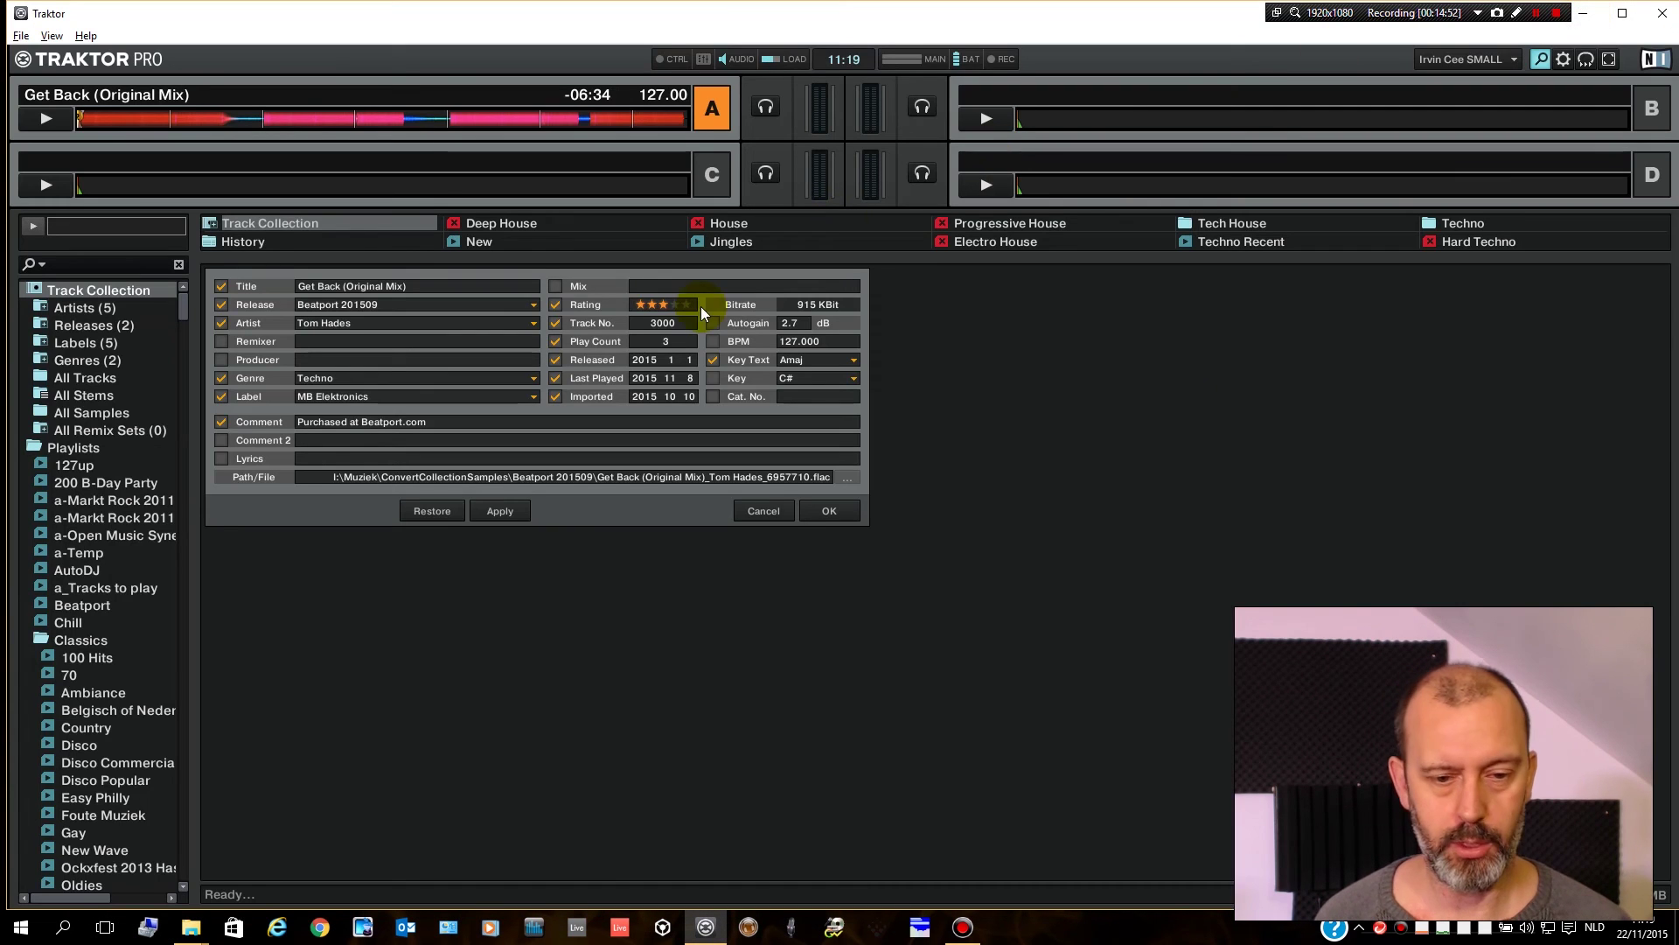
click(759, 511)
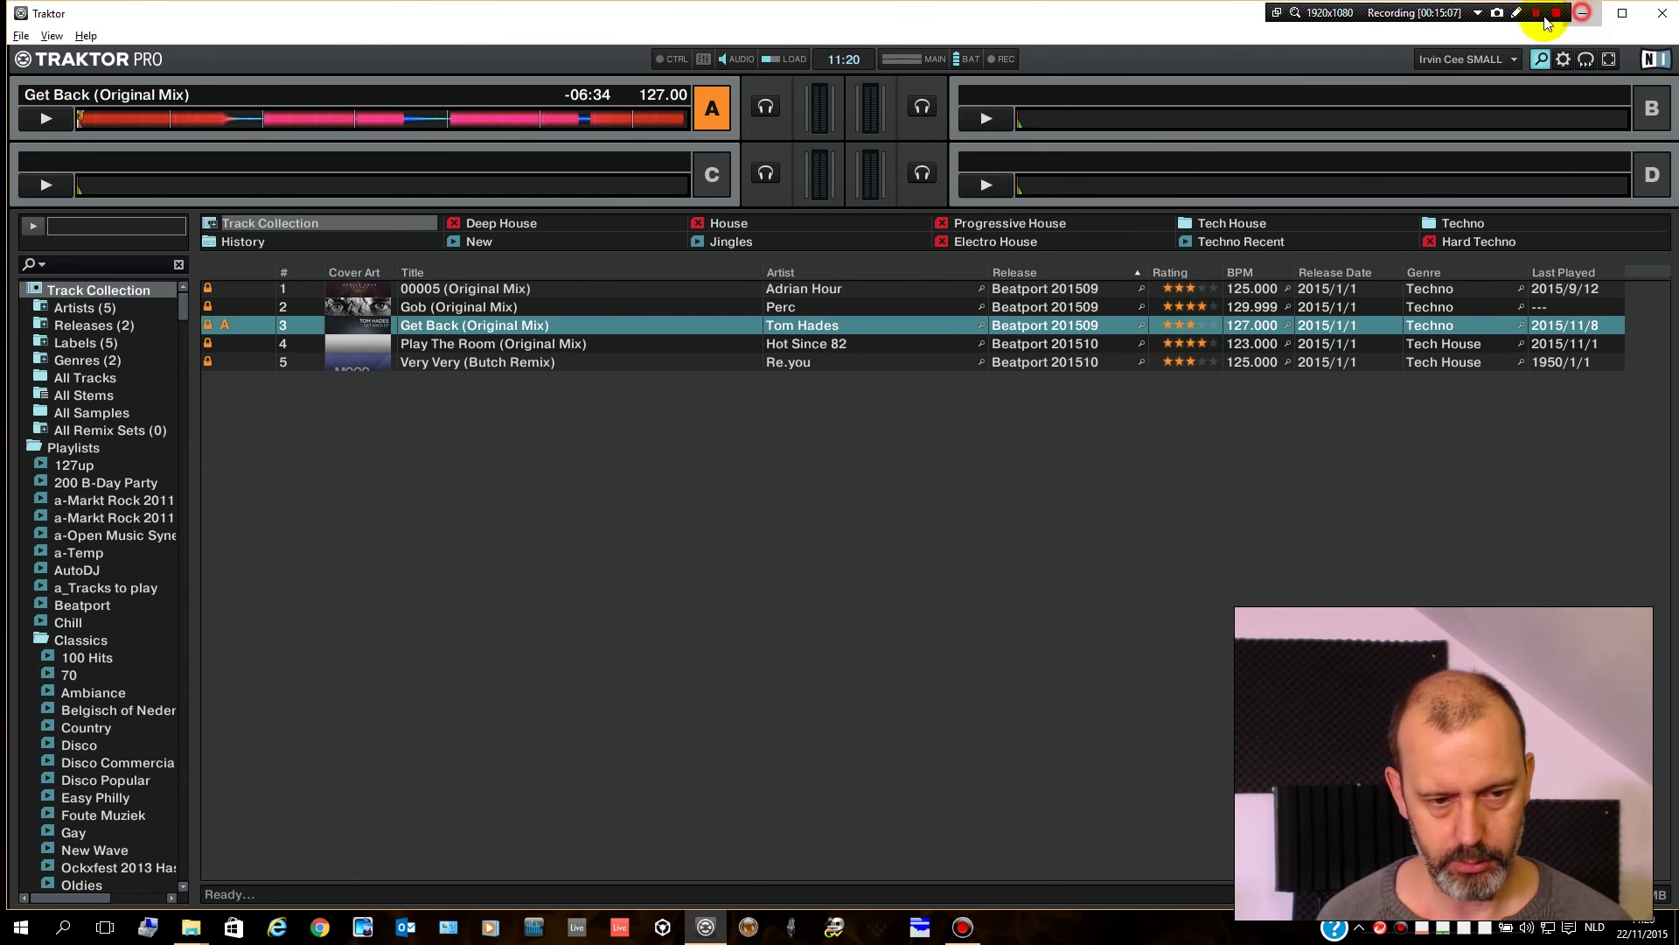
- Minimize Traktor and open the Beatport 201510 folder in File Explorer
click(1583, 13)
right_click(586, 159)
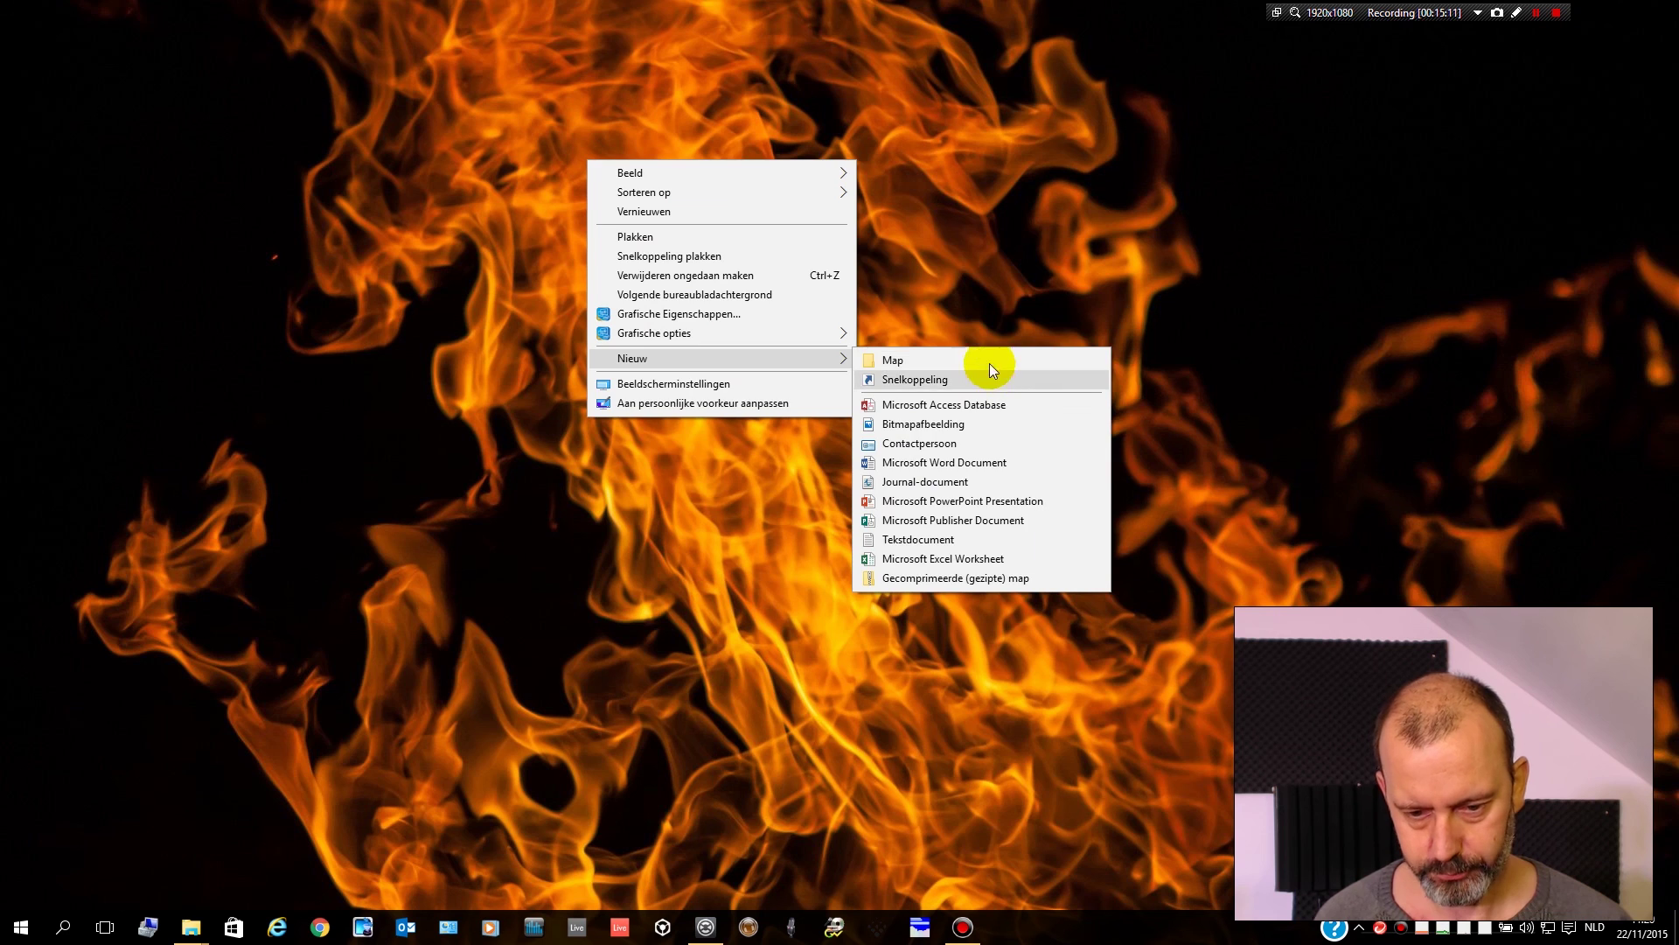
click(642, 477)
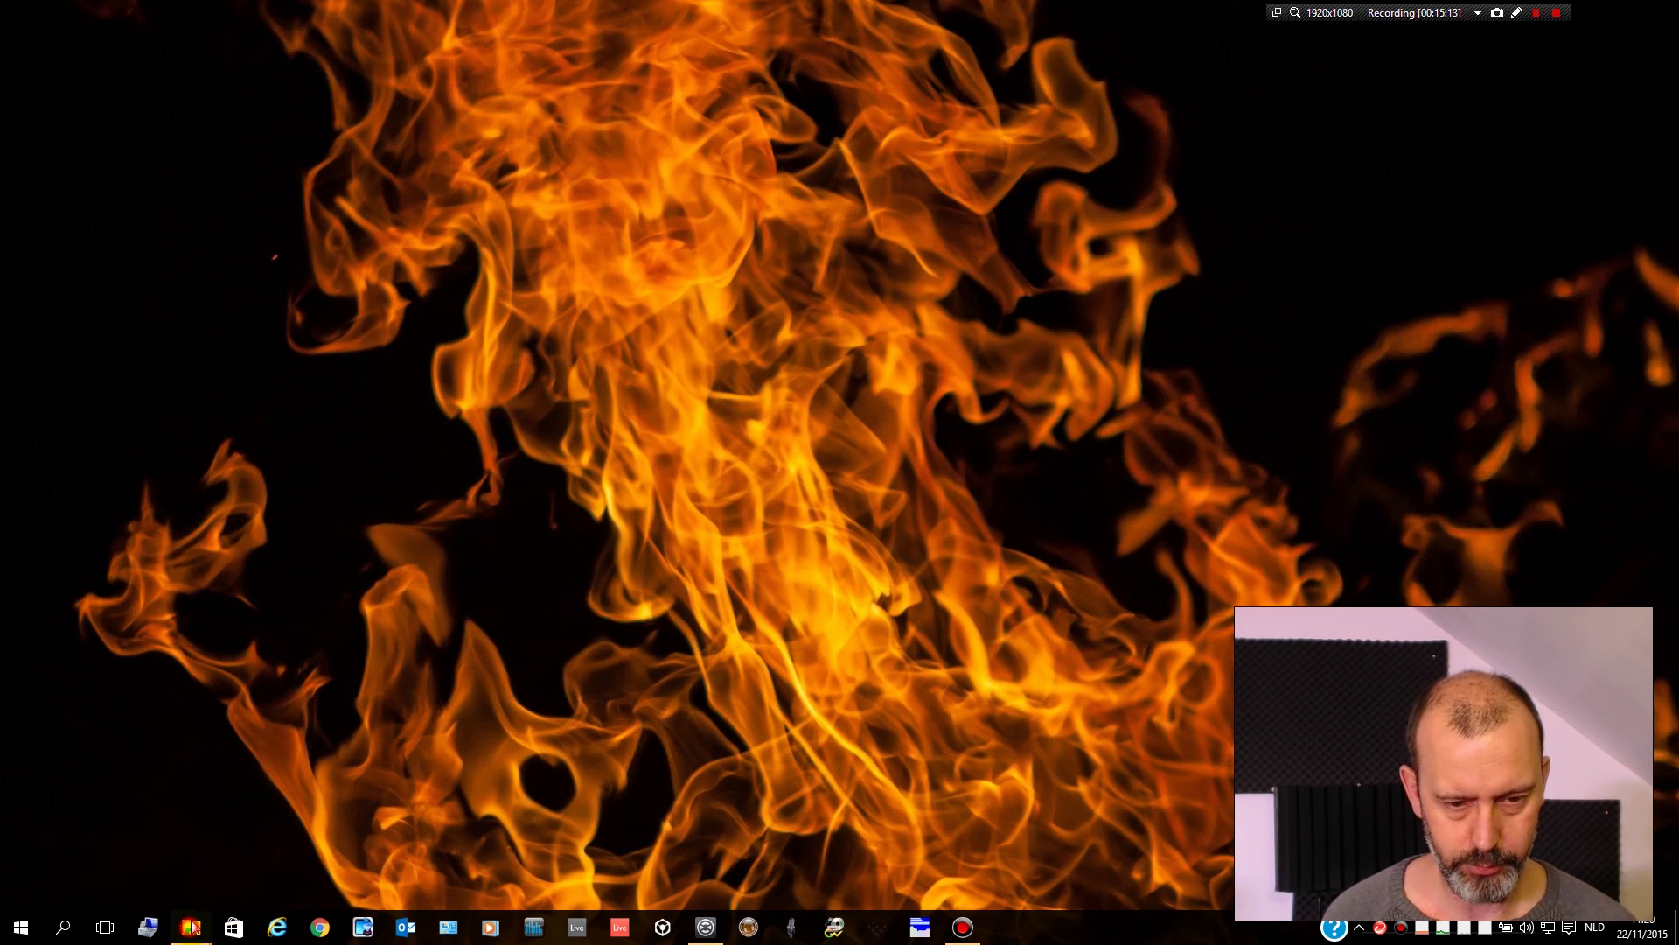
mouse_move(190, 926)
click(72, 870)
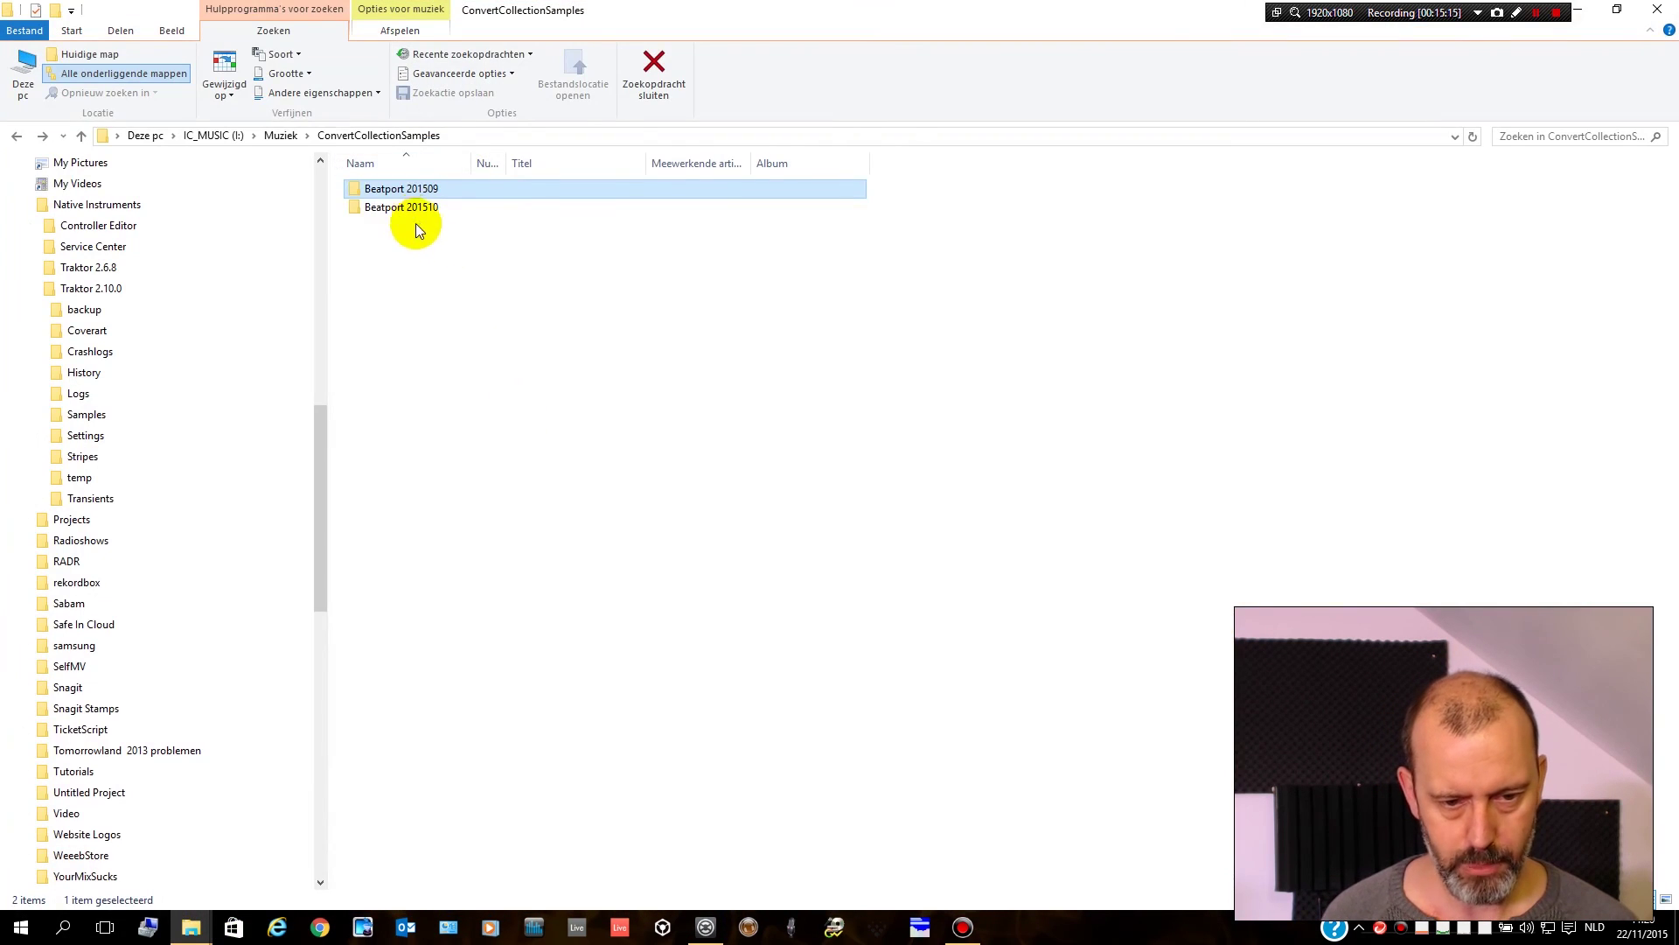
double_click(412, 215)
- Open OMG (Original Mix)_Different Heaven_7182026.flac from the Beatport 201510 folder in Mp3tag
click(383, 228)
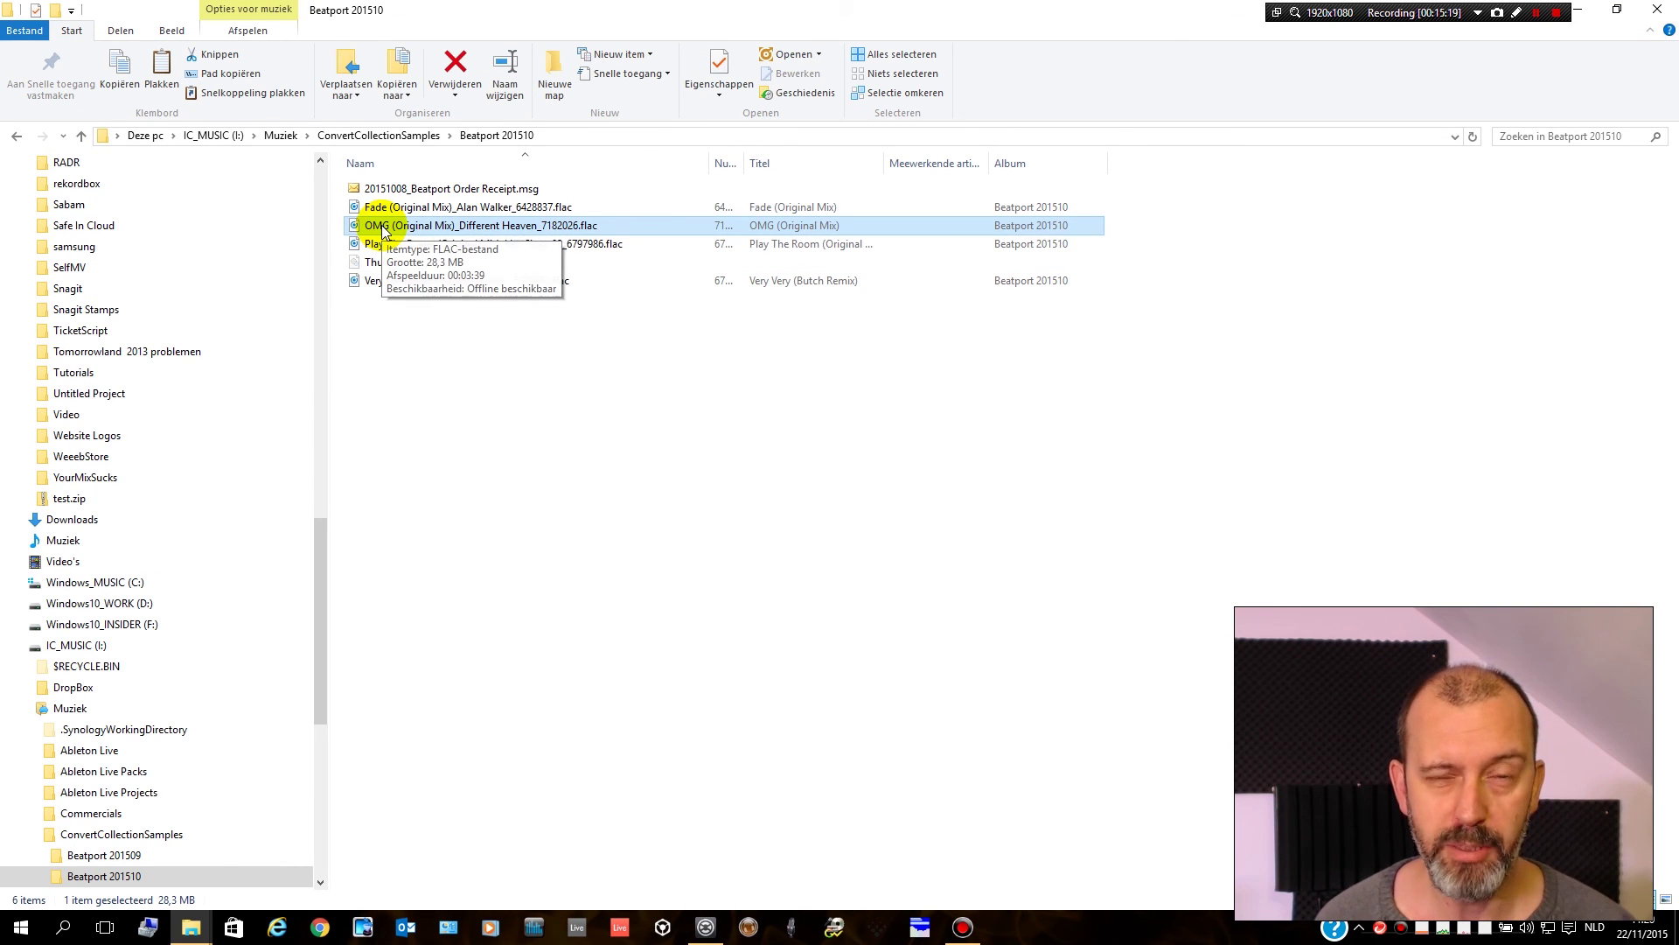
right_click(382, 230)
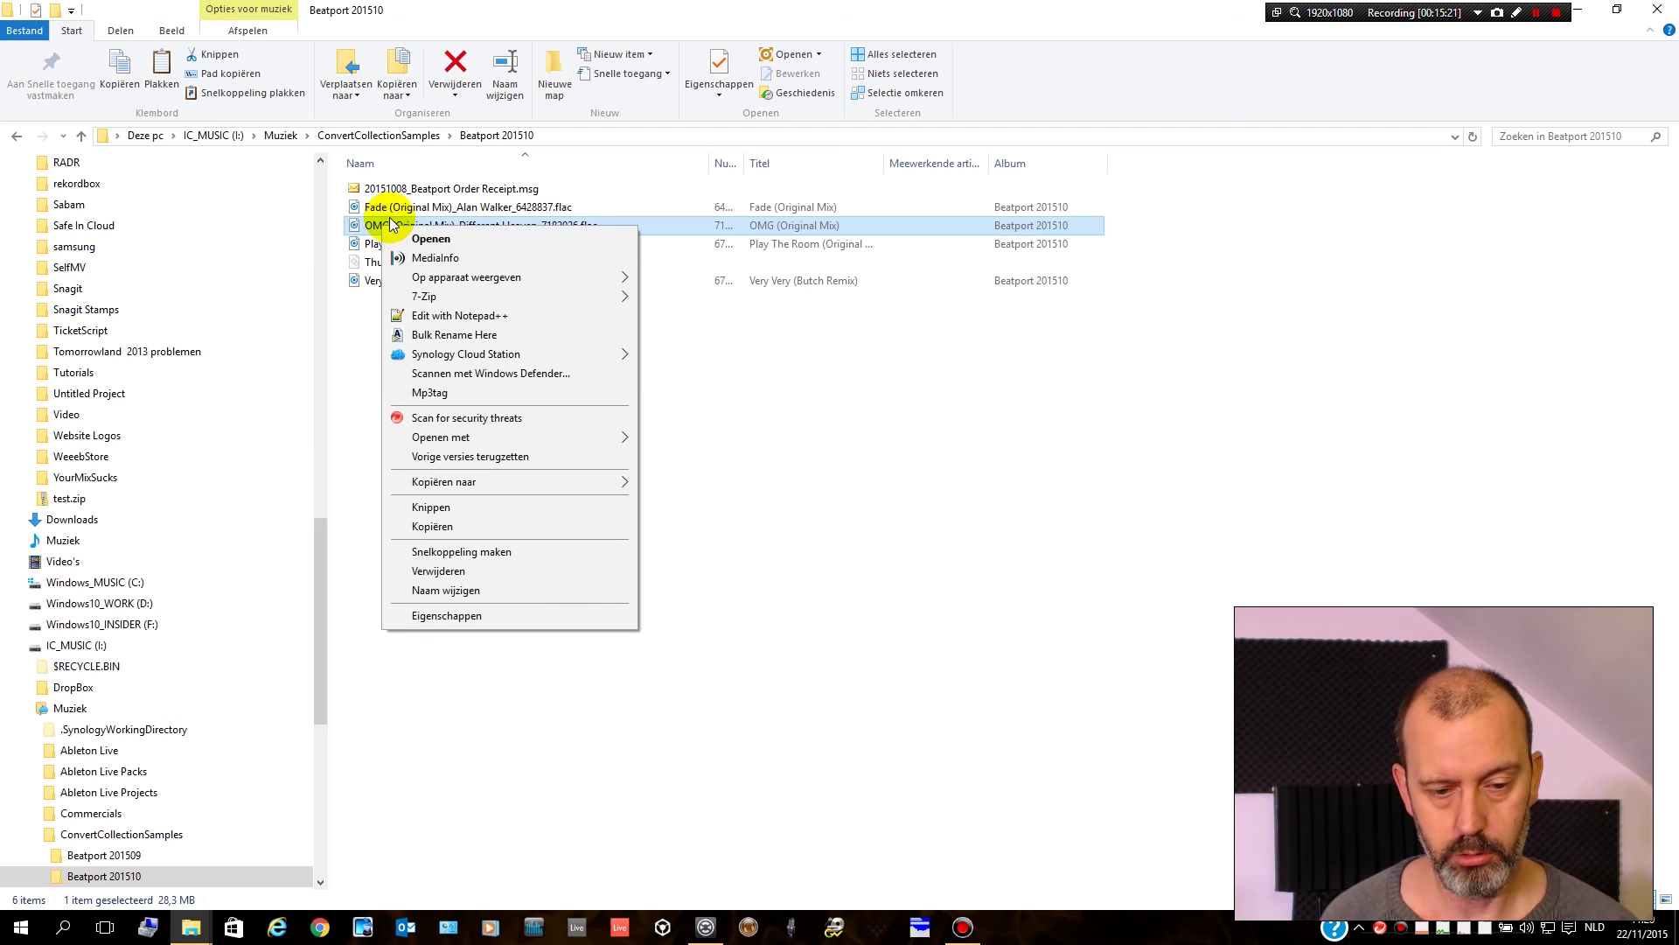
mouse_move(481, 299)
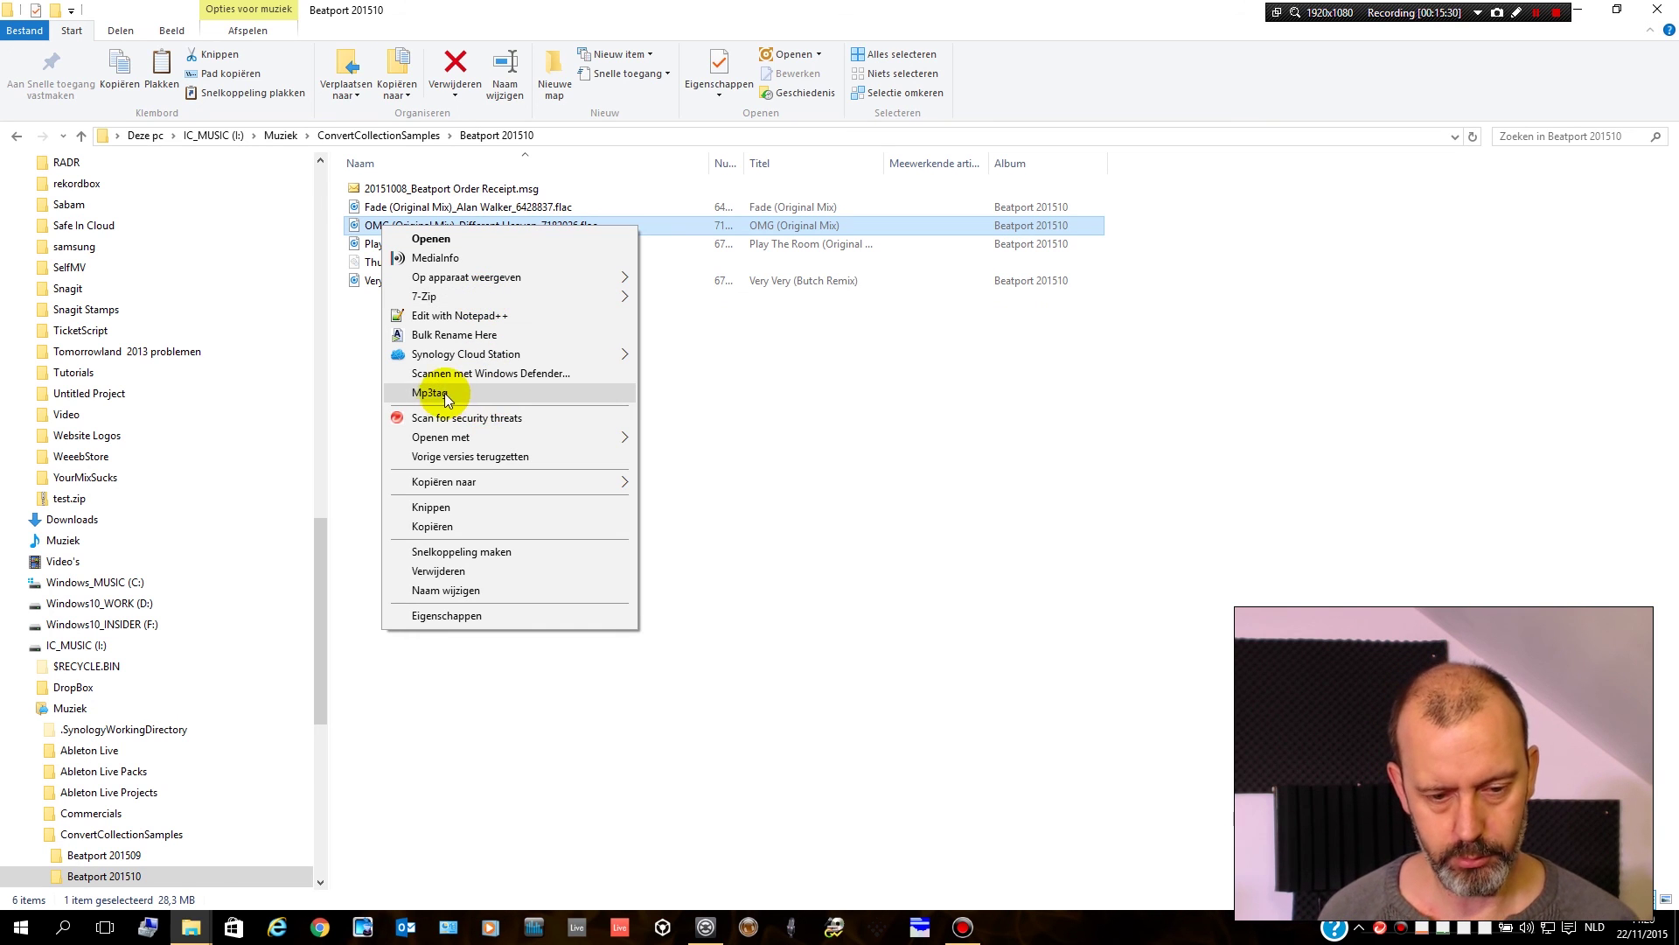
right_click(365, 222)
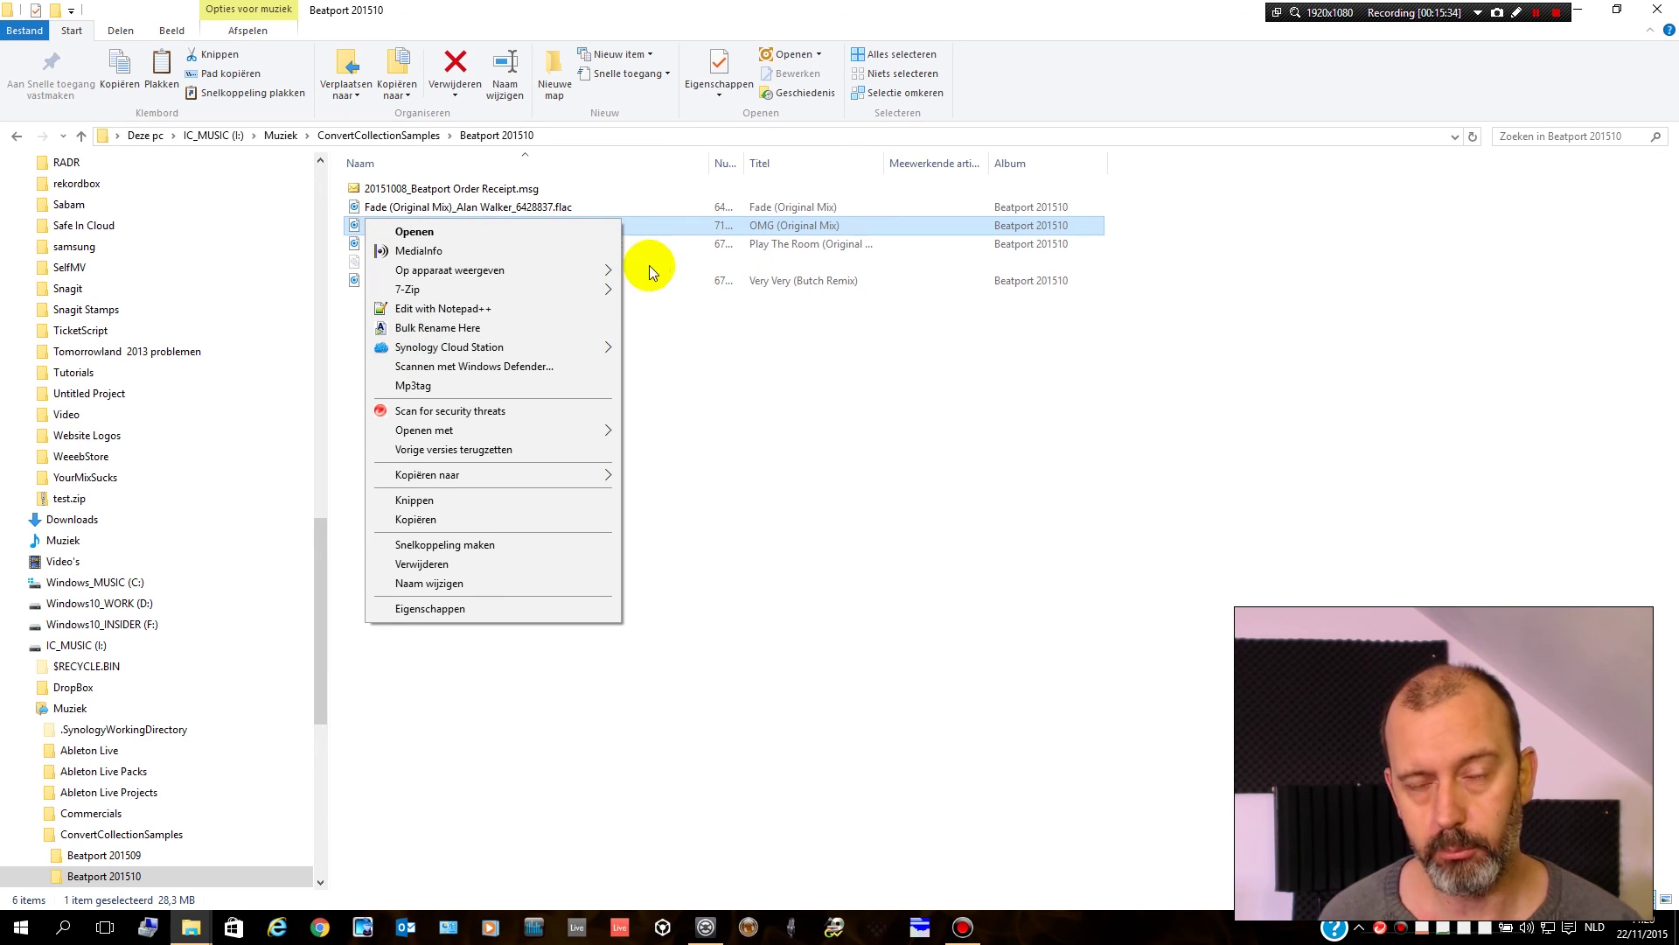
click(427, 385)
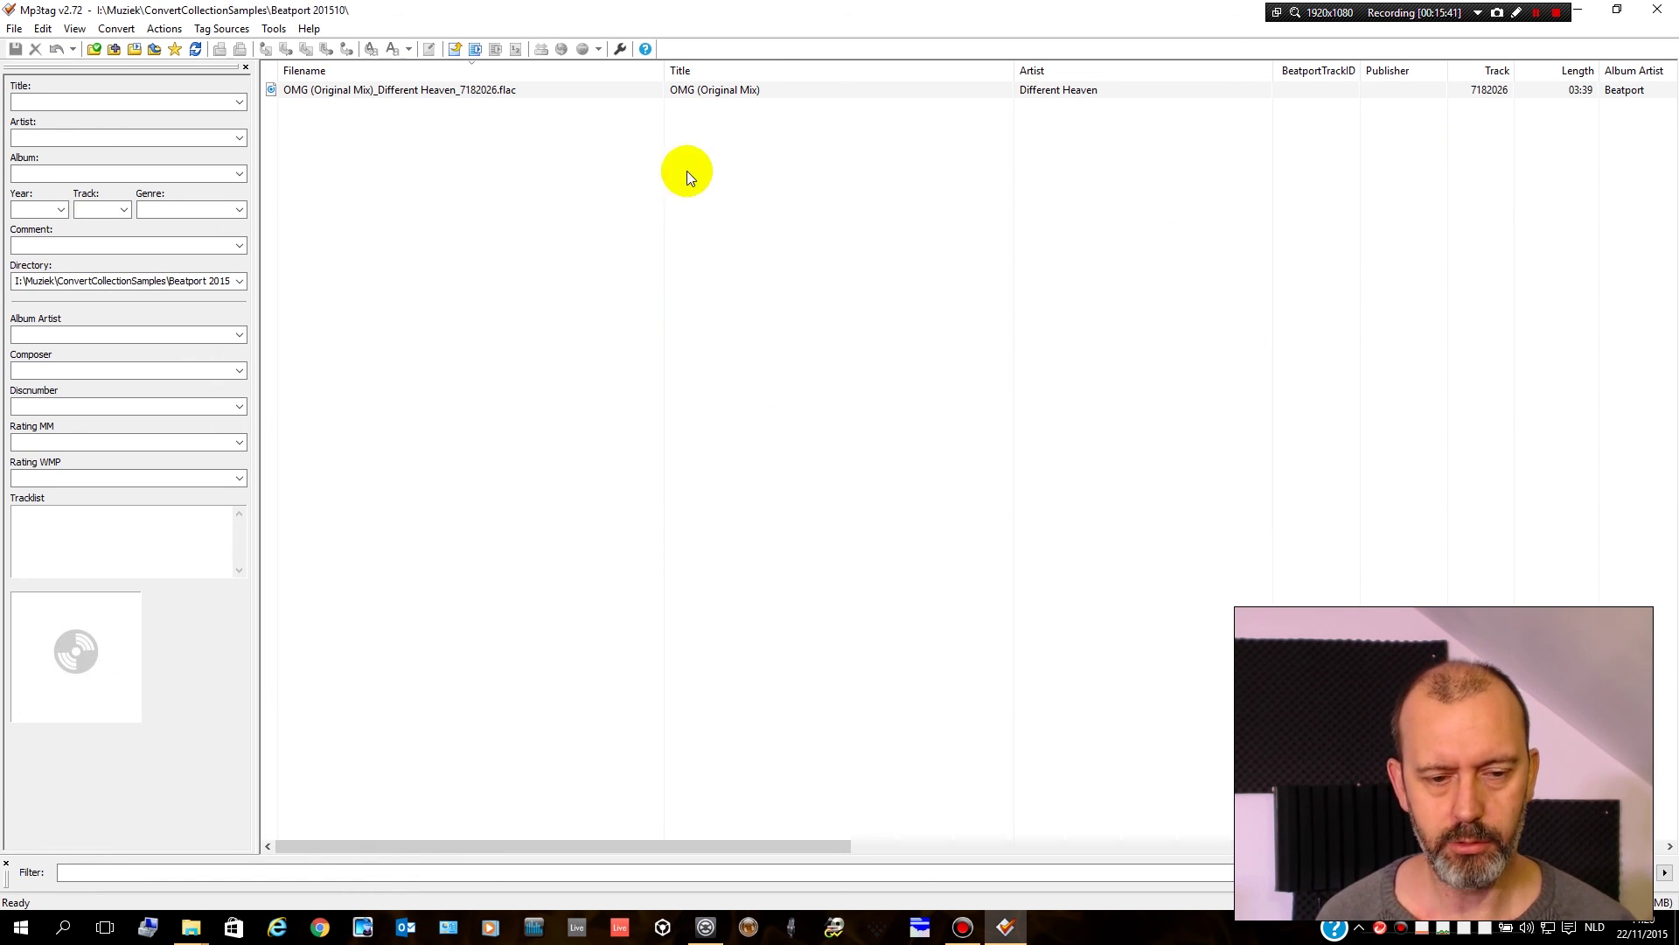
- Examine the tags, cover art, rating and BeatportTrackID fields of the OMG (Original Mix) file, and close Mp3tag
click(338, 91)
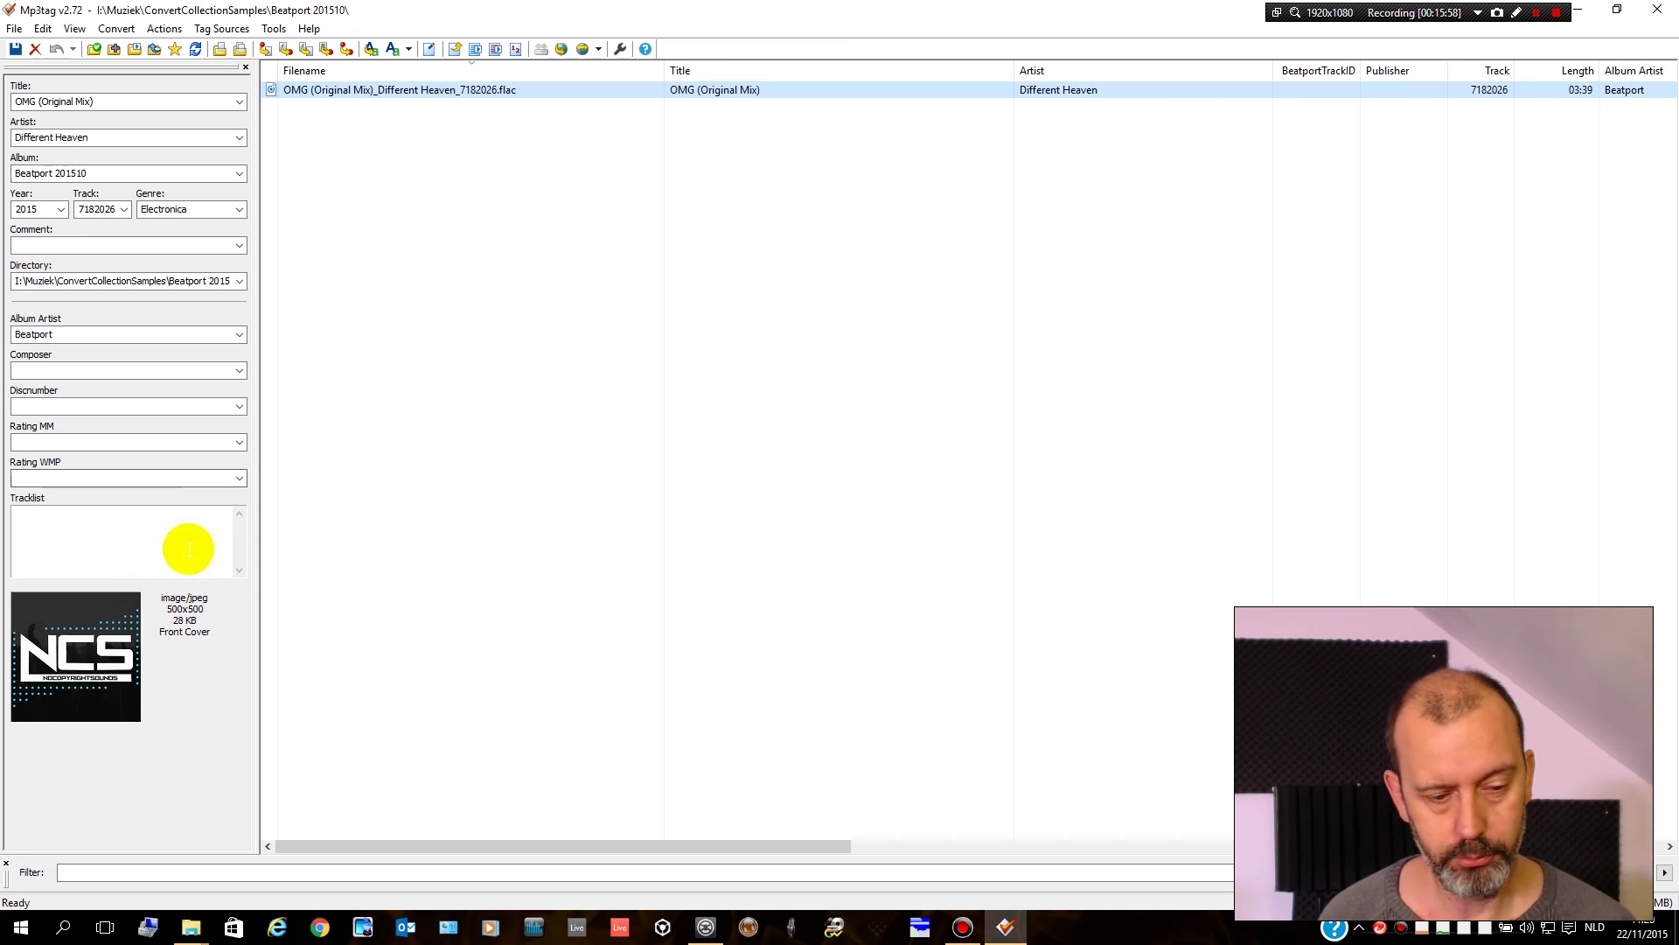
click(55, 442)
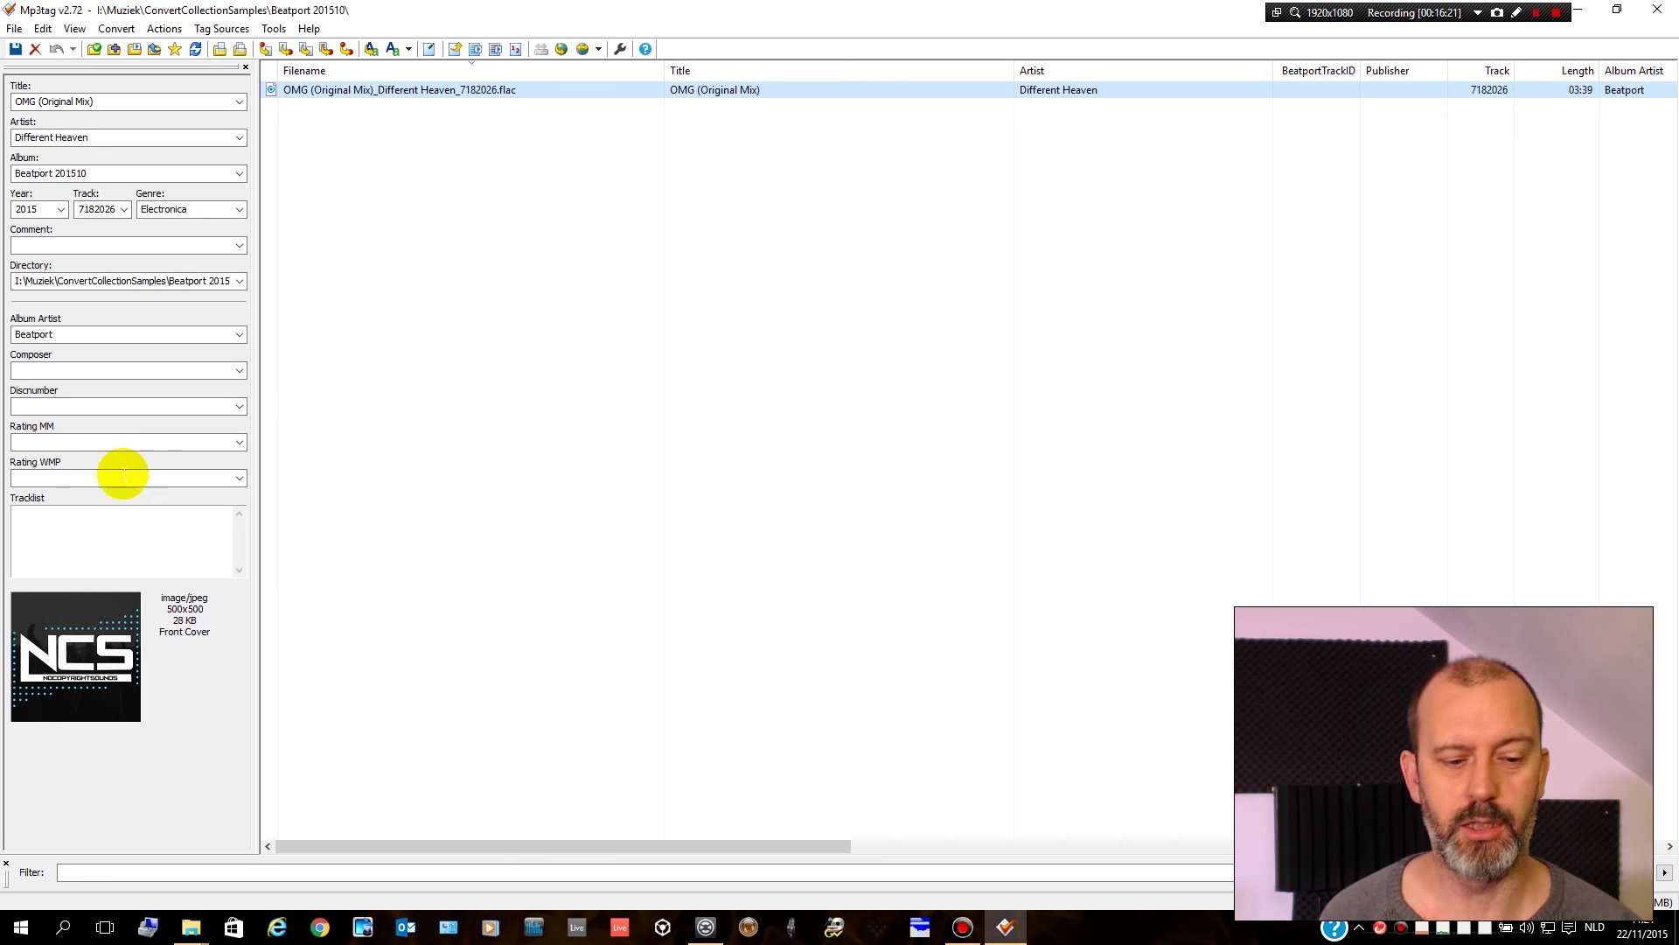
click(518, 94)
click(668, 133)
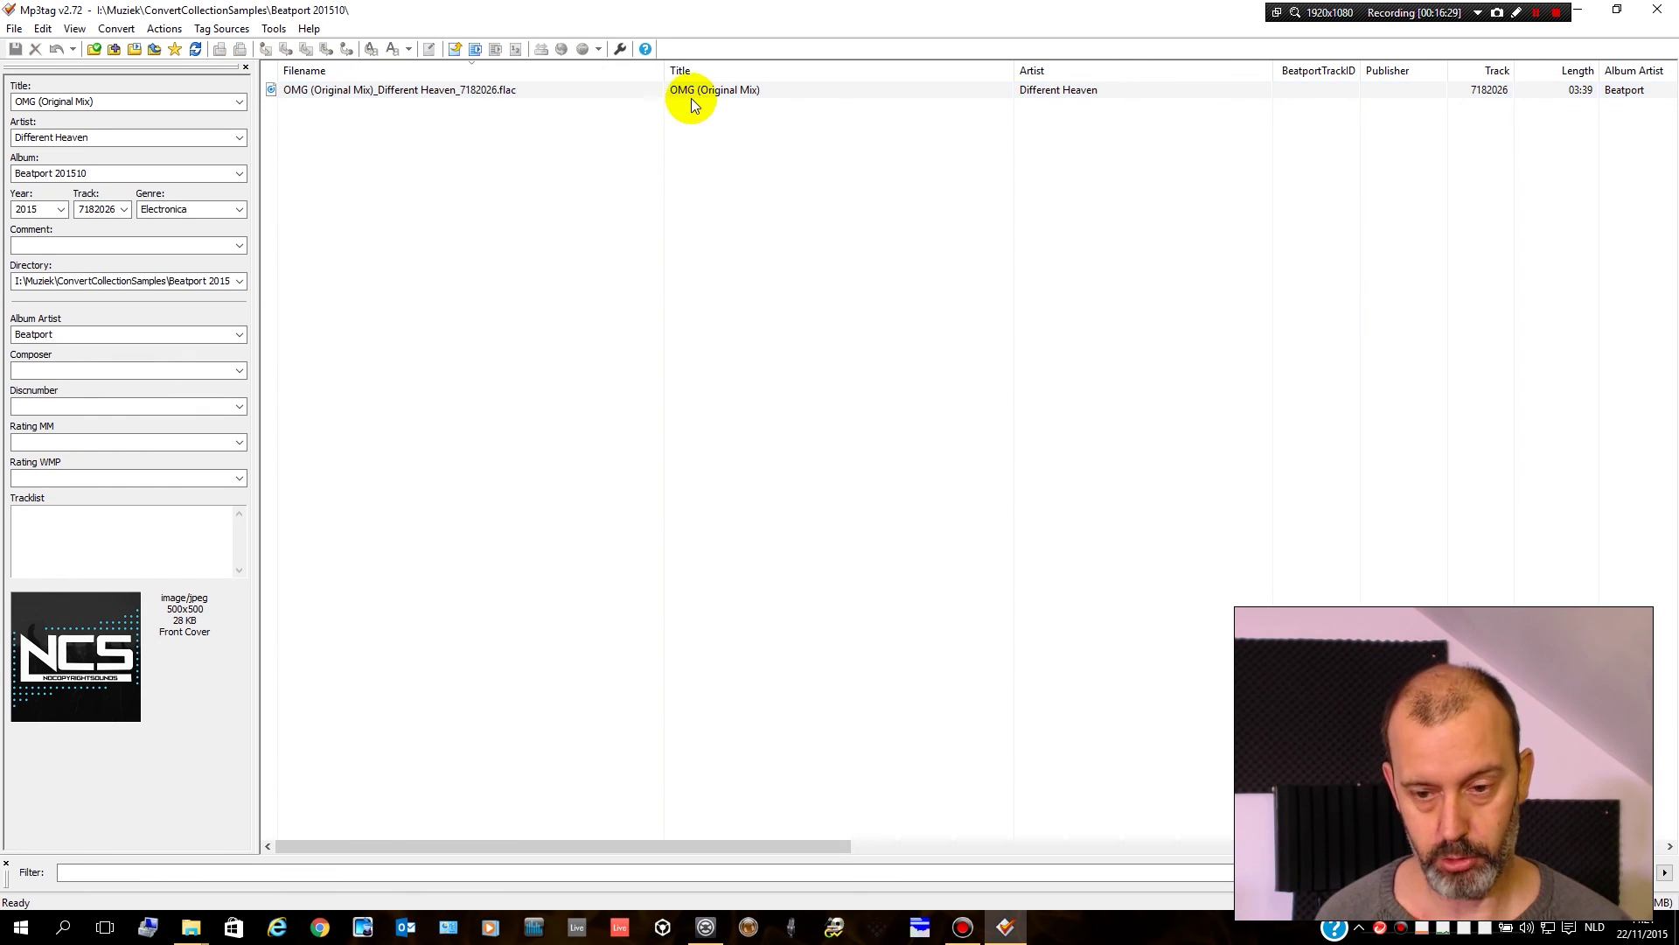
click(1312, 91)
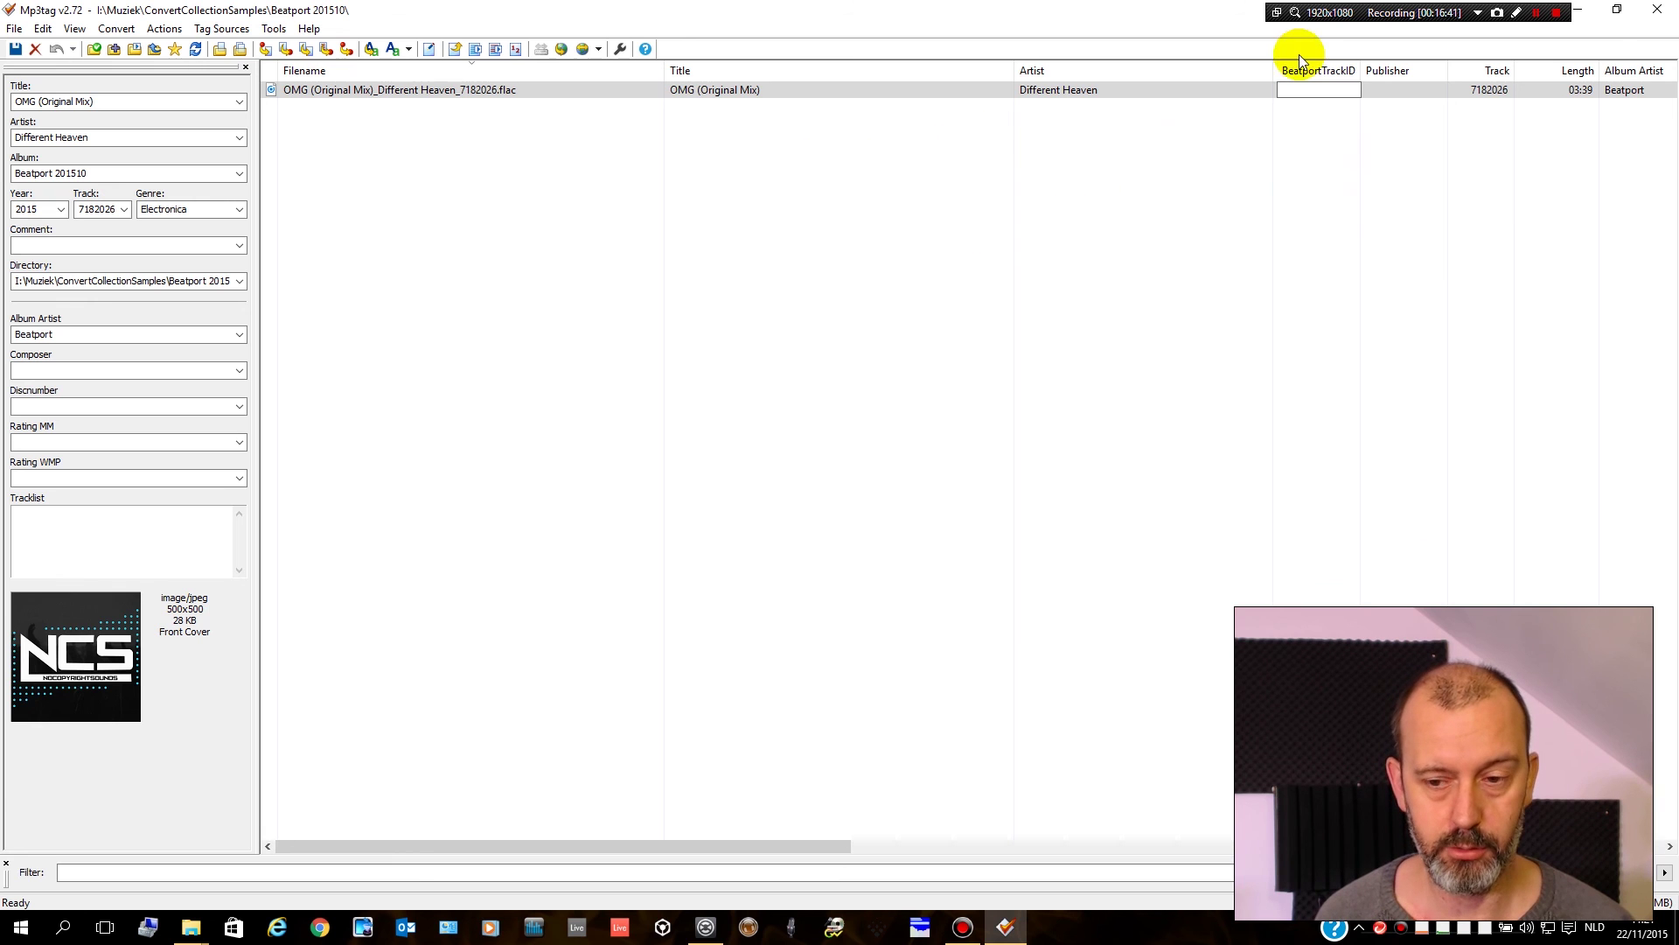
click(1659, 14)
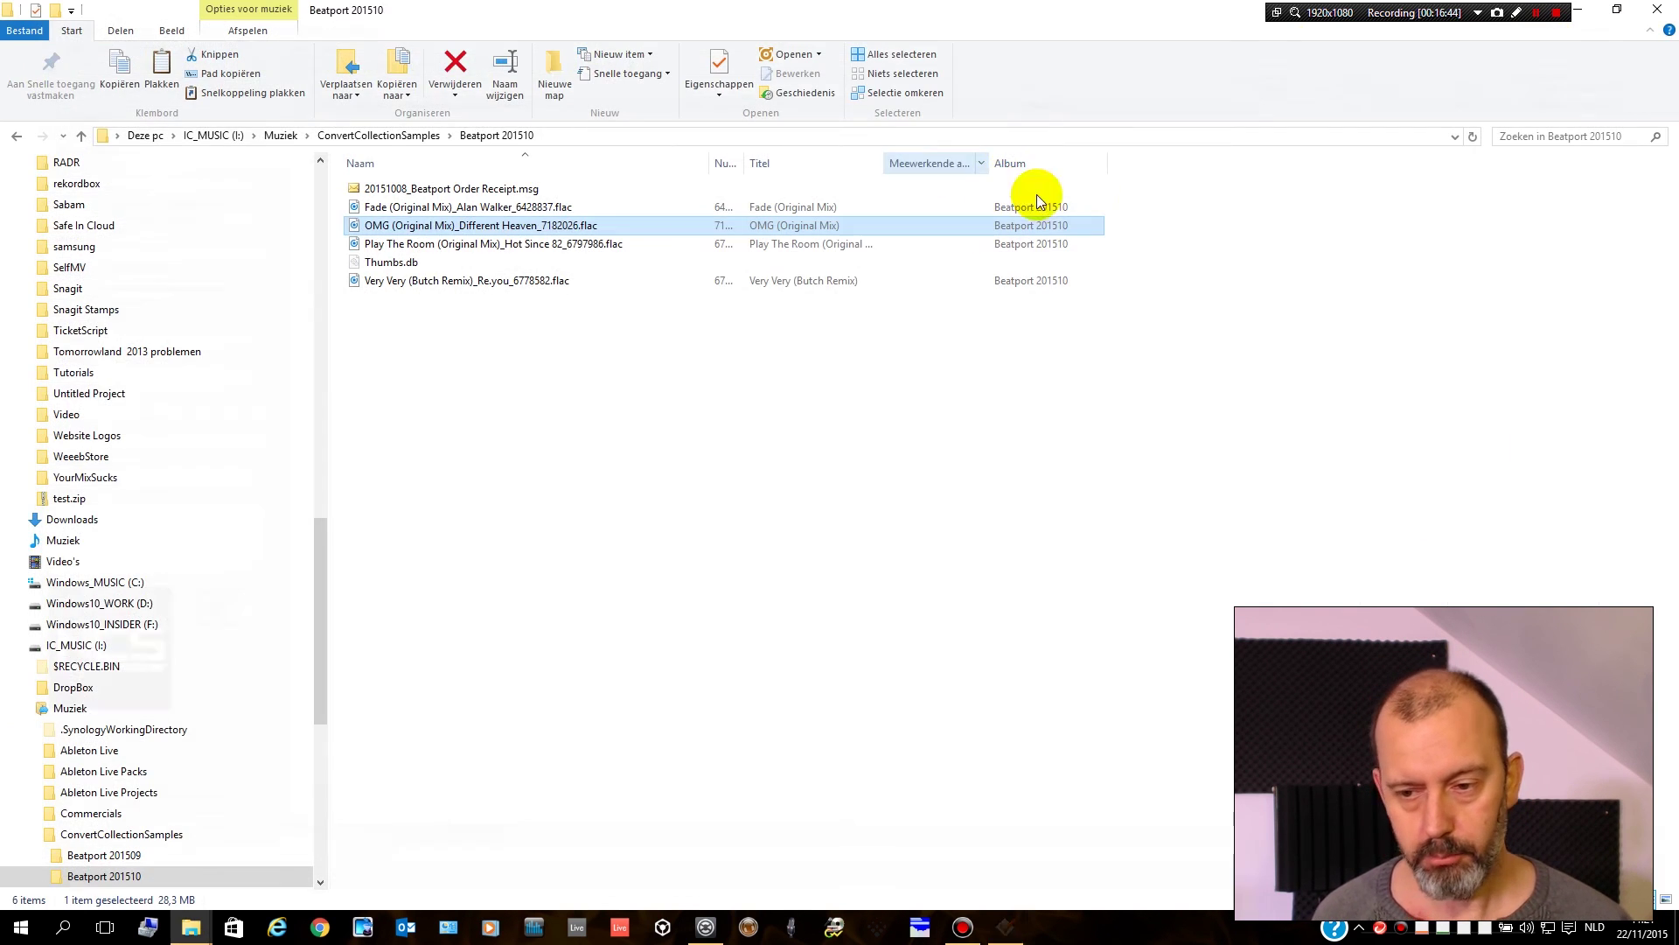
- Open both Beatport folders of ConvertCollectionSamples together in Mp3tag and select all the listed FLAC files
click(450, 210)
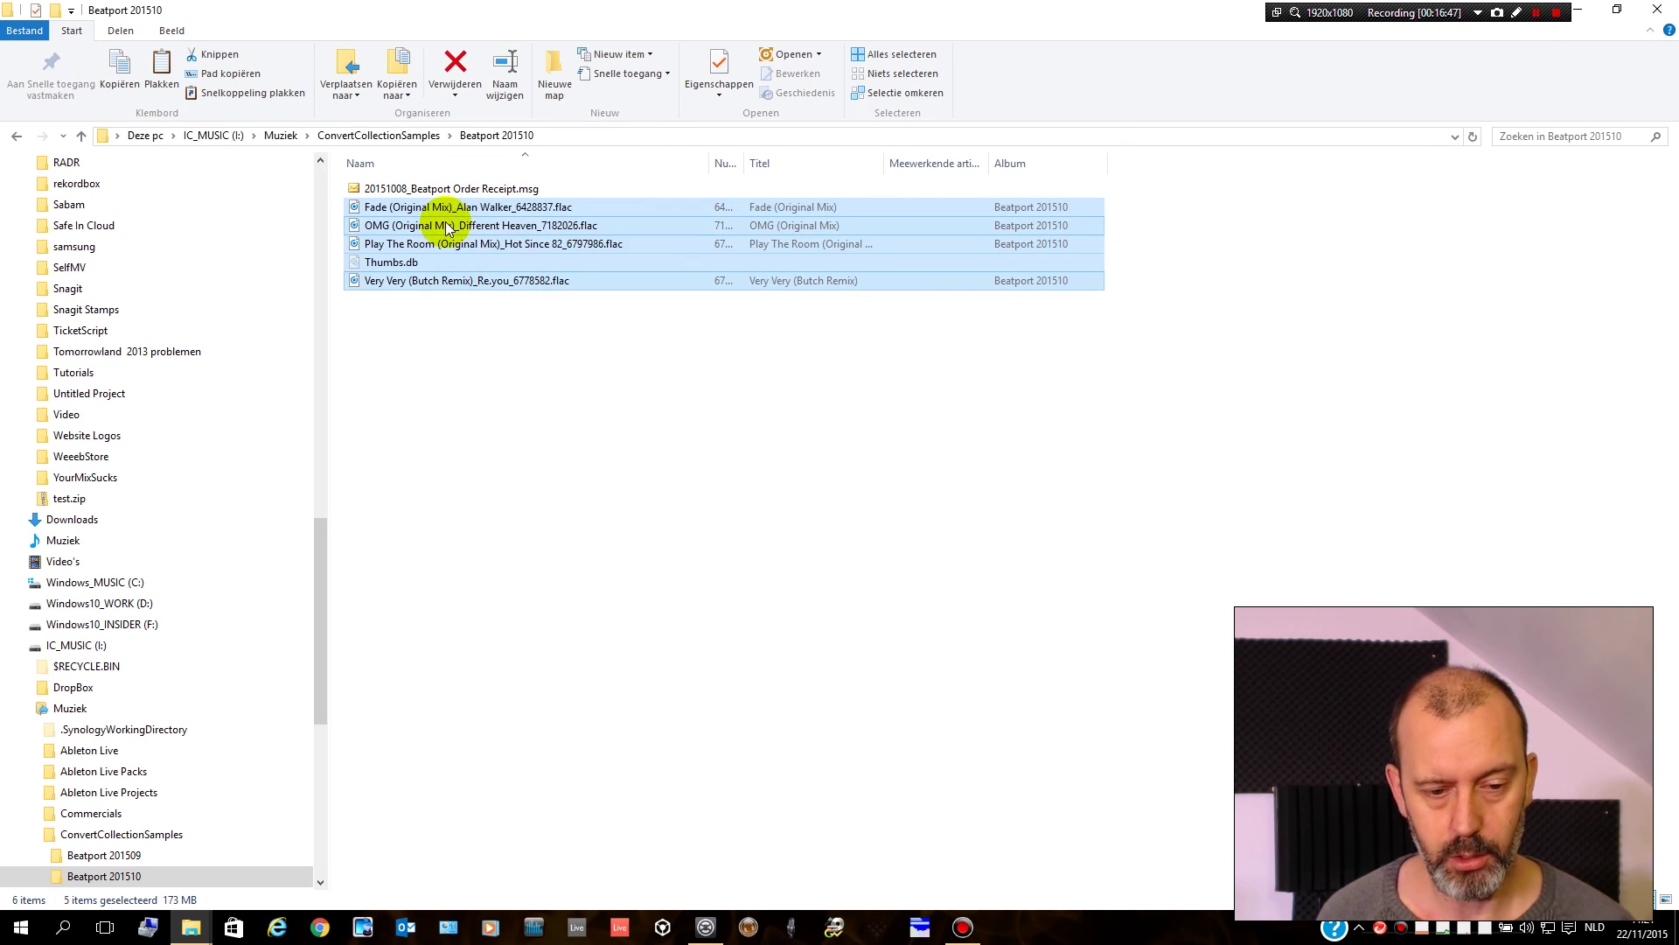
click(619, 443)
click(381, 138)
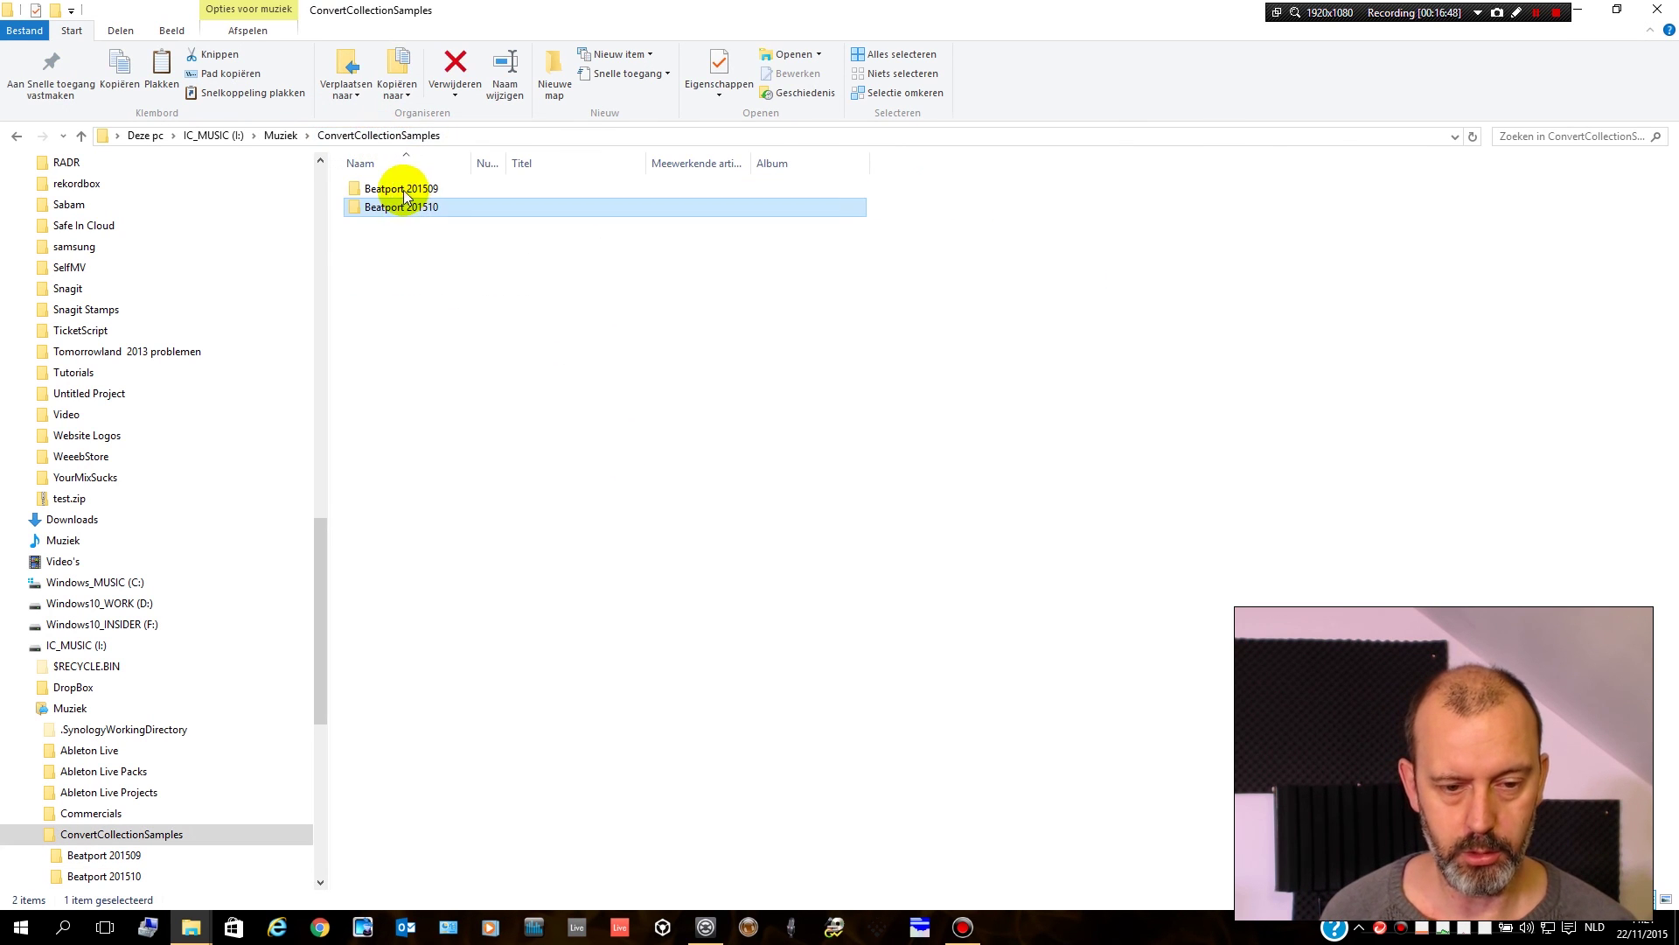
click(404, 189)
shift+click(429, 209)
right_click(434, 210)
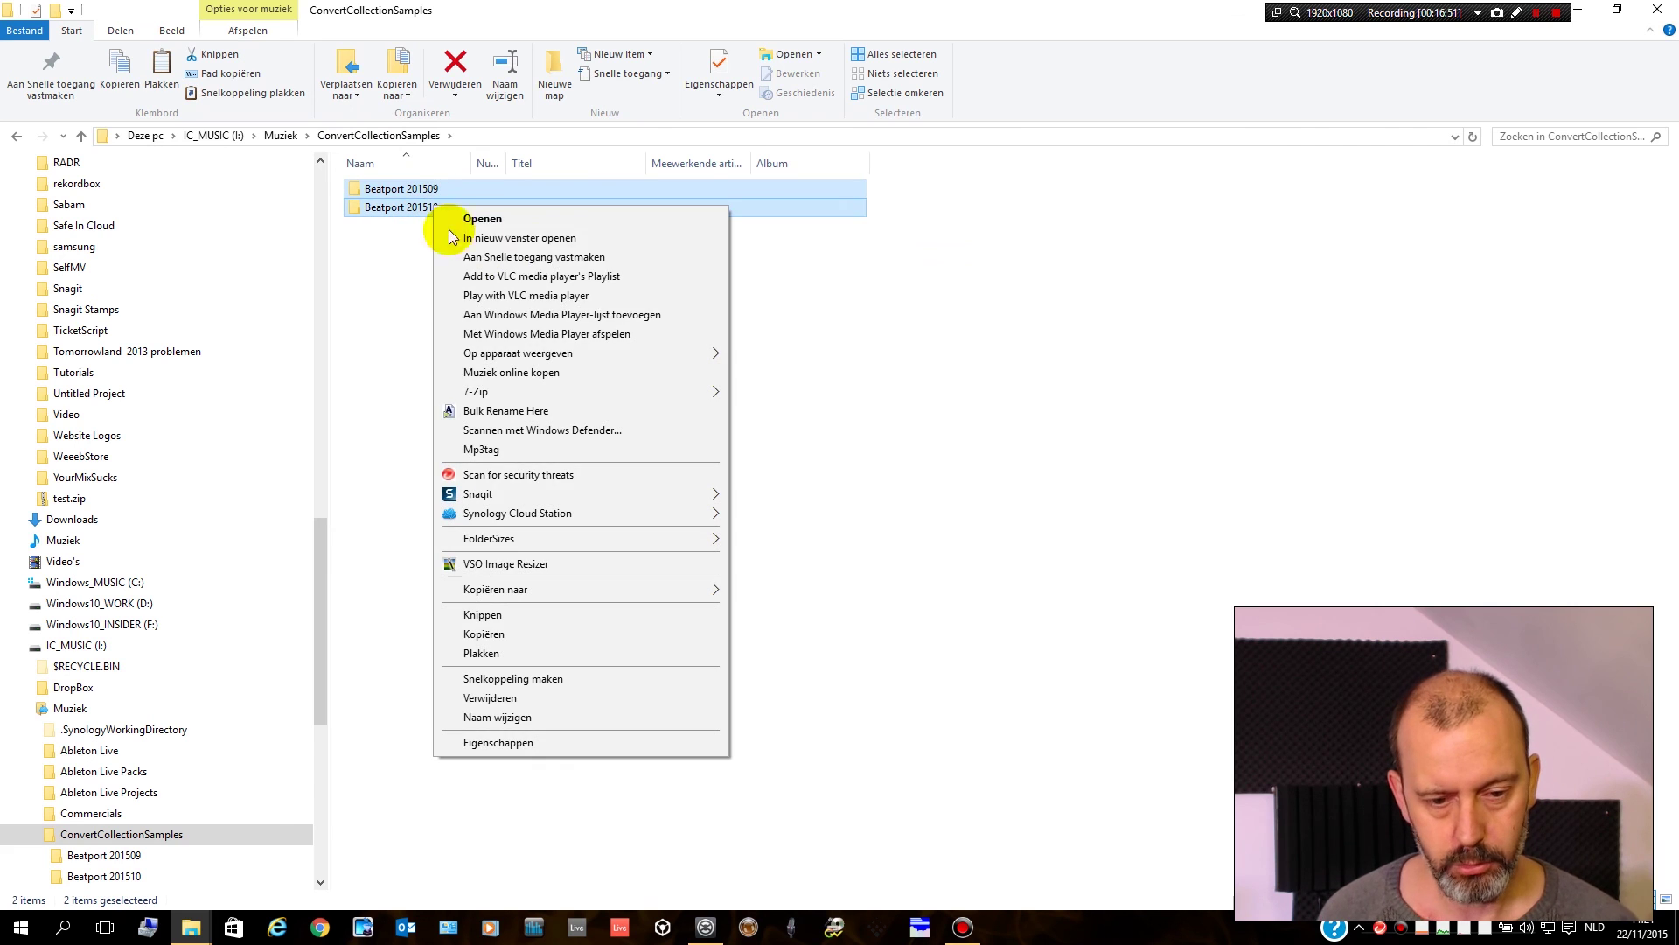
click(600, 451)
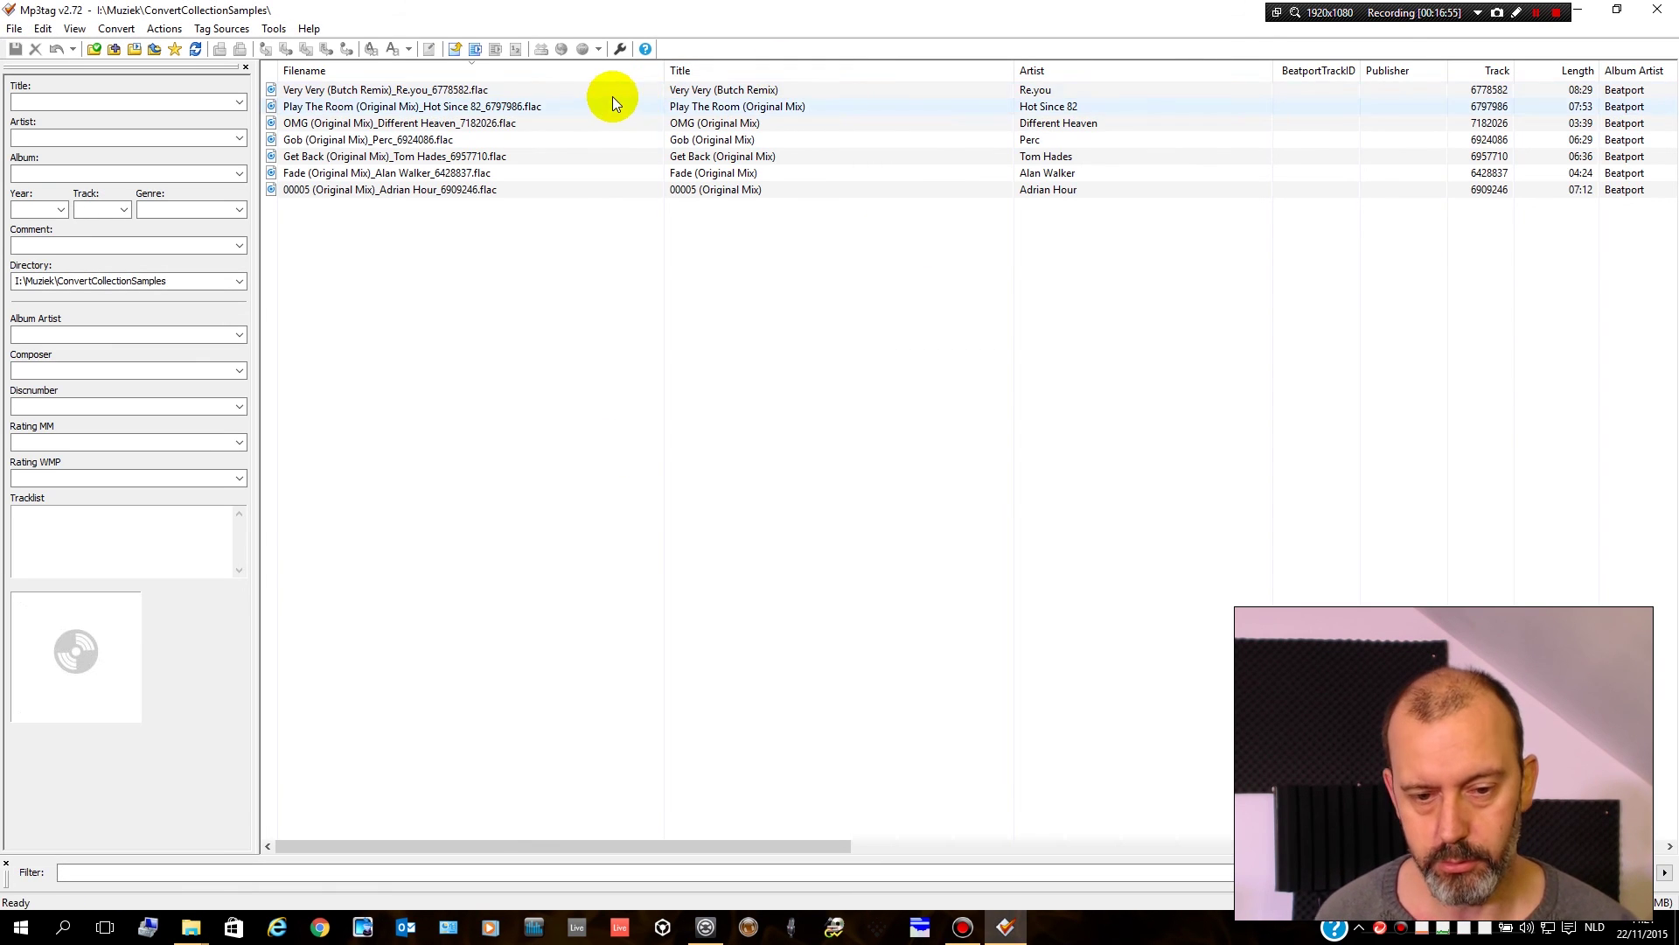
click(562, 91)
shift+click(583, 188)
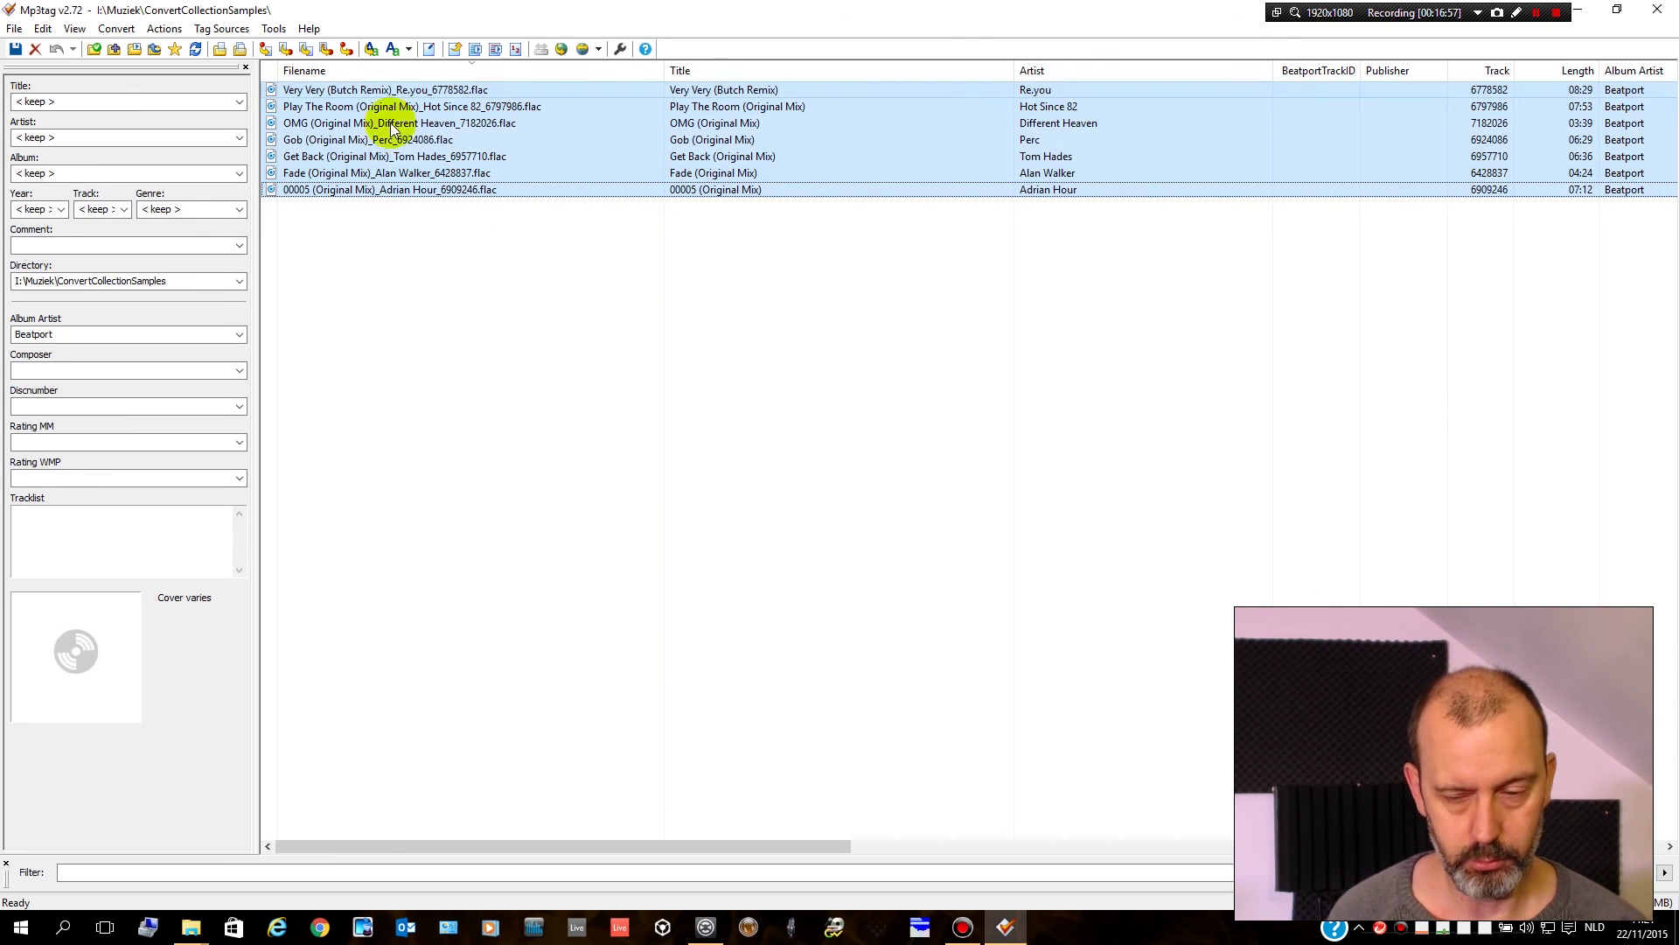
- Run the TrackId to BeatportTrackID action on all selected FLAC files, and stop the run at the file that cannot be written
click(205, 28)
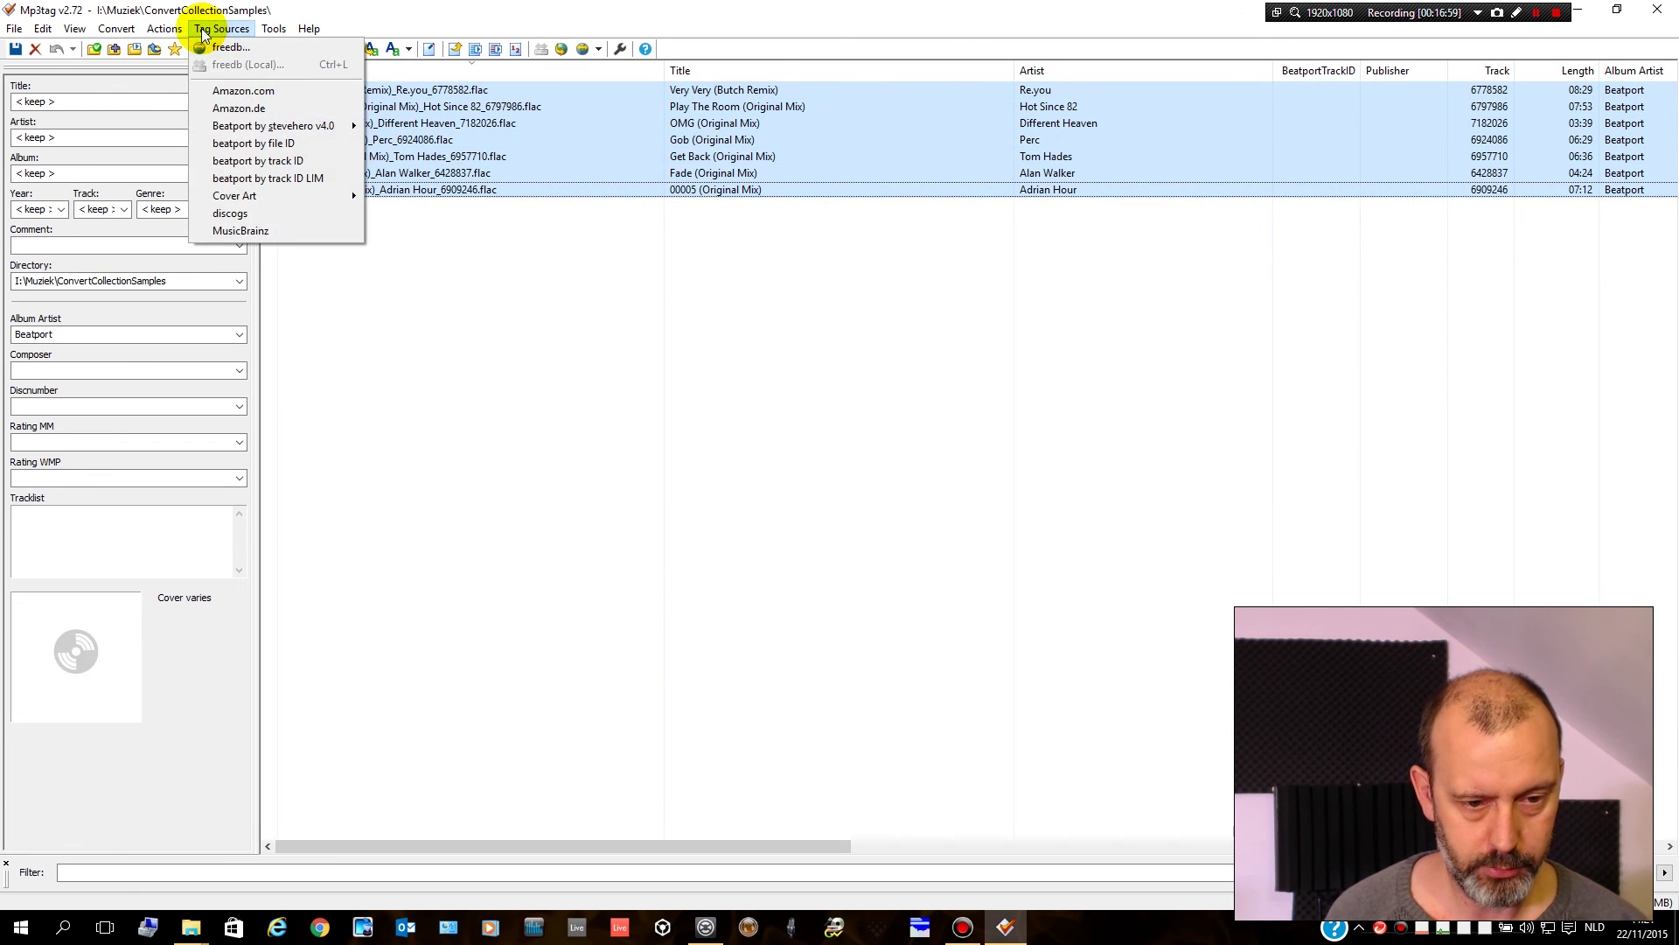
mouse_move(170, 36)
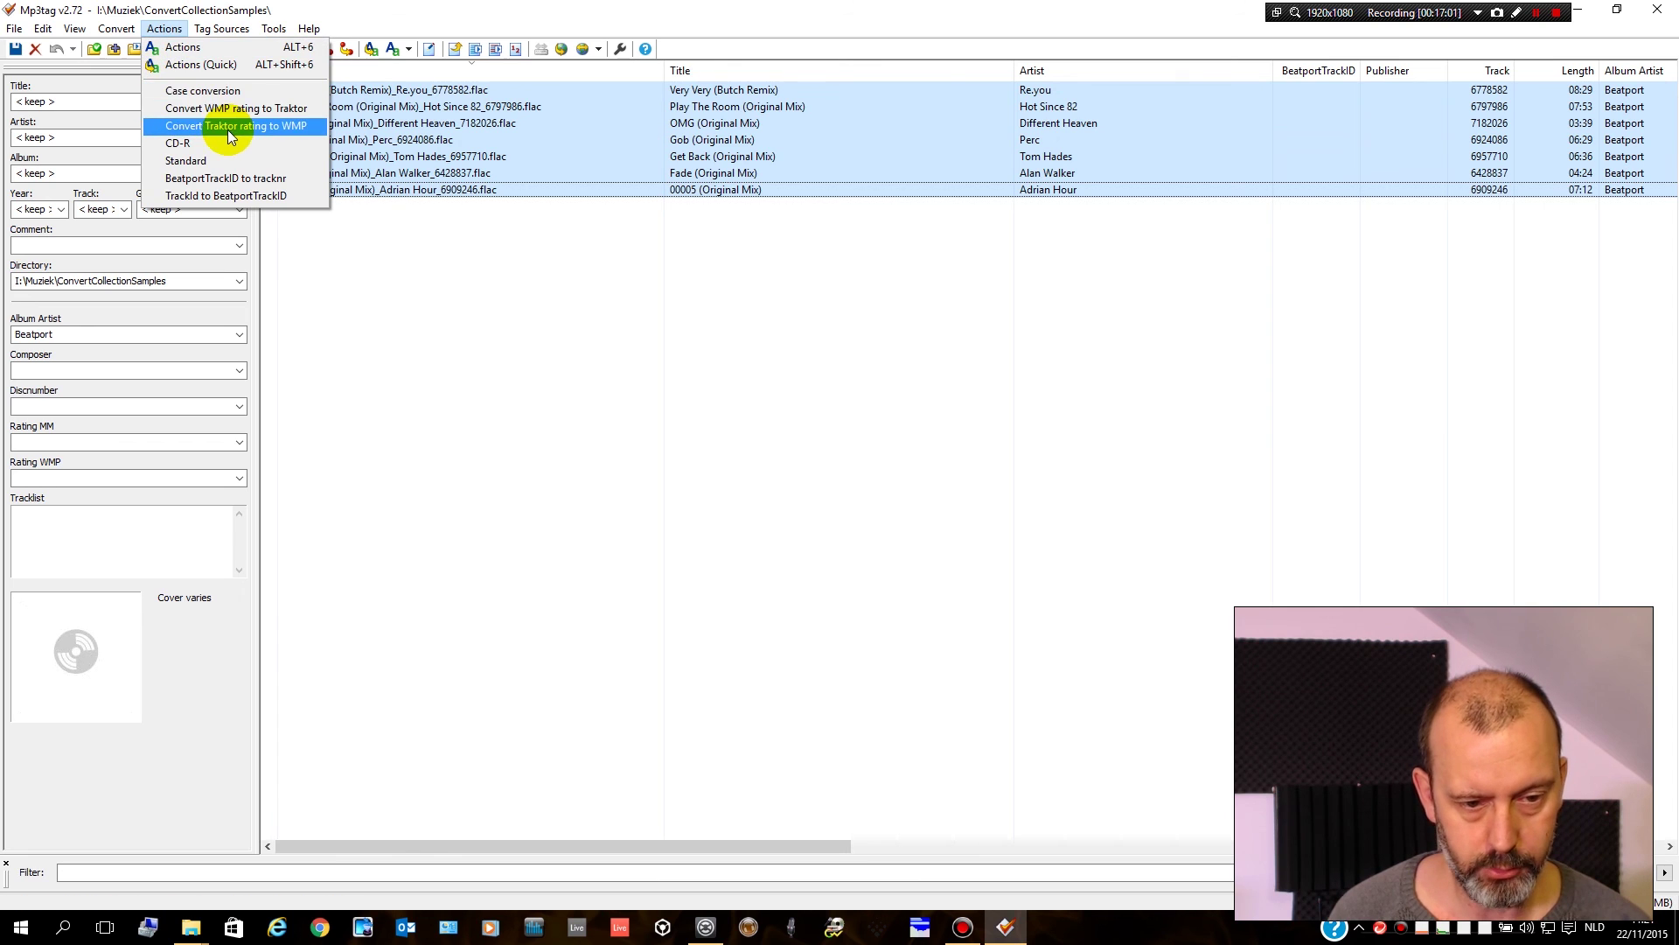
click(245, 201)
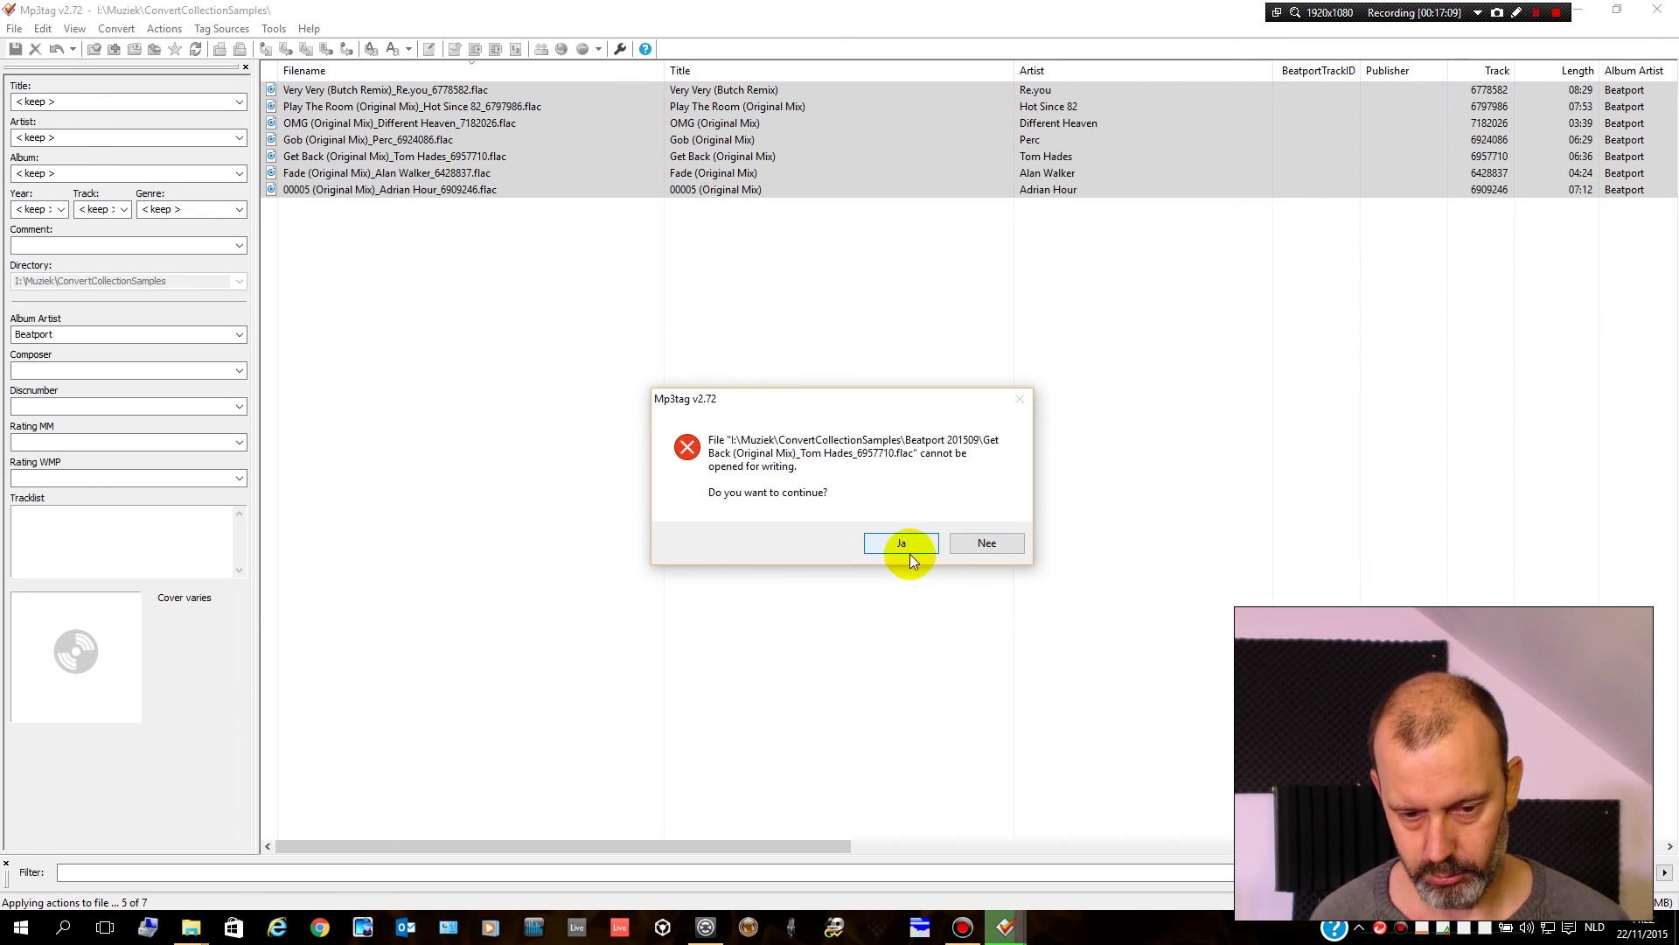
click(1362, 929)
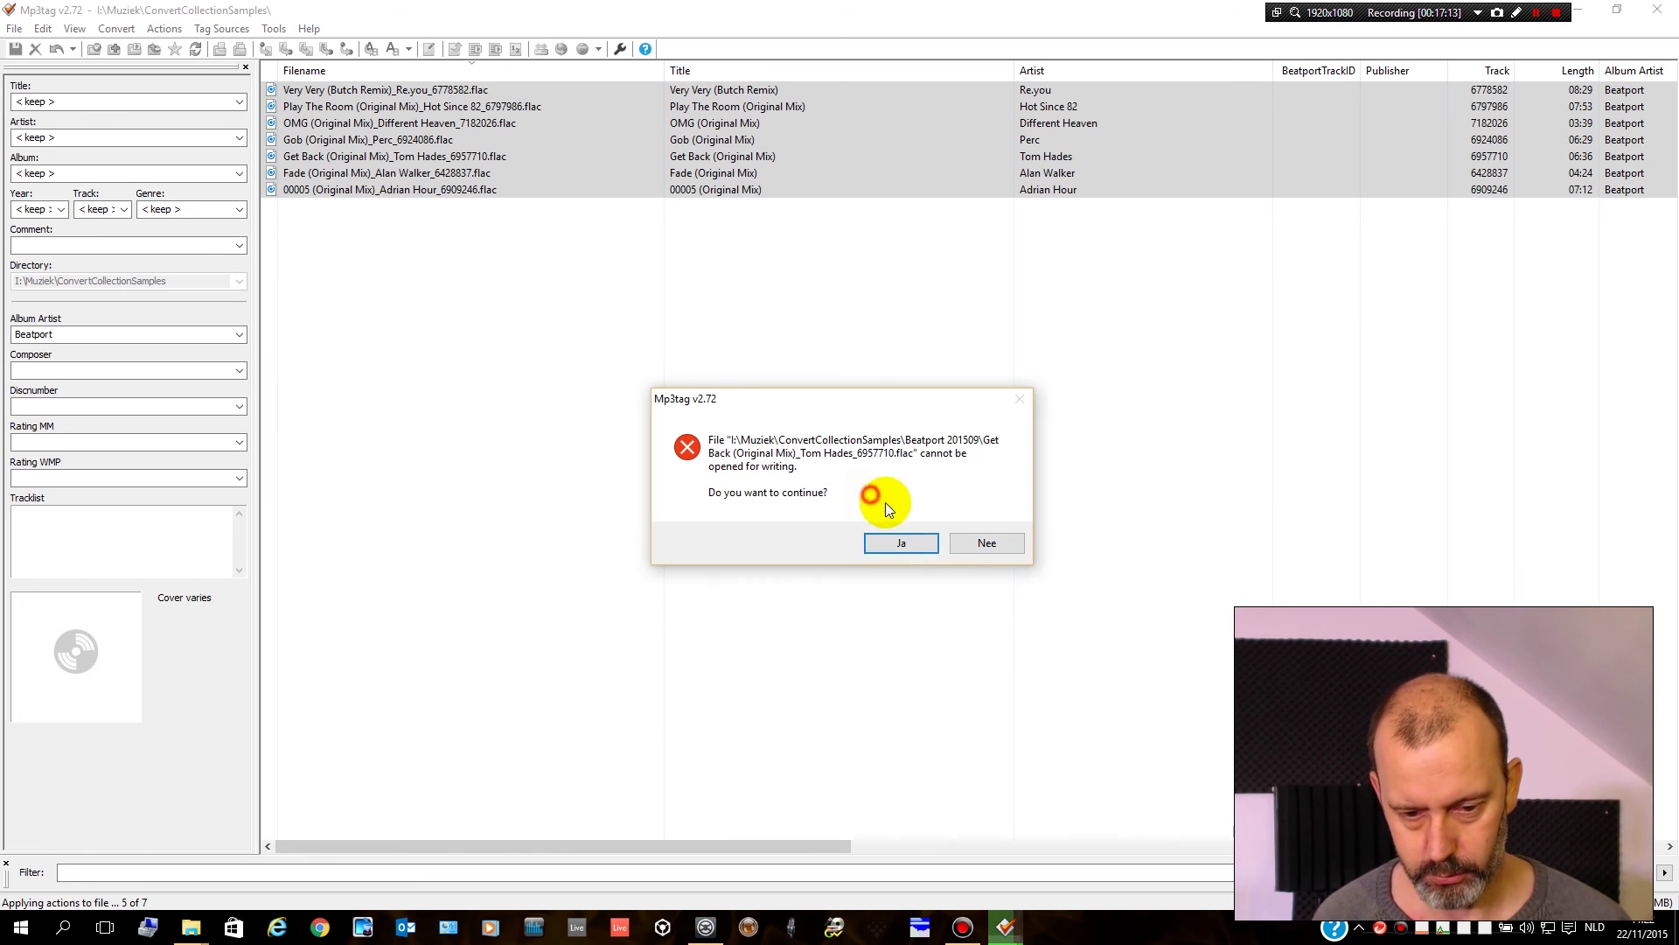
click(974, 543)
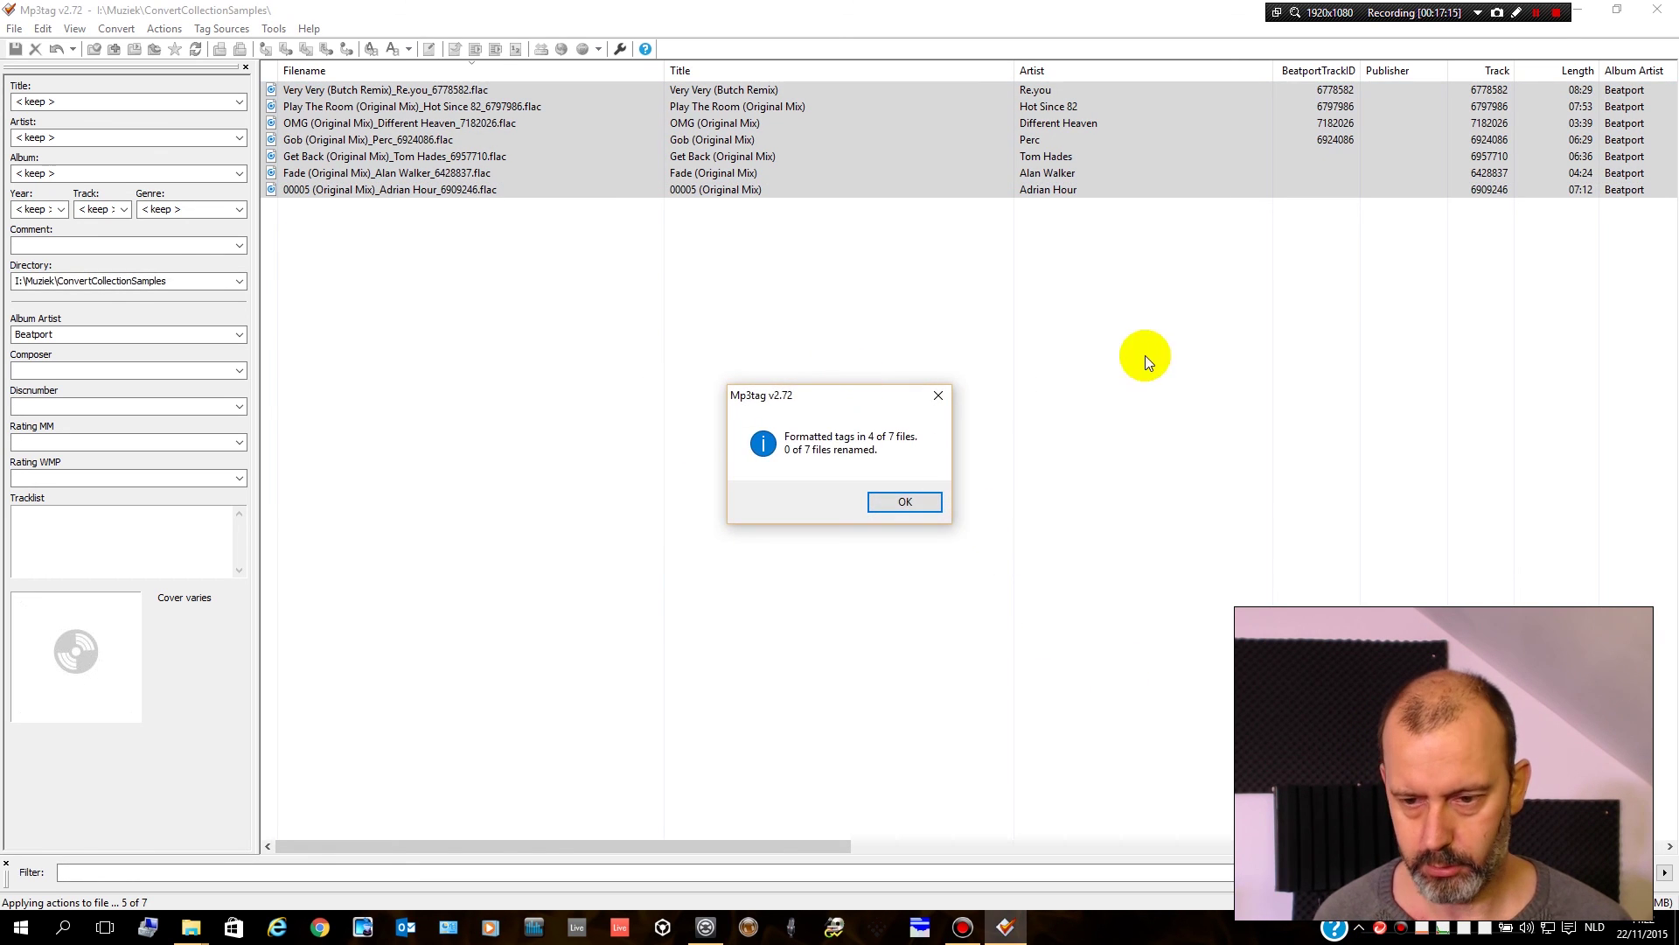
click(901, 501)
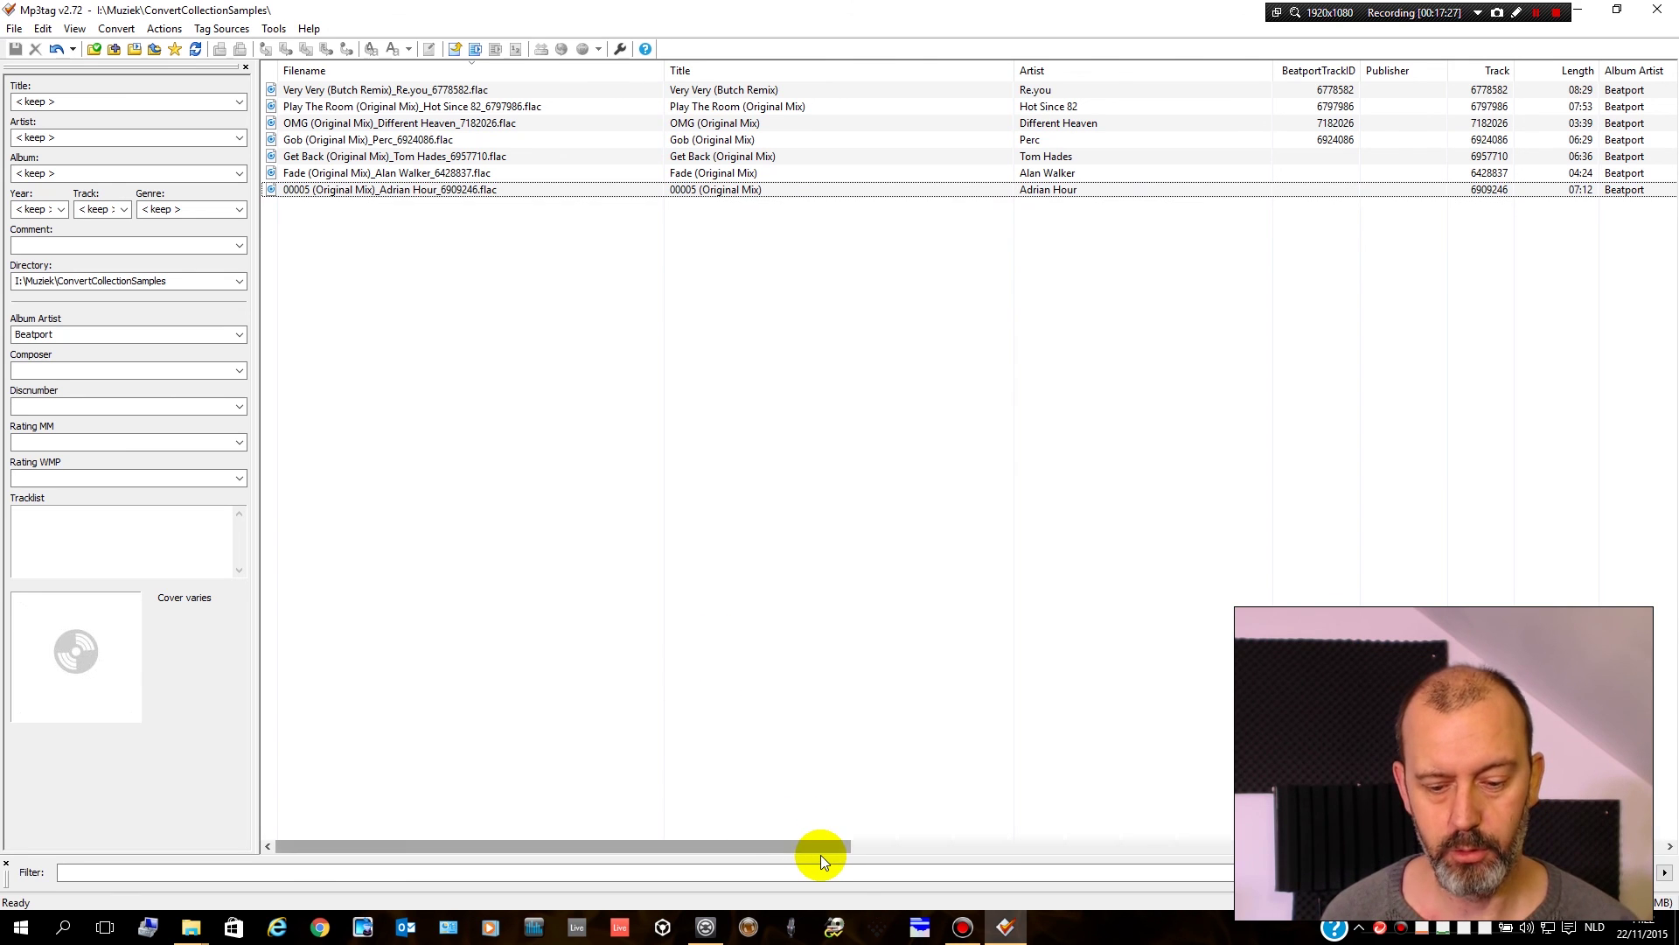
- Examine the remaining tag columns of the listed files, close Mp3tag, minimize File Explorer and switch to Traktor
drag(810, 854, 1494, 844)
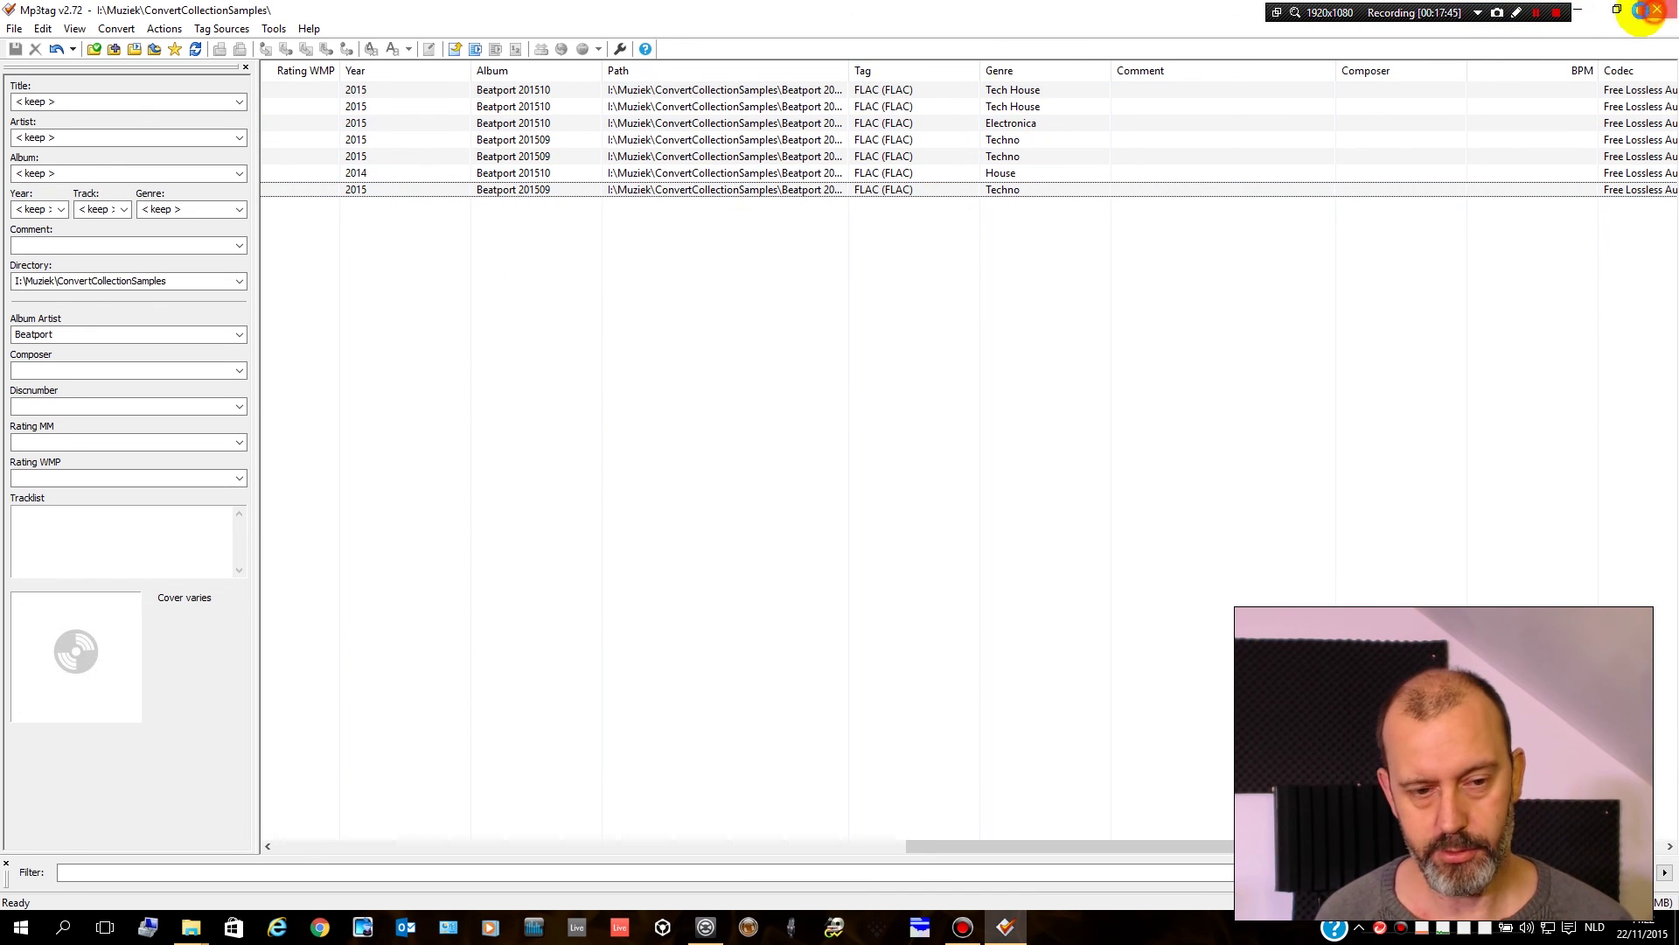
click(1653, 10)
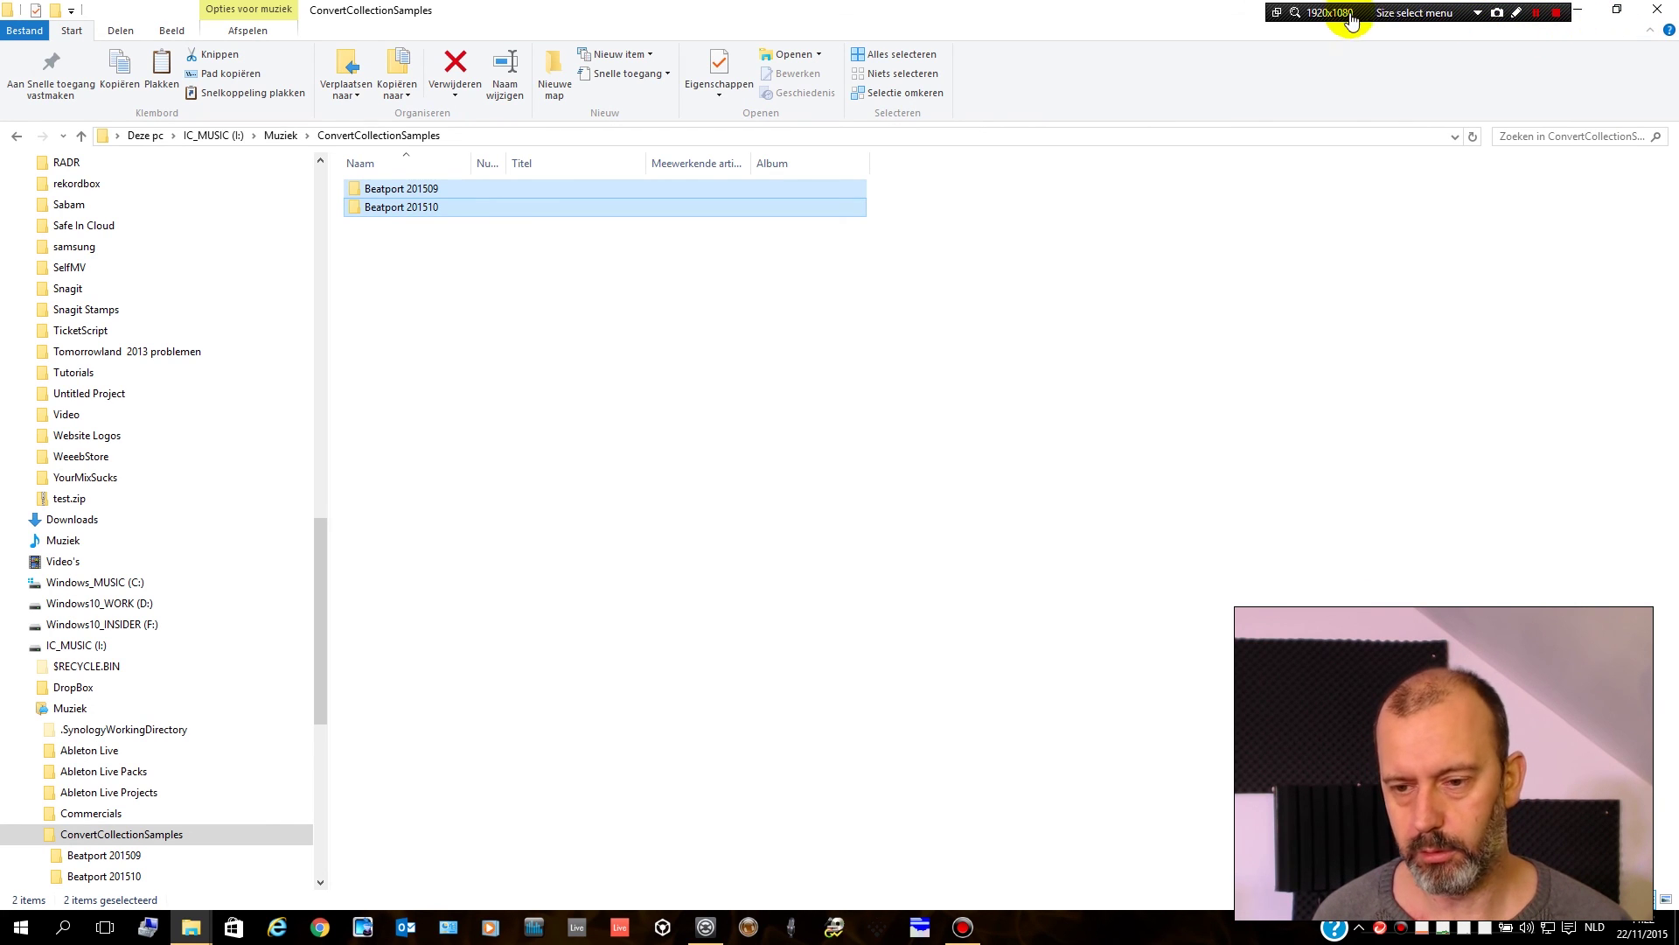
click(1584, 12)
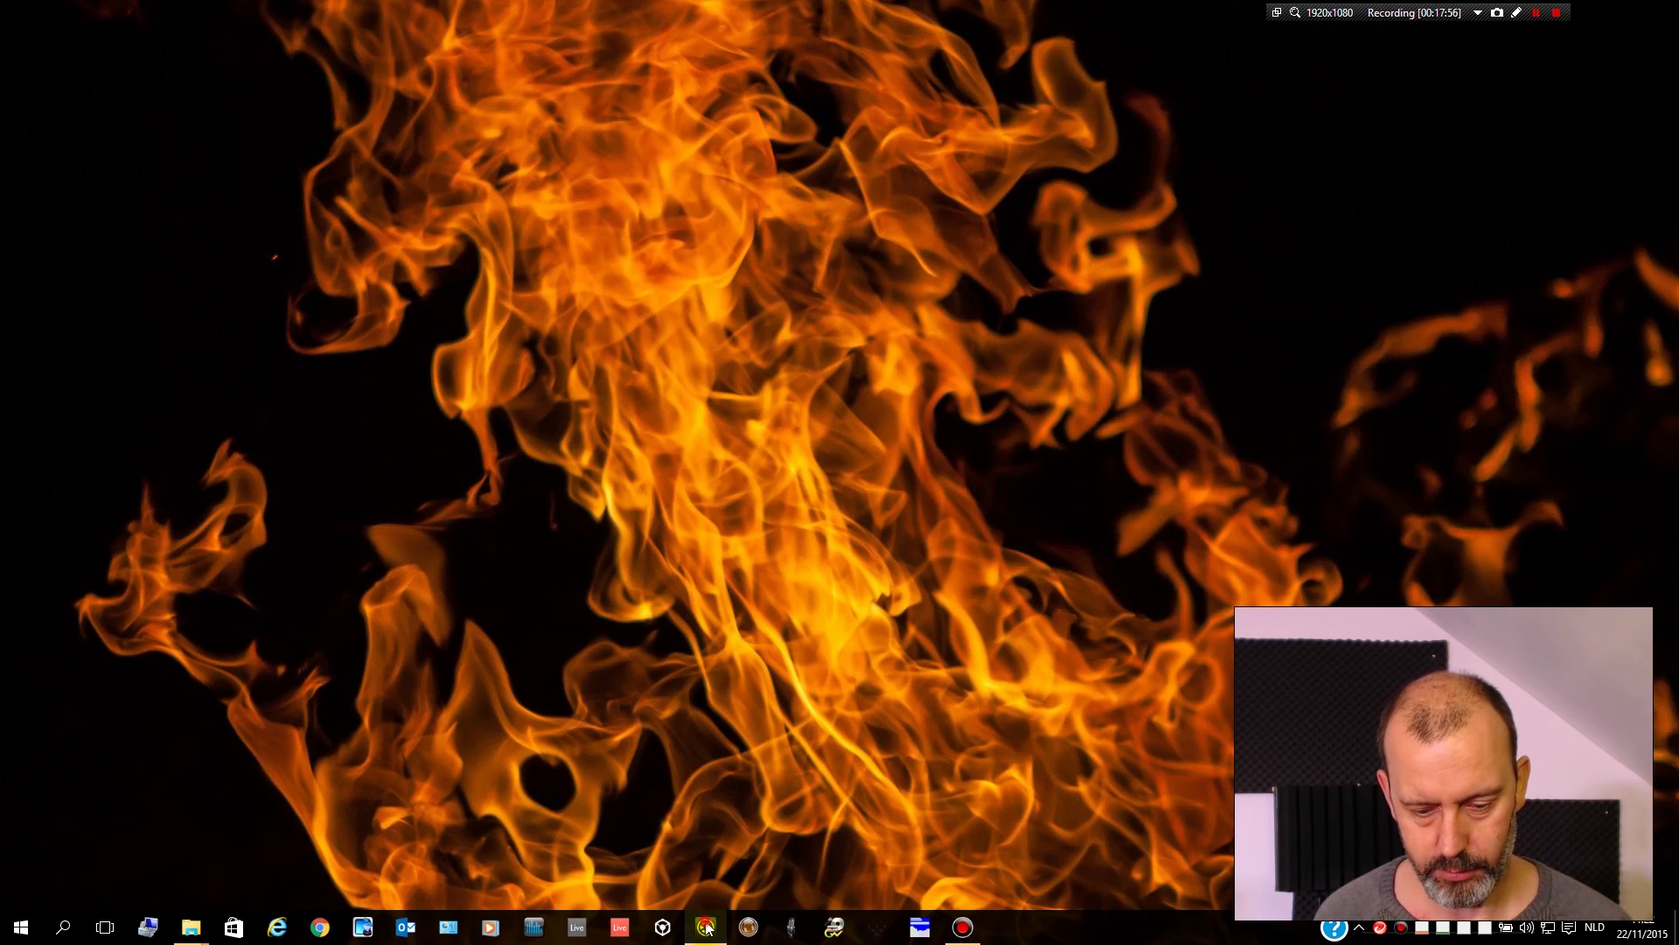
click(706, 927)
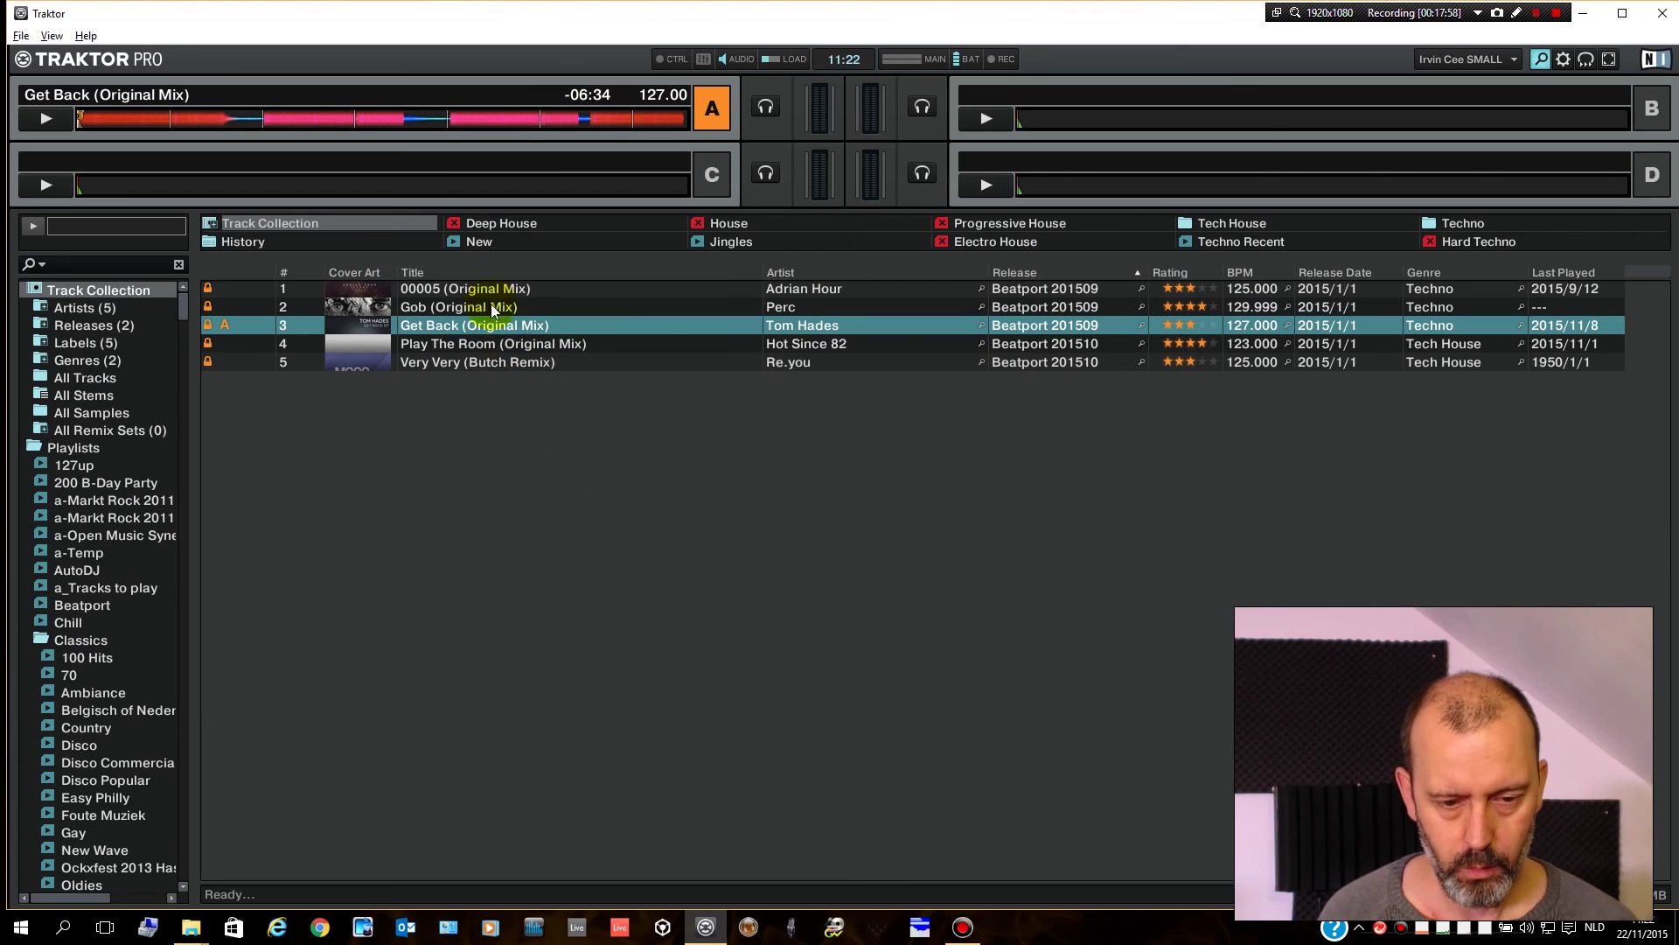
- Edit all tracks in the Track Collection together, setting Comment 2 to "-"
click(538, 290)
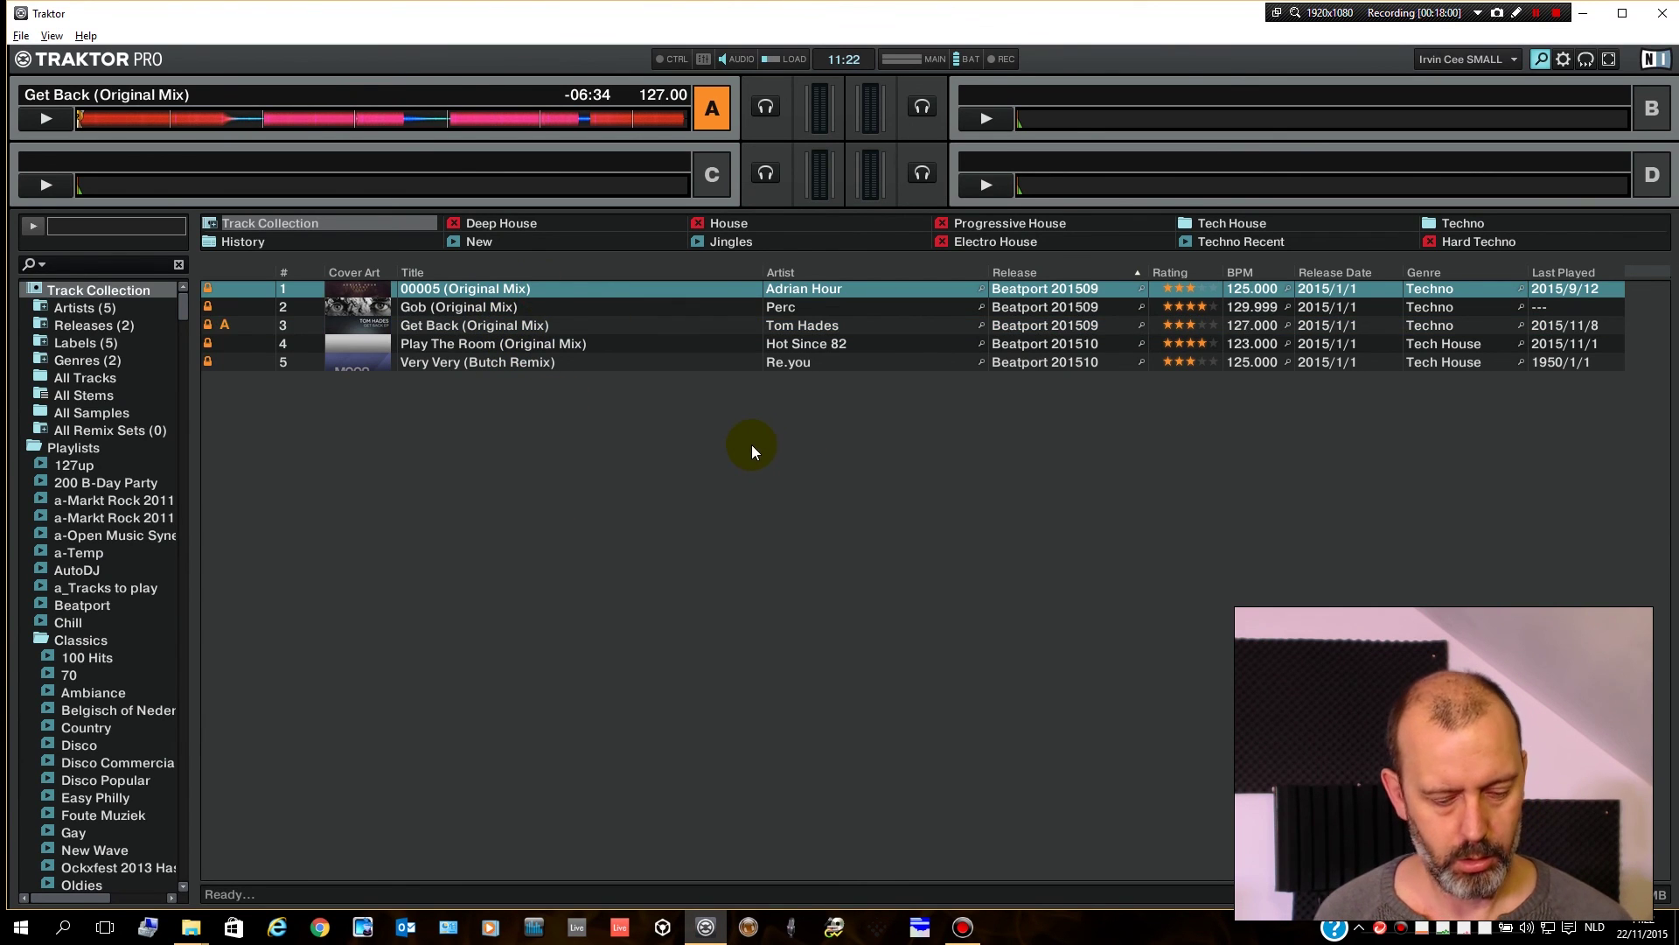
key(ctrl+a)
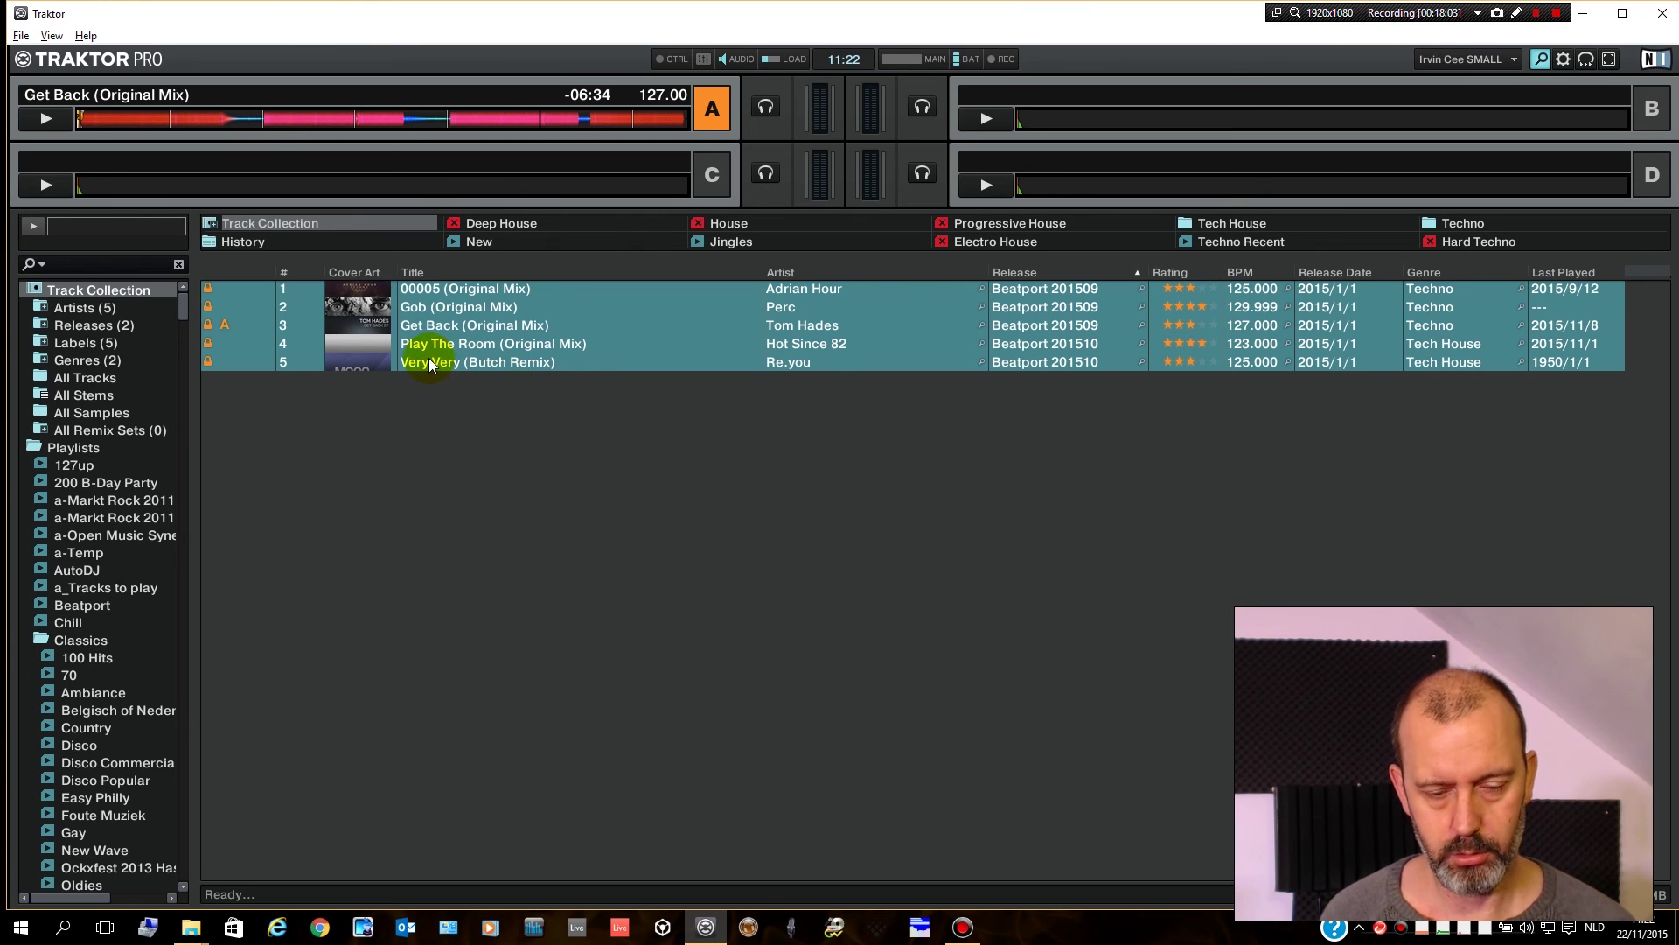
right_click(499, 310)
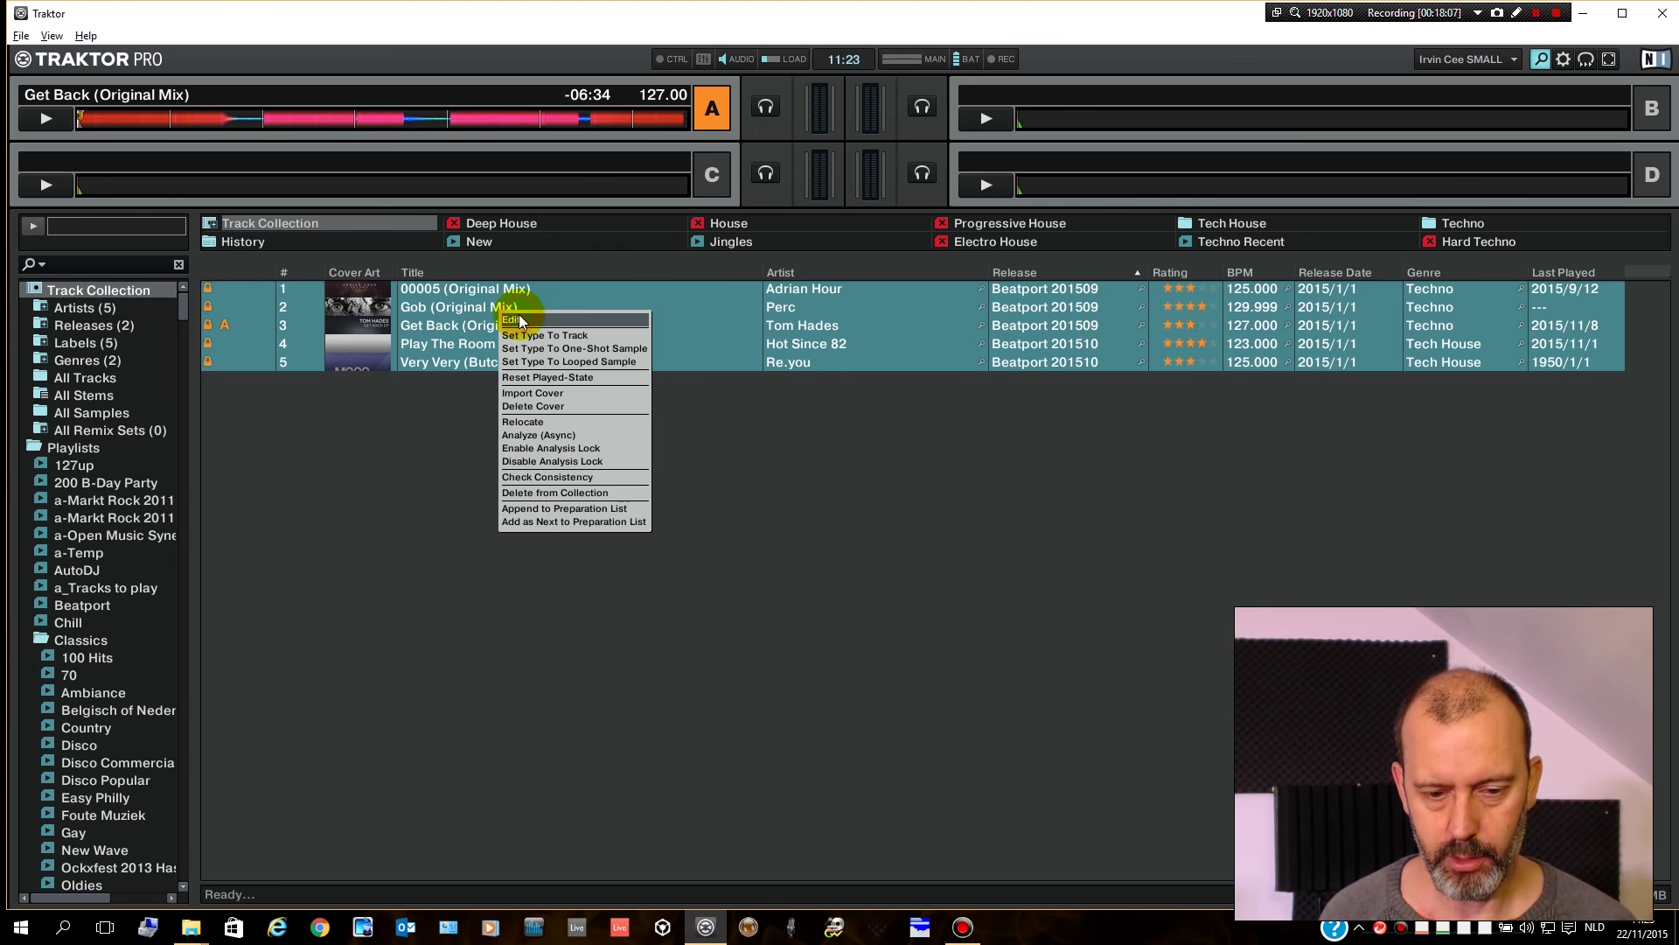
click(520, 320)
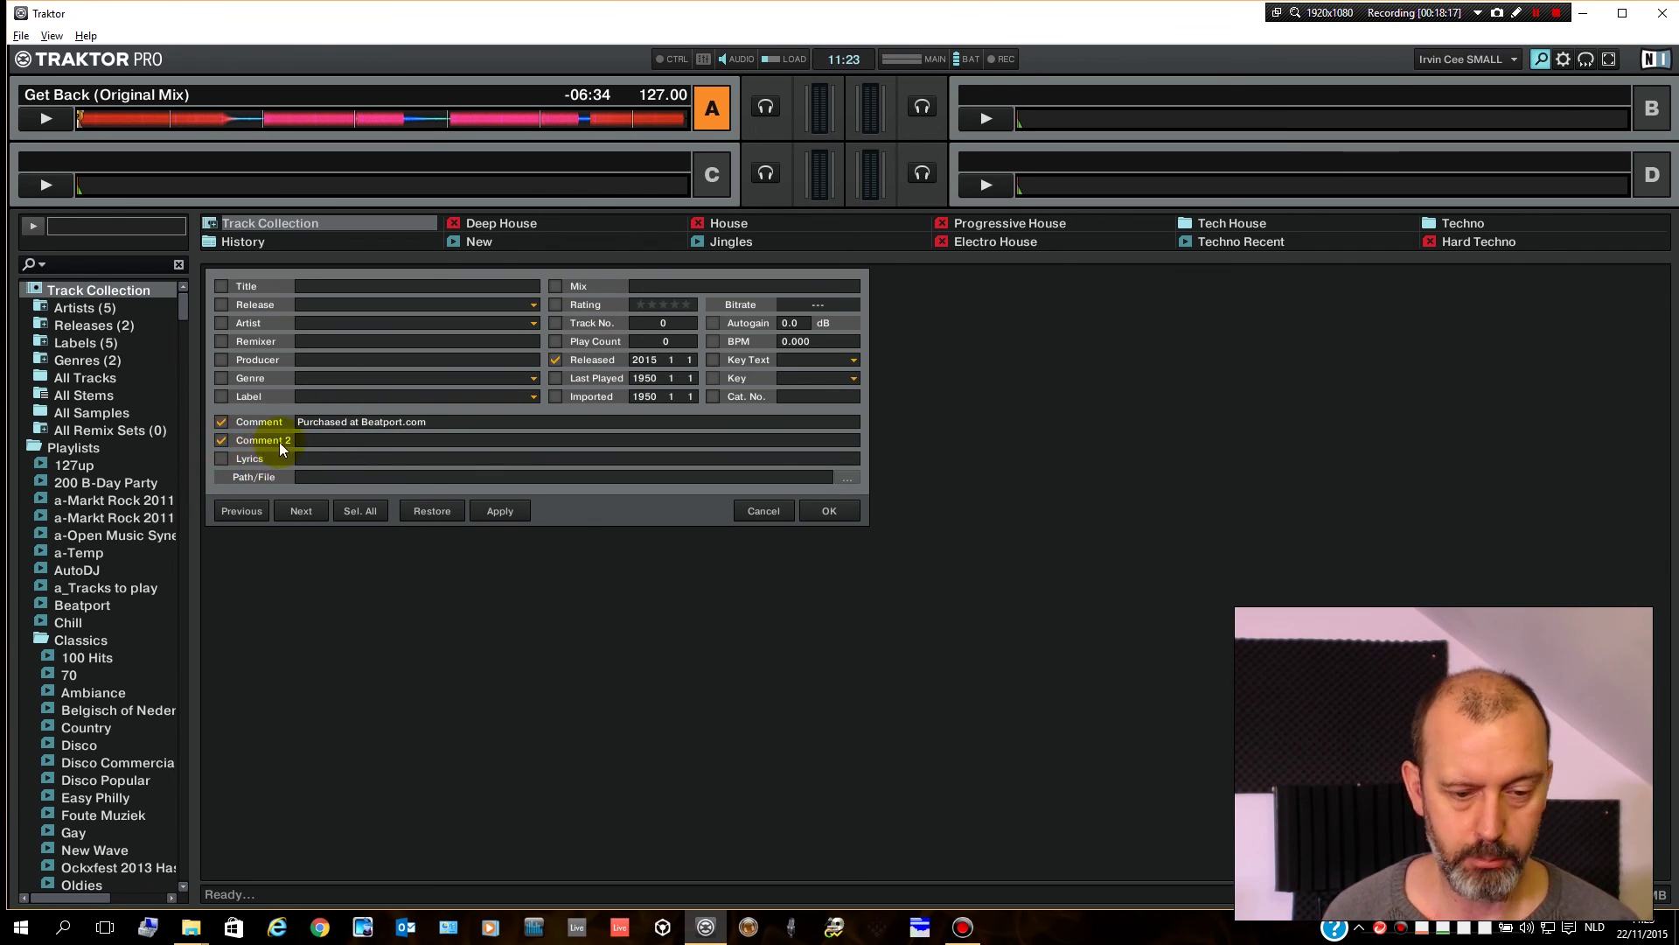
click(323, 441)
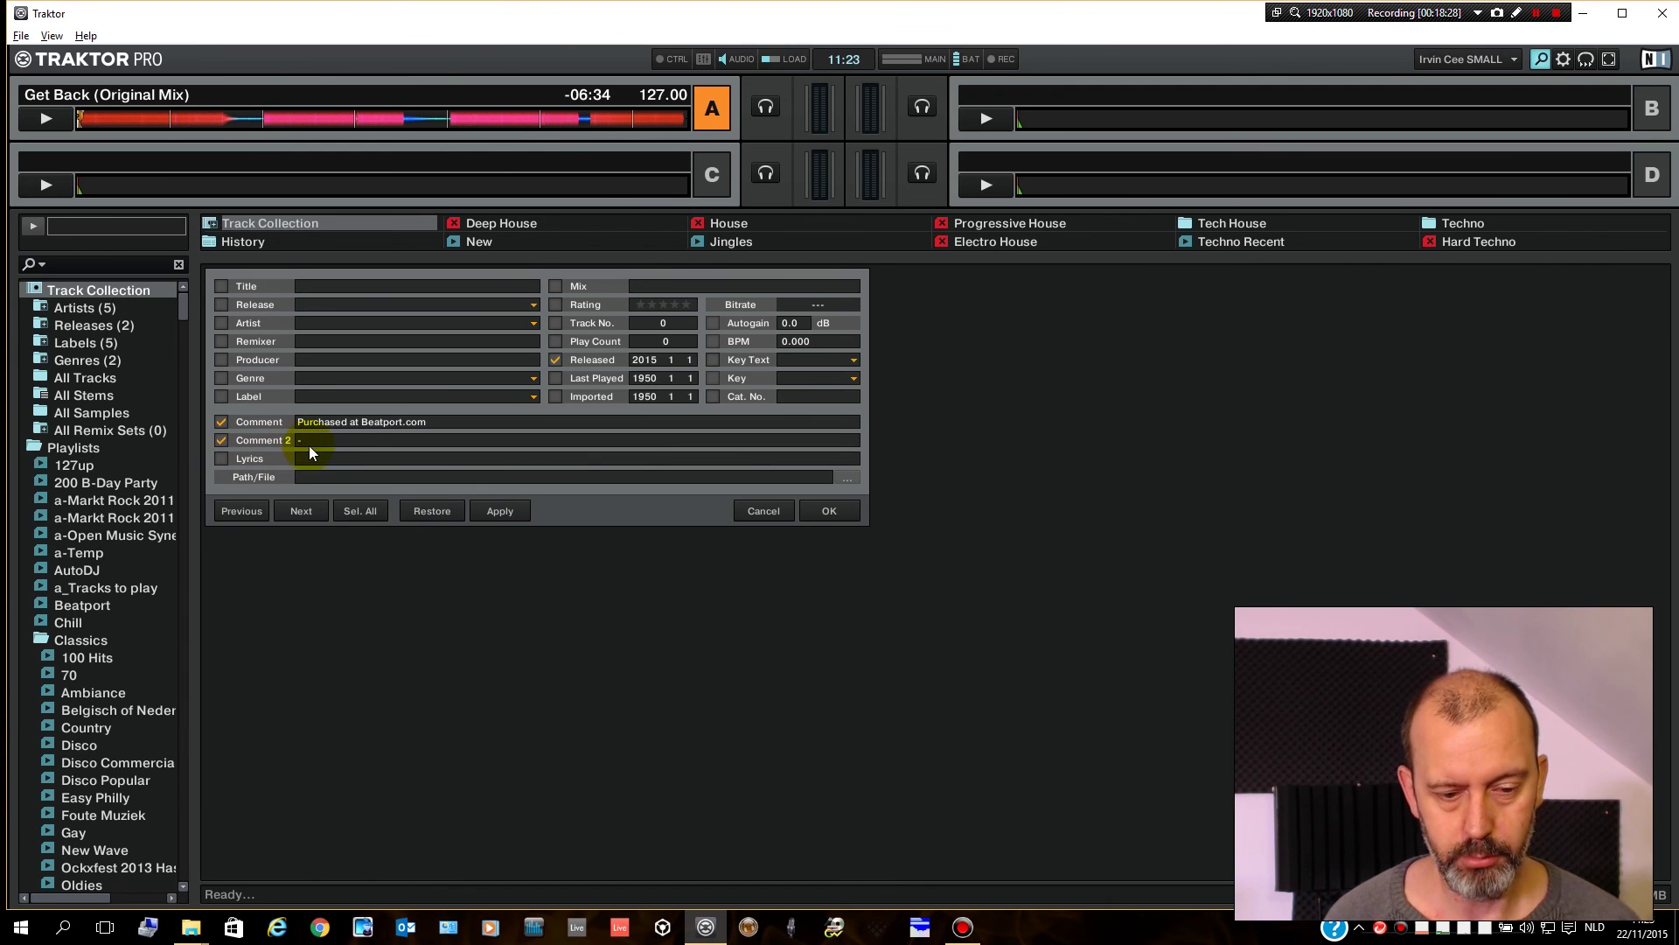
click(826, 514)
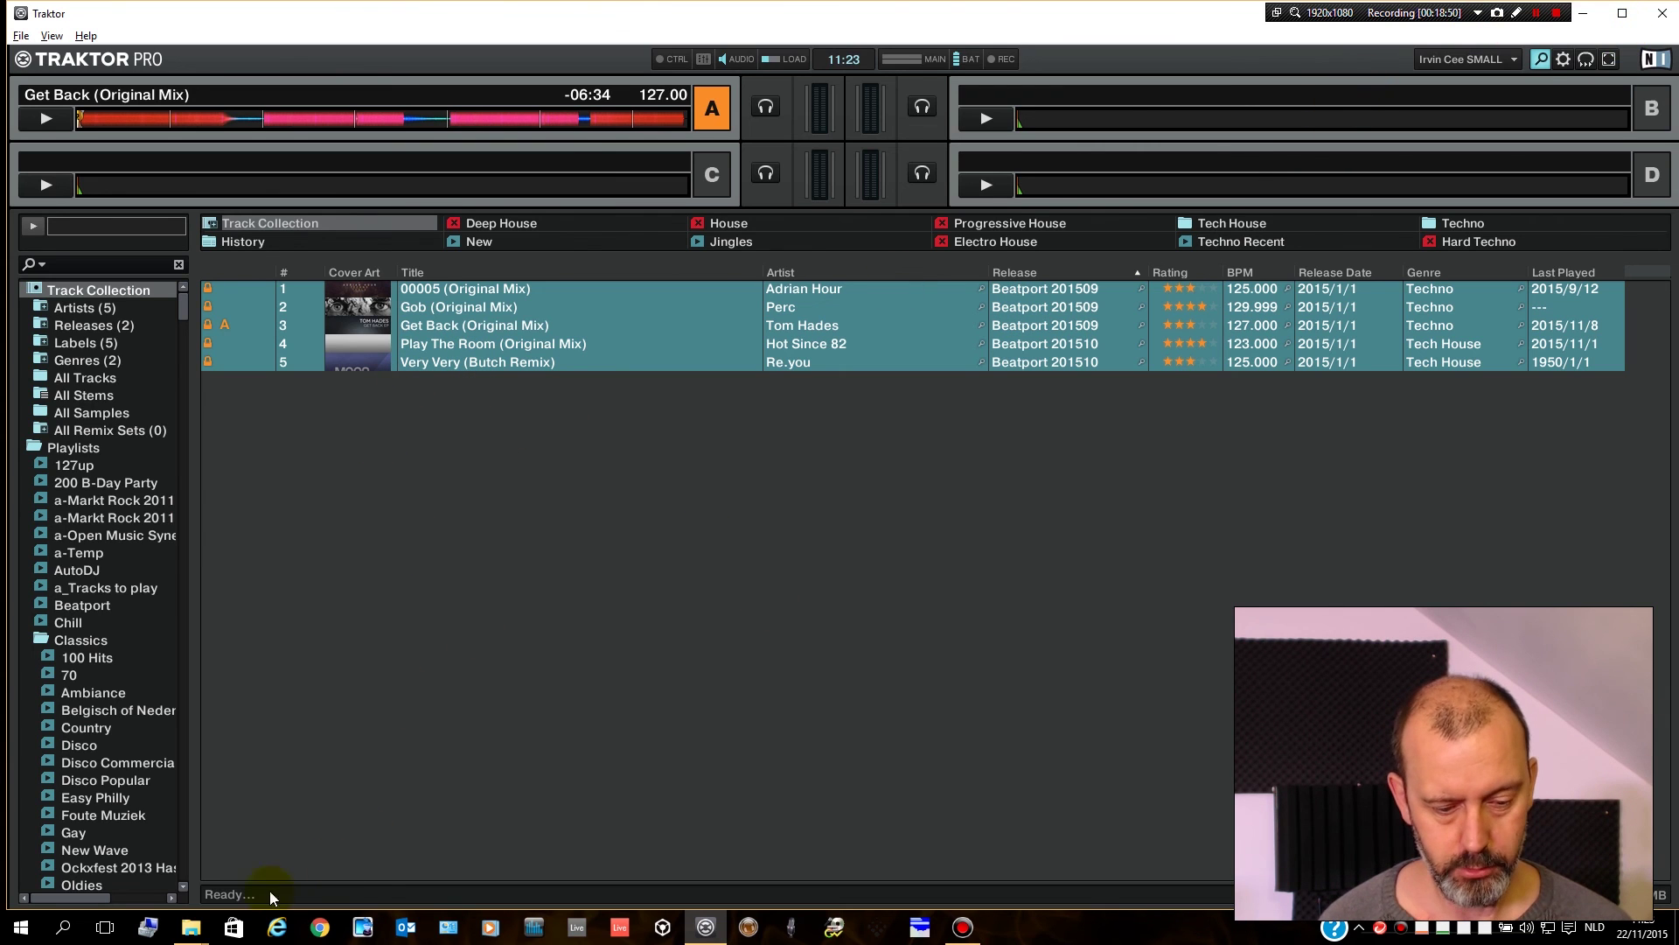
- Open Play The Room (Original Mix)_Hot Since 82_6797986.flac from the Beatport 201510 folder in Mp3tag
mouse_move(191, 927)
click(129, 864)
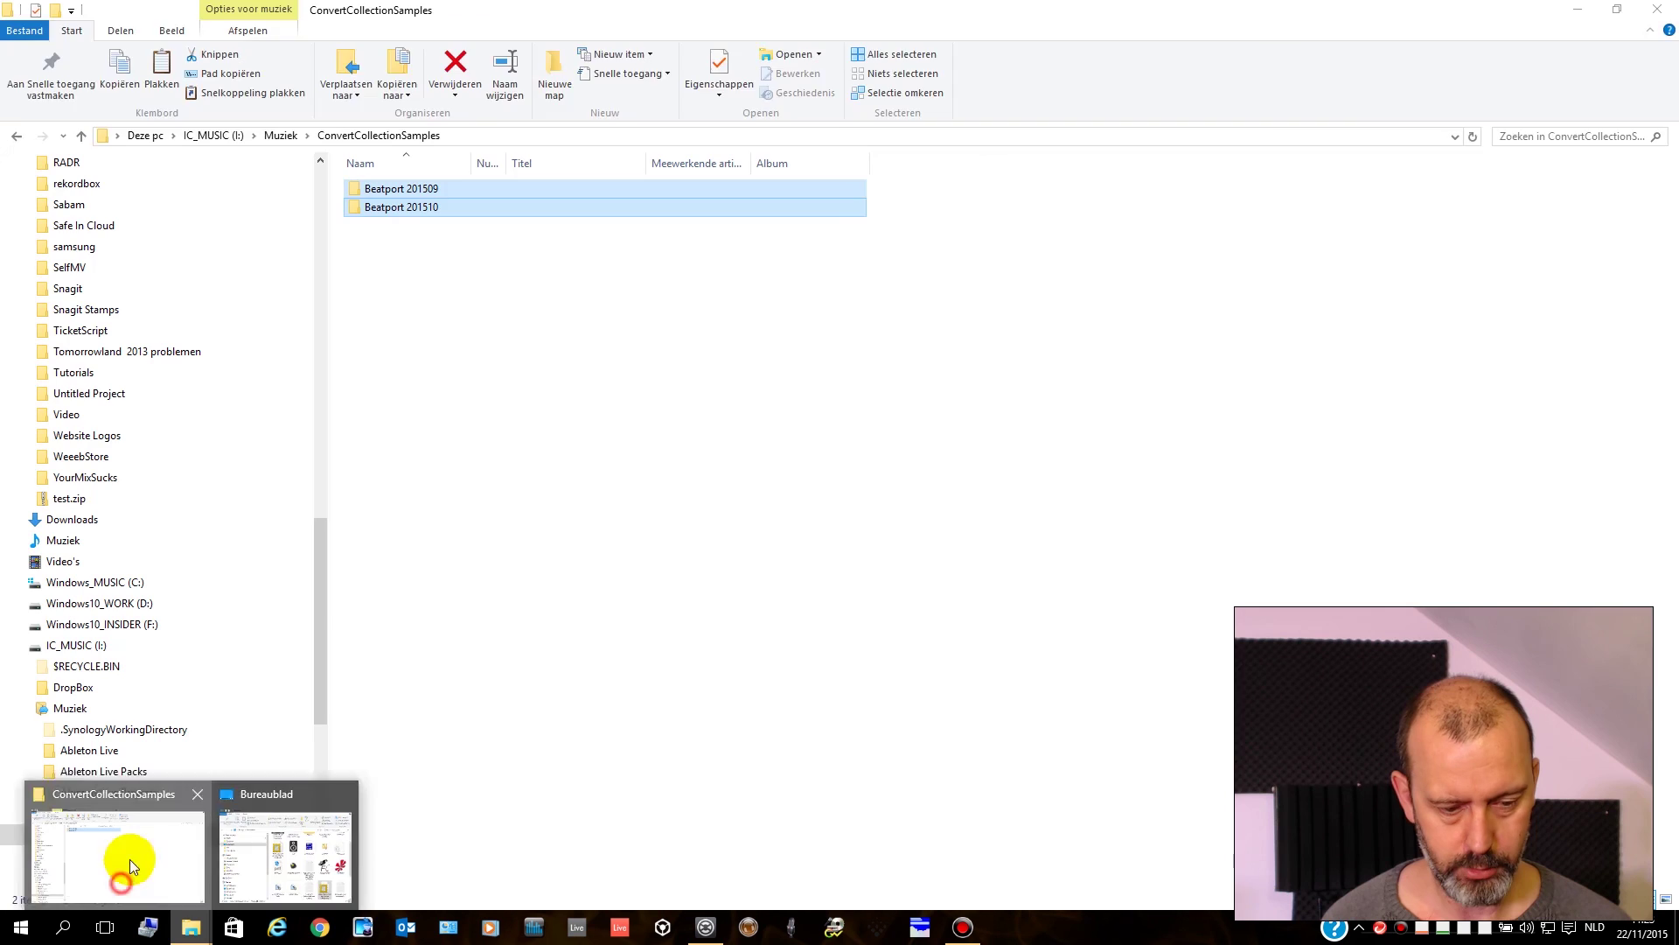
double_click(401, 207)
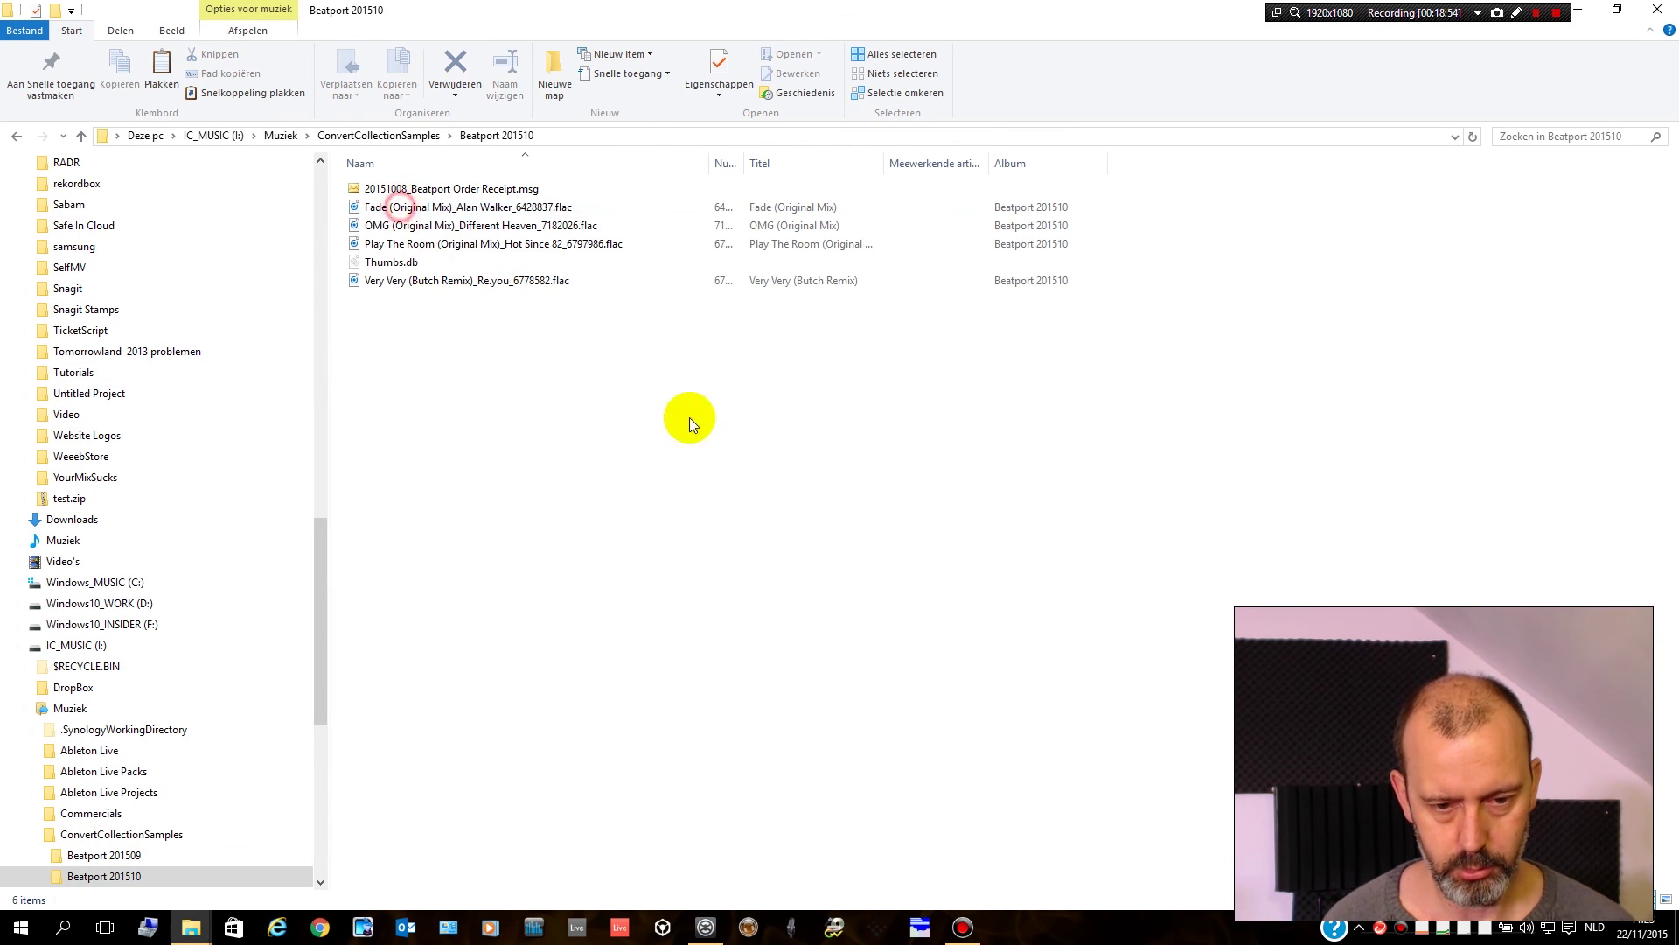
key(alt+Tab)
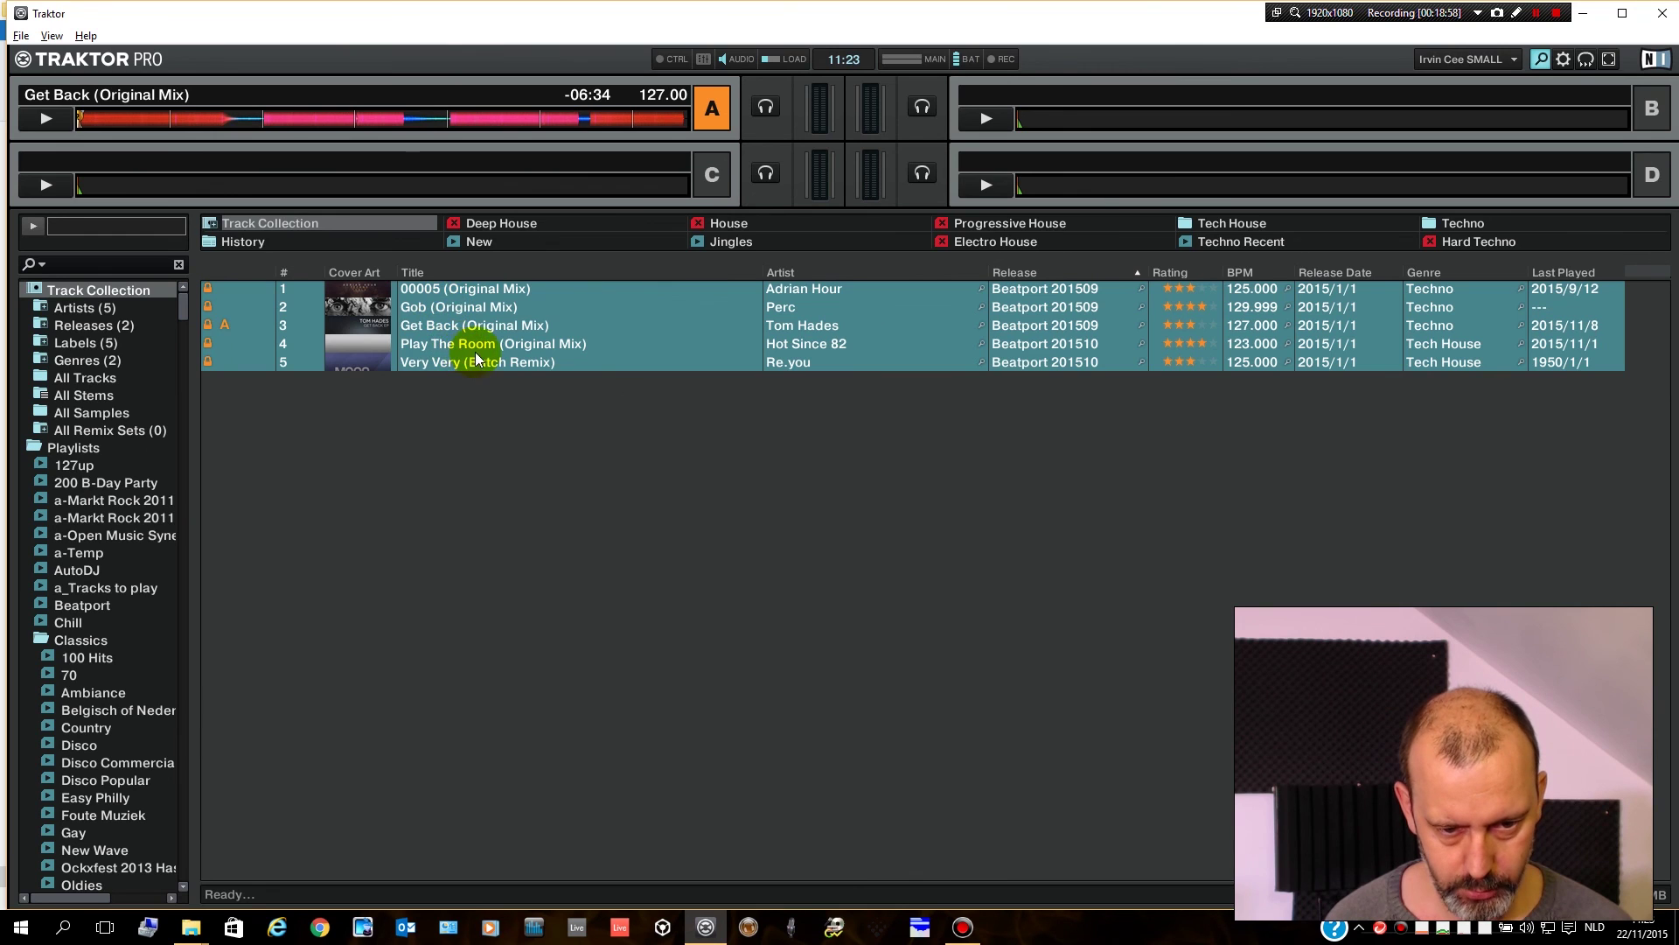
key(alt+Tab)
click(415, 248)
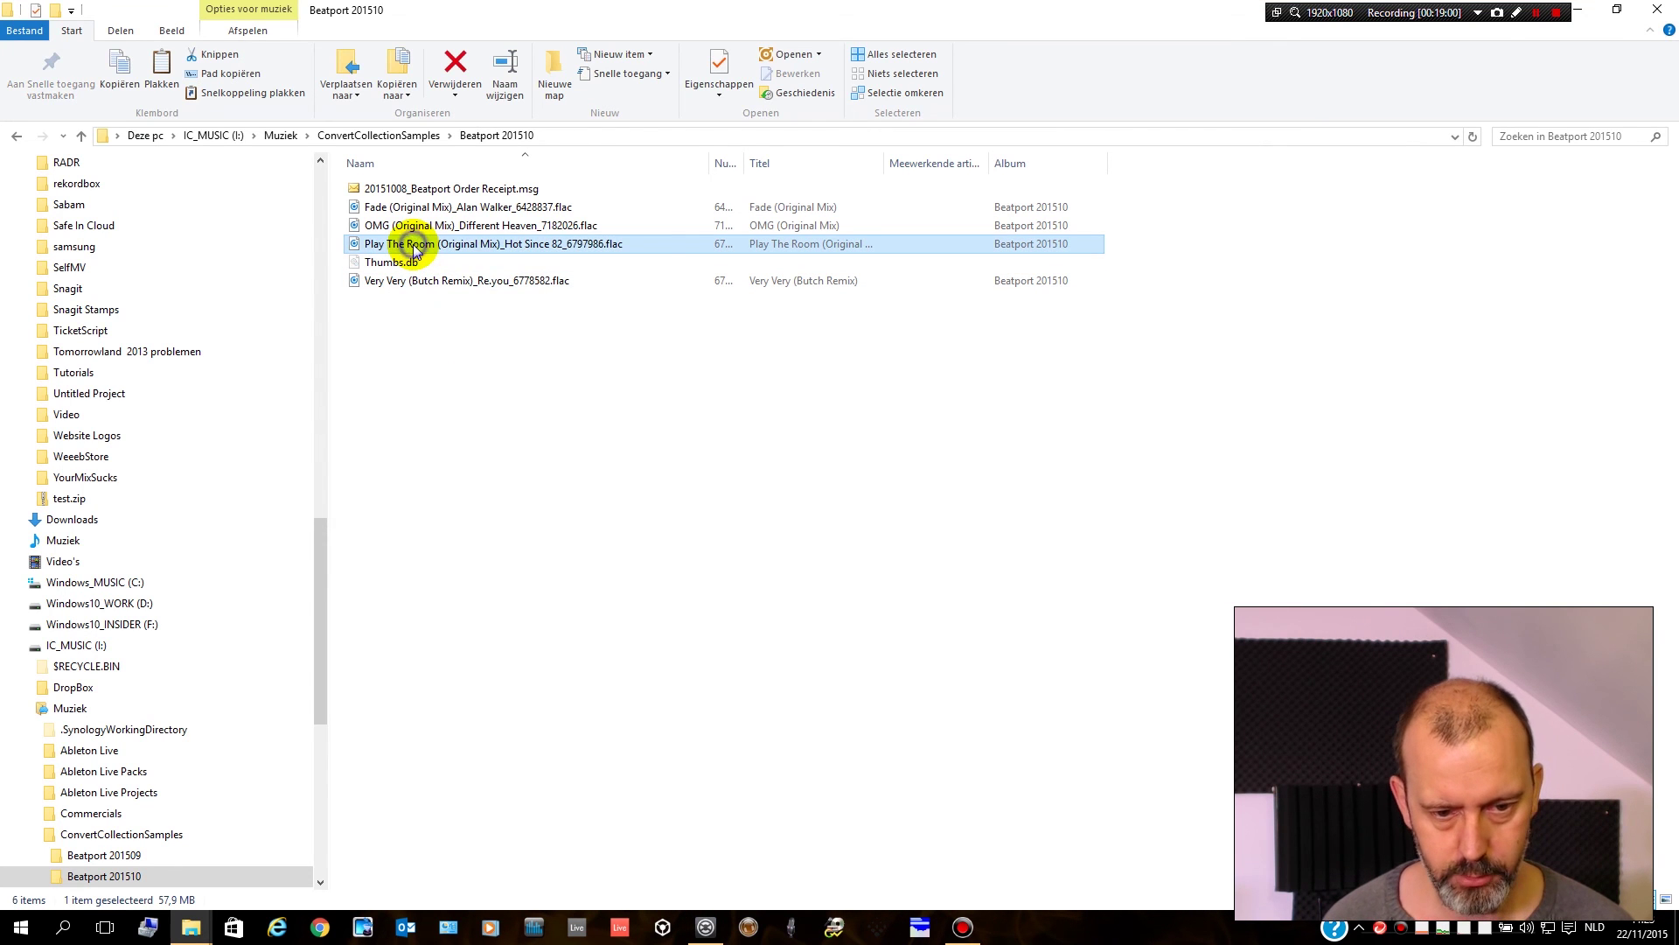
right_click(413, 245)
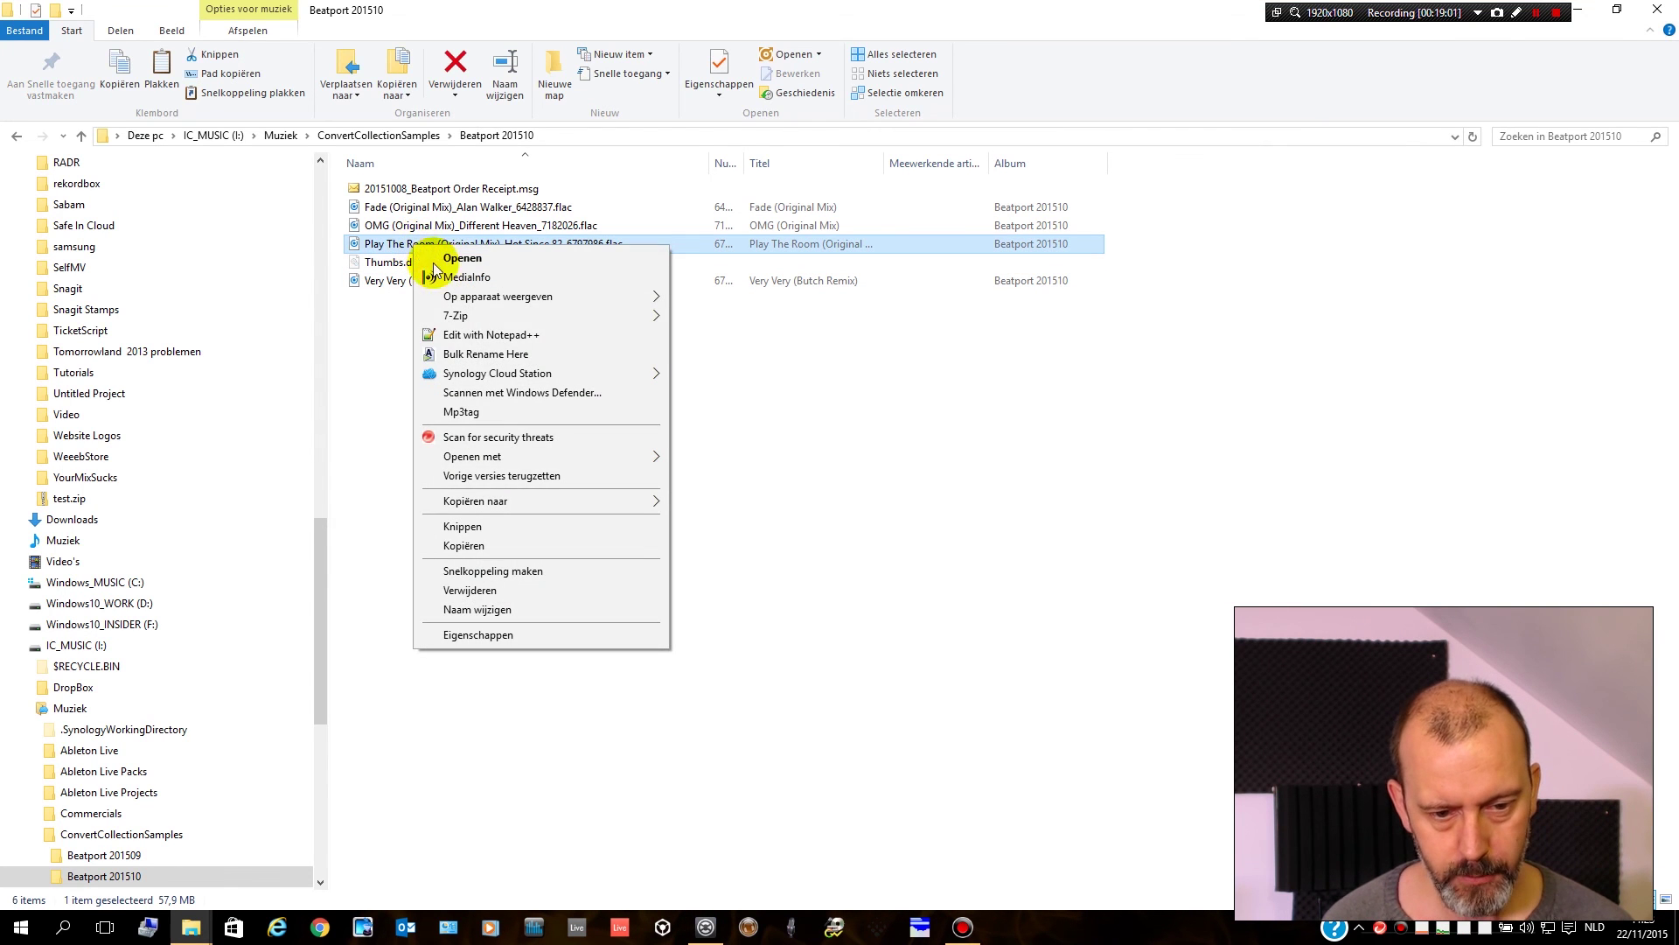
click(544, 411)
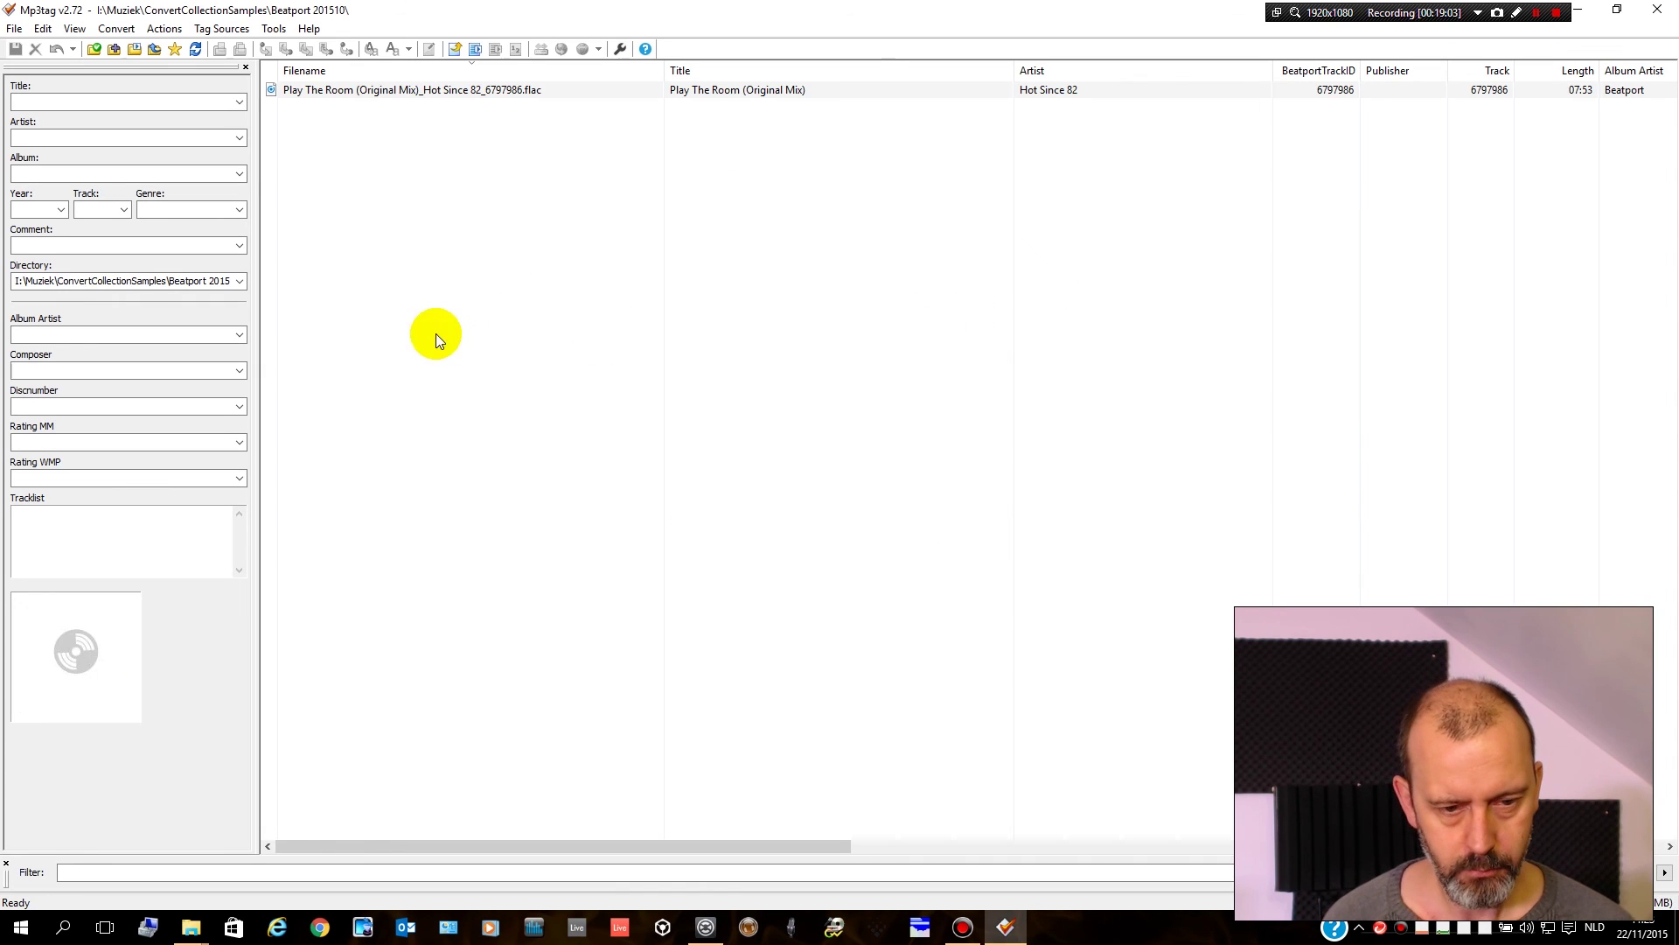
- Open the extended tags of the Play The Room (Original Mix) file
click(378, 90)
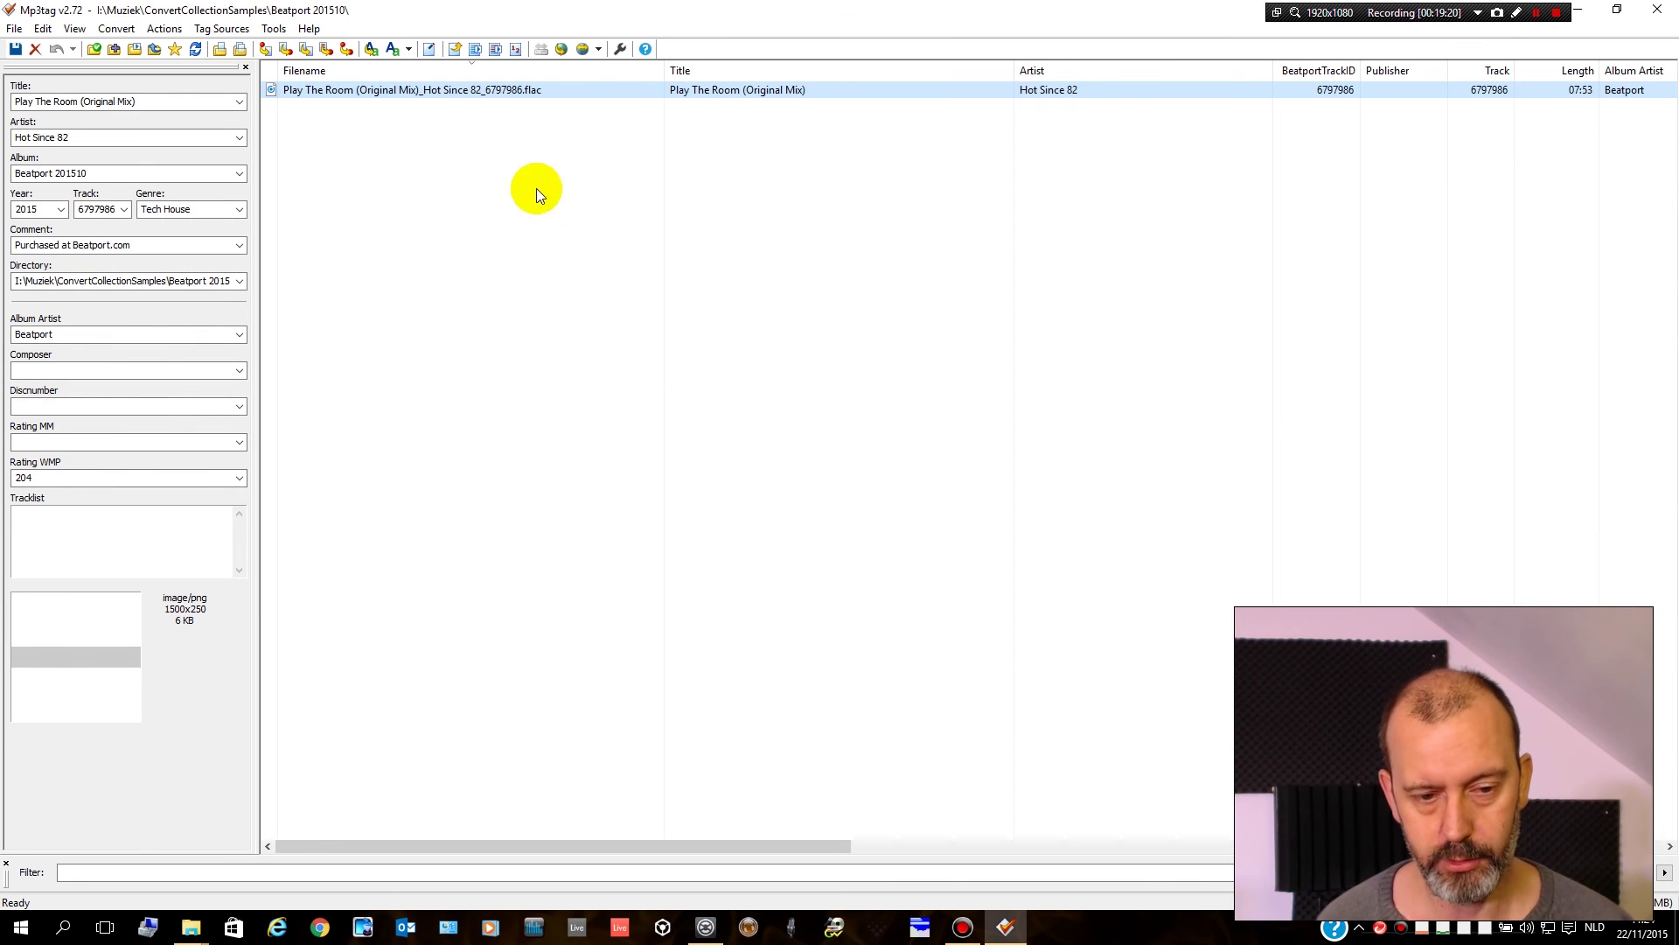
click(487, 86)
click(669, 90)
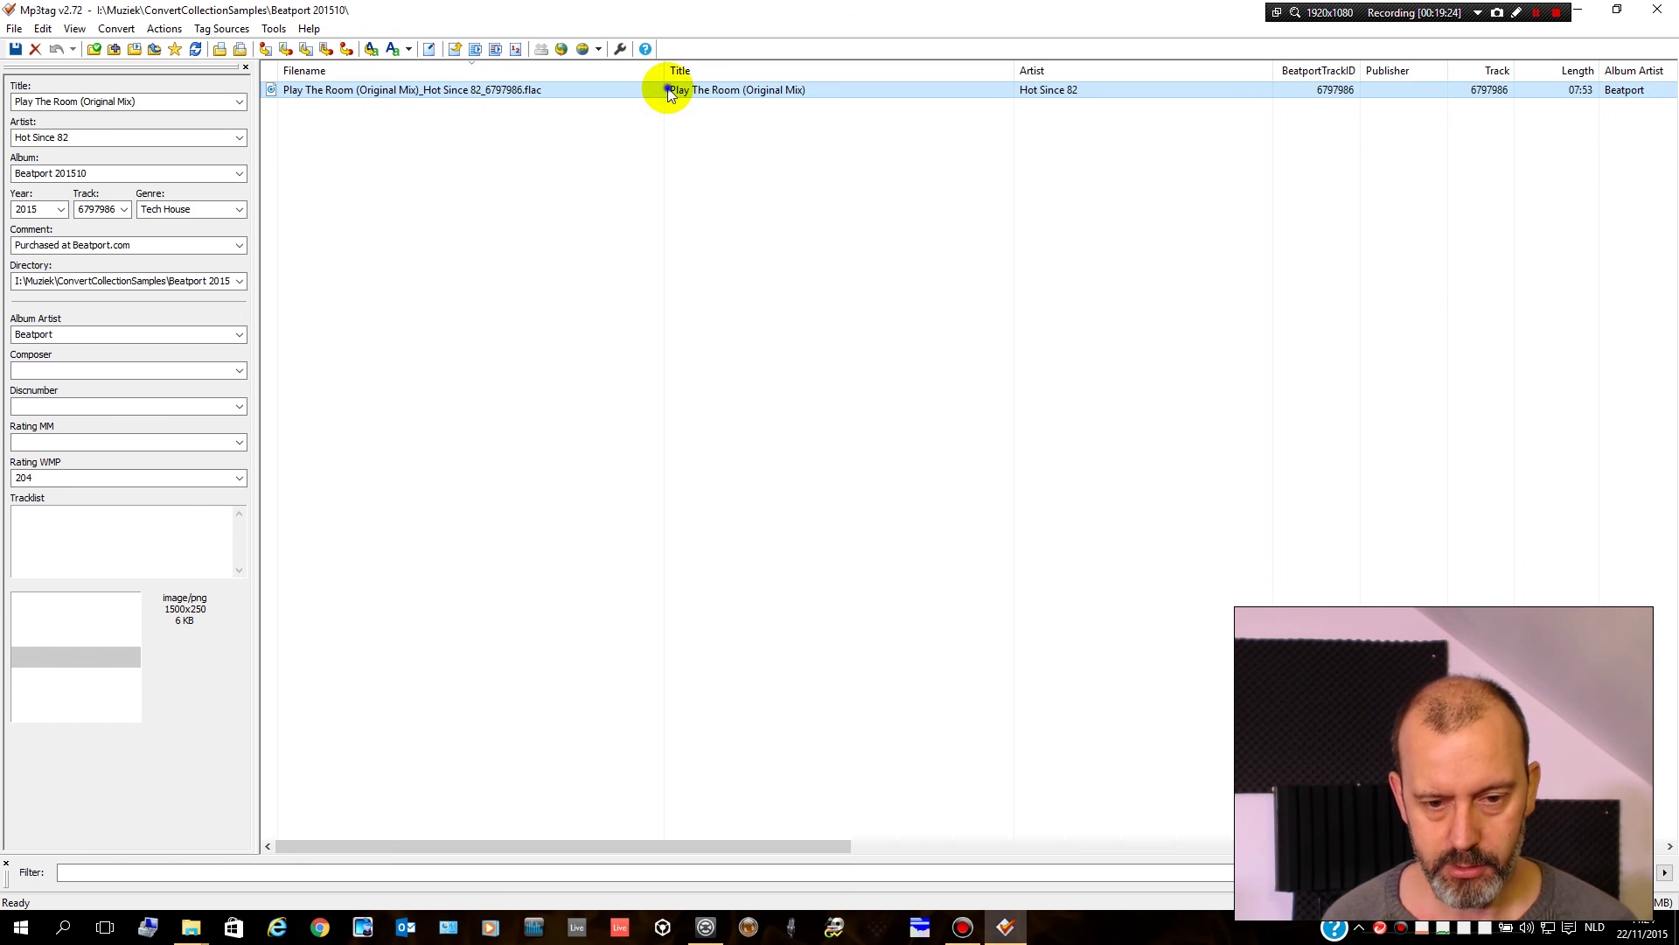
right_click(669, 91)
click(733, 150)
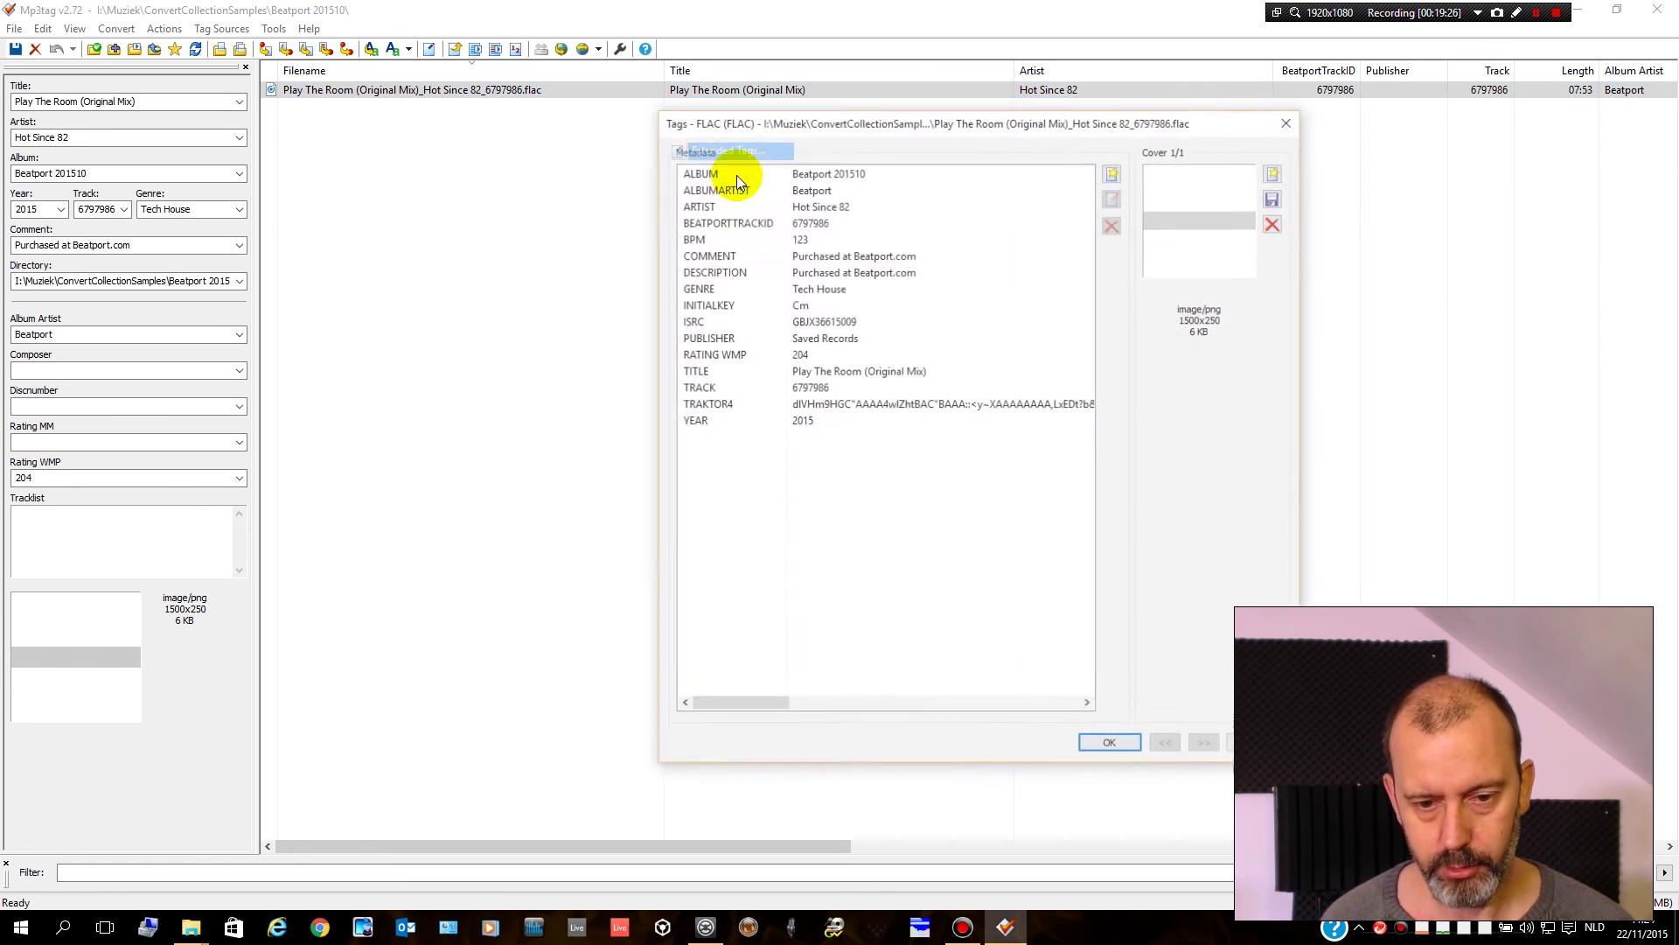
drag(728, 125, 609, 107)
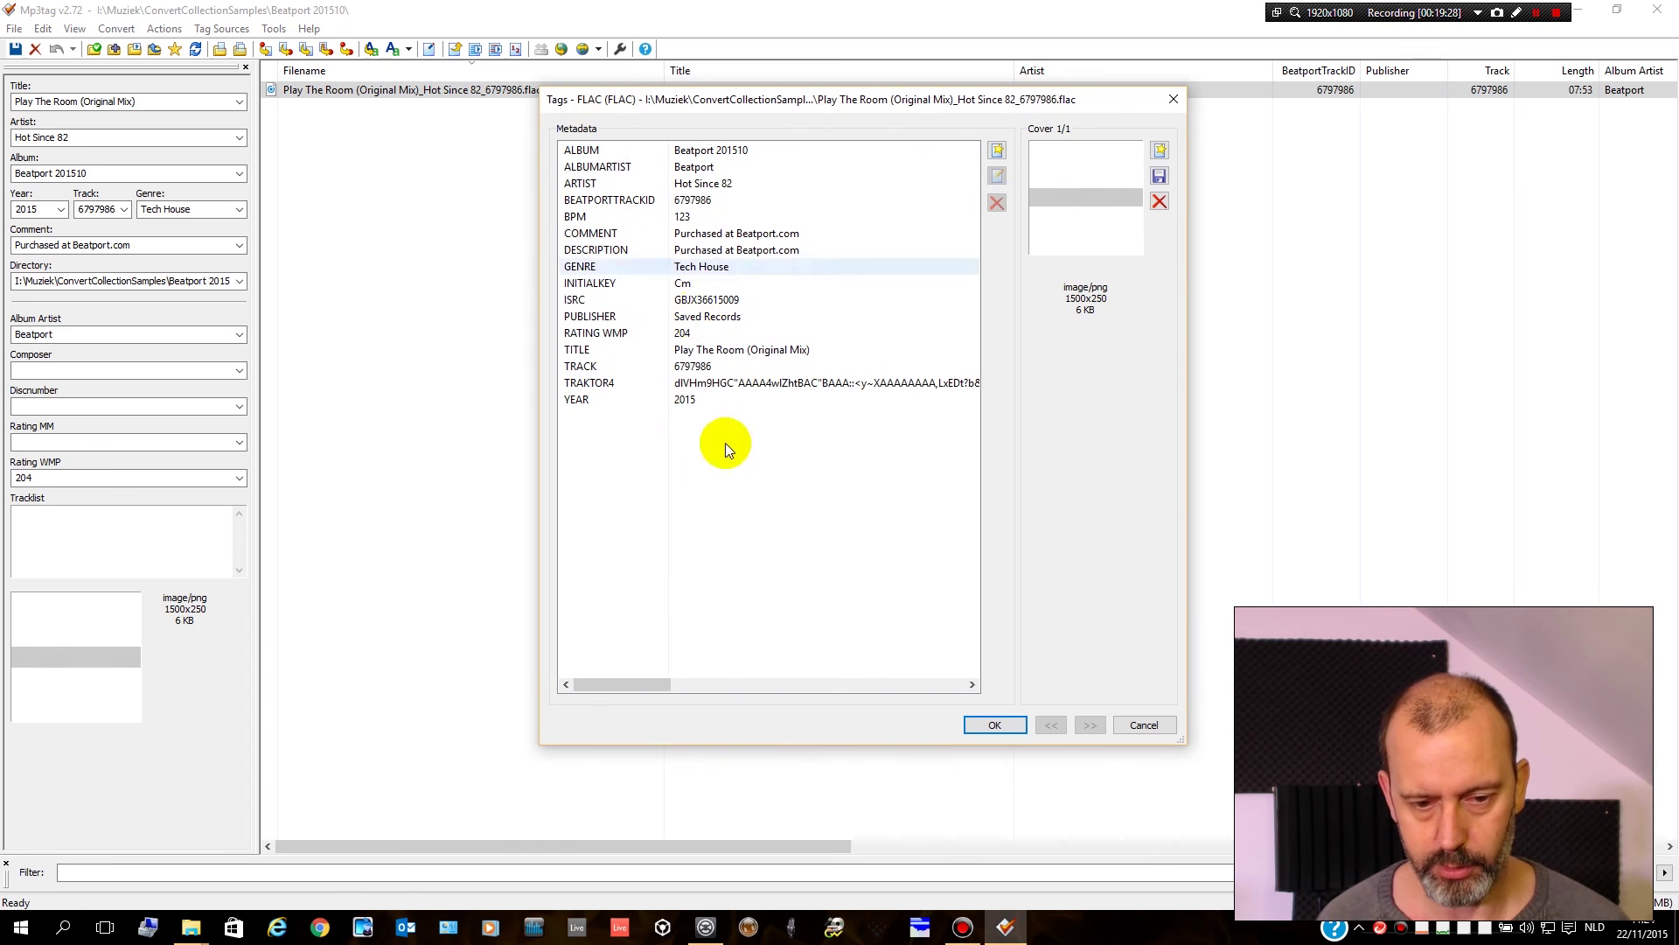
- Examine the comment, description, initial key, ISRC, publisher, rating and TRAKTOR4 tags, cancel the tag dialog and close Mp3tag
click(593, 236)
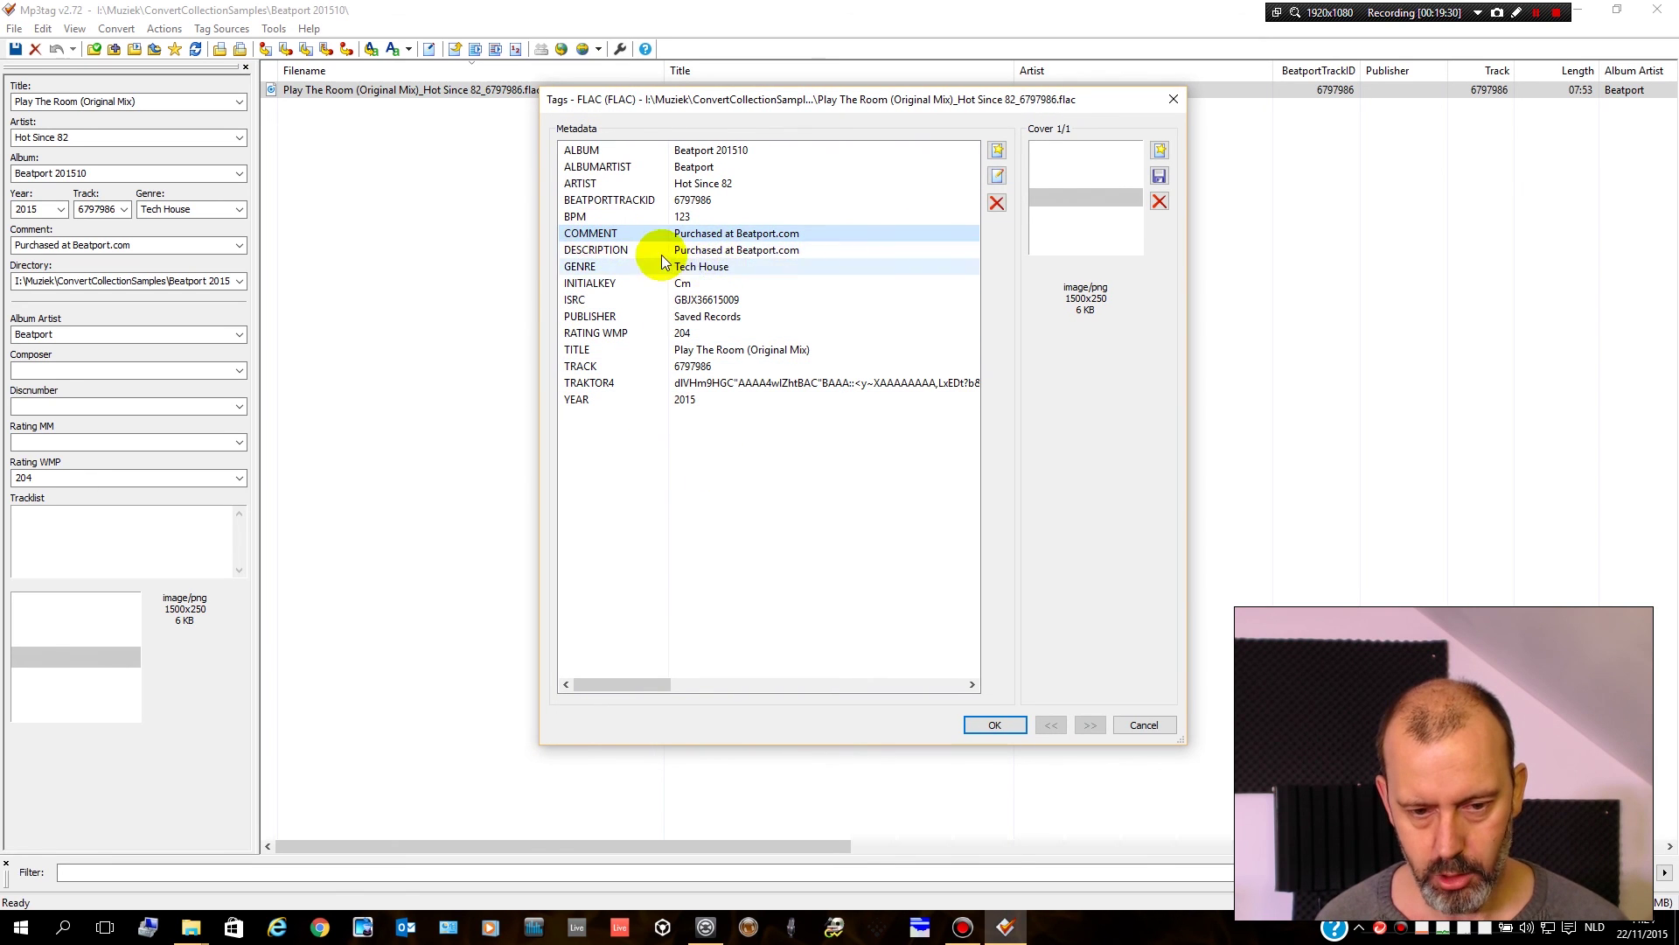
click(742, 254)
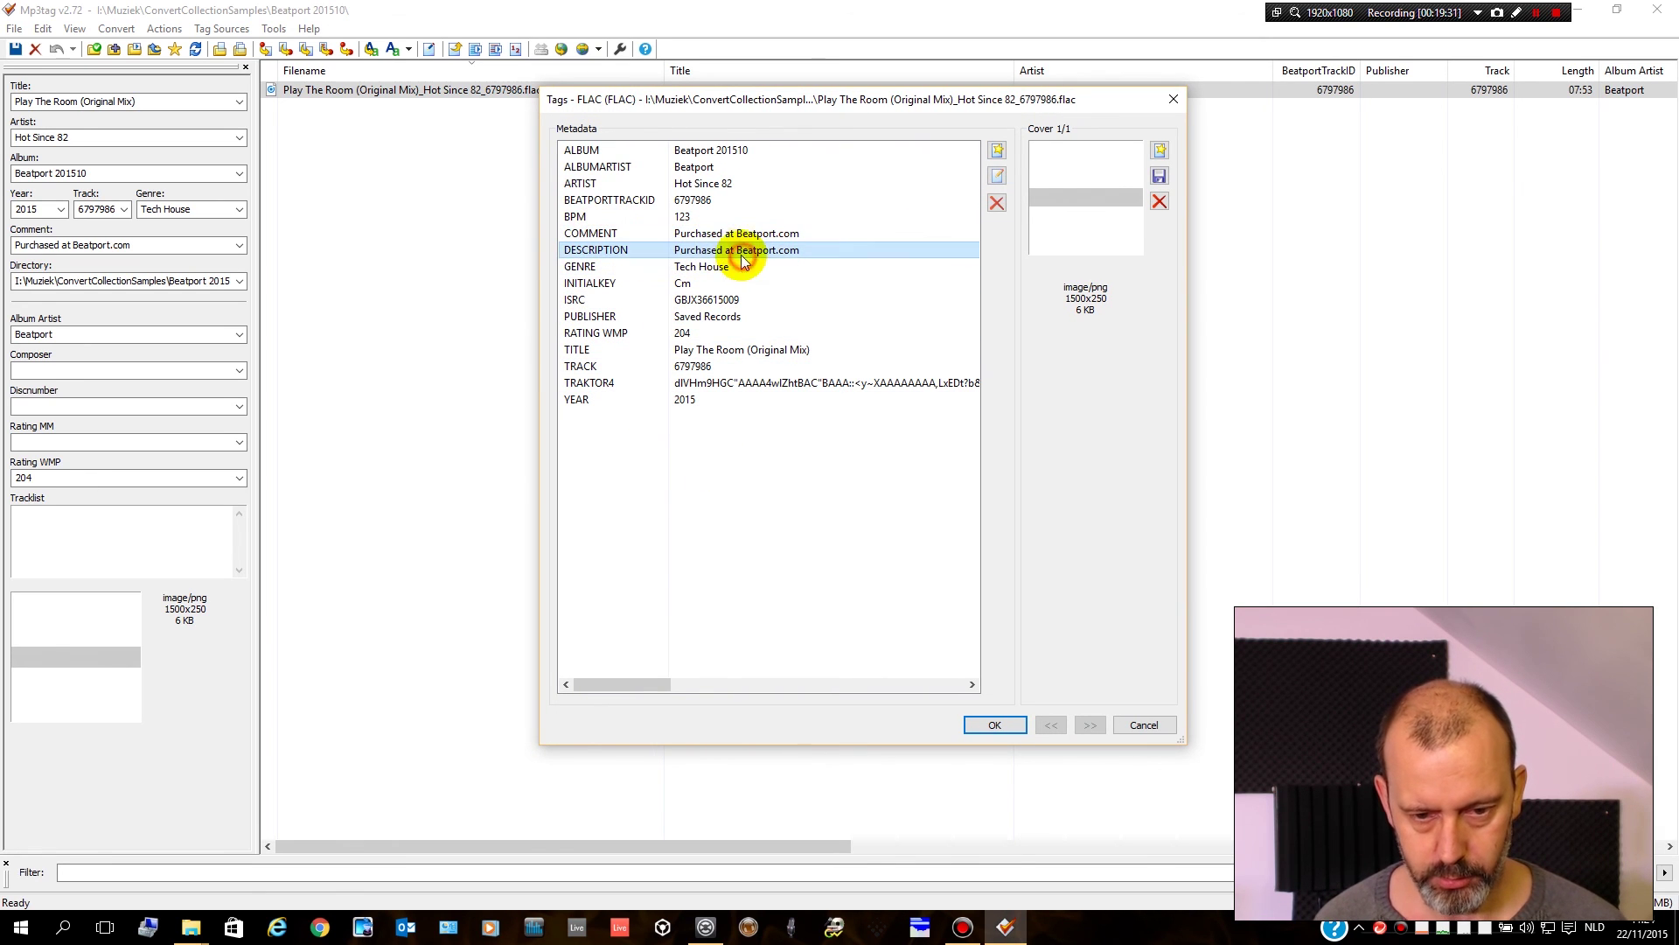
click(611, 286)
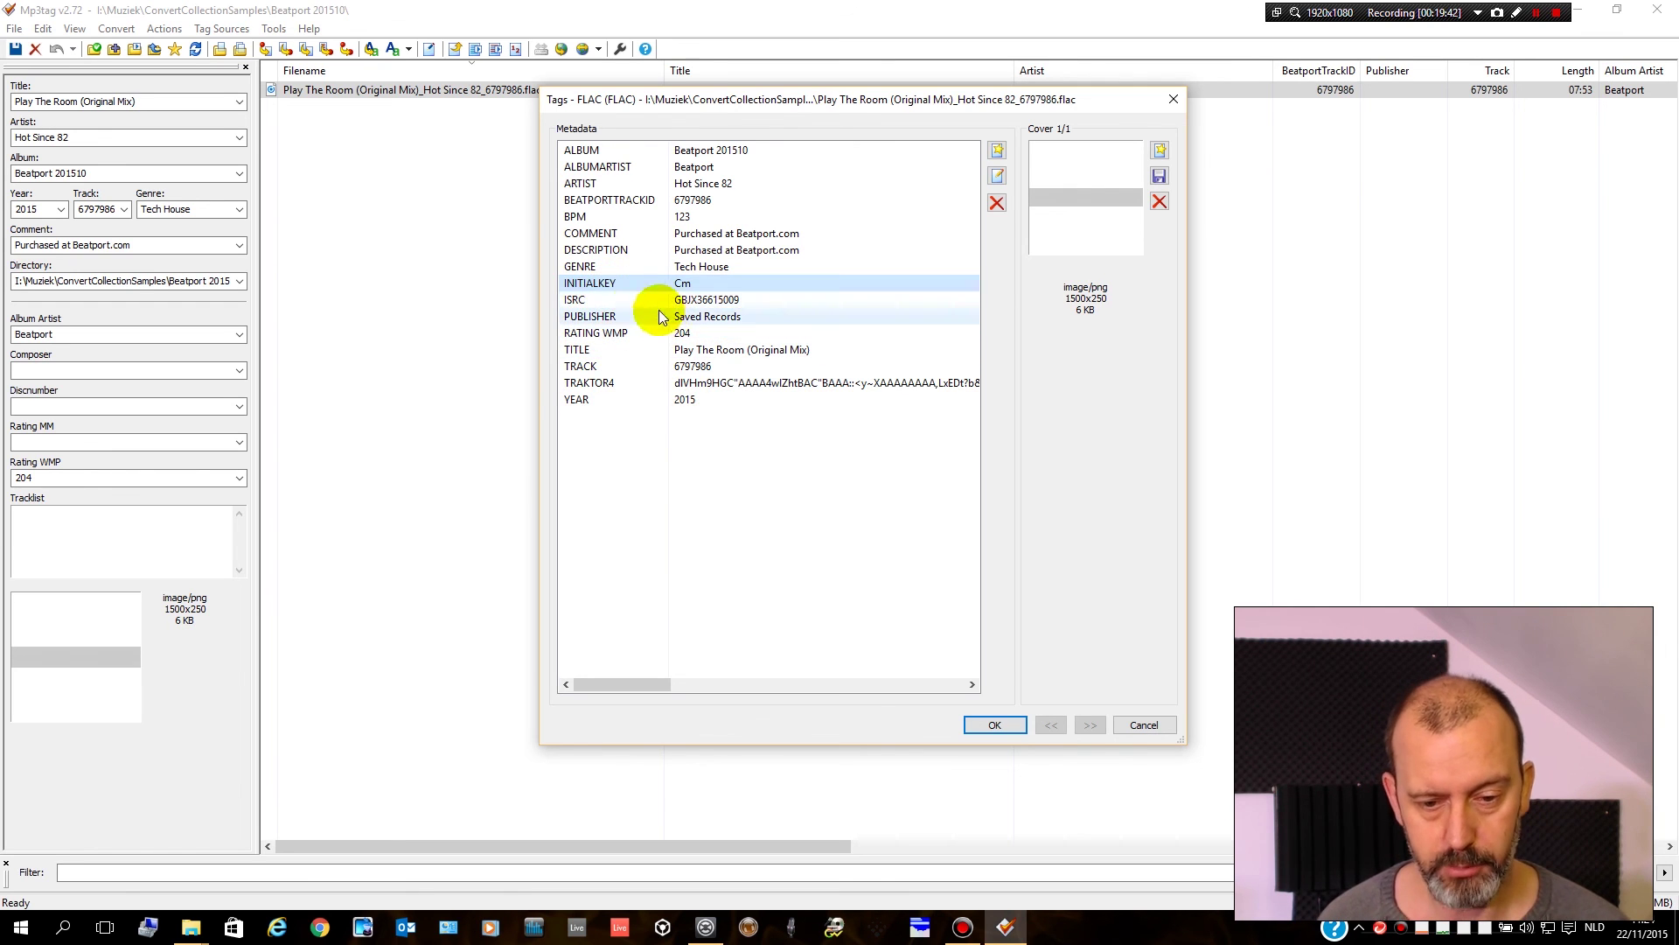
click(604, 303)
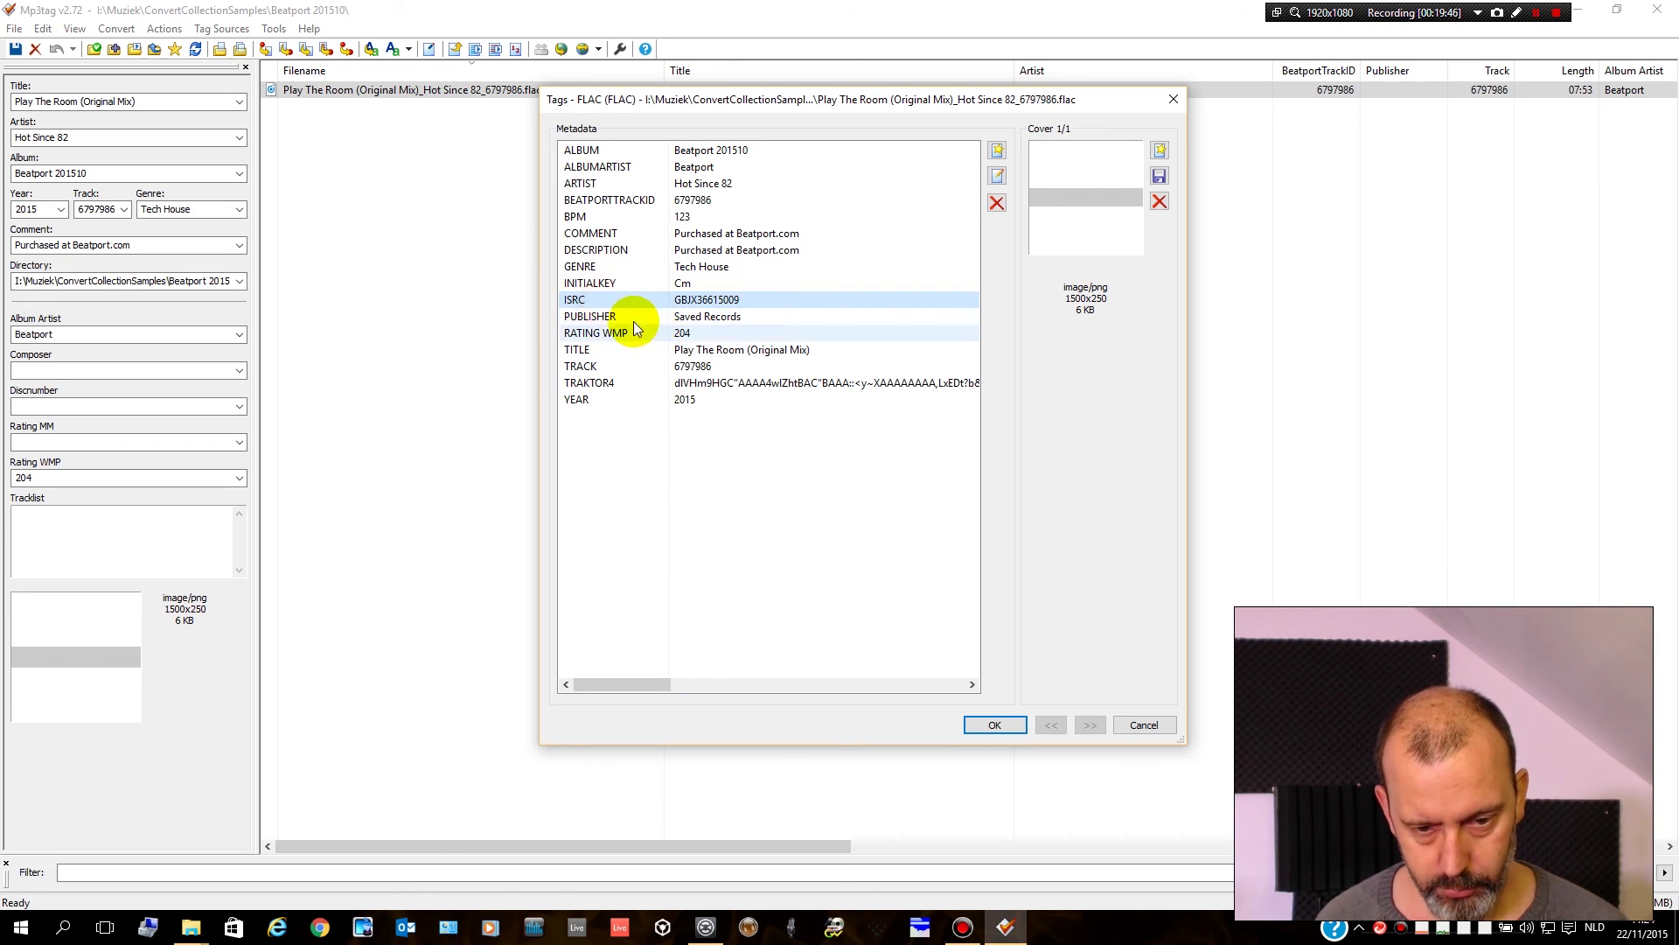
click(601, 317)
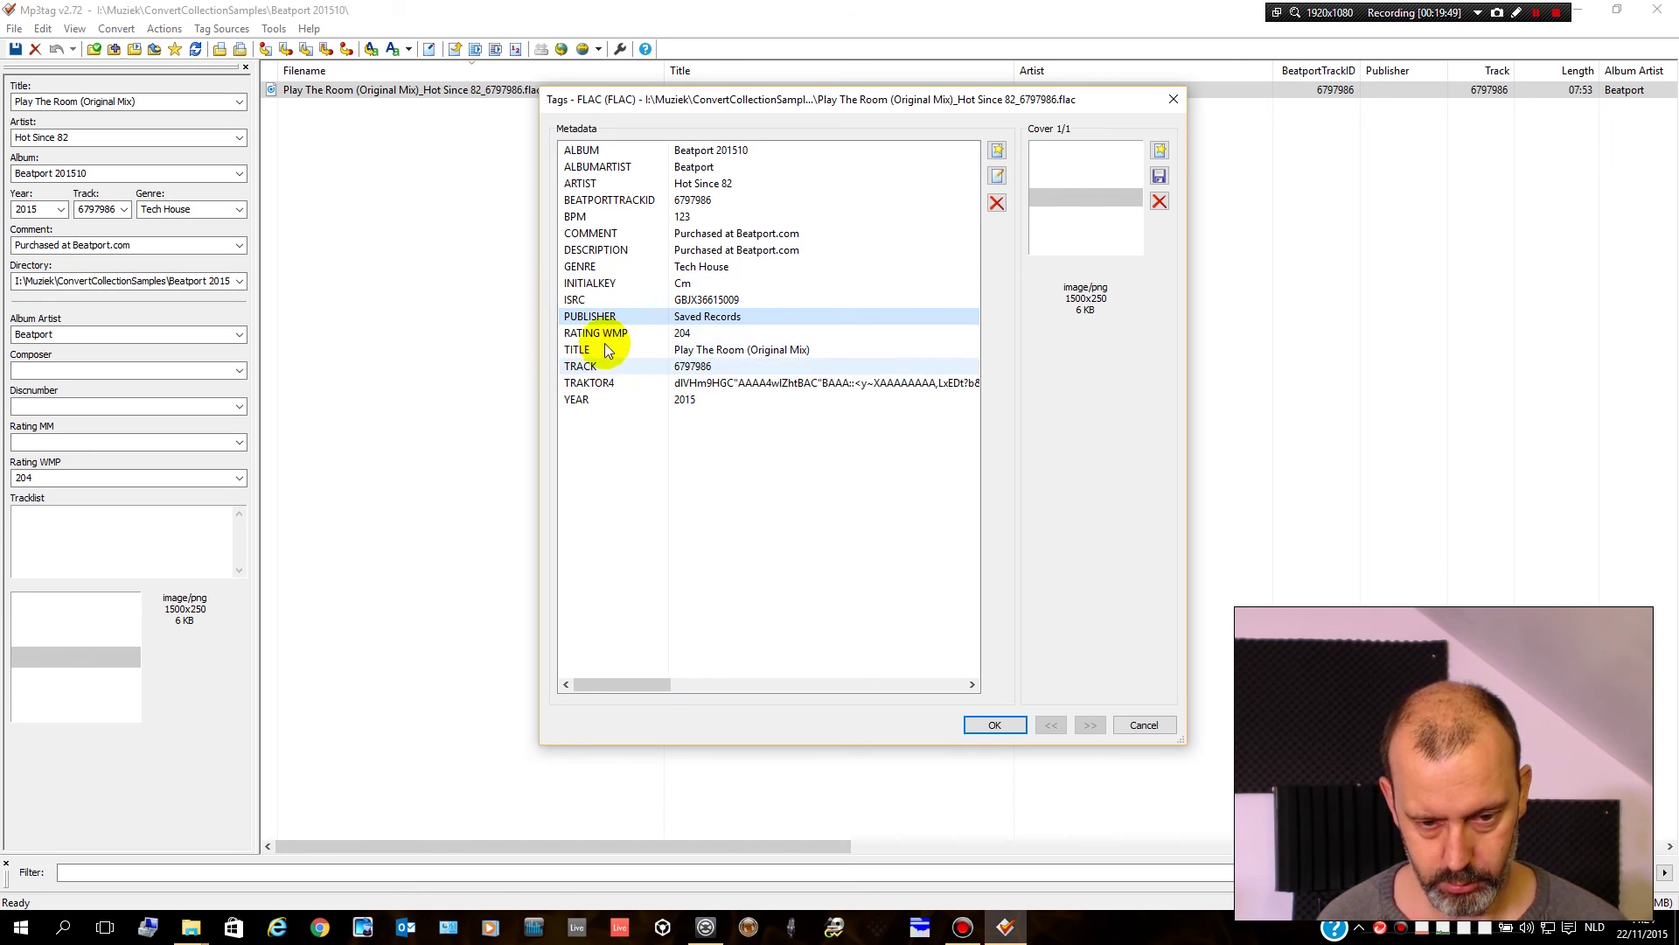
click(625, 334)
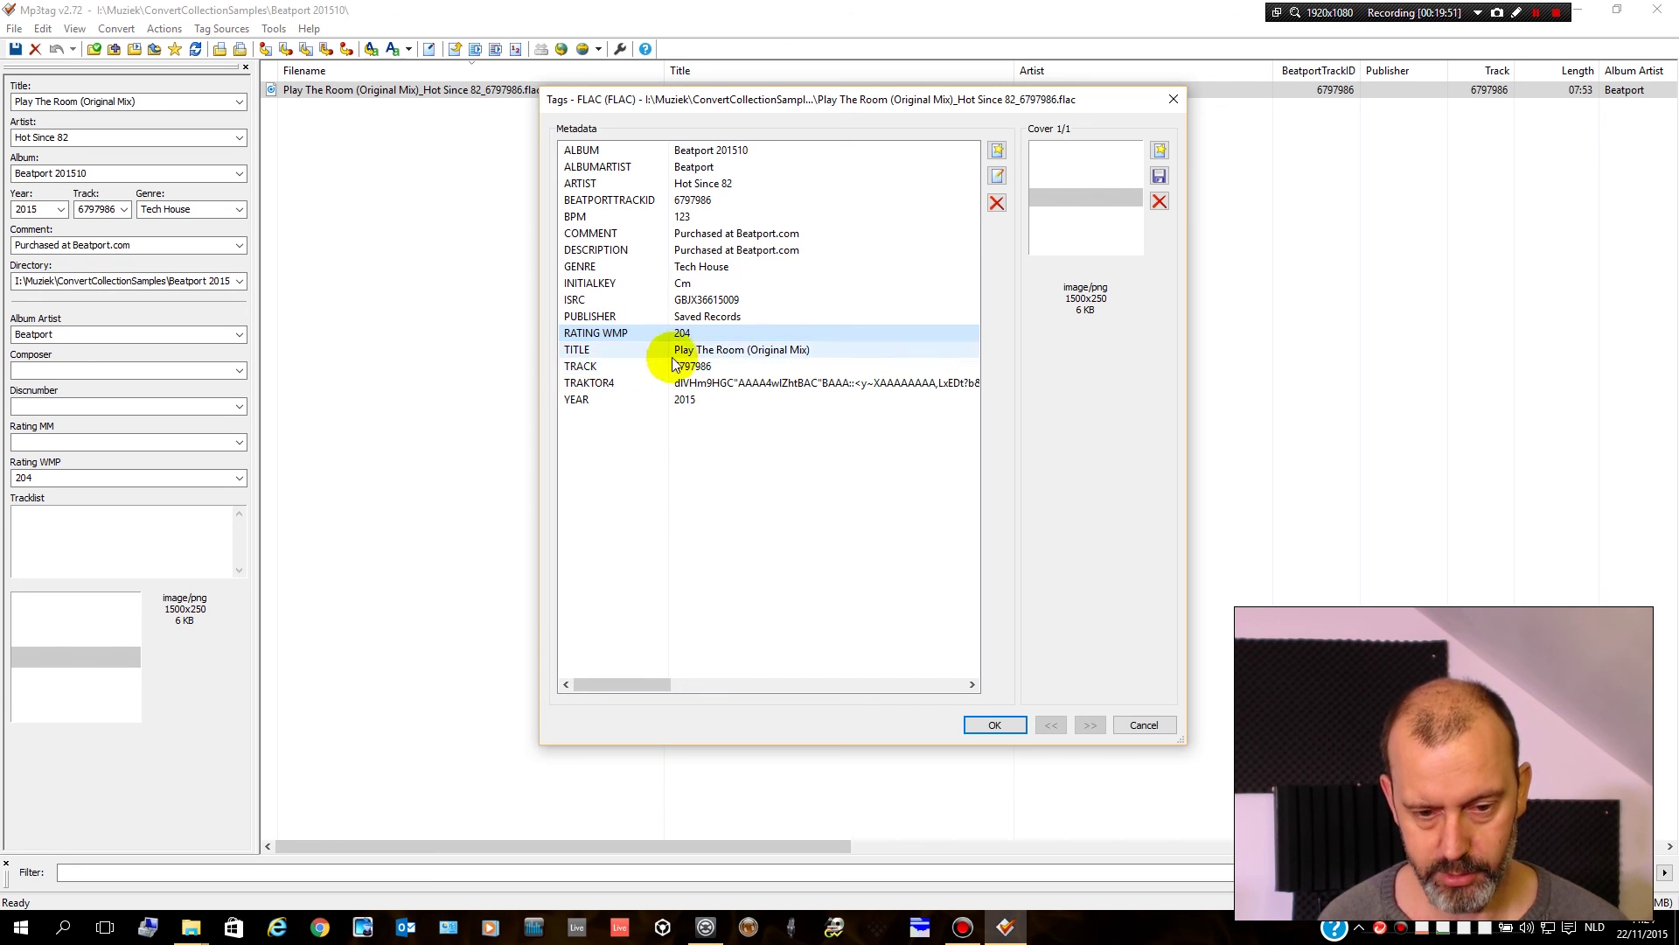
click(590, 383)
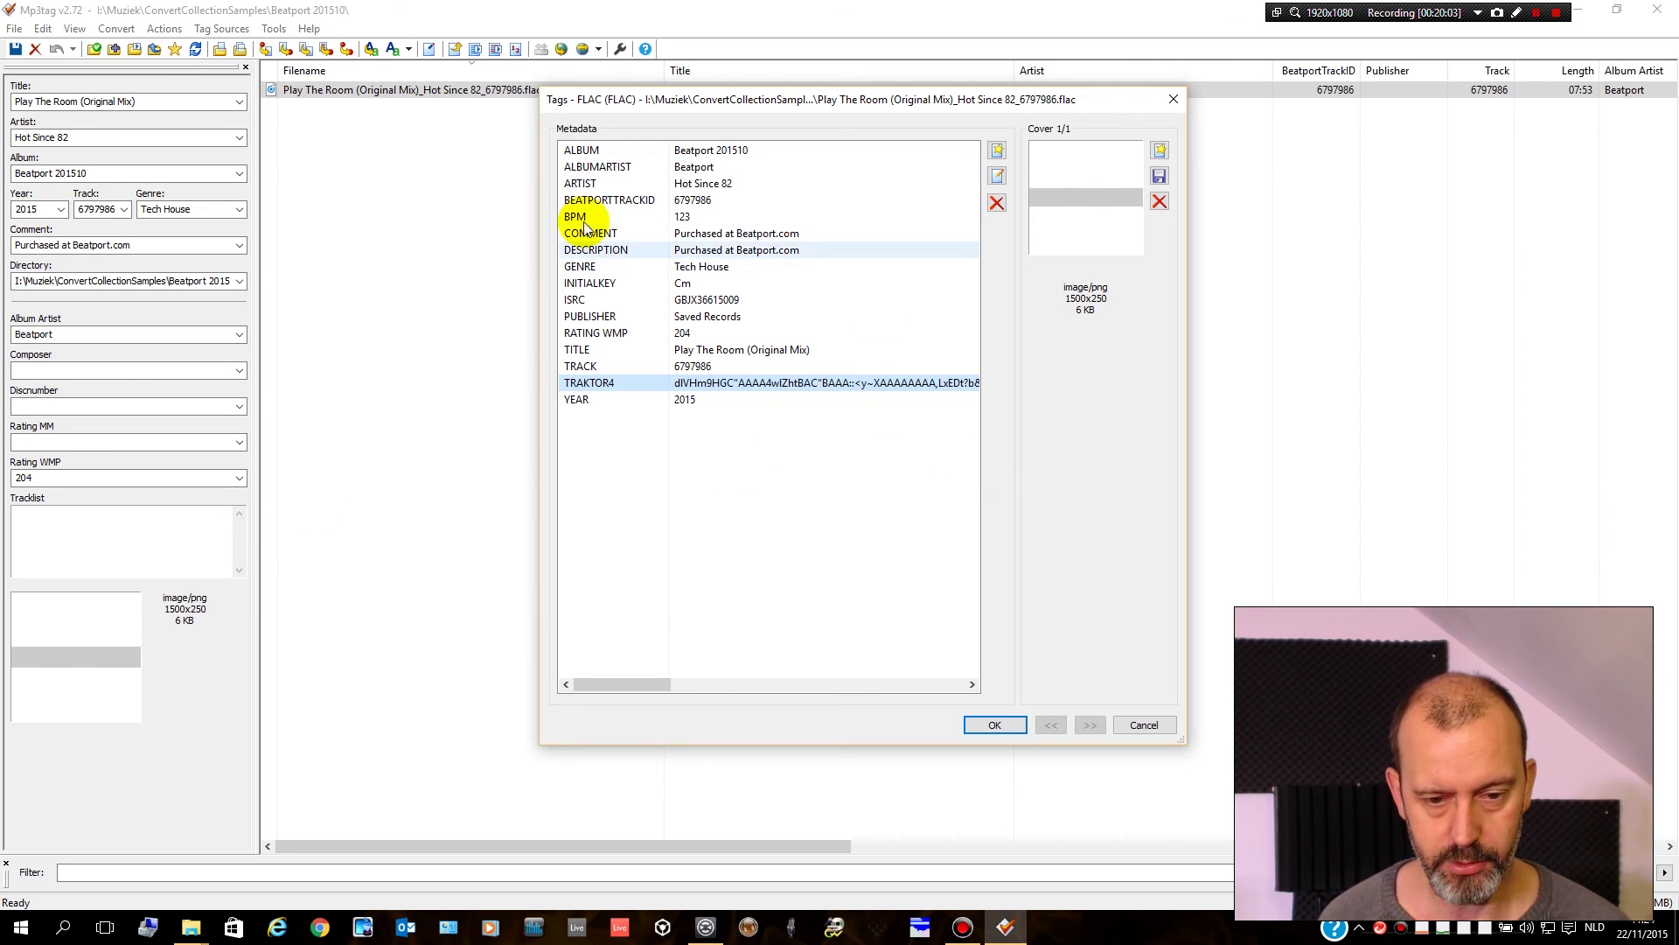
click(1143, 724)
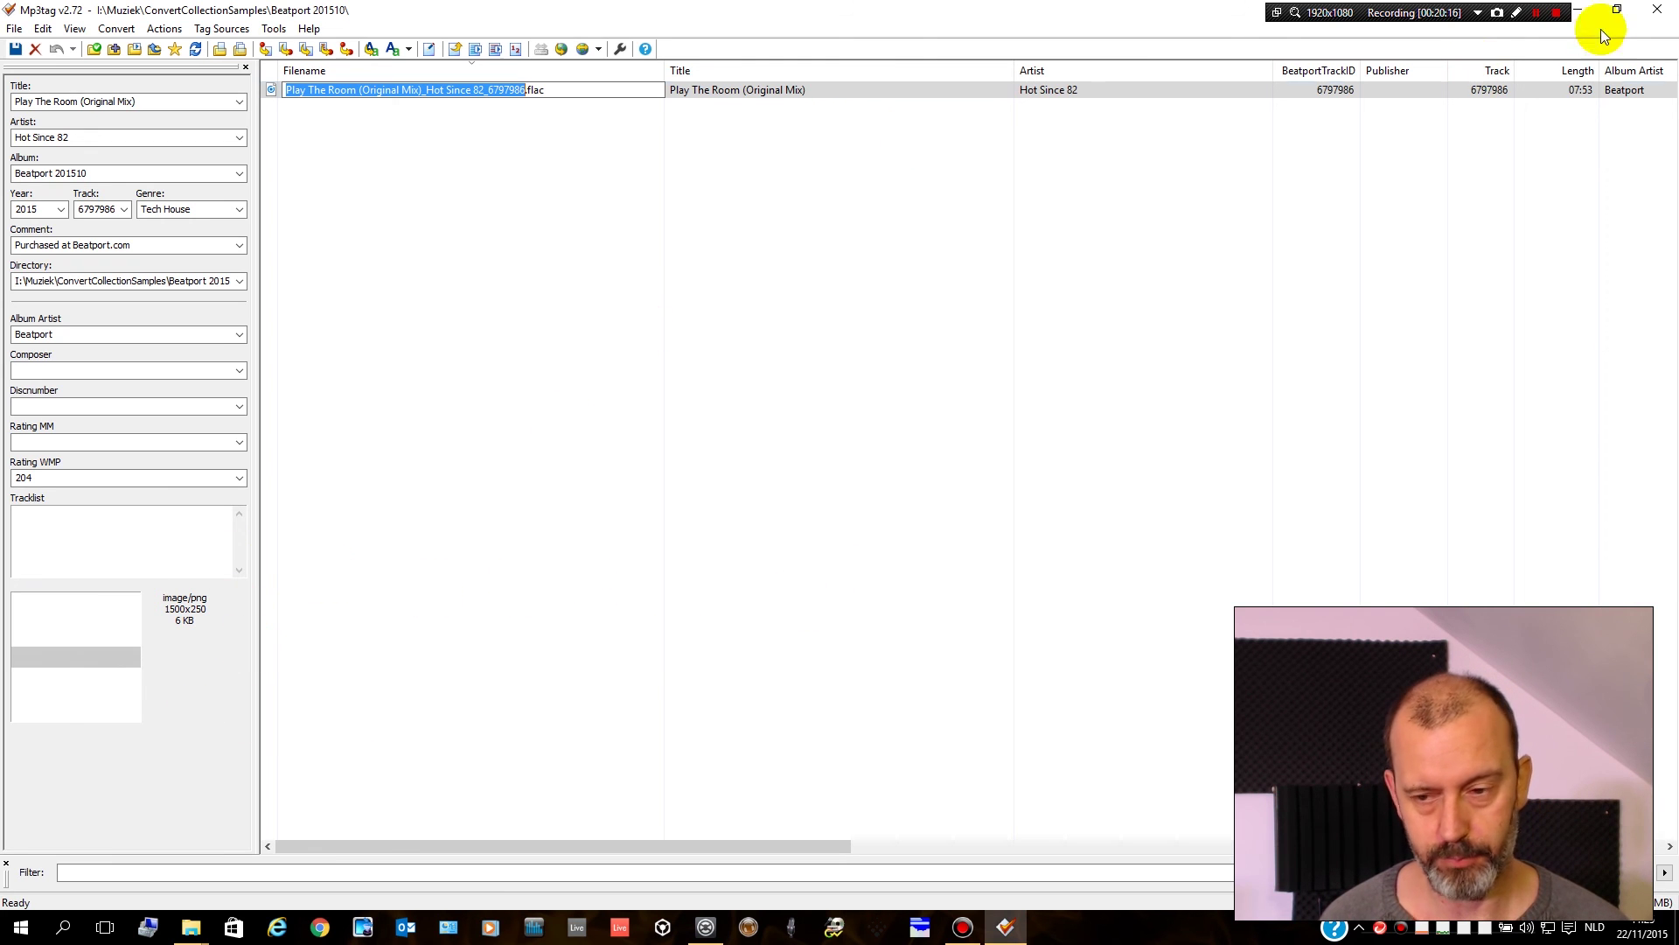
click(1657, 10)
- Open Fade (Original Mix)_Alan Walker_6428837.flac from the Beatport 201510 folder in Mp3tag, examine its tags and close Mp3tag
click(483, 208)
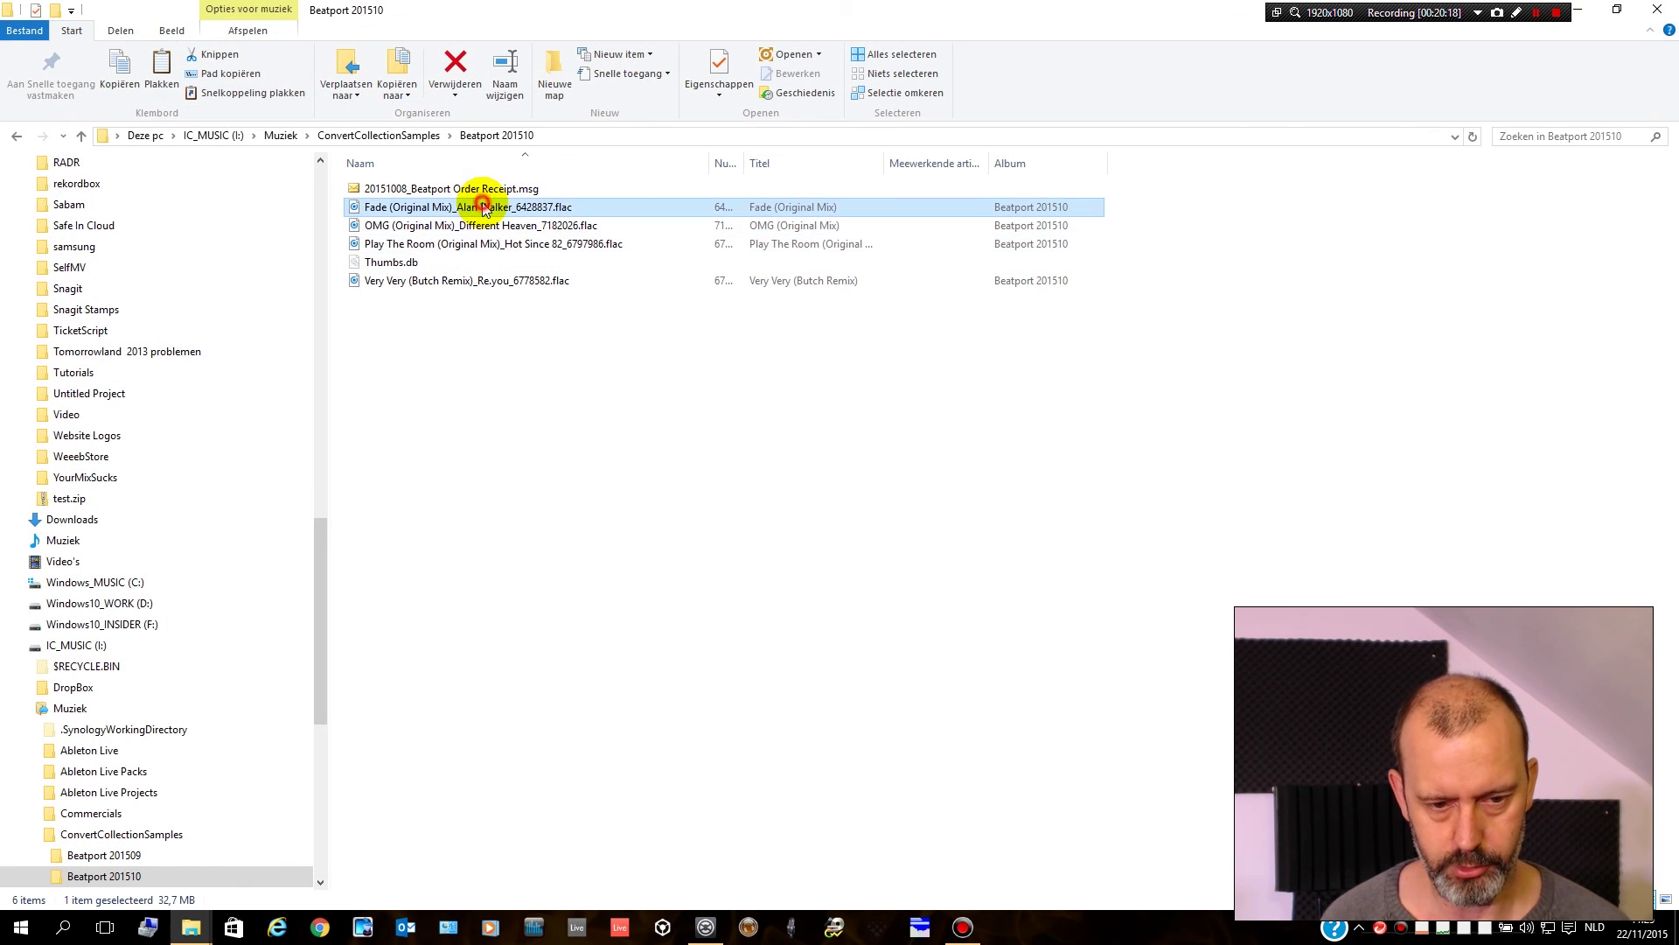
right_click(483, 207)
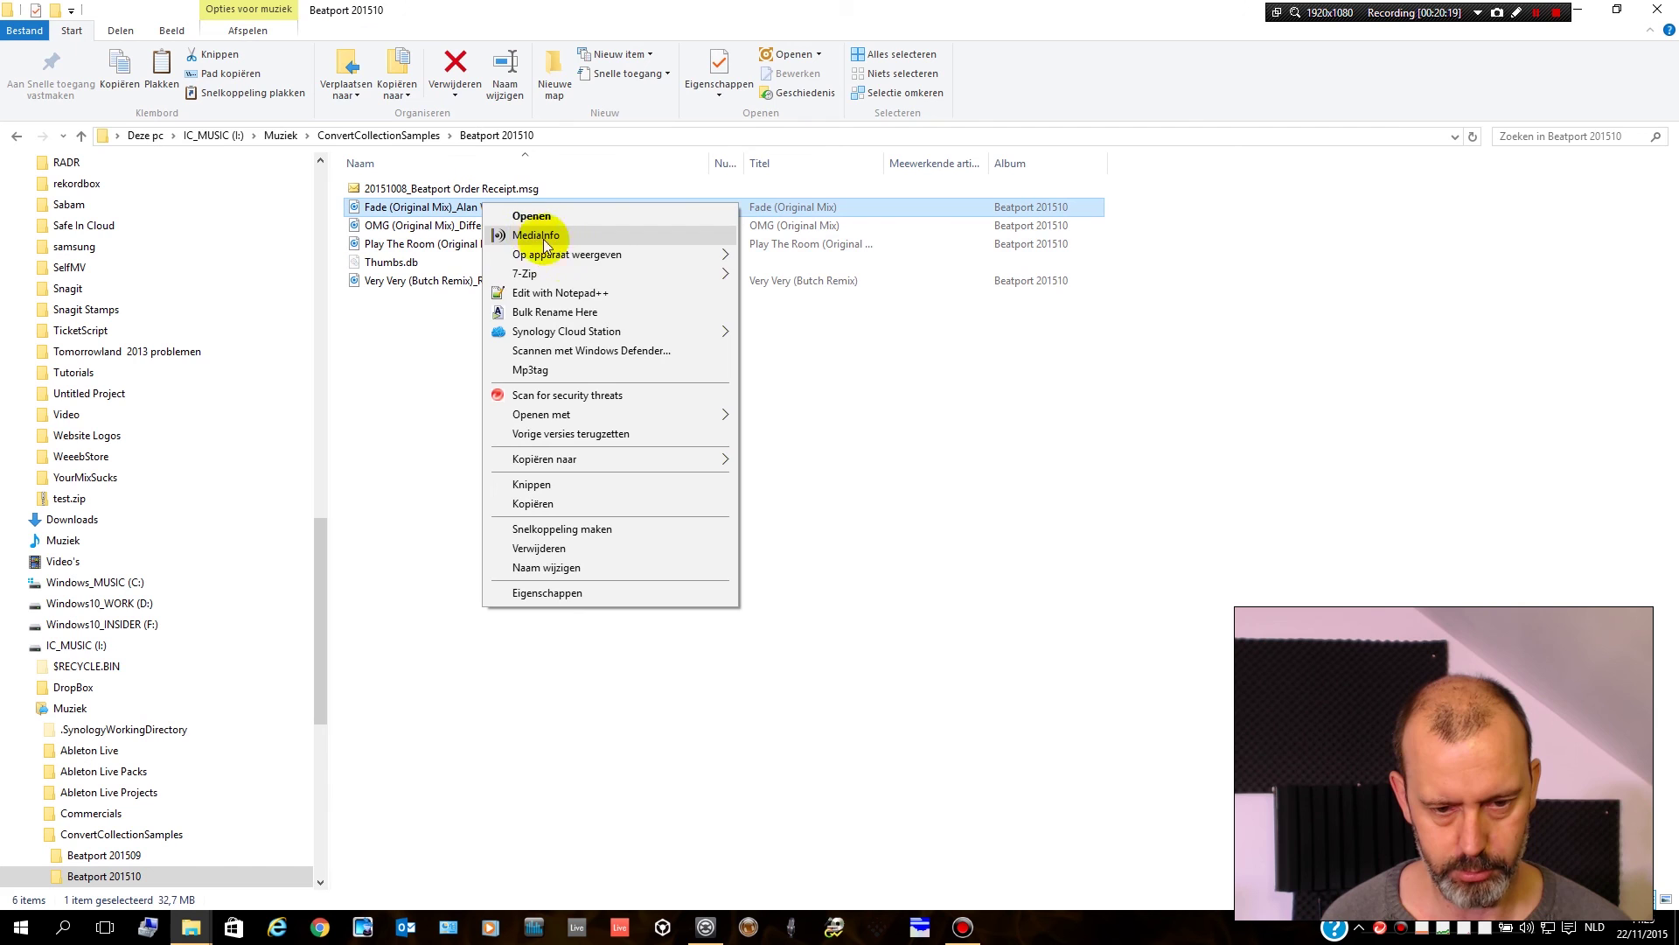
click(606, 371)
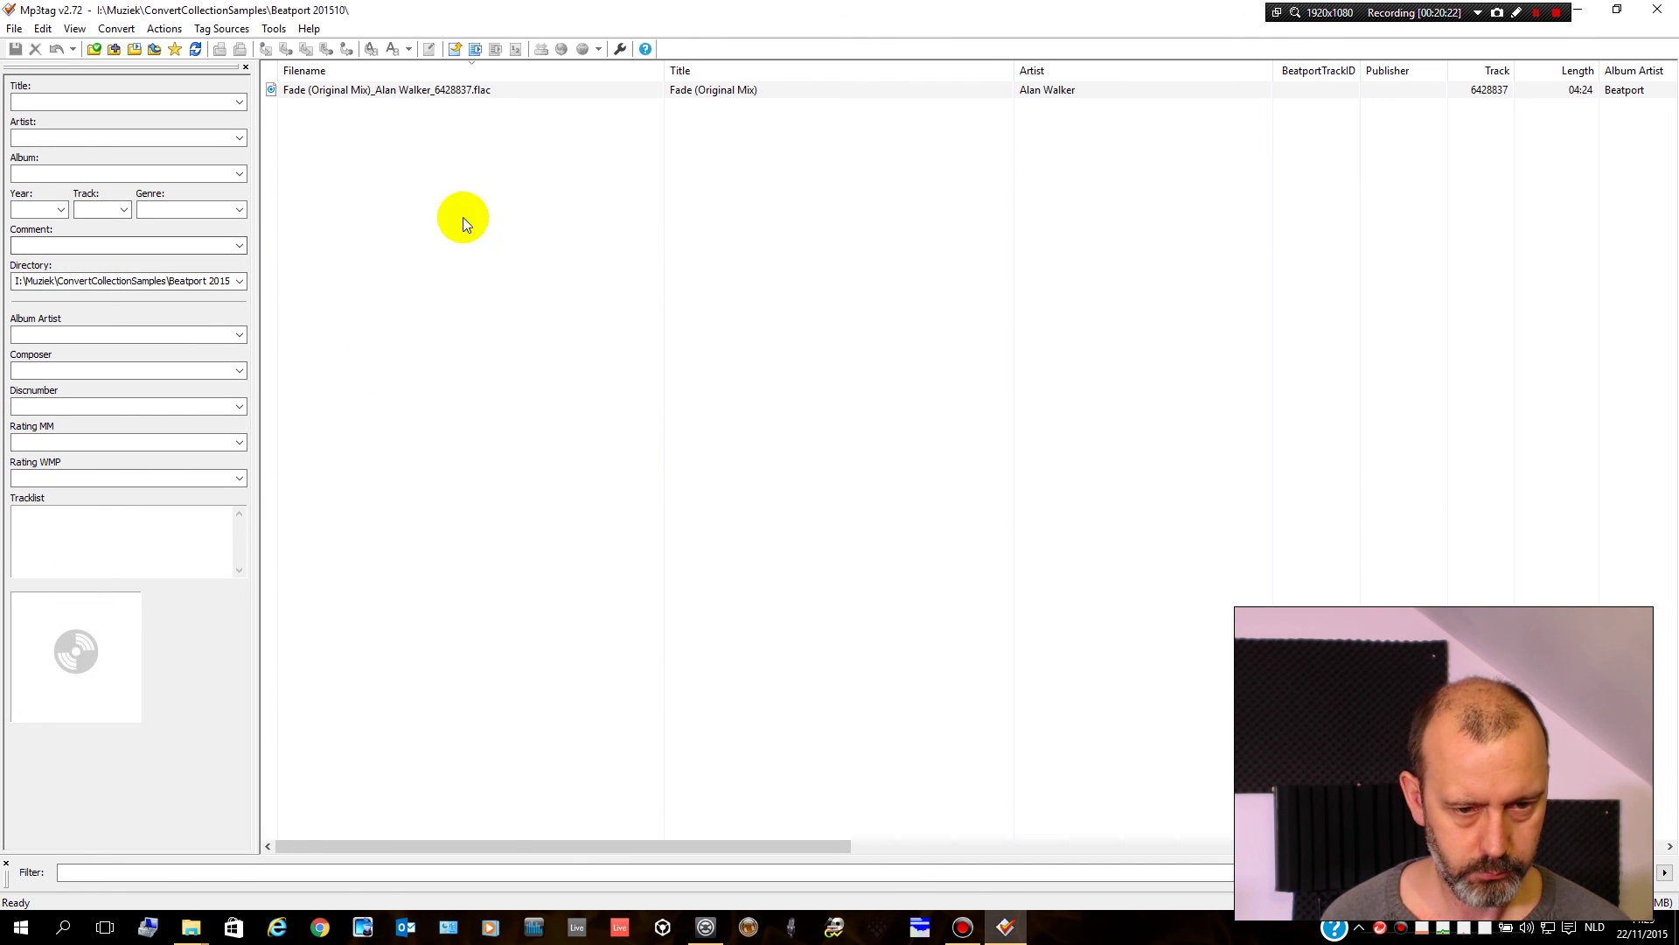
click(424, 91)
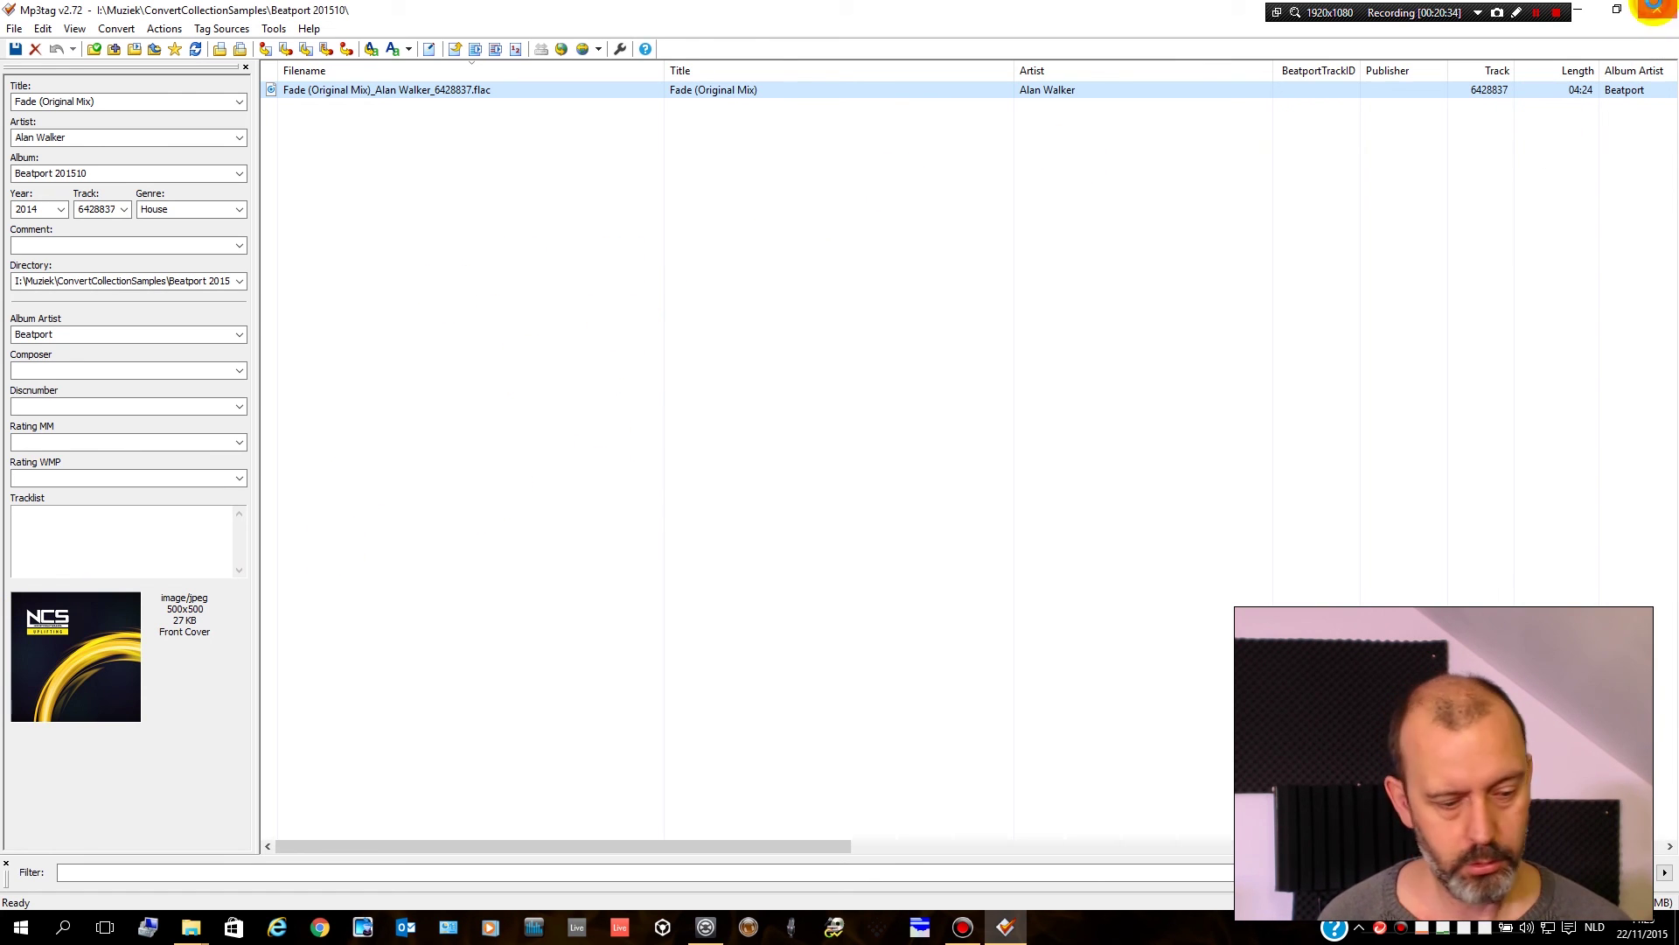
click(1656, 10)
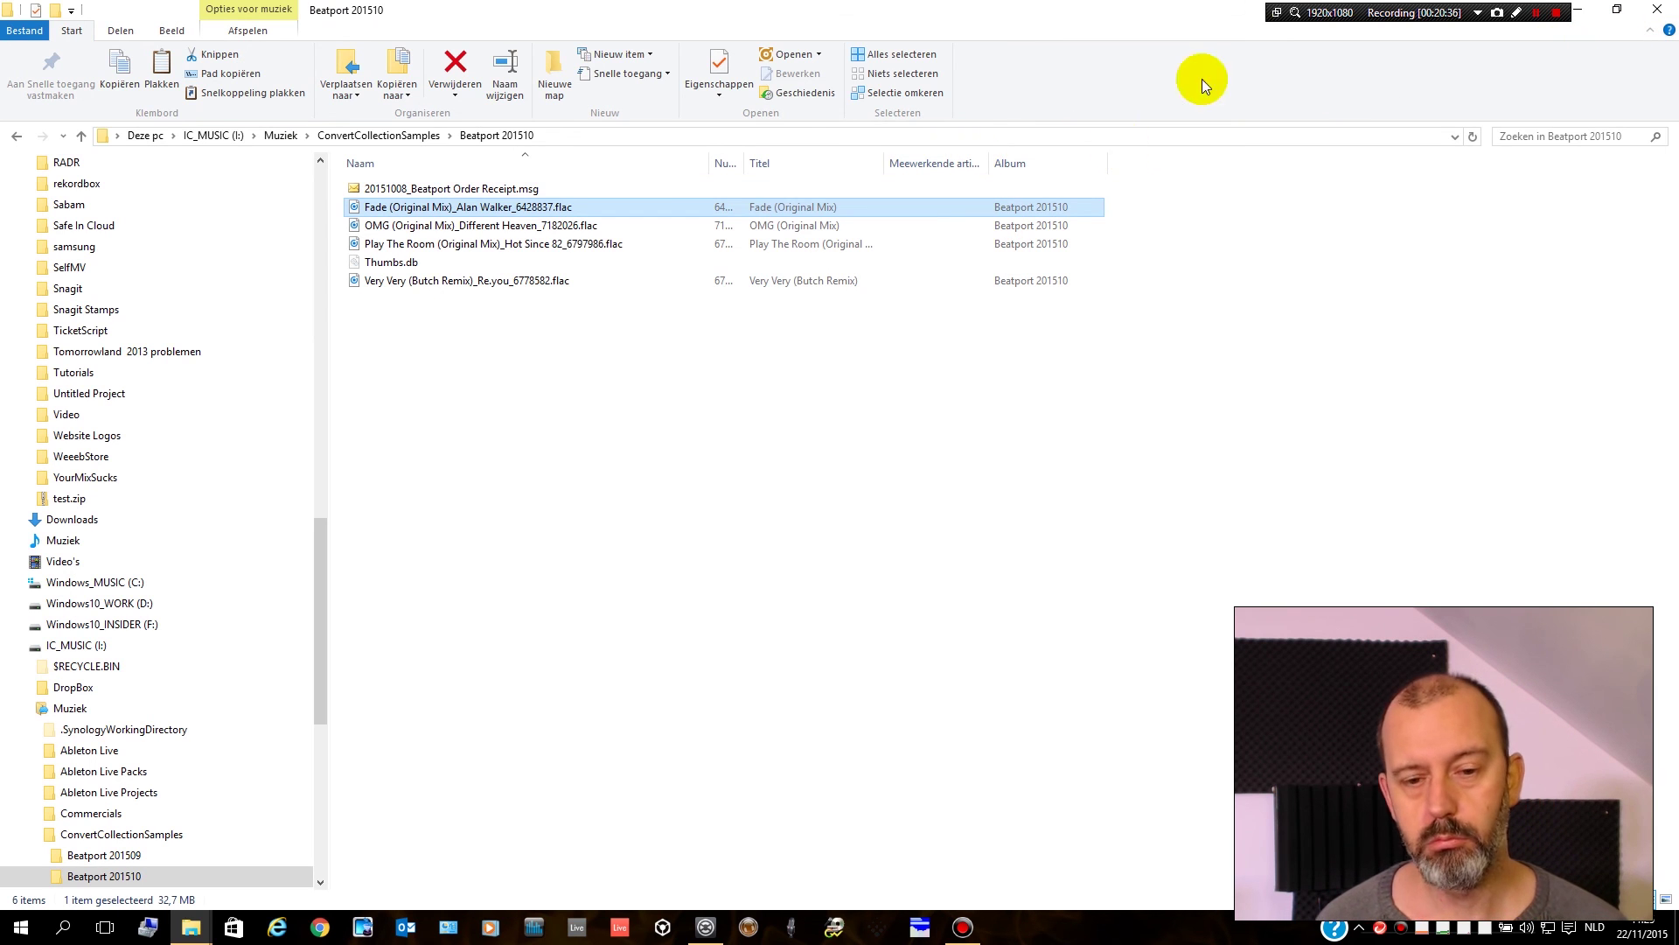
- Close the file window, return to Traktor and edit all Track Collection tracks together, leaving Comment 2 empty
click(1666, 12)
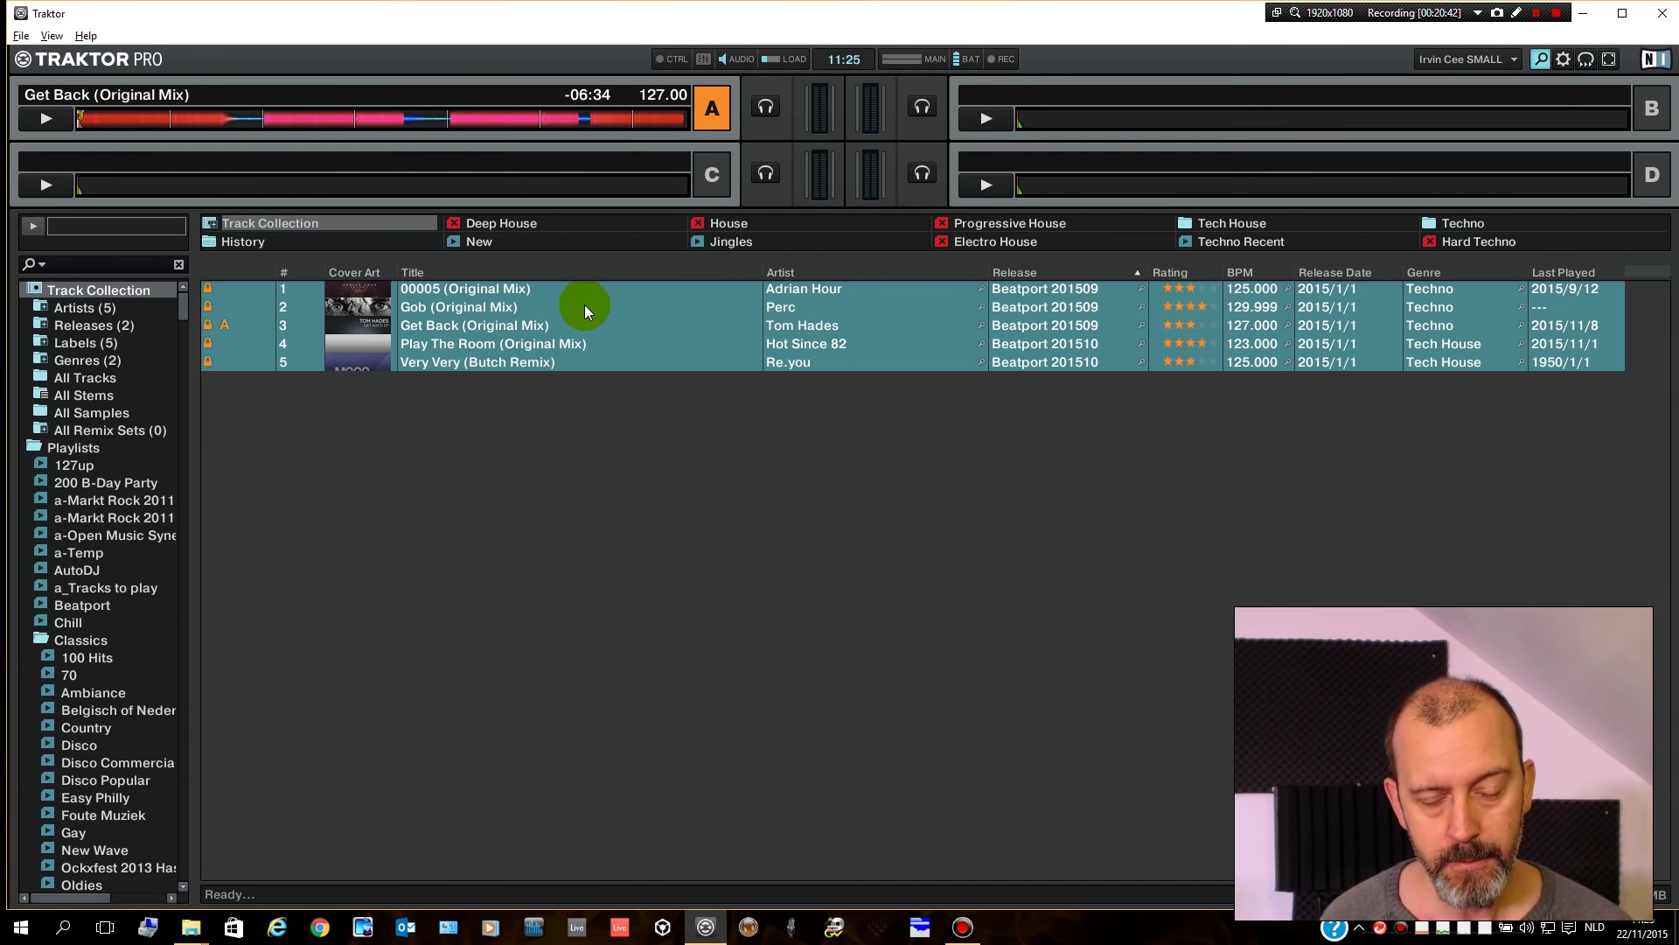
right_click(584, 306)
click(651, 317)
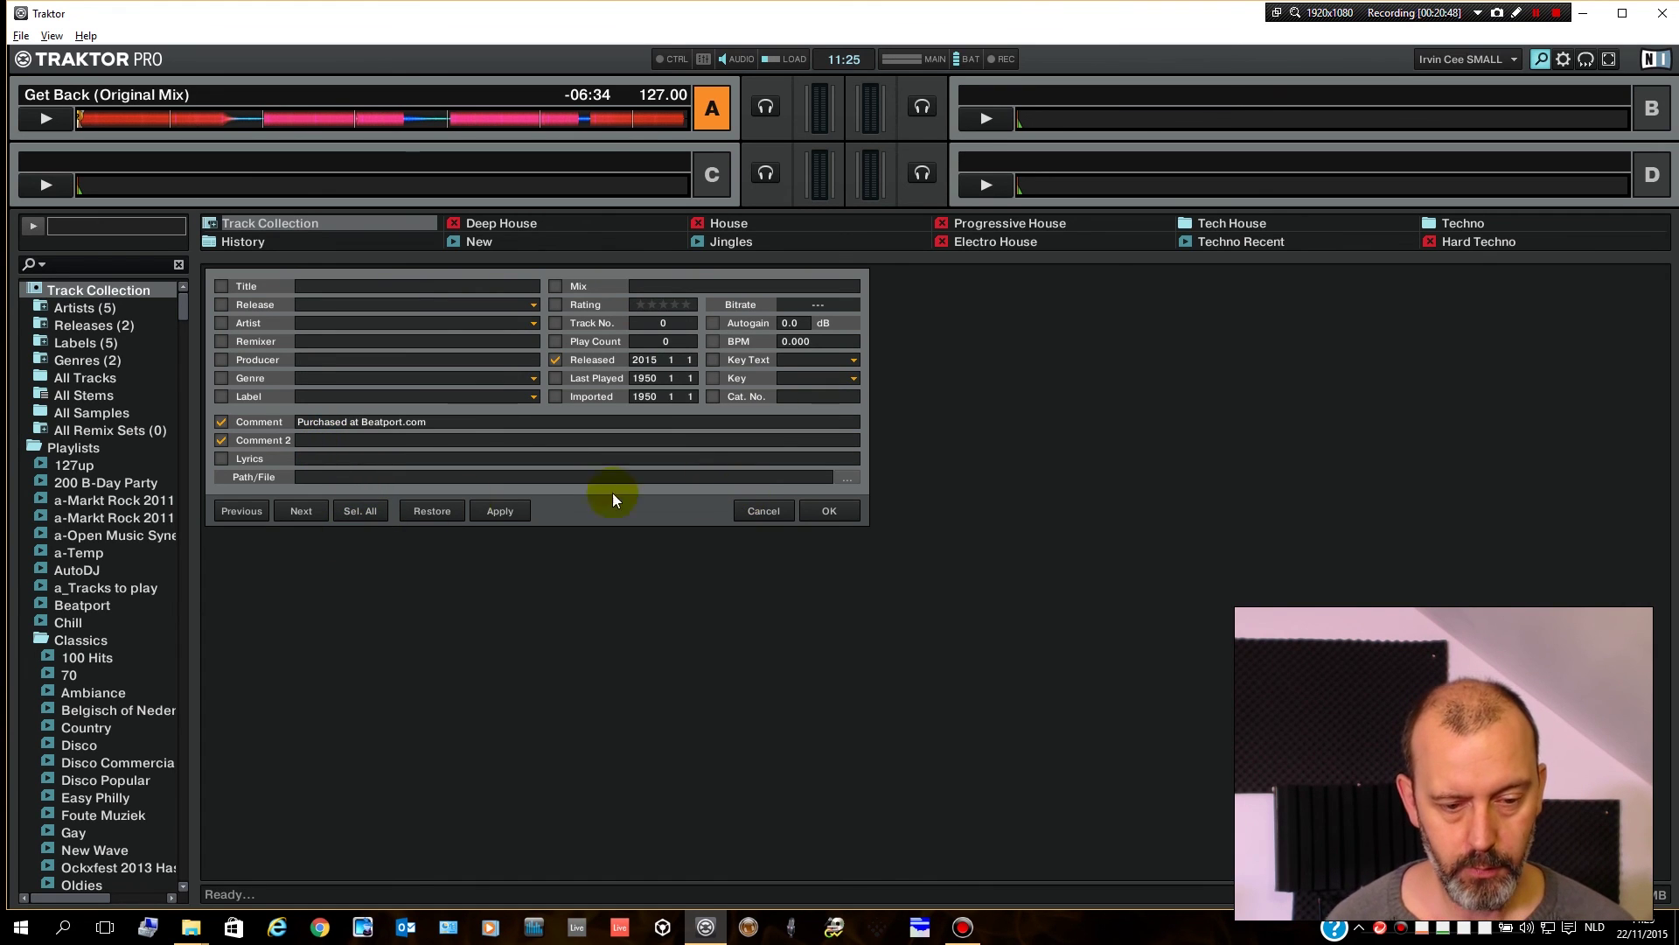
click(828, 509)
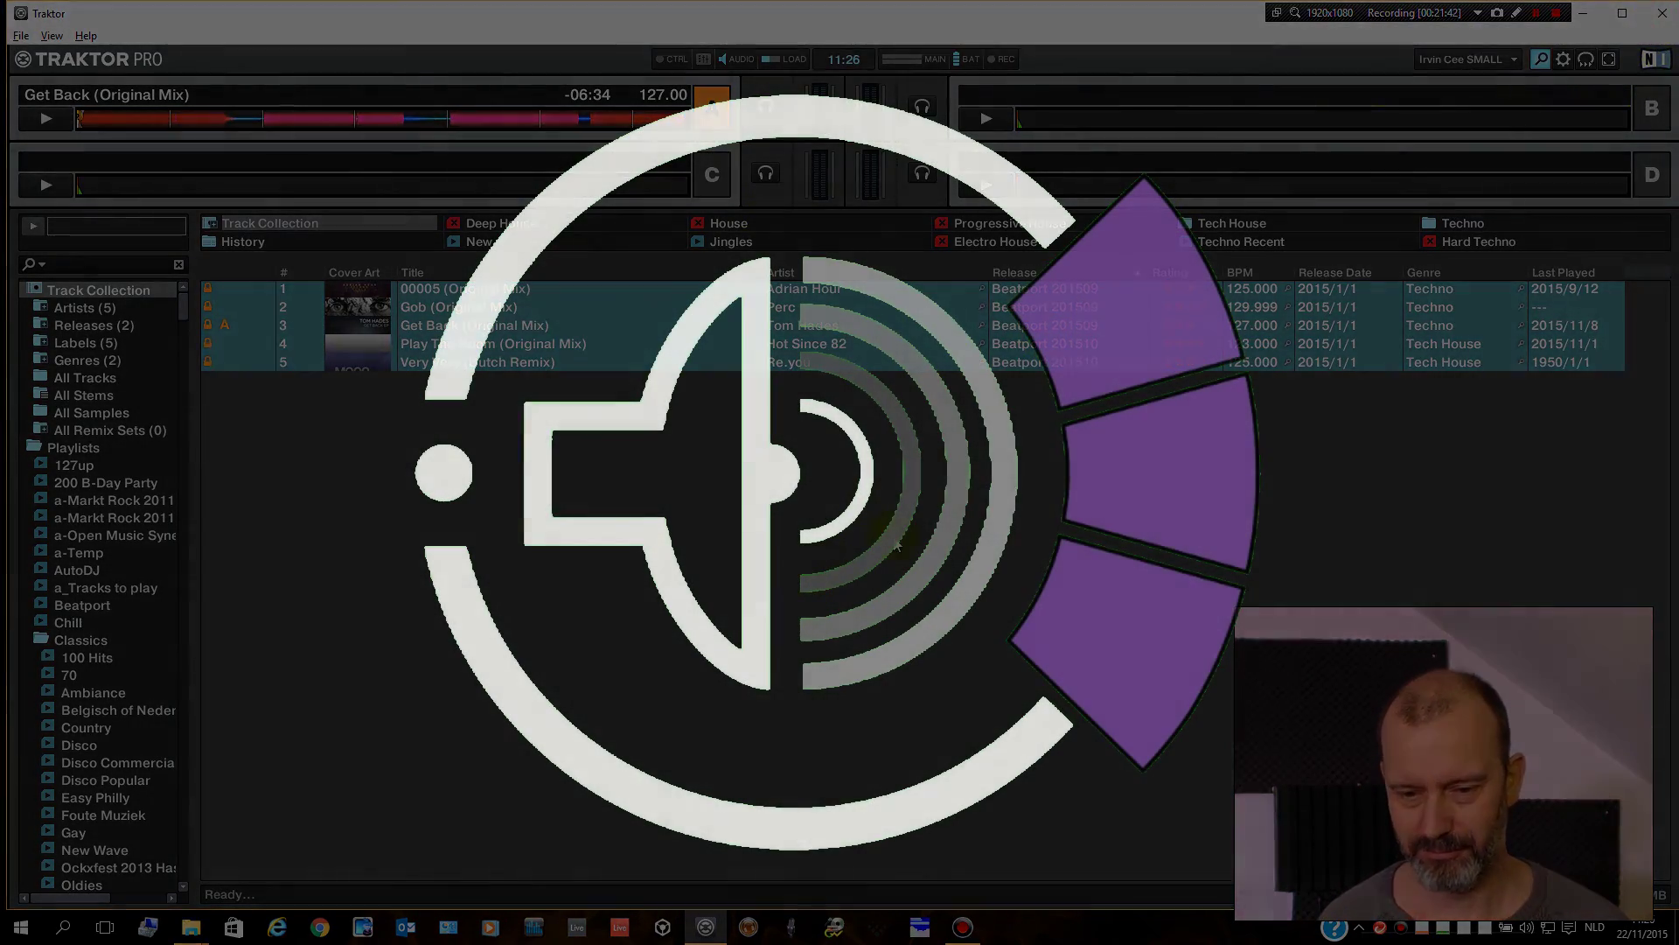
click(1562, 12)
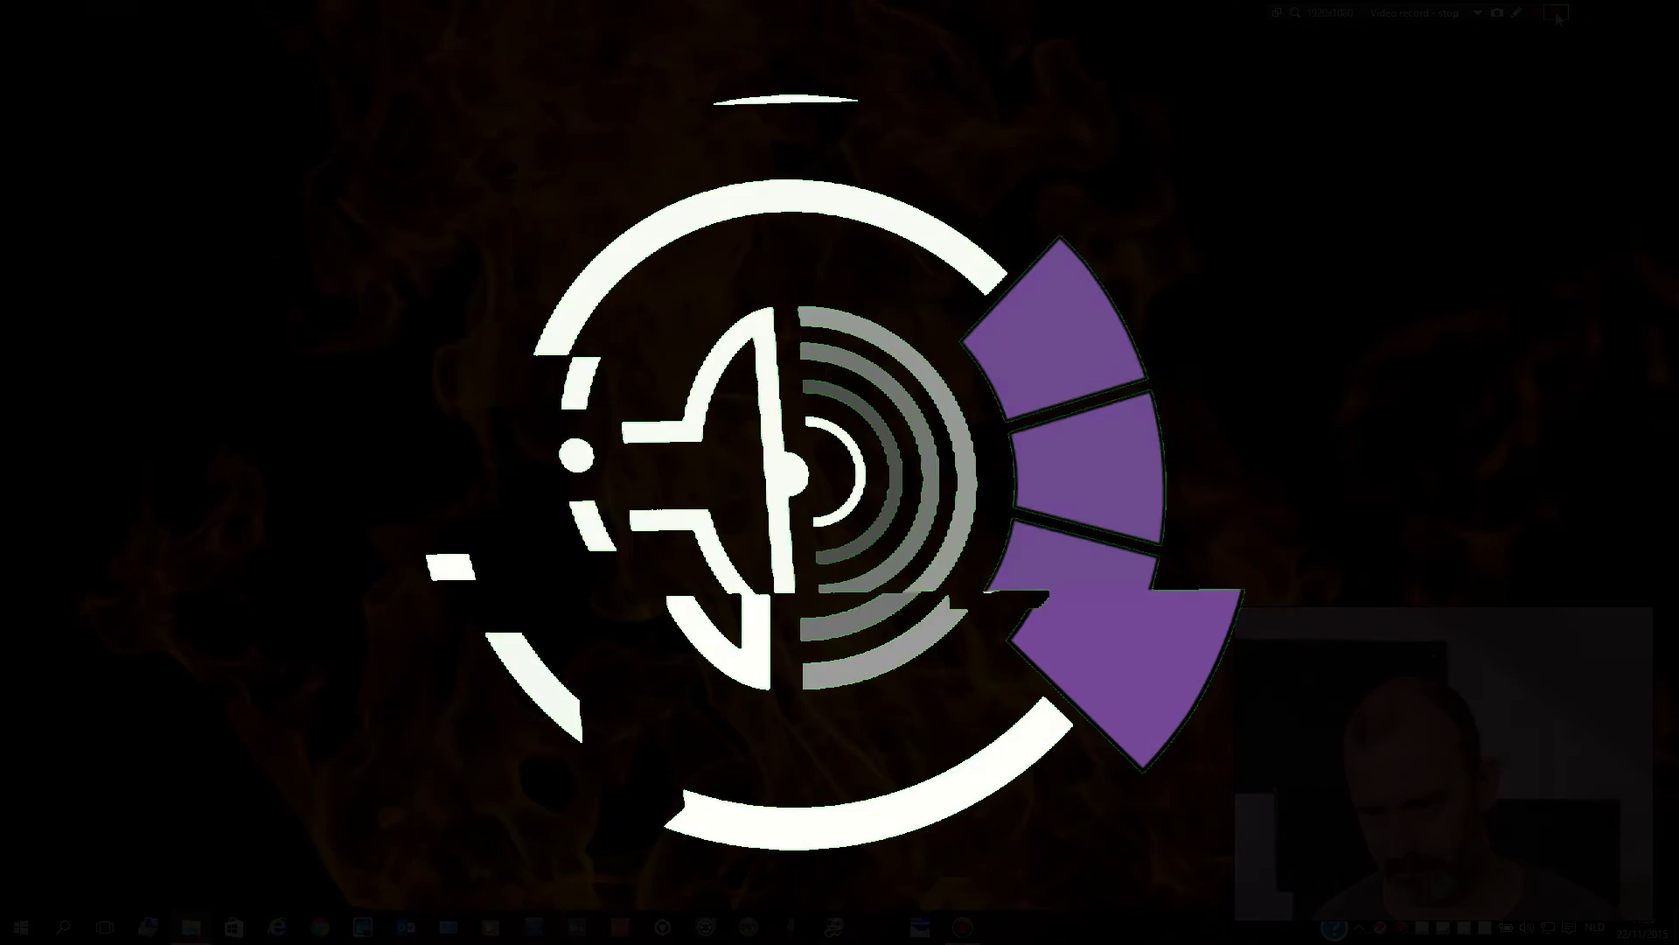